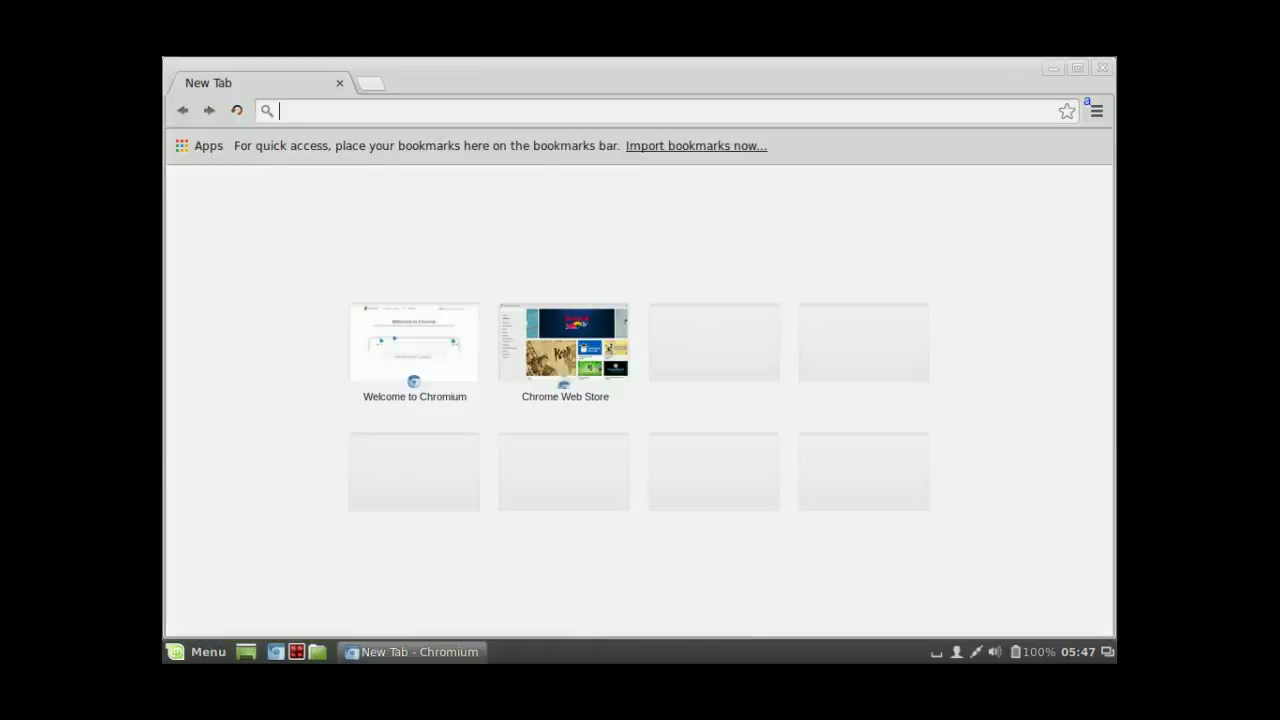
text(h)
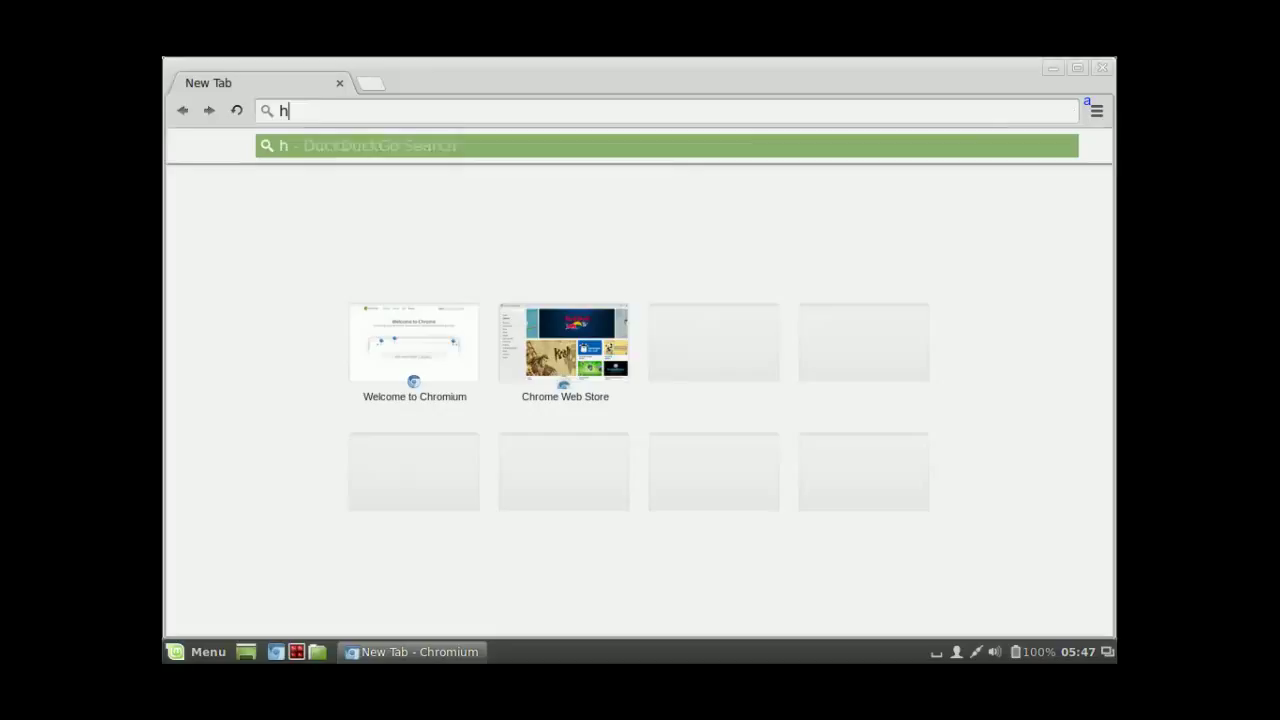
text(ttps://)
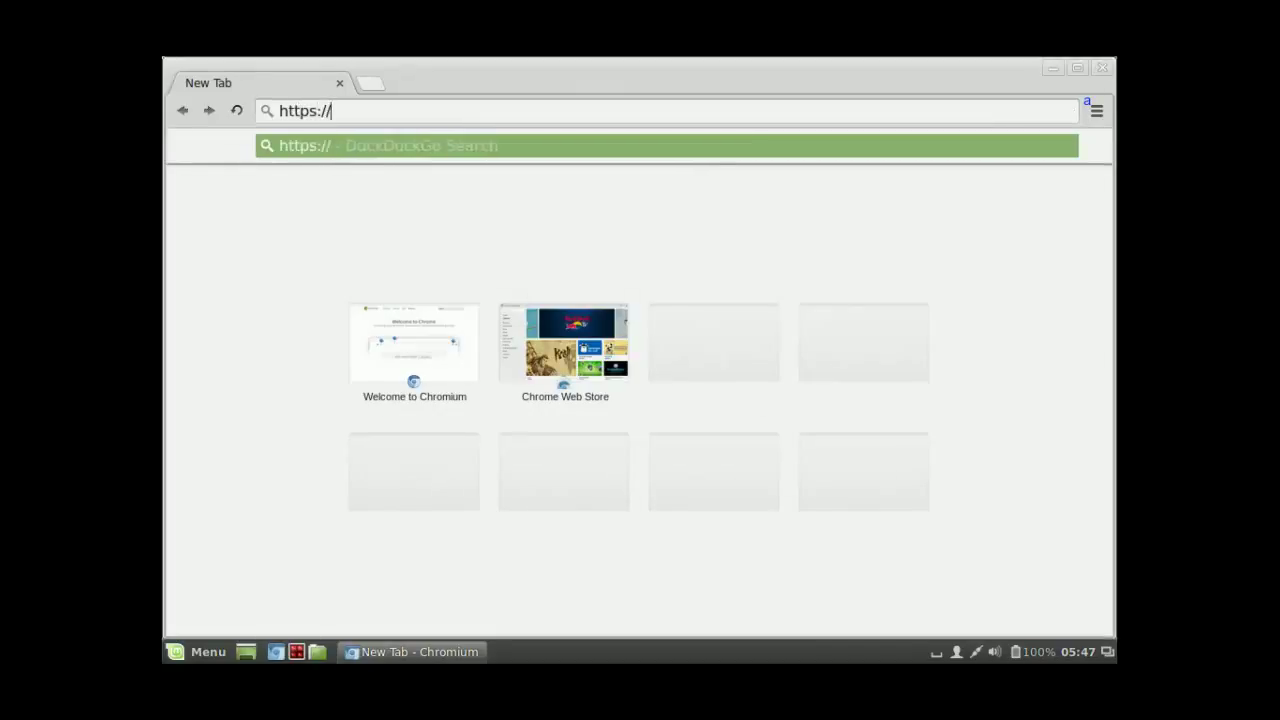
text(192.1)
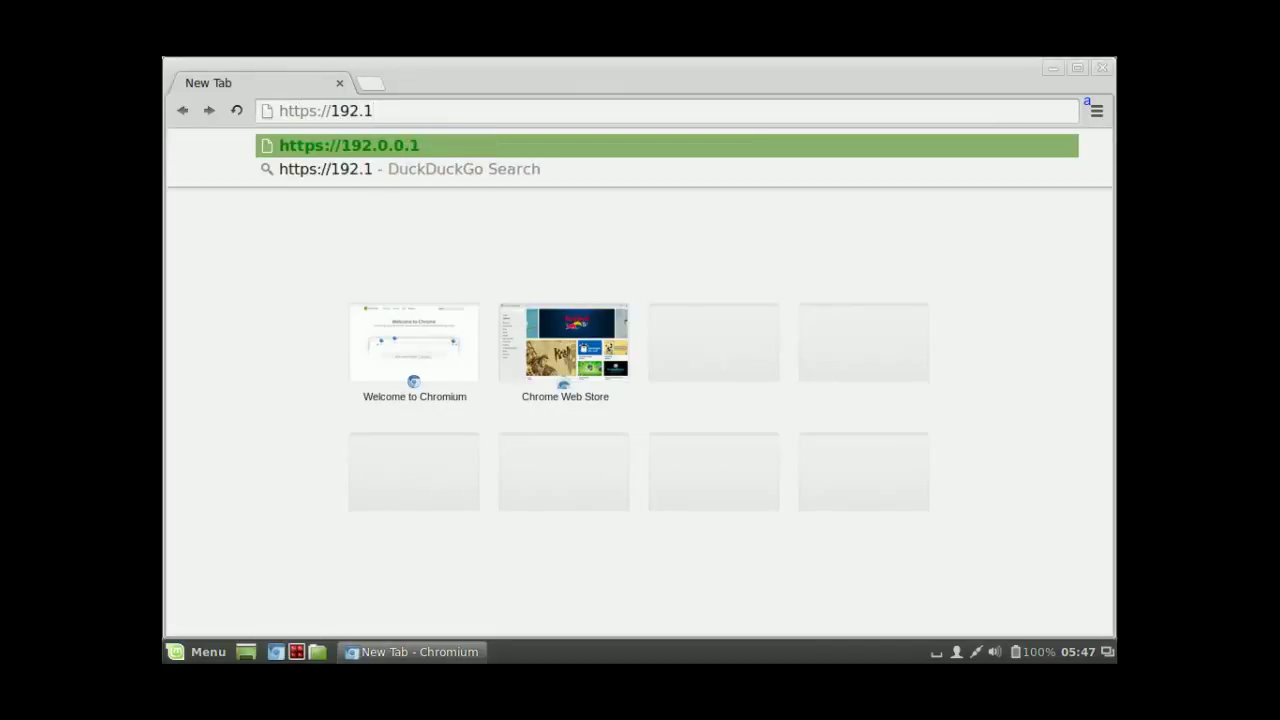
text(68.100.)
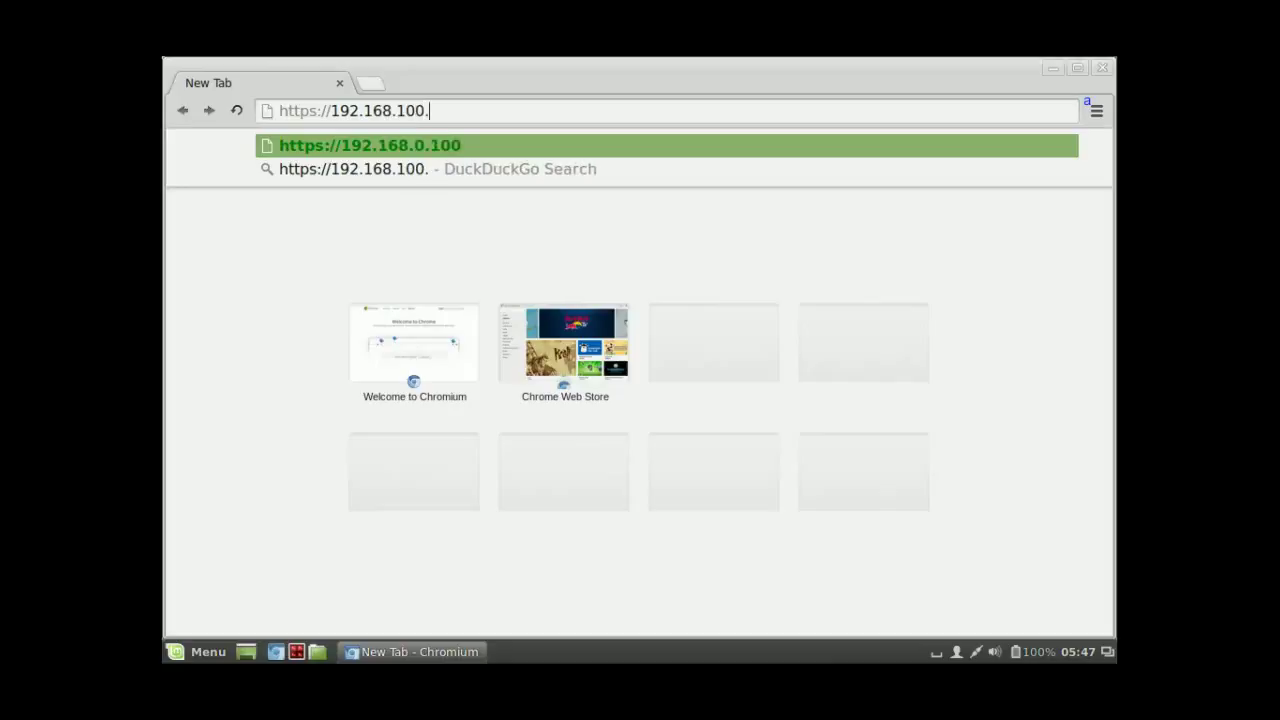
text(114:777)
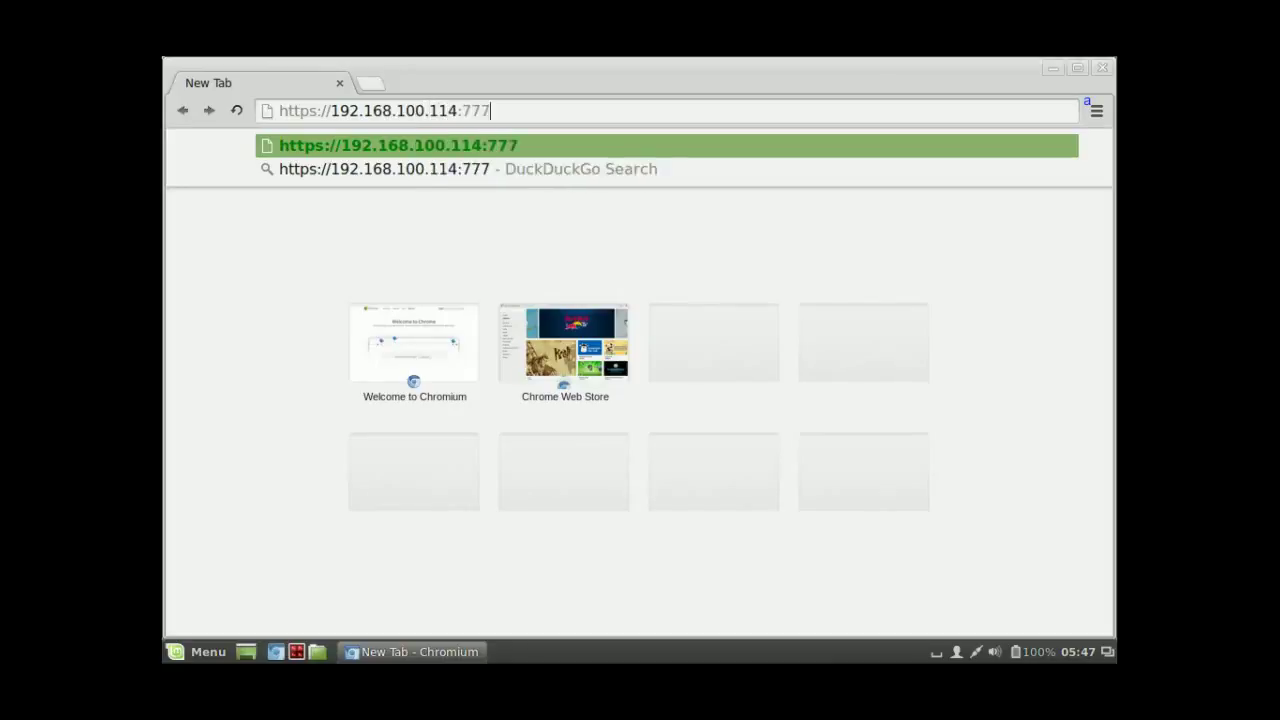
text(7/)
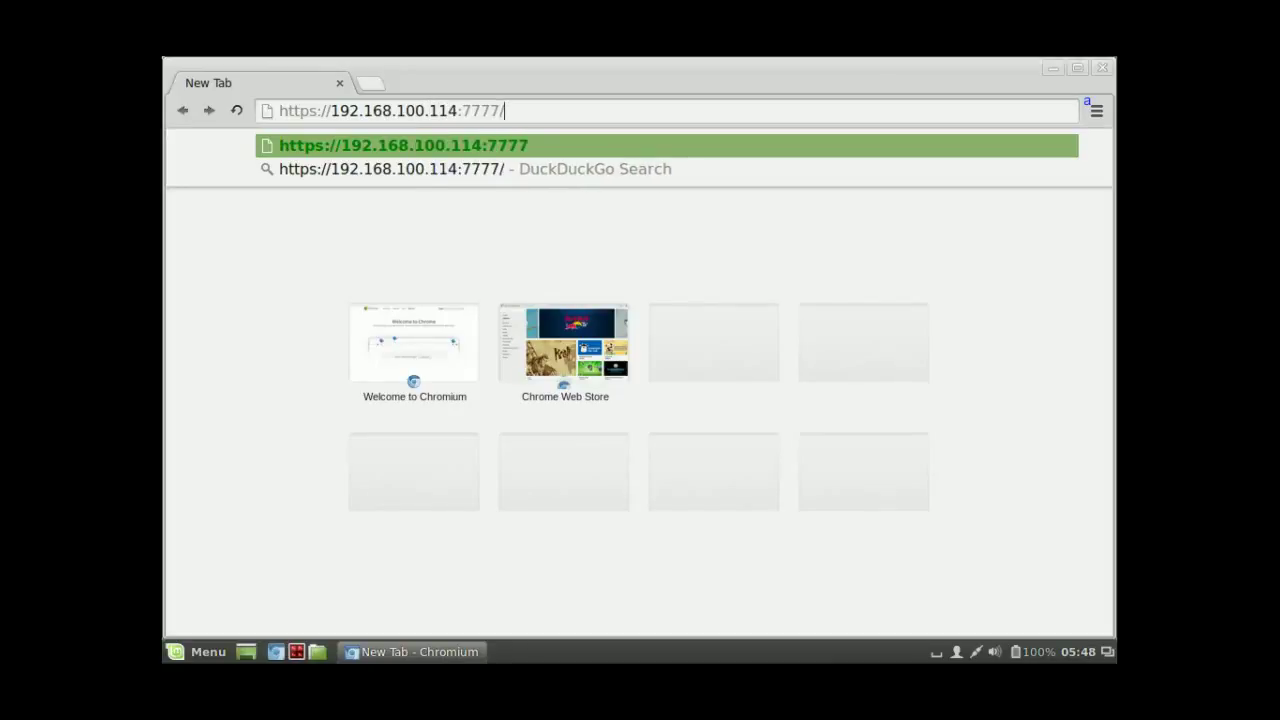
key(Return)
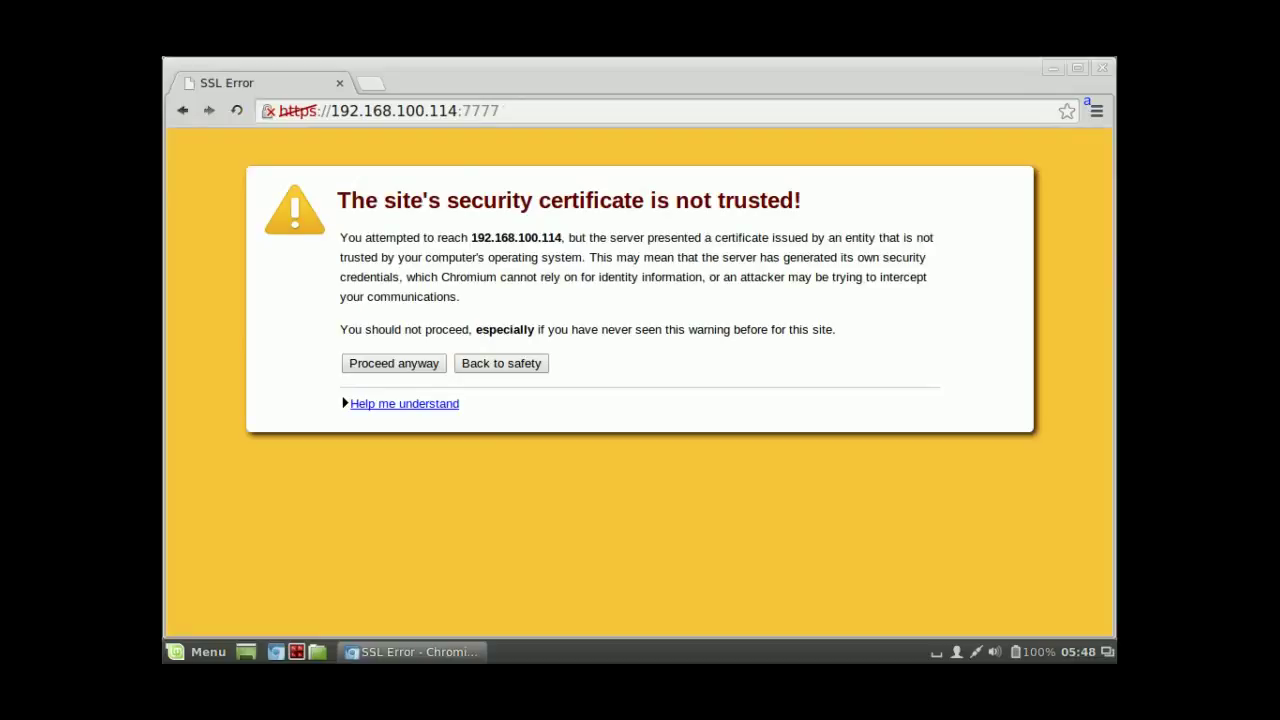
Accept the untrusted certificate and sign in as admin with the account password
click(394, 363)
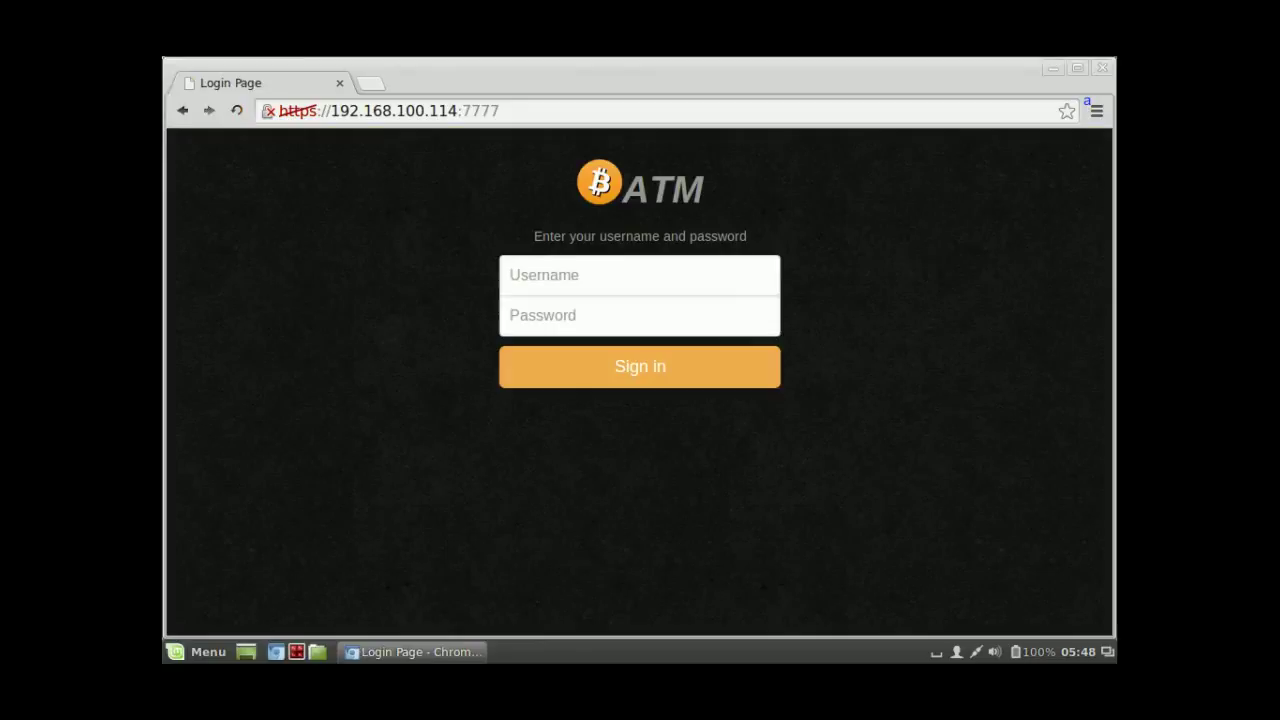
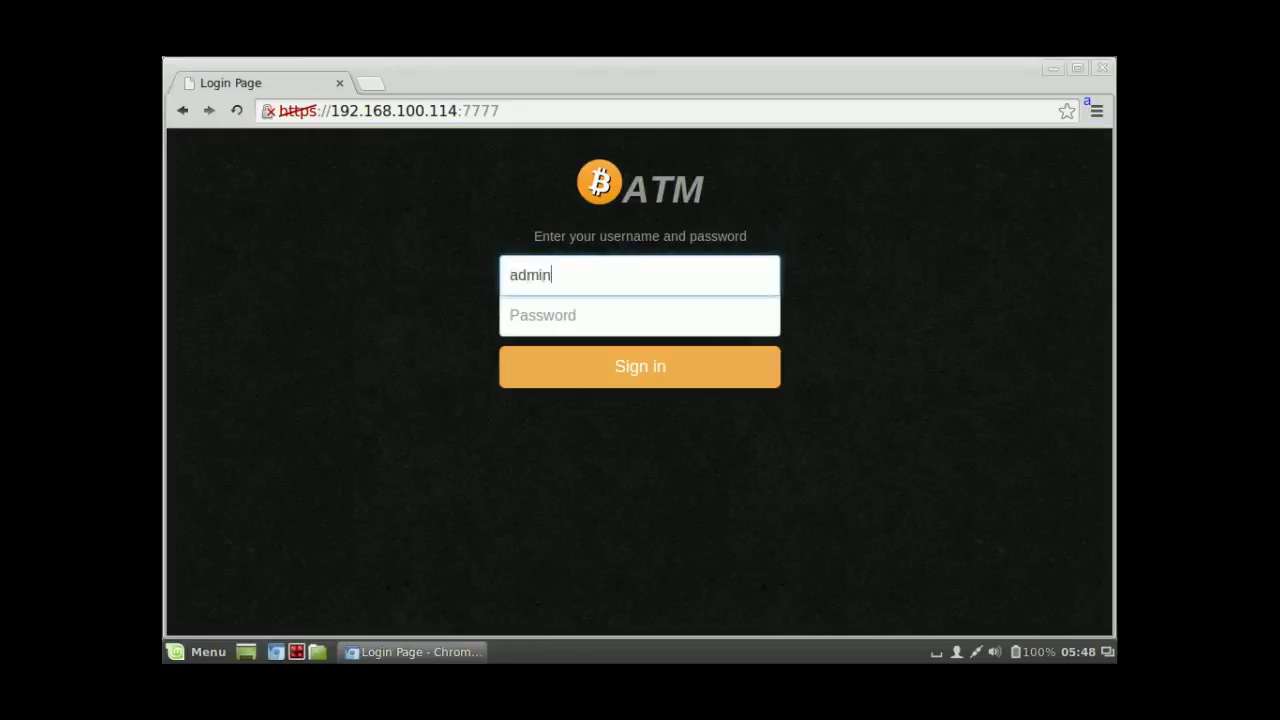
key(Tab)
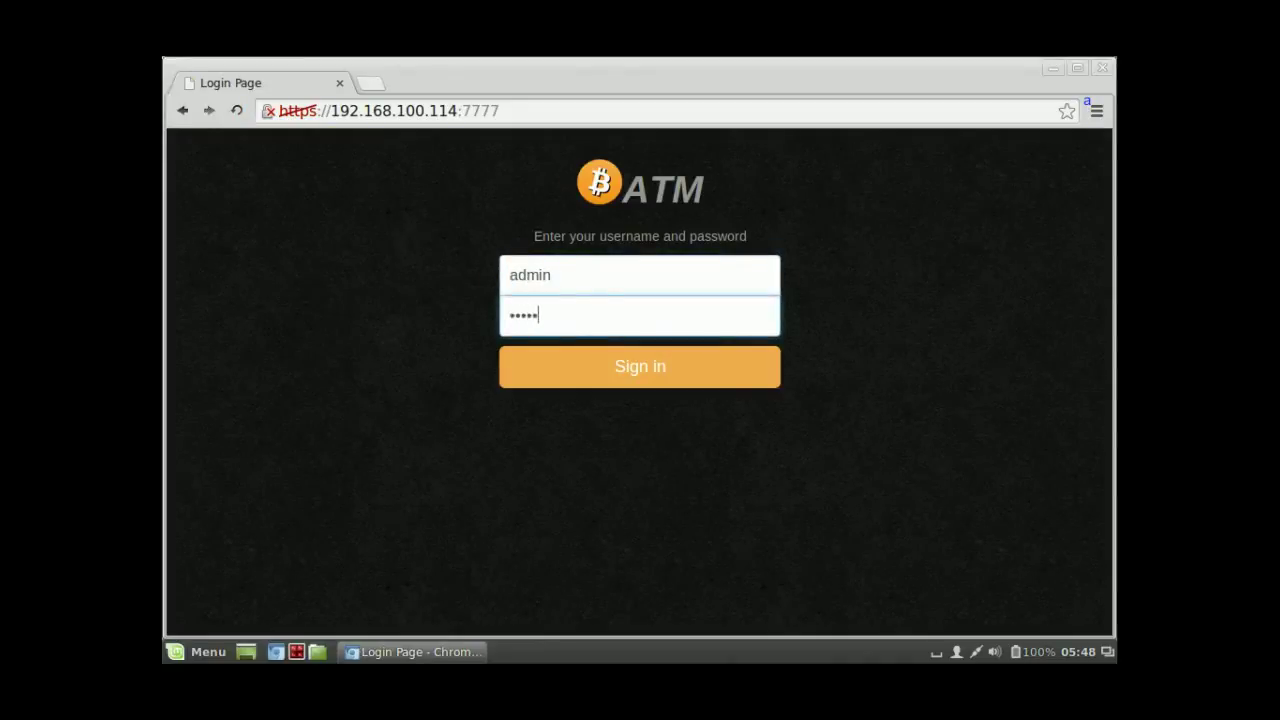
key(Return)
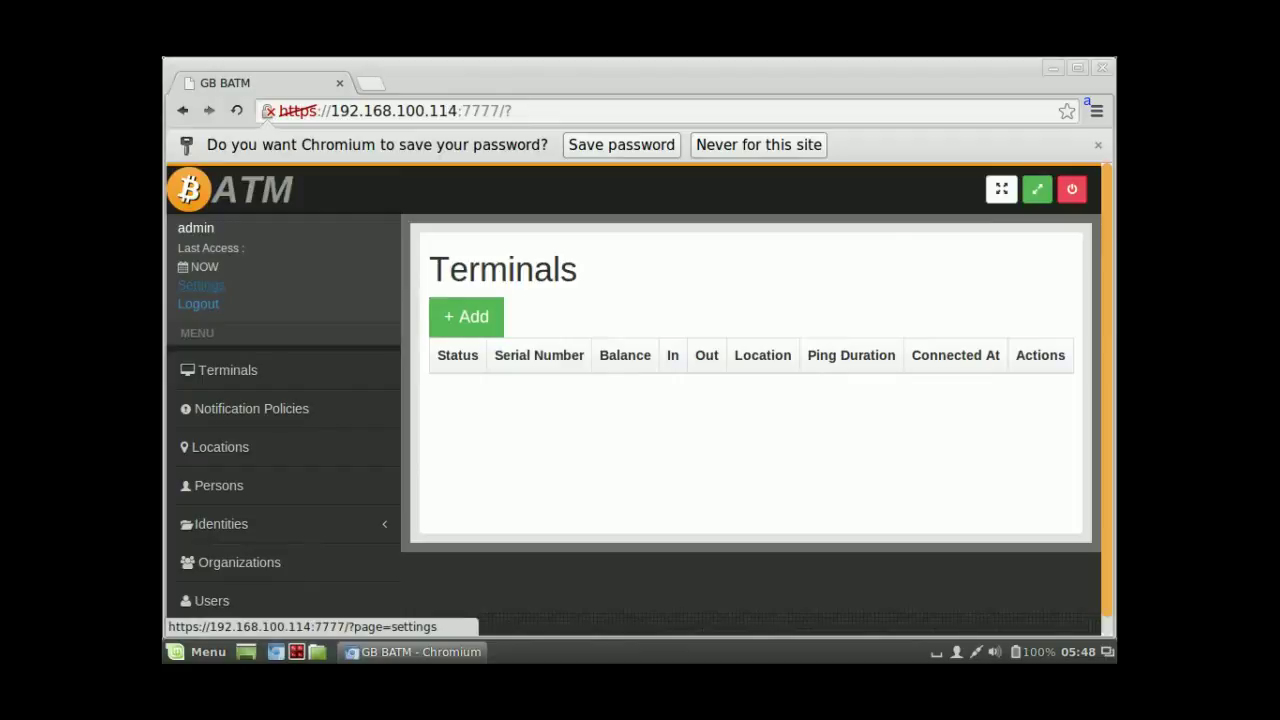
On the account Settings page, replace the old admin password with a new one
click(201, 285)
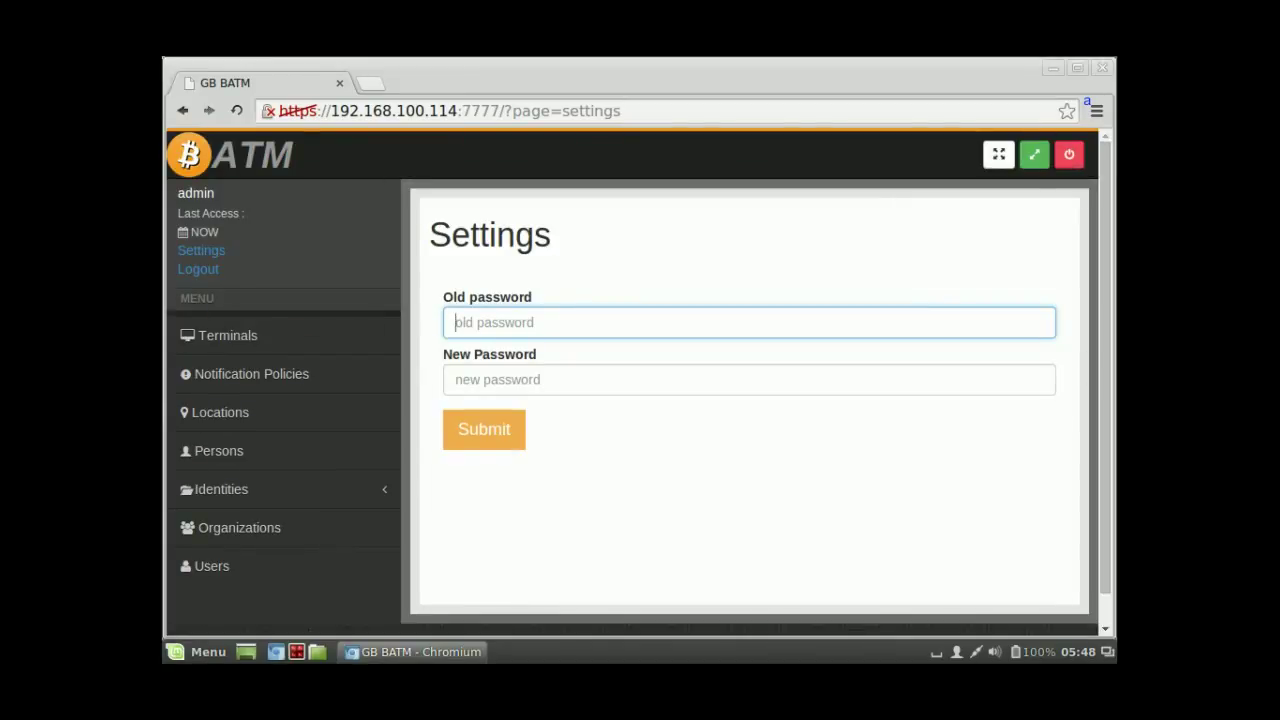
key(Tab)
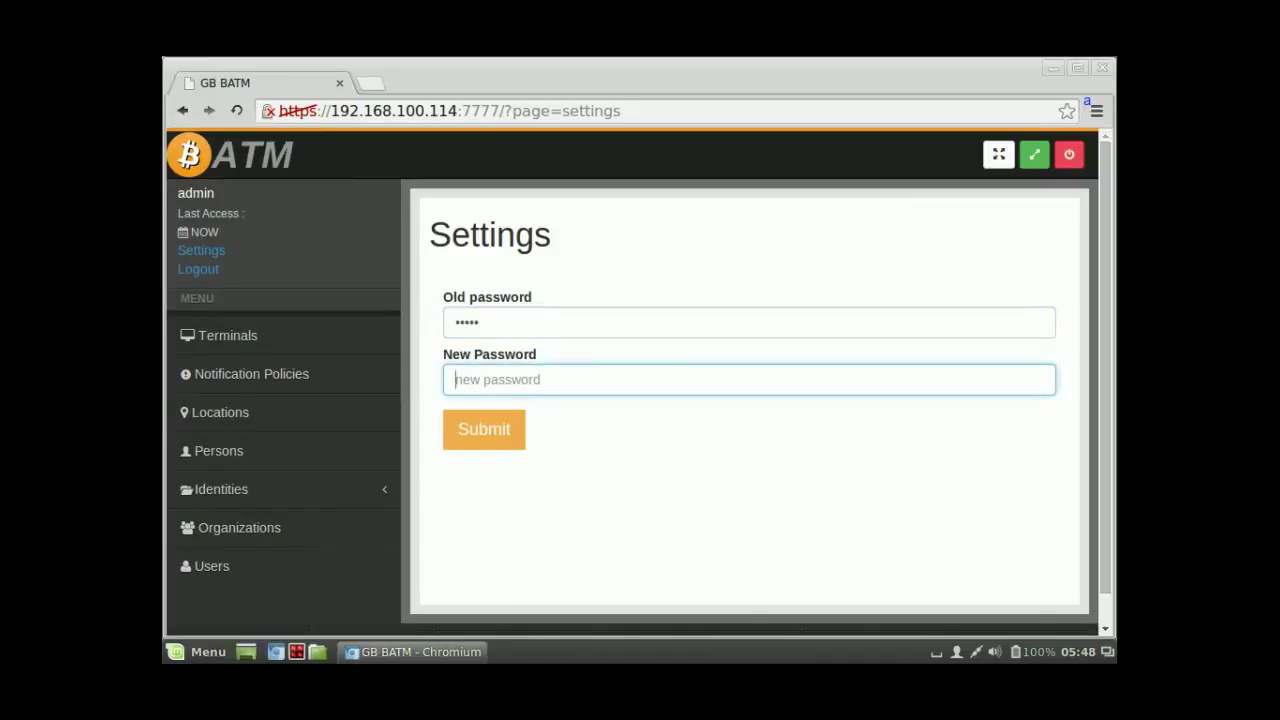
key(Return)
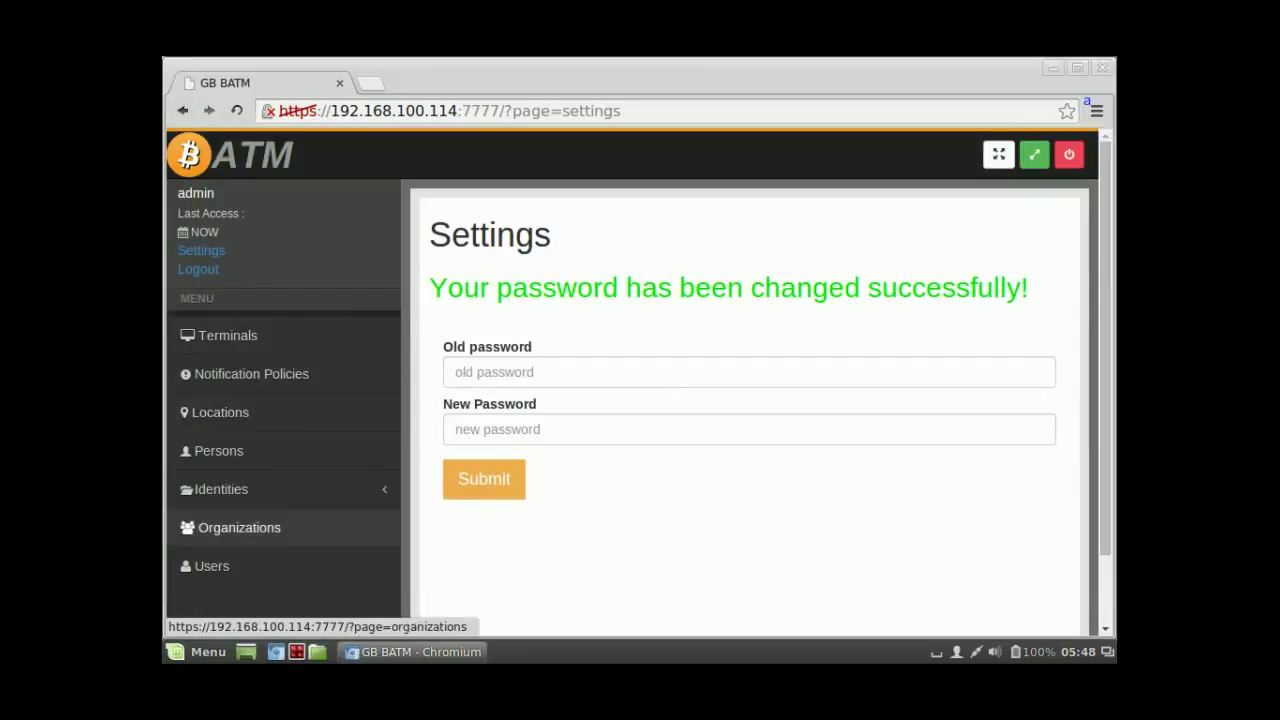
Rename the GENERAL BYTES s.r.o. organization to 'My Company Ltd.' with country Czech Republic
click(239, 527)
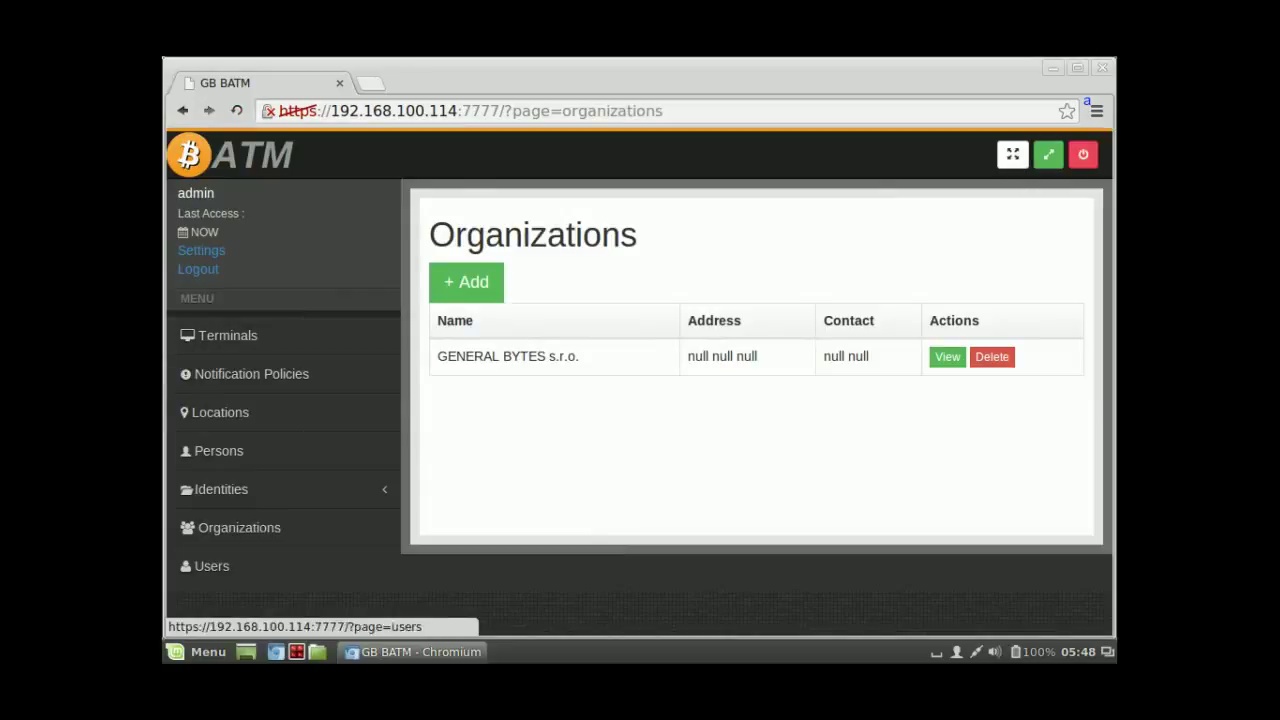
click(947, 356)
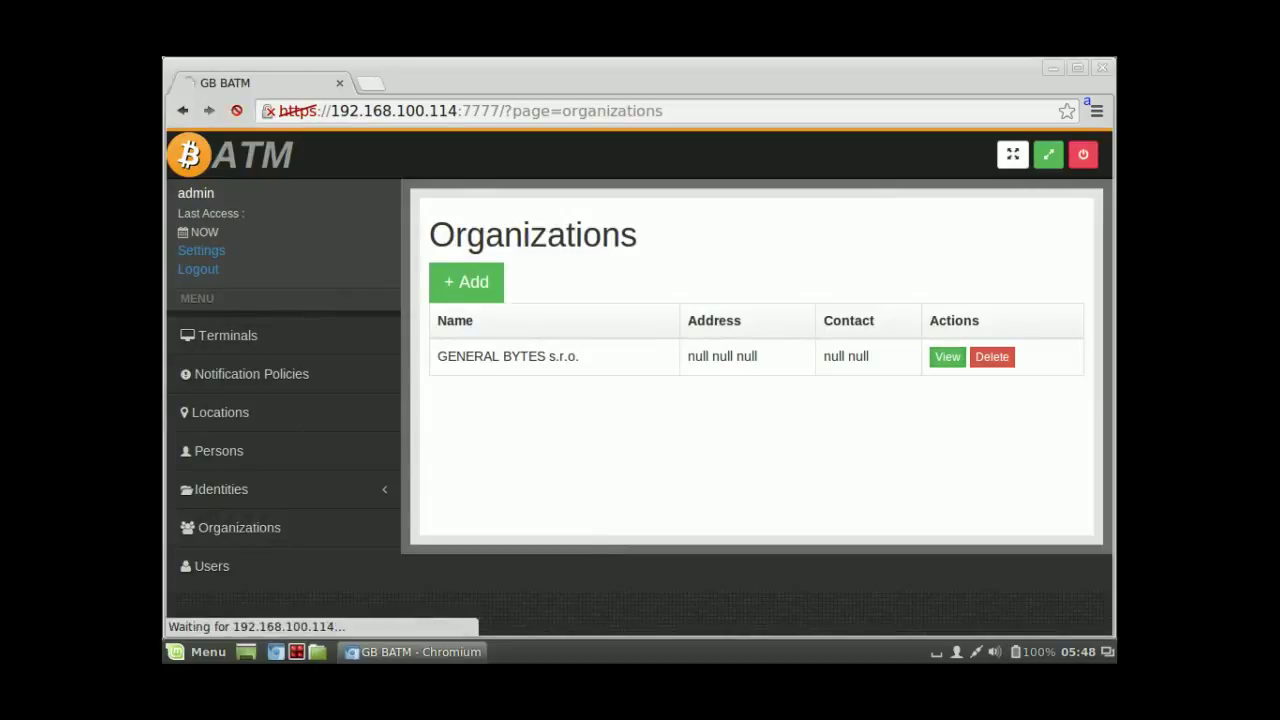
key(ctrl+a)
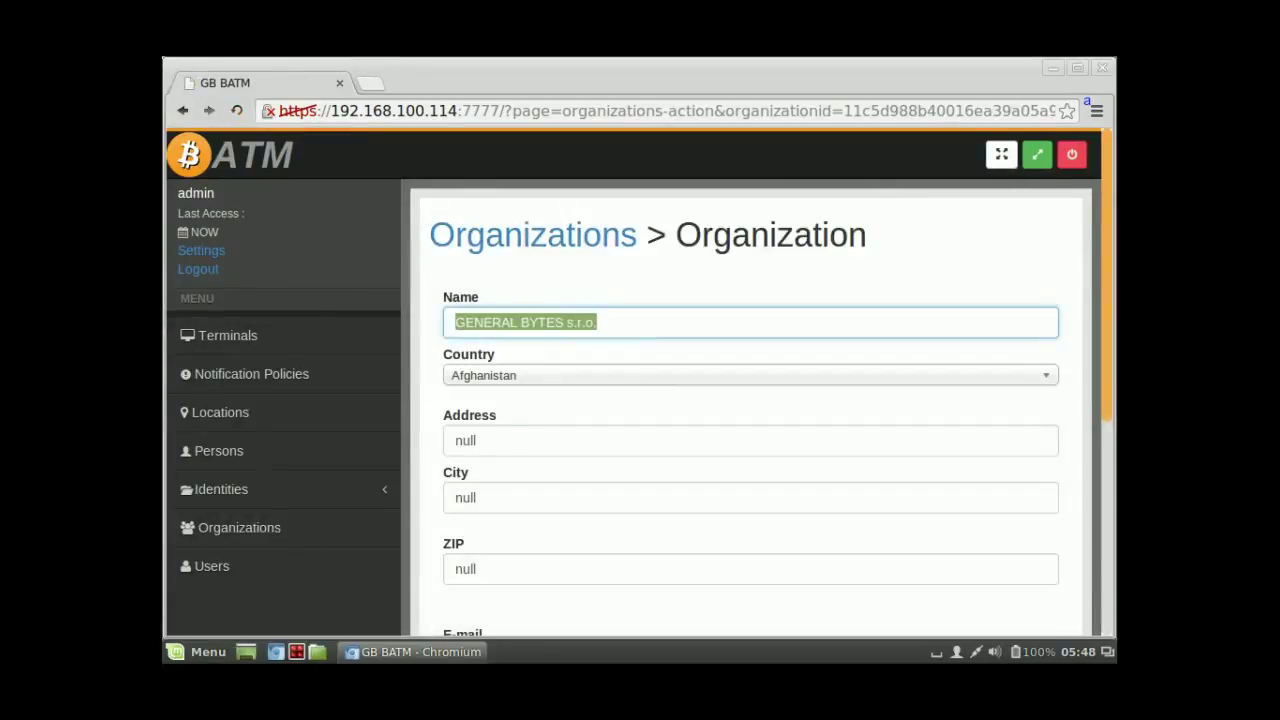
text(My C)
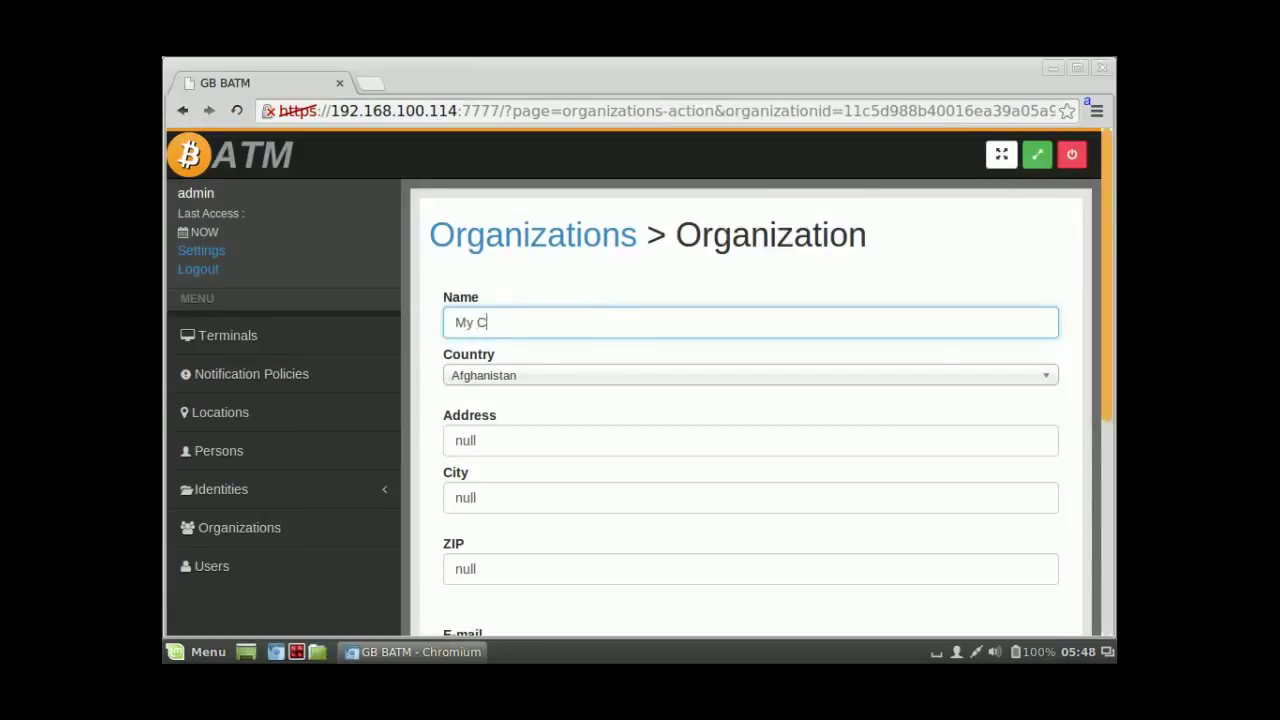
text(ompany)
text( Ltd.)
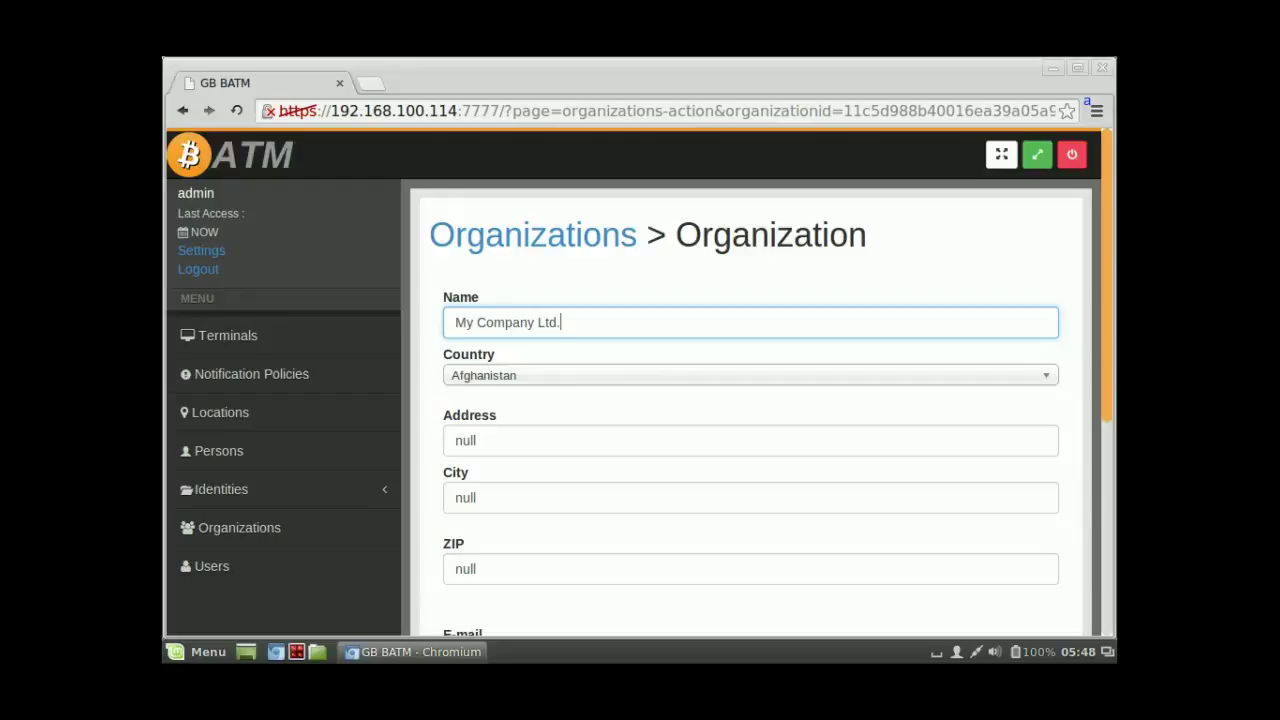
key(Tab)
key(Down)
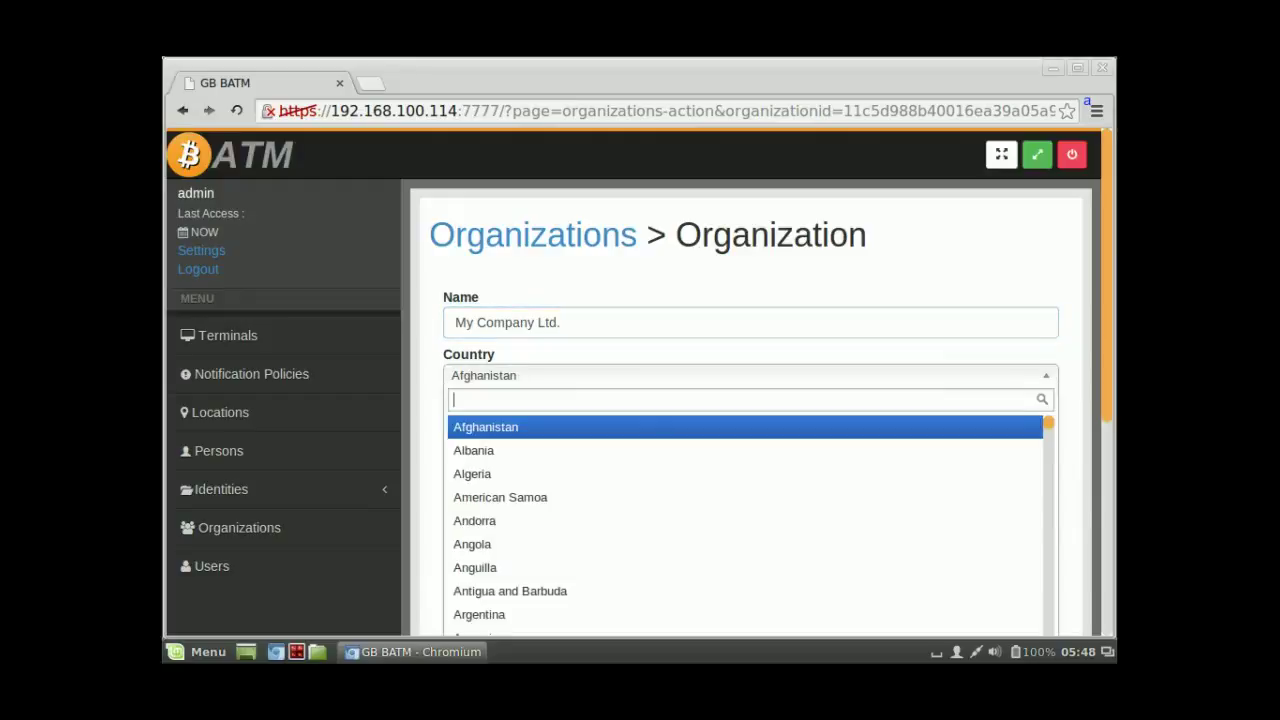
text(cze)
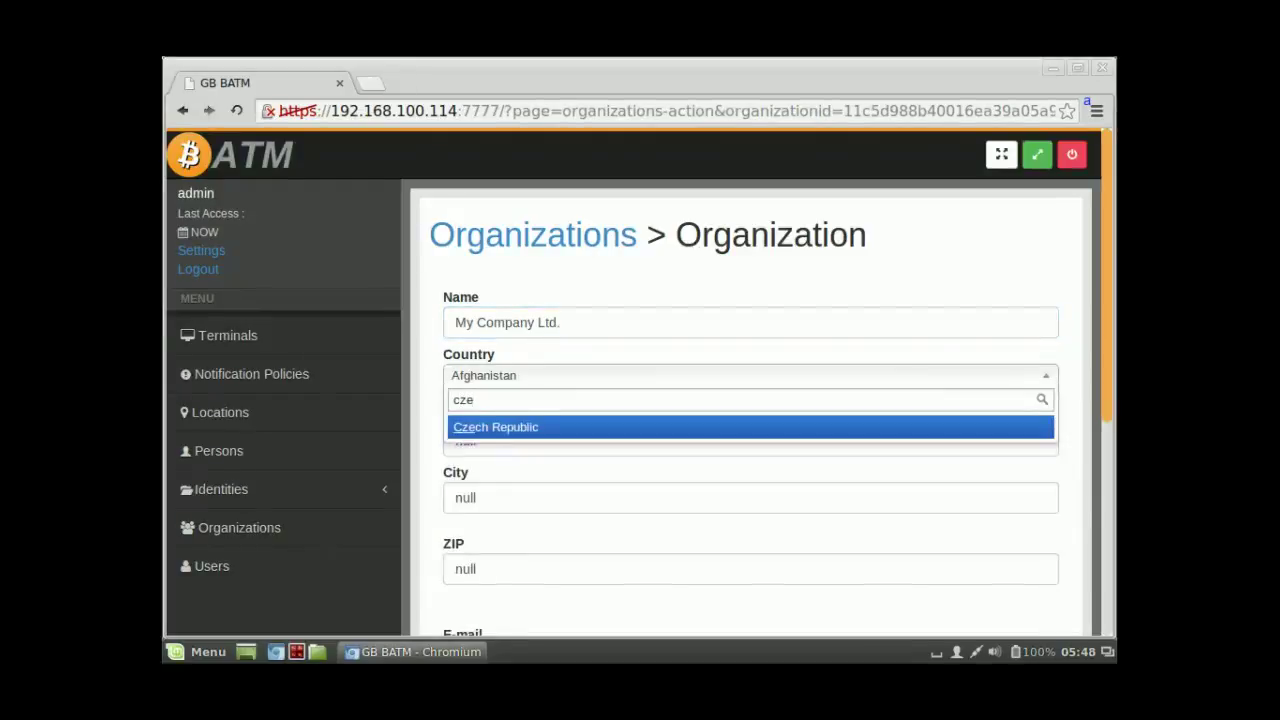
key(Return)
Fill in the organization's address, city, ZIP, e-mail and phone, then save it
key(Tab)
key(ctrl+a)
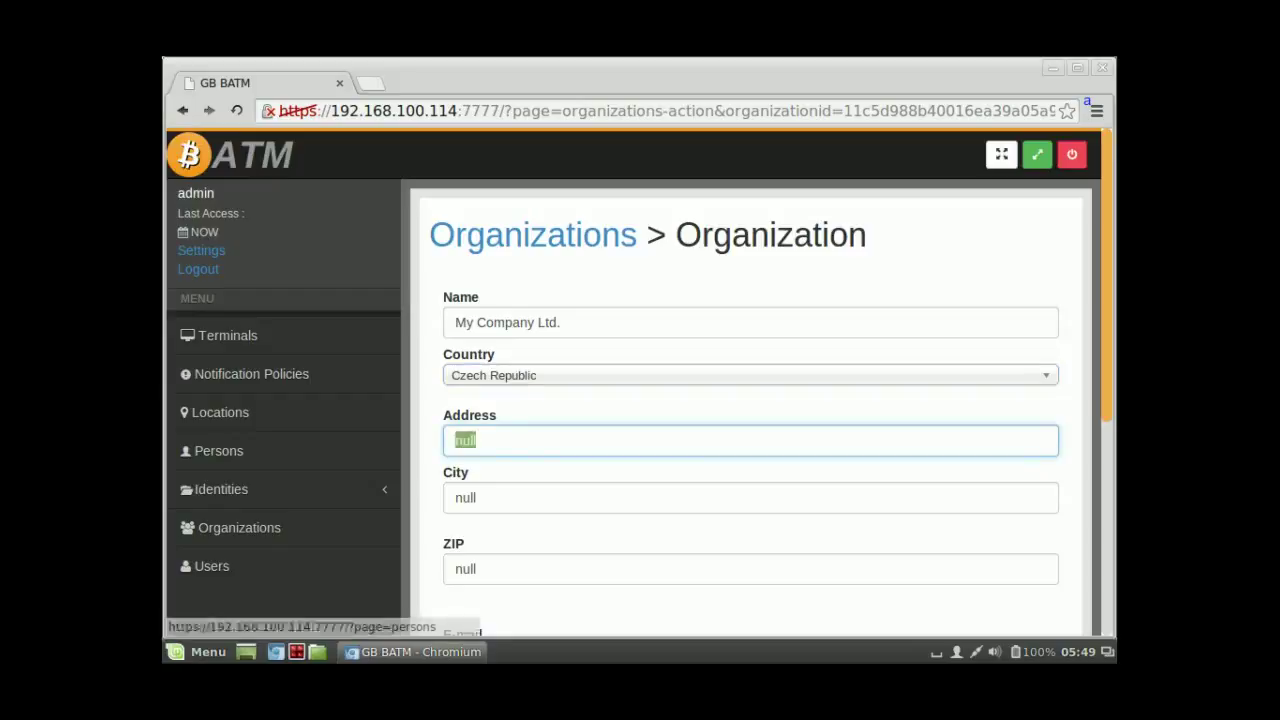
text(sasssa)
key(Tab)
text(ass)
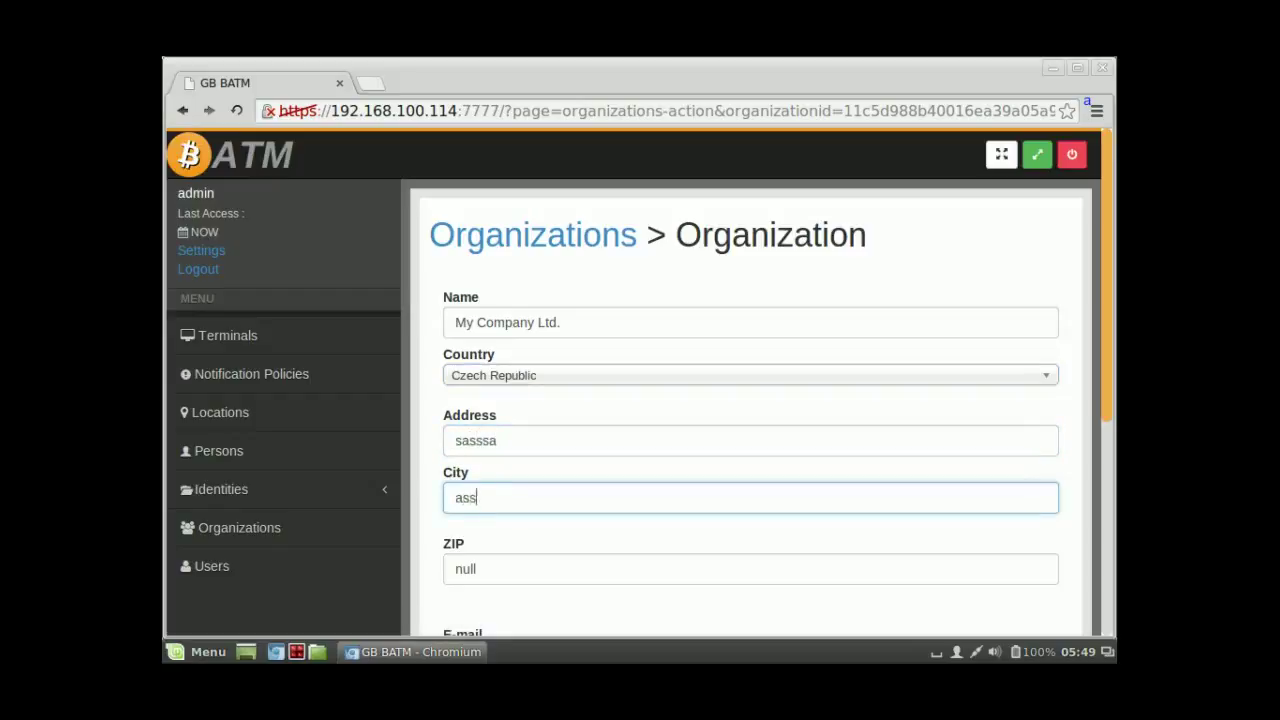
text(as)
scroll(750, 400, down, 2)
key(Tab)
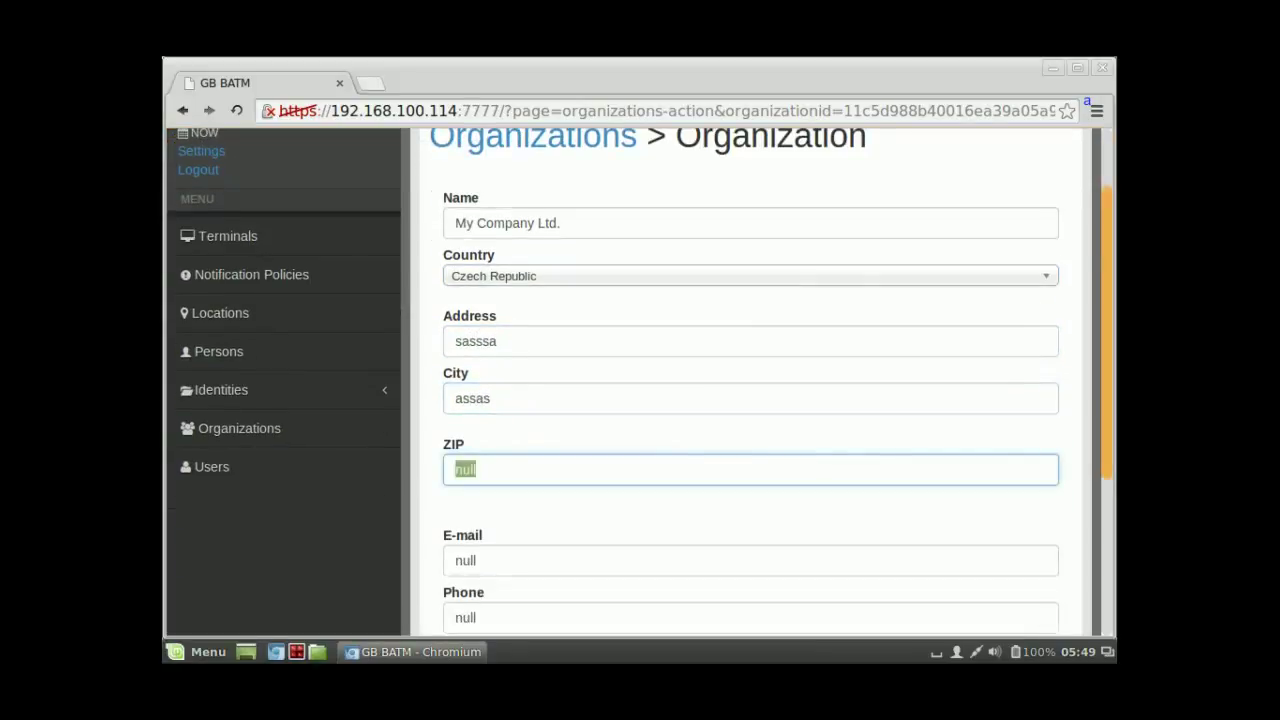
text(232322)
scroll(750, 400, down, 3)
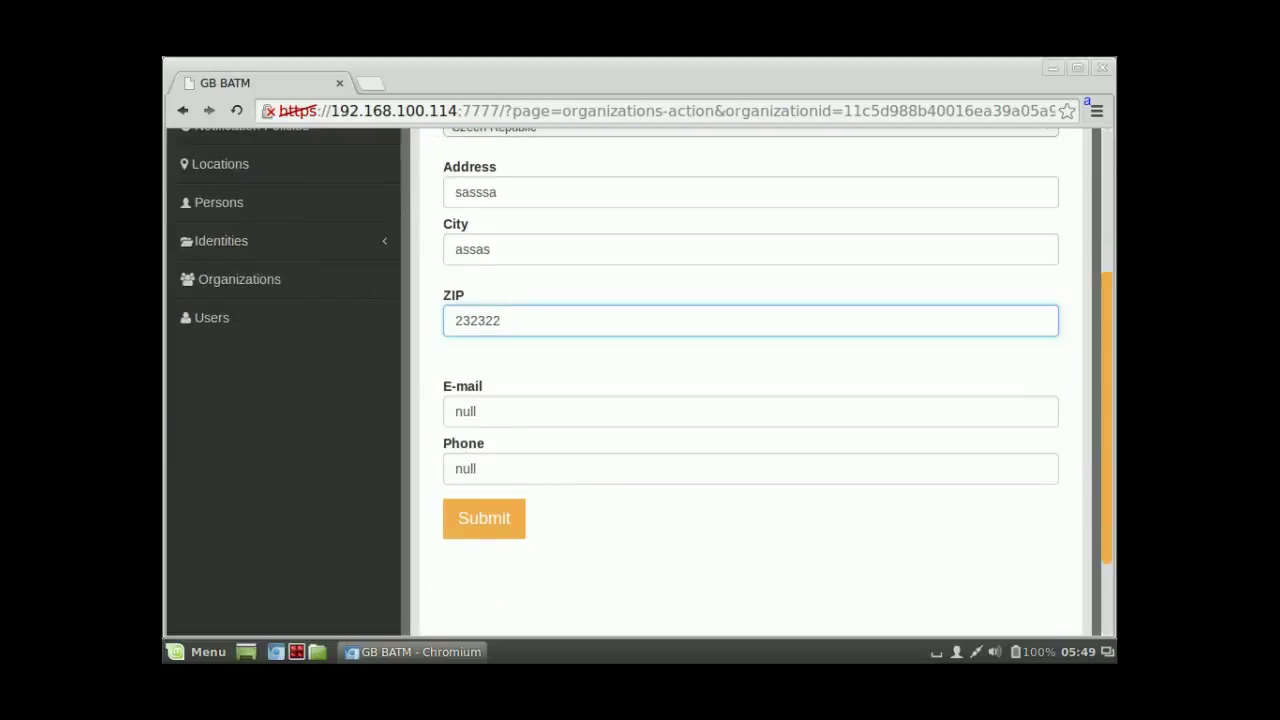
key(Tab)
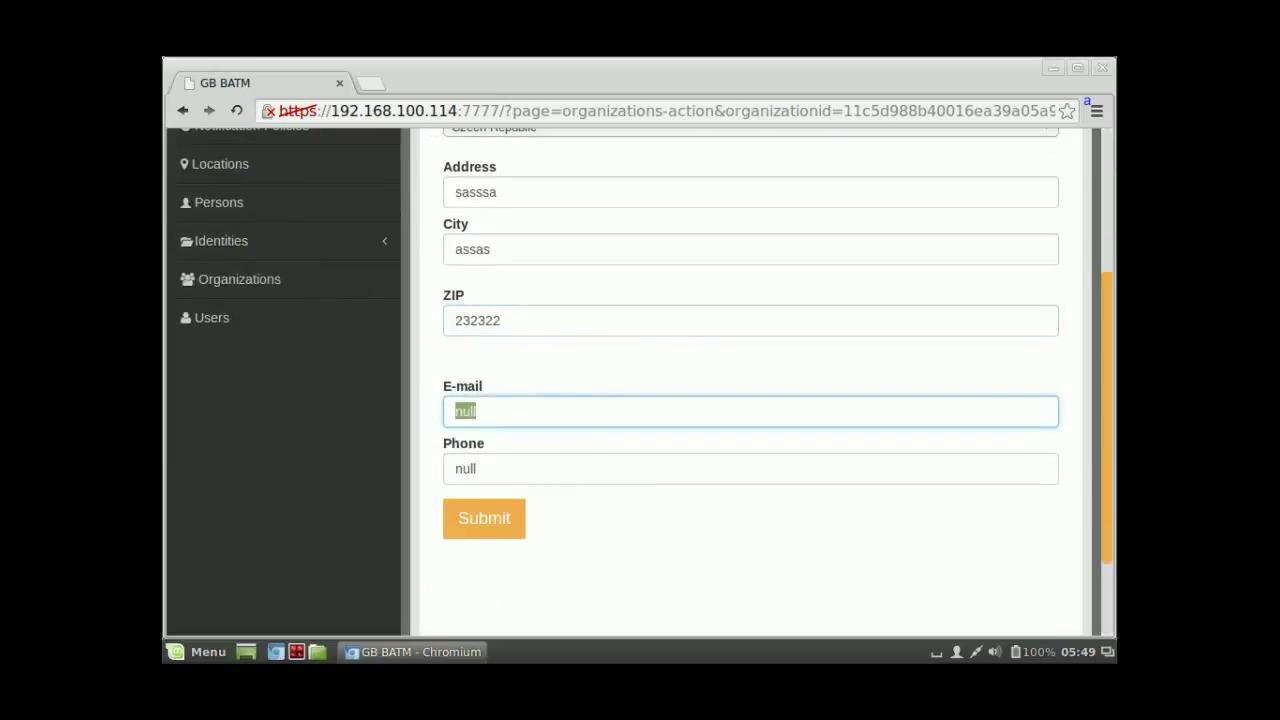
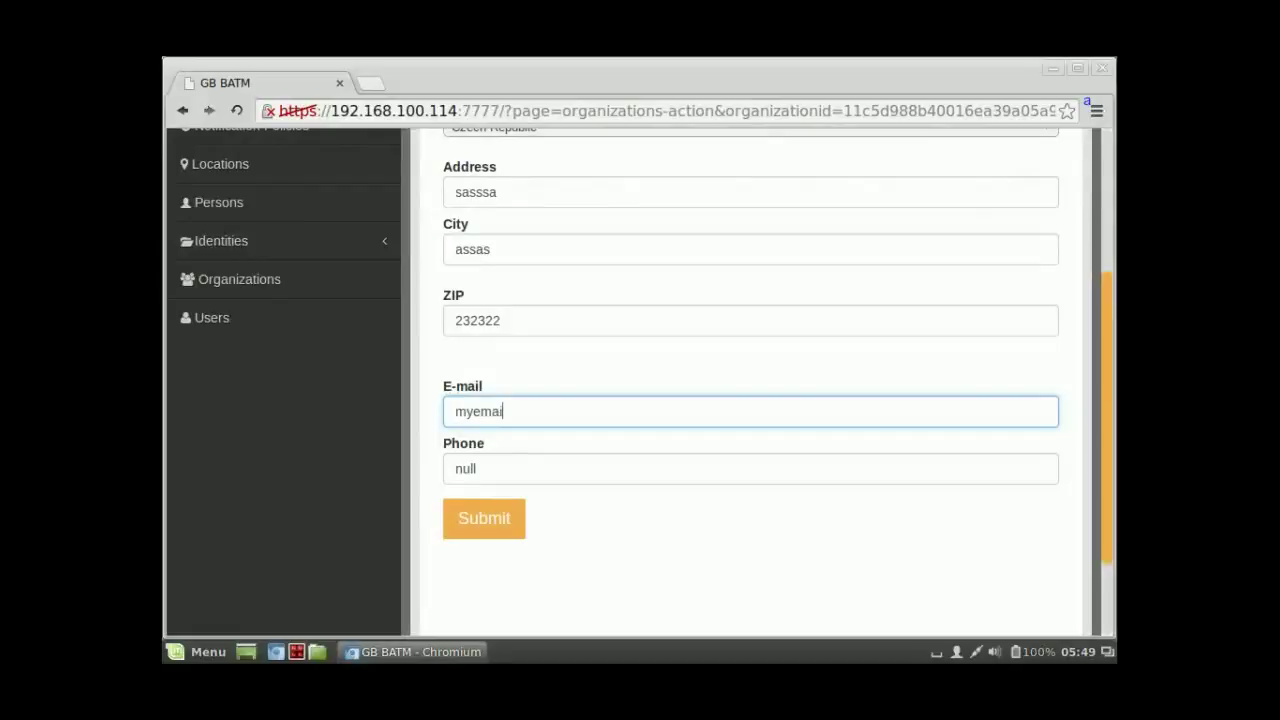
key(Tab)
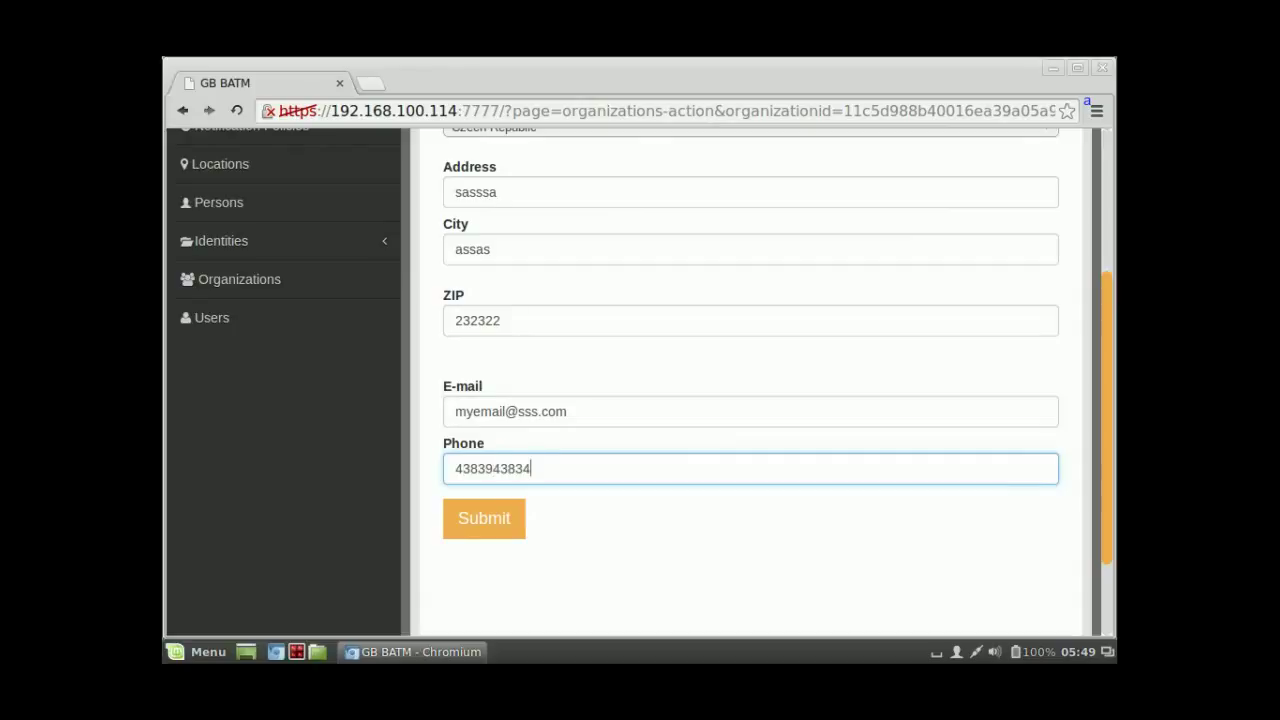
click(484, 518)
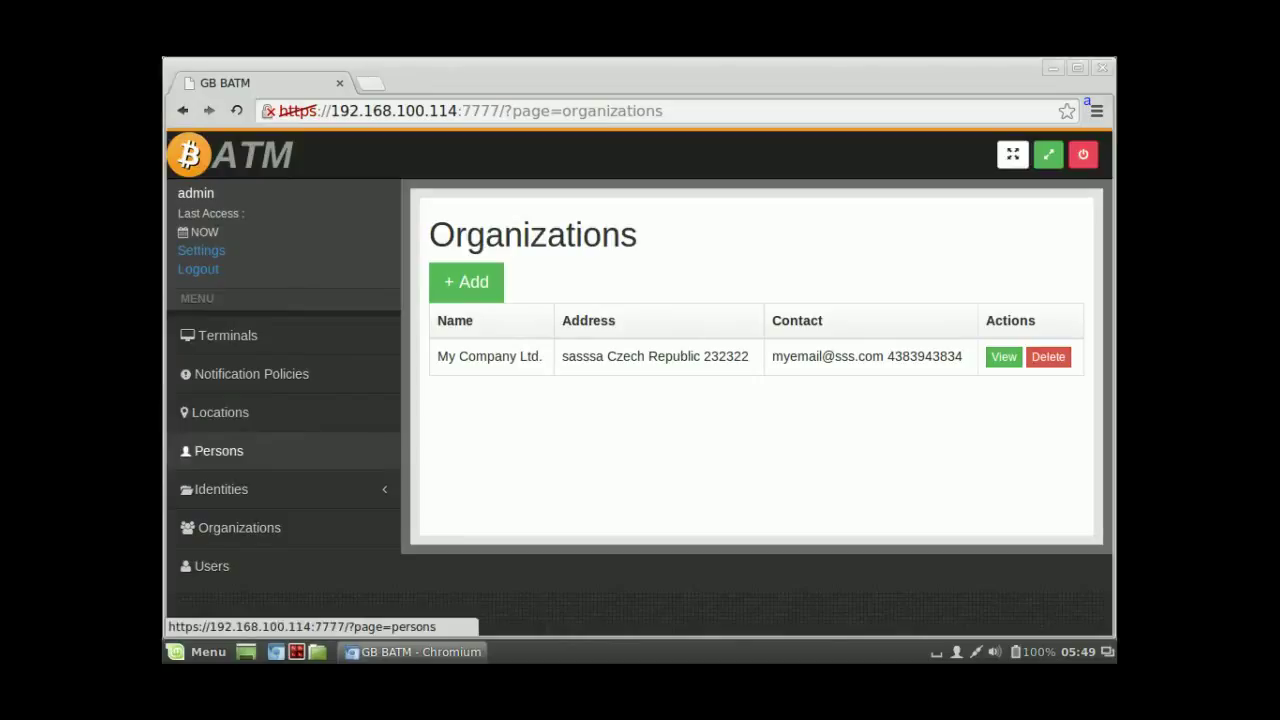
Replace the Admin person's first and last name with the contact's real name
click(218, 451)
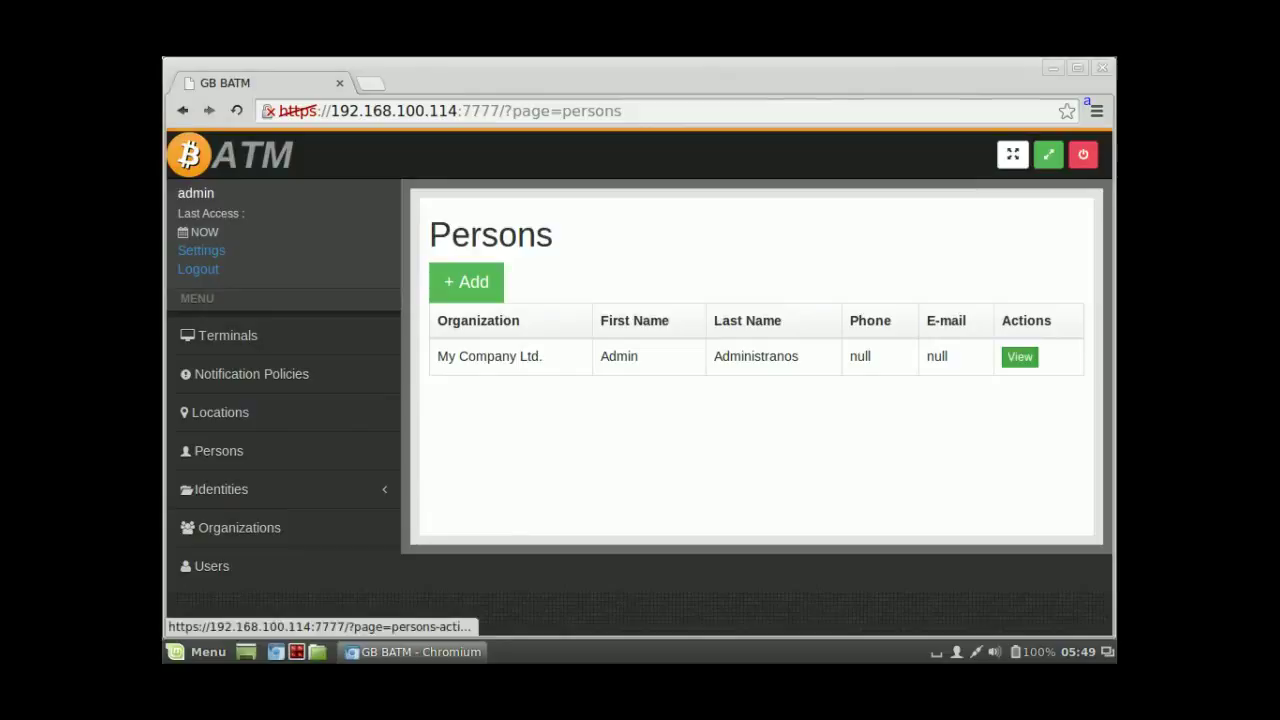
click(1020, 357)
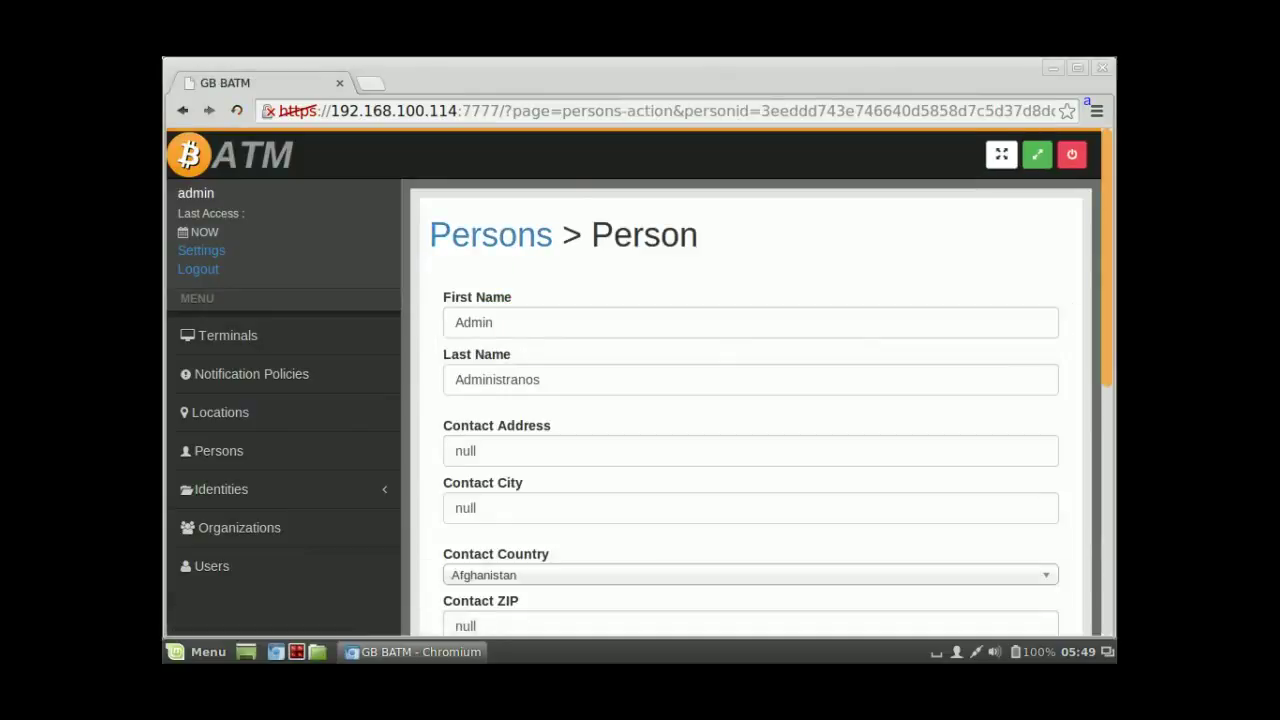
scroll(639, 382, down, 1)
double_click(500, 329)
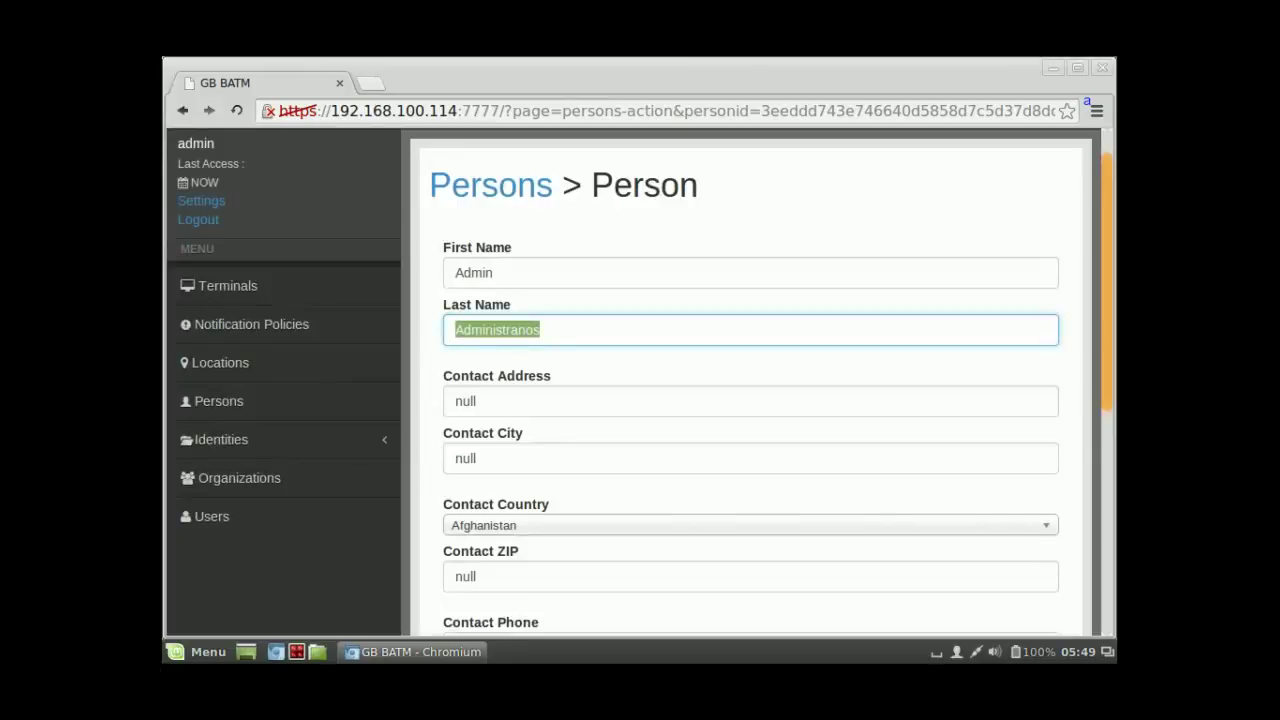
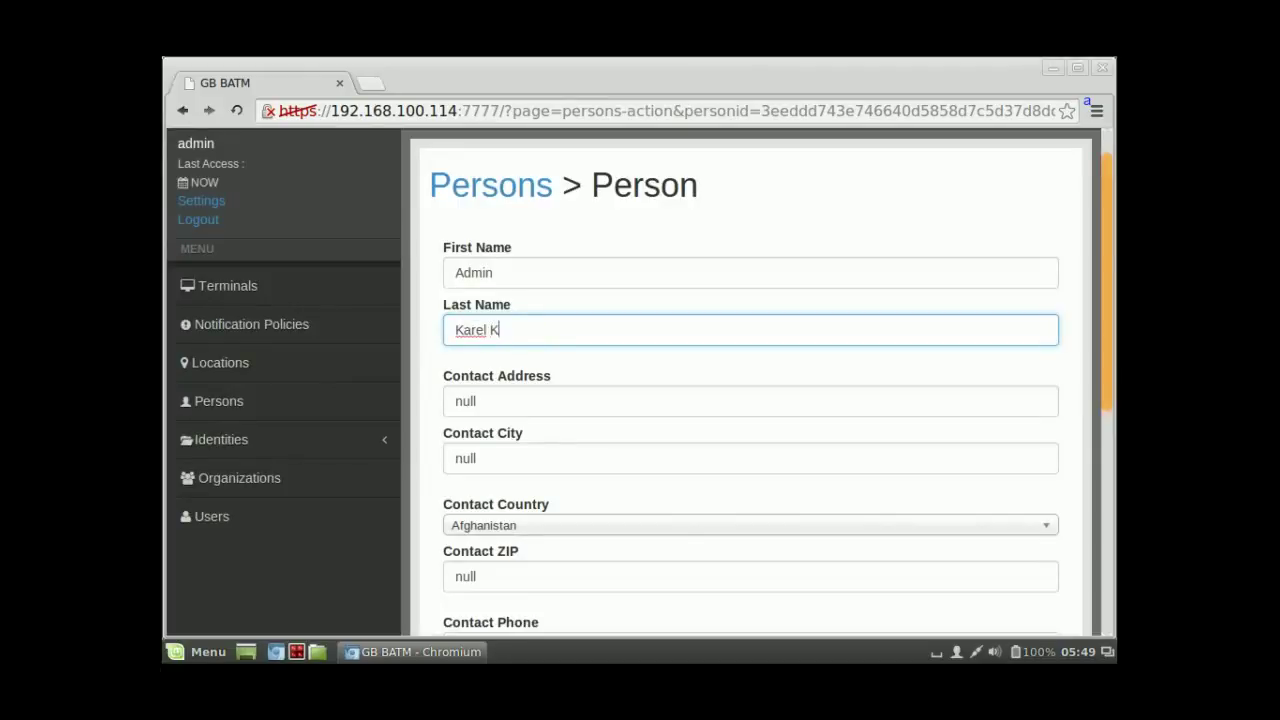
key(shift+Tab)
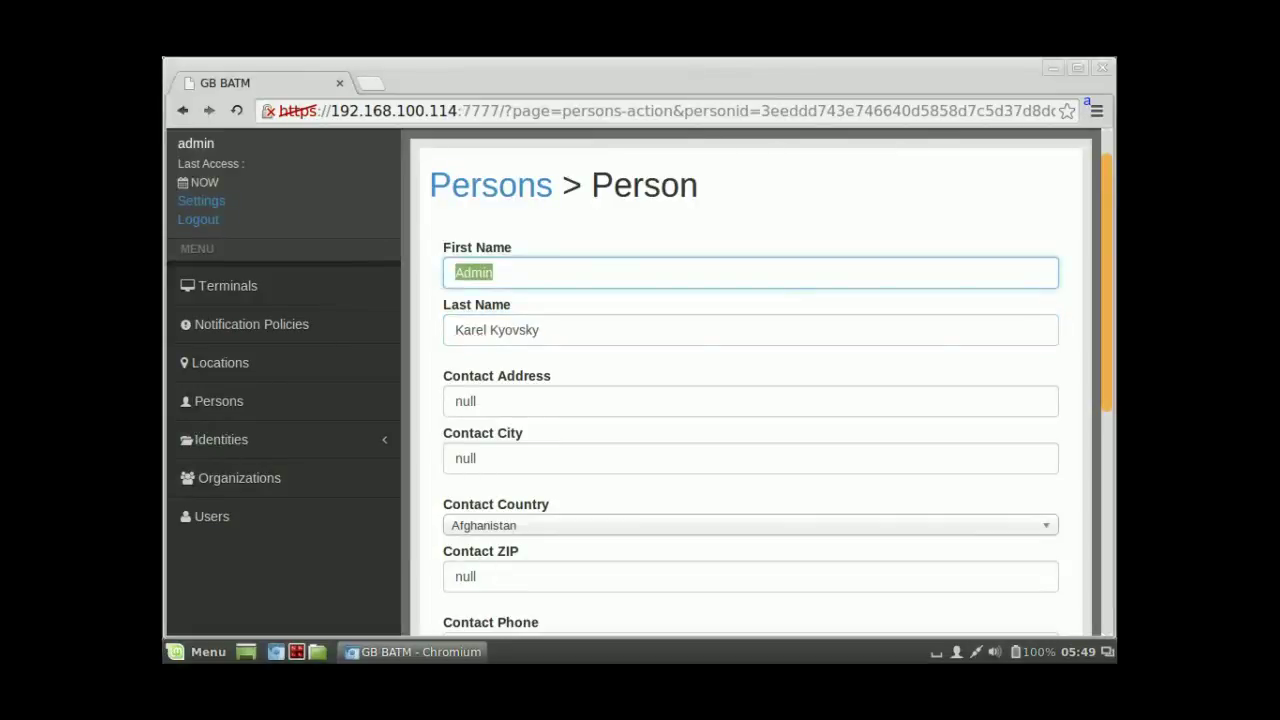
text(Karel)
key(Tab)
key(Home)
key(ctrl+shift+Right)
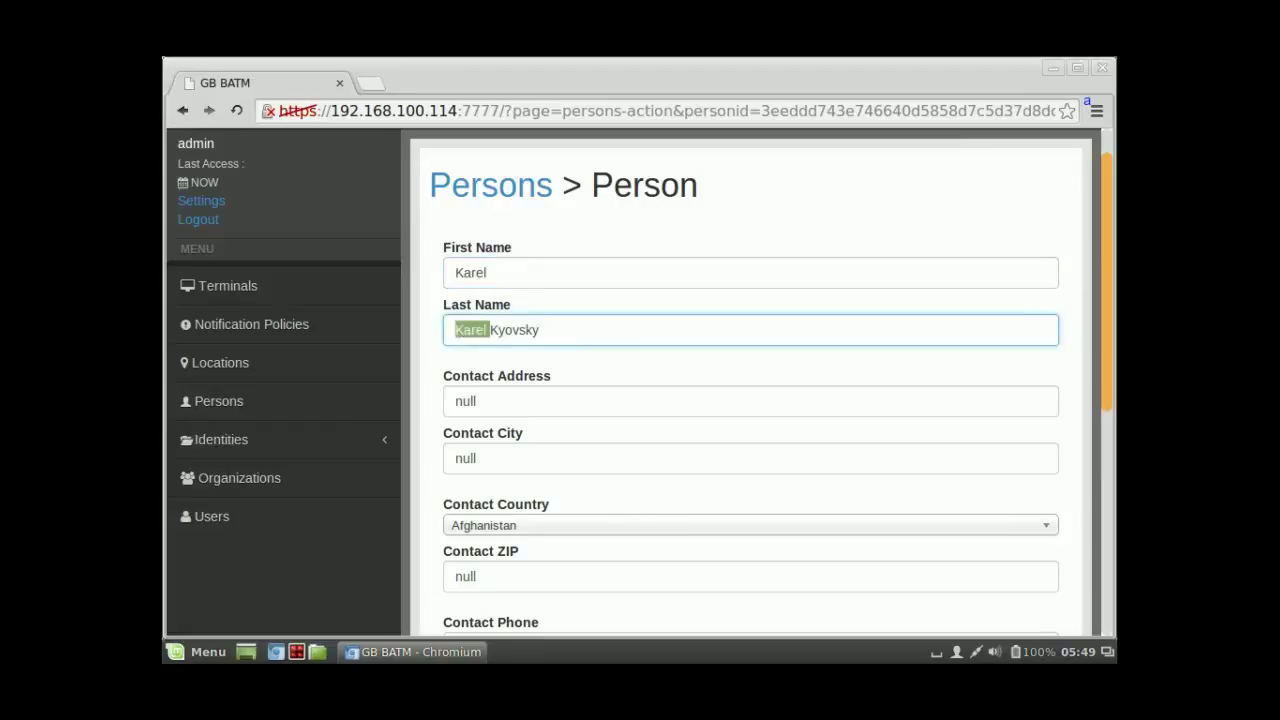
key(Delete)
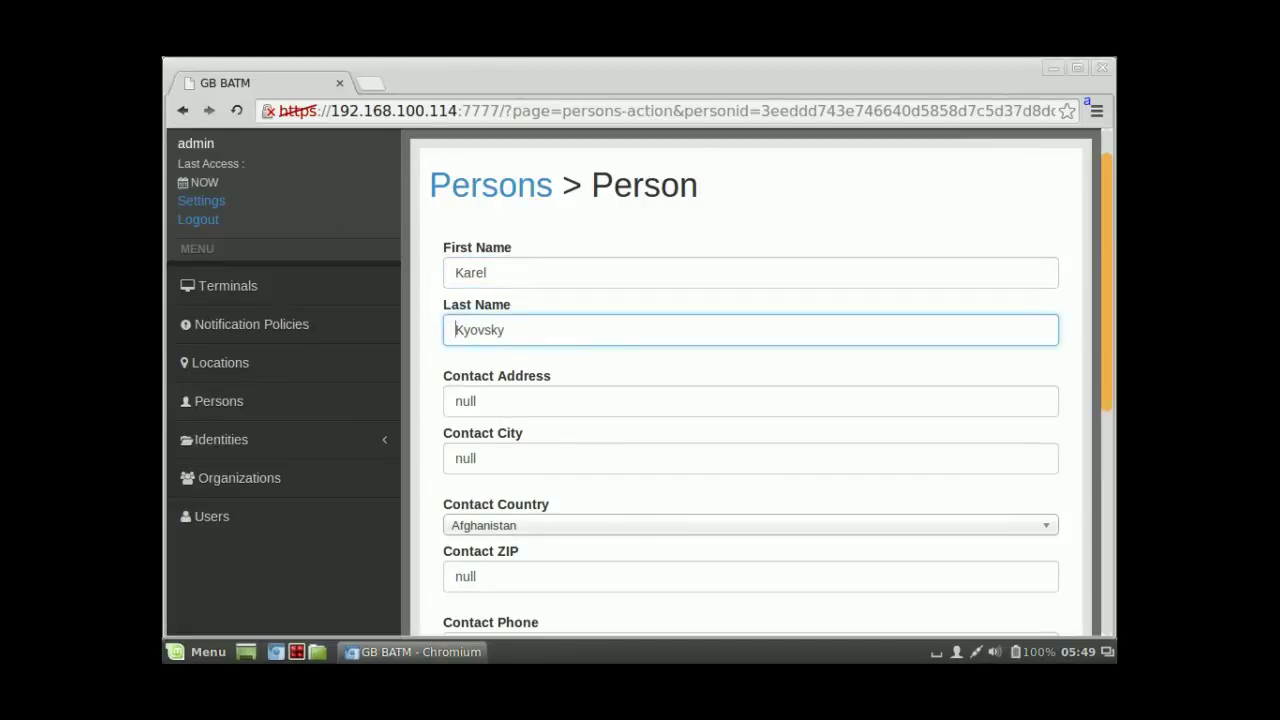
Enter the person's street address and city, with country Czech Republic
key(Tab)
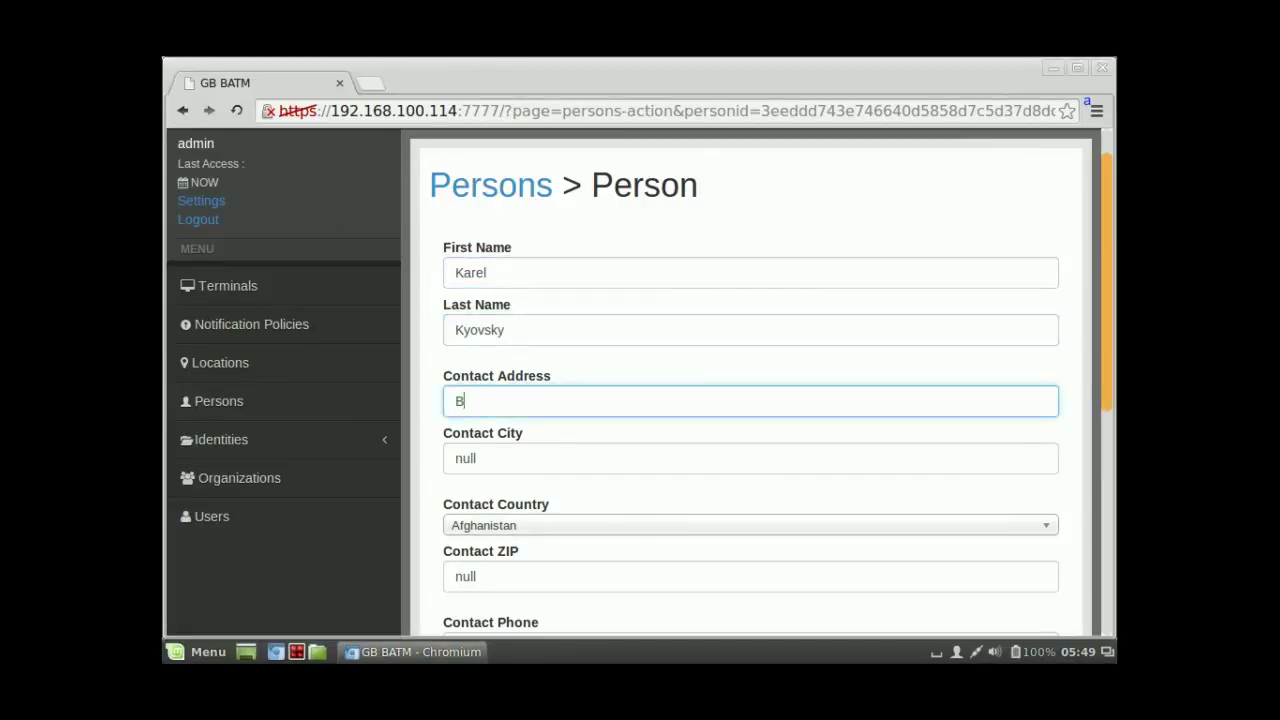
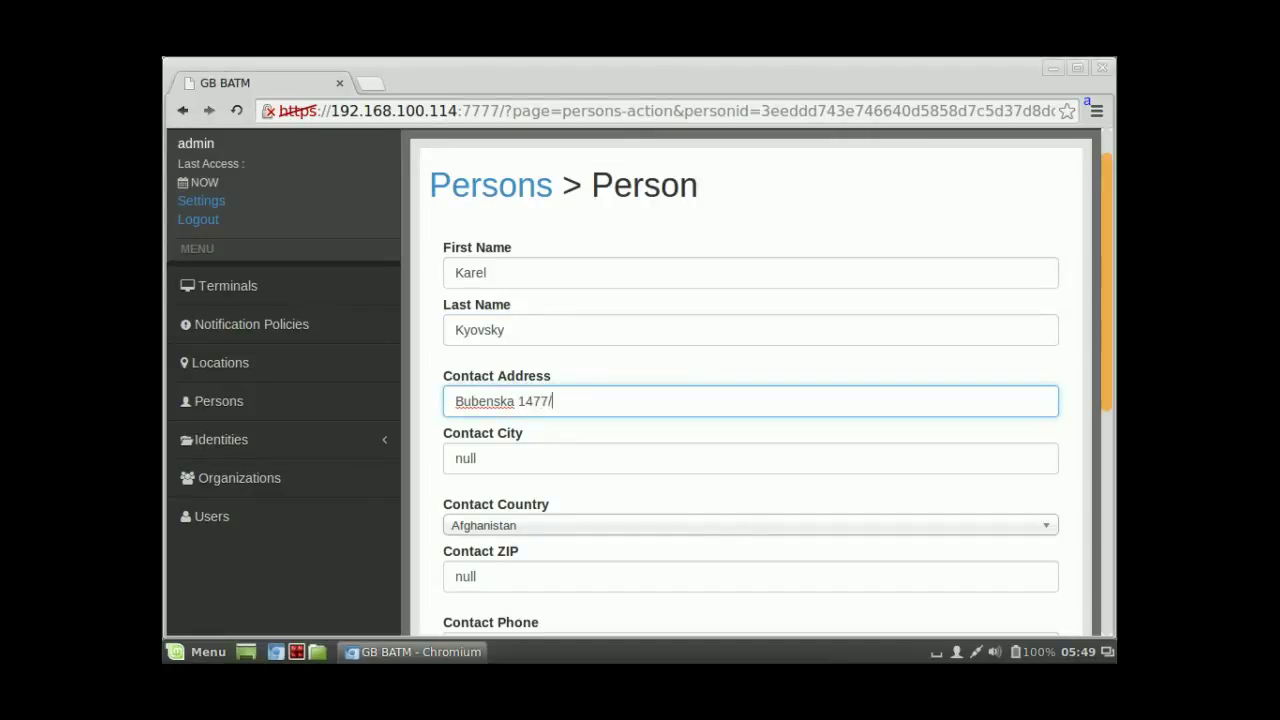
key(Tab)
text(P)
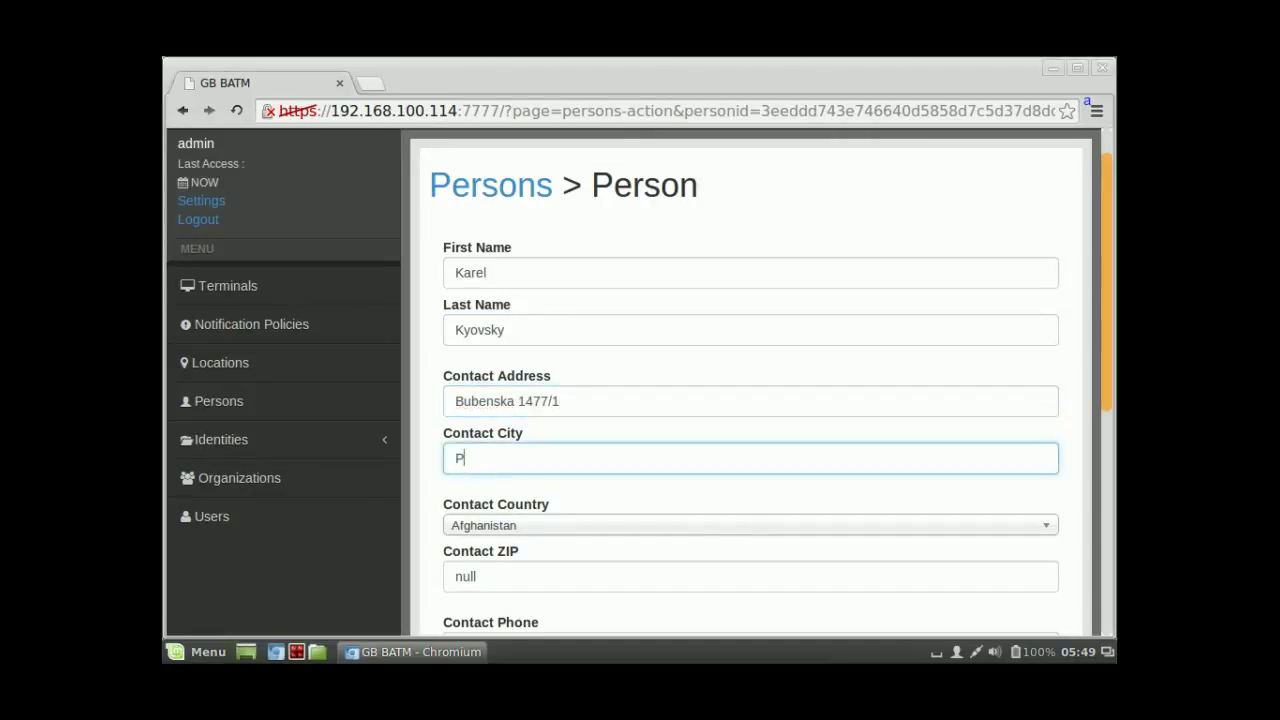
text(rague 7)
key(Tab)
text(c)
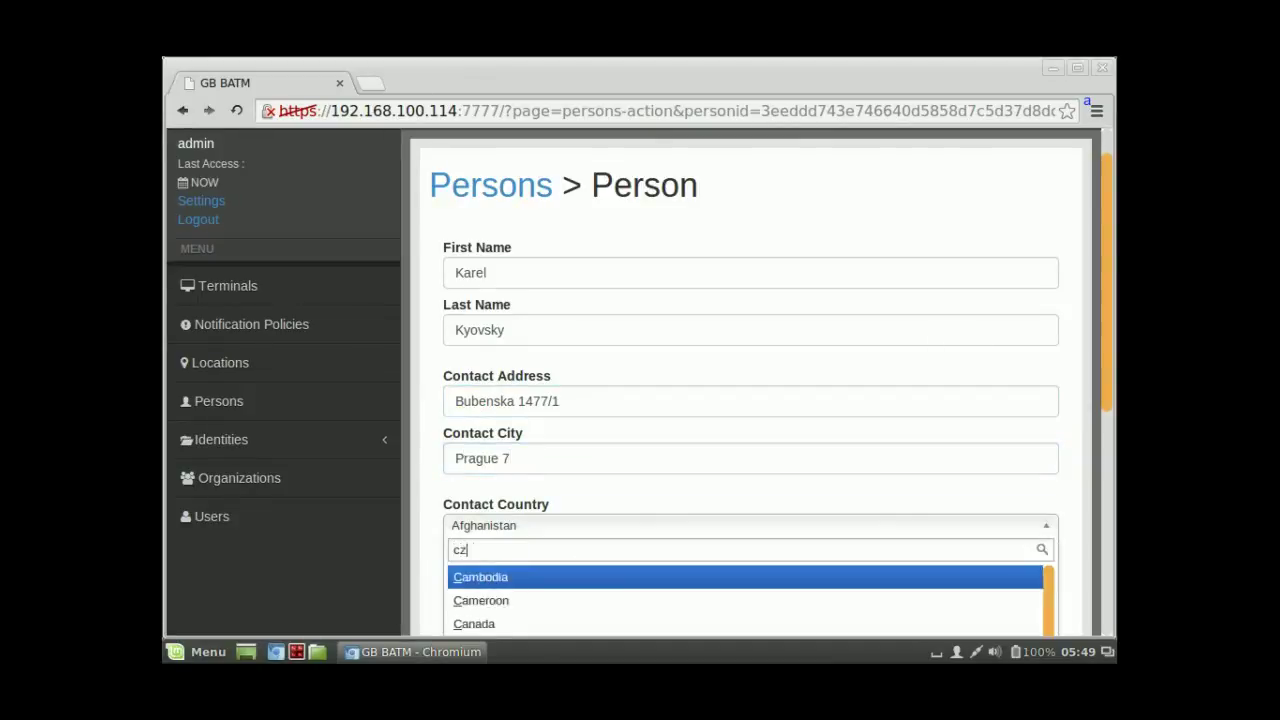
text(ze)
key(Return)
Add the person's ZIP code, phone number and e-mail, and save the record
scroll(750, 400, down, 4)
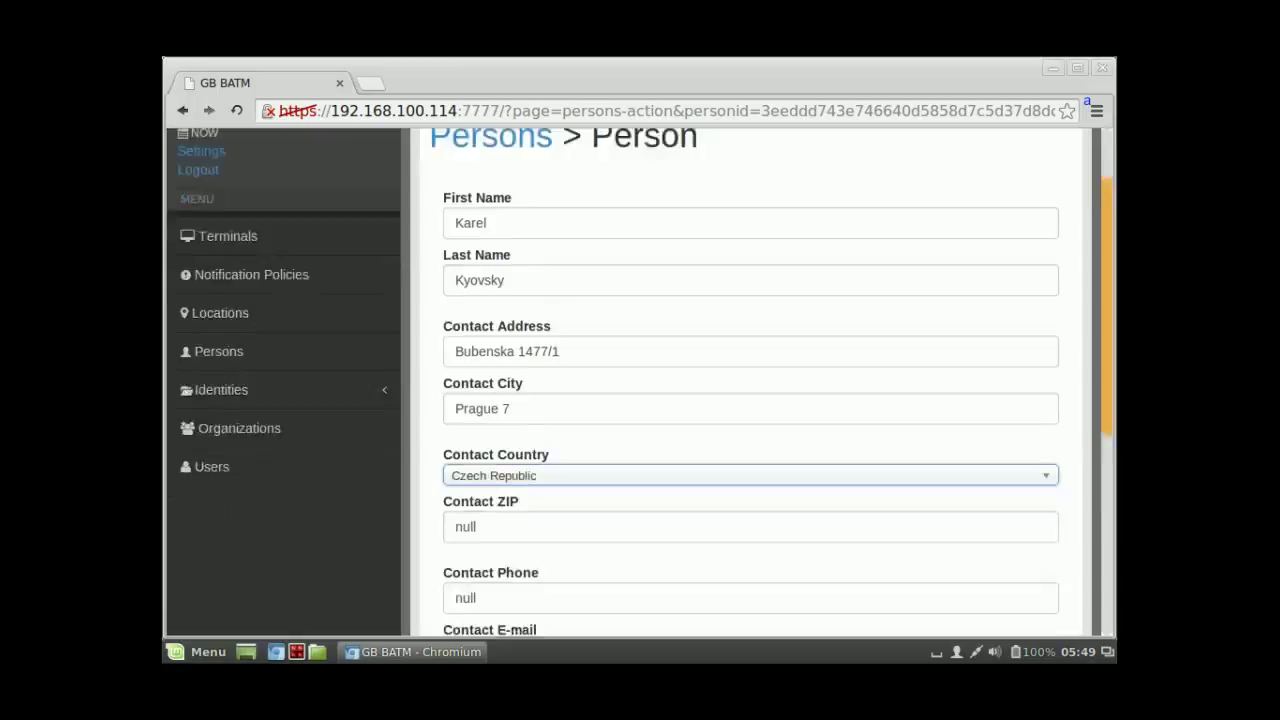
click(477, 377)
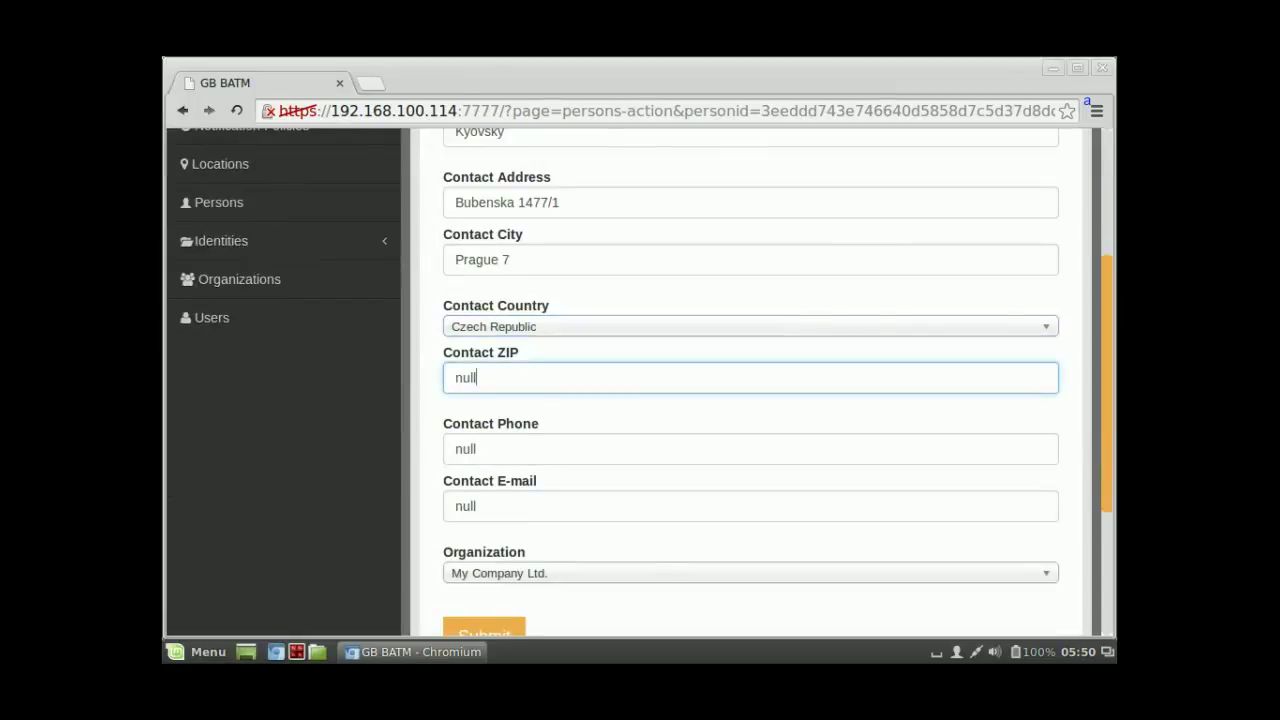
double_click(477, 377)
text(170)
text(00)
key(Tab)
text(233)
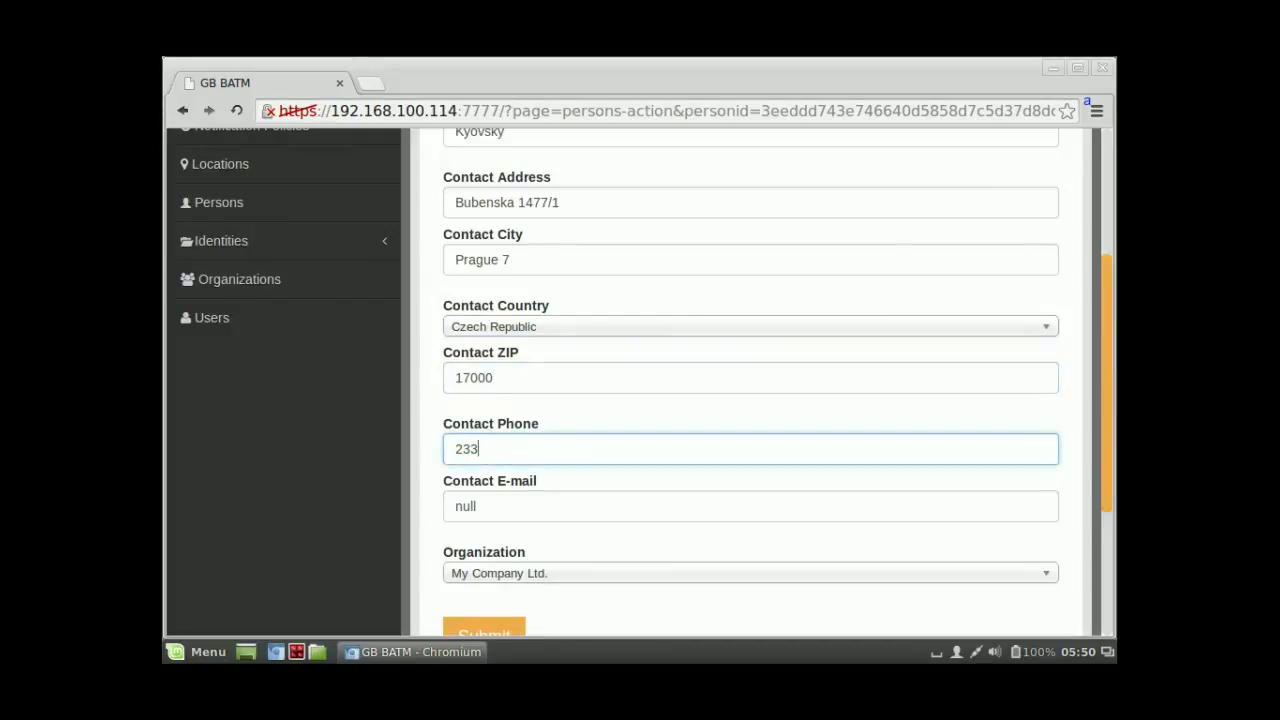
text(43)
key(Tab)
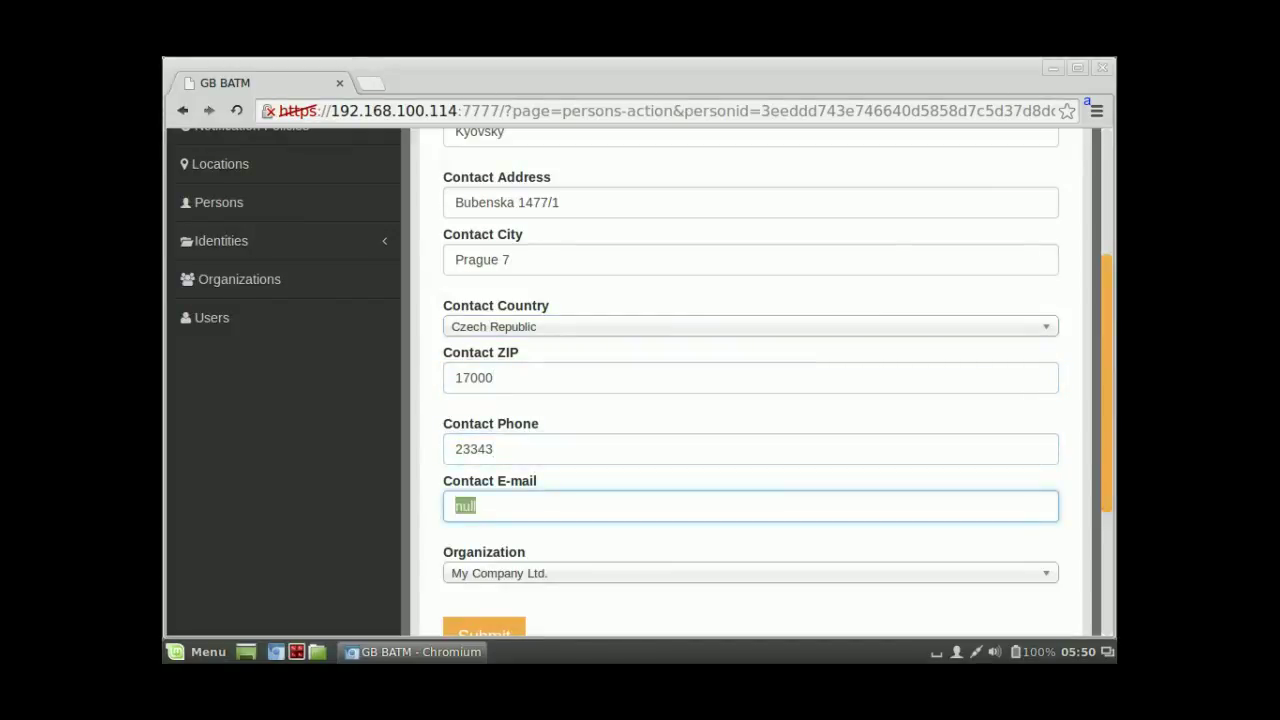
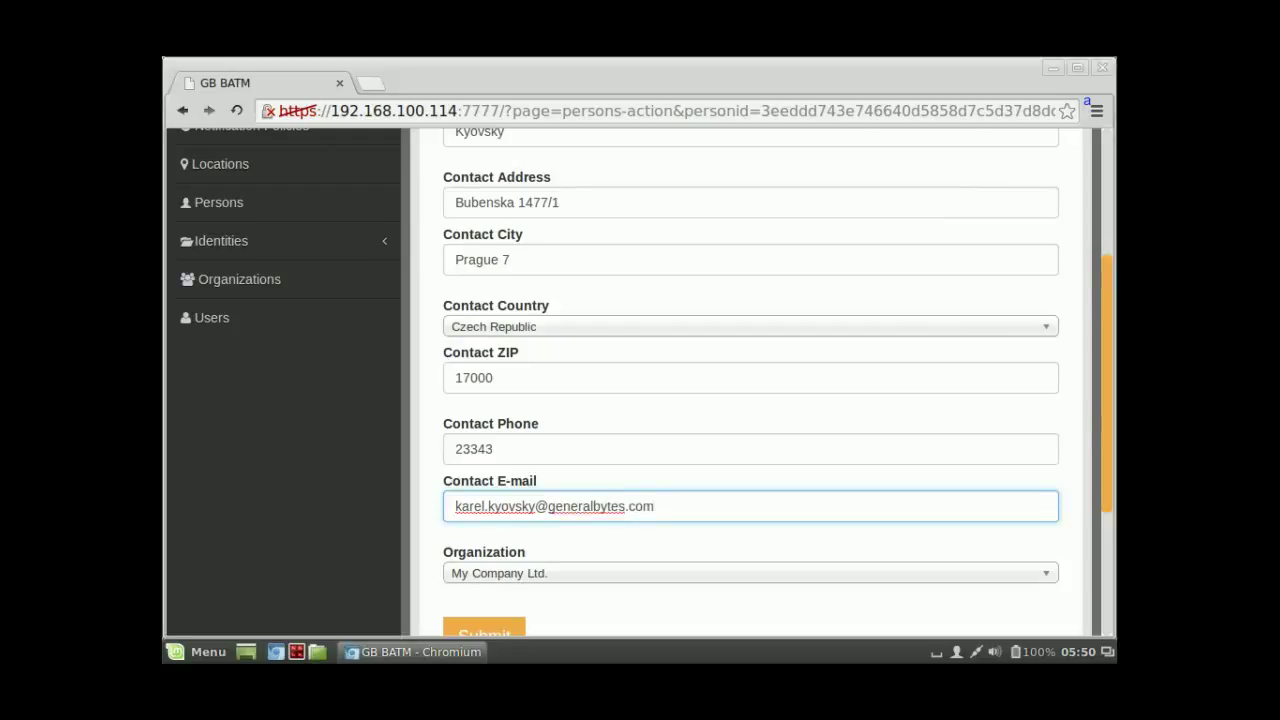
scroll(750, 400, down, 1)
scroll(750, 400, down, 2)
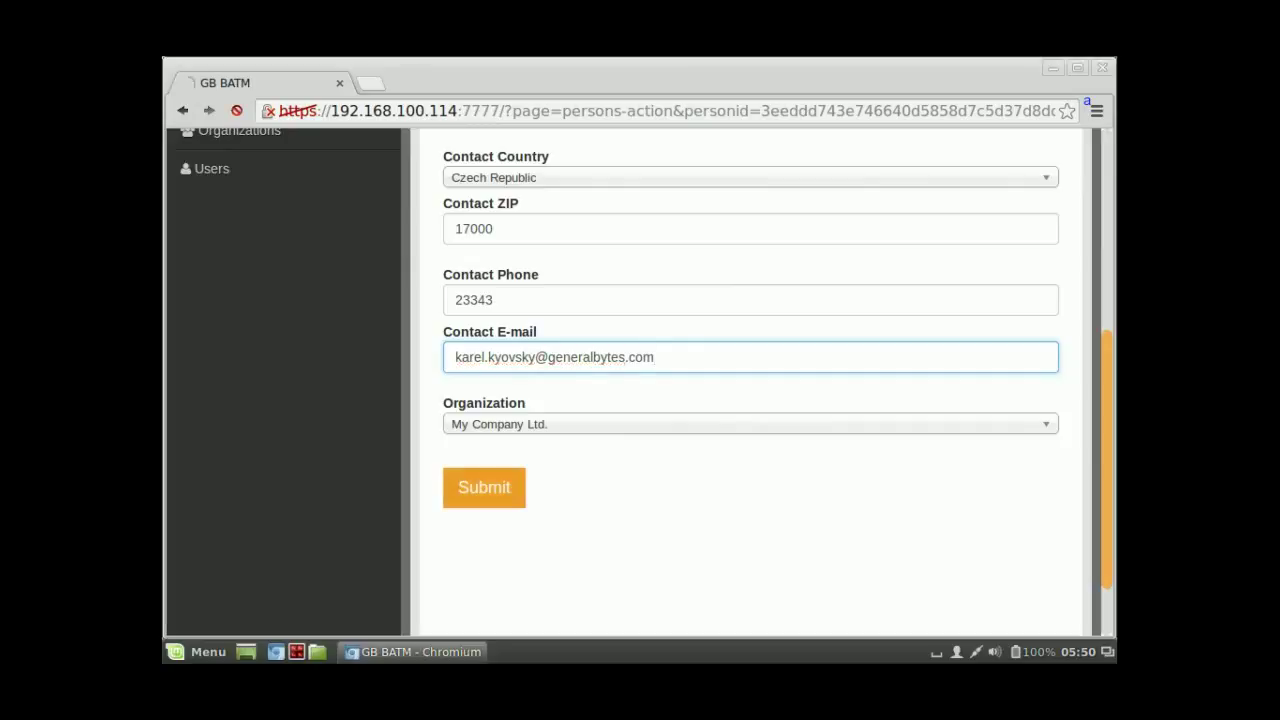
click(484, 487)
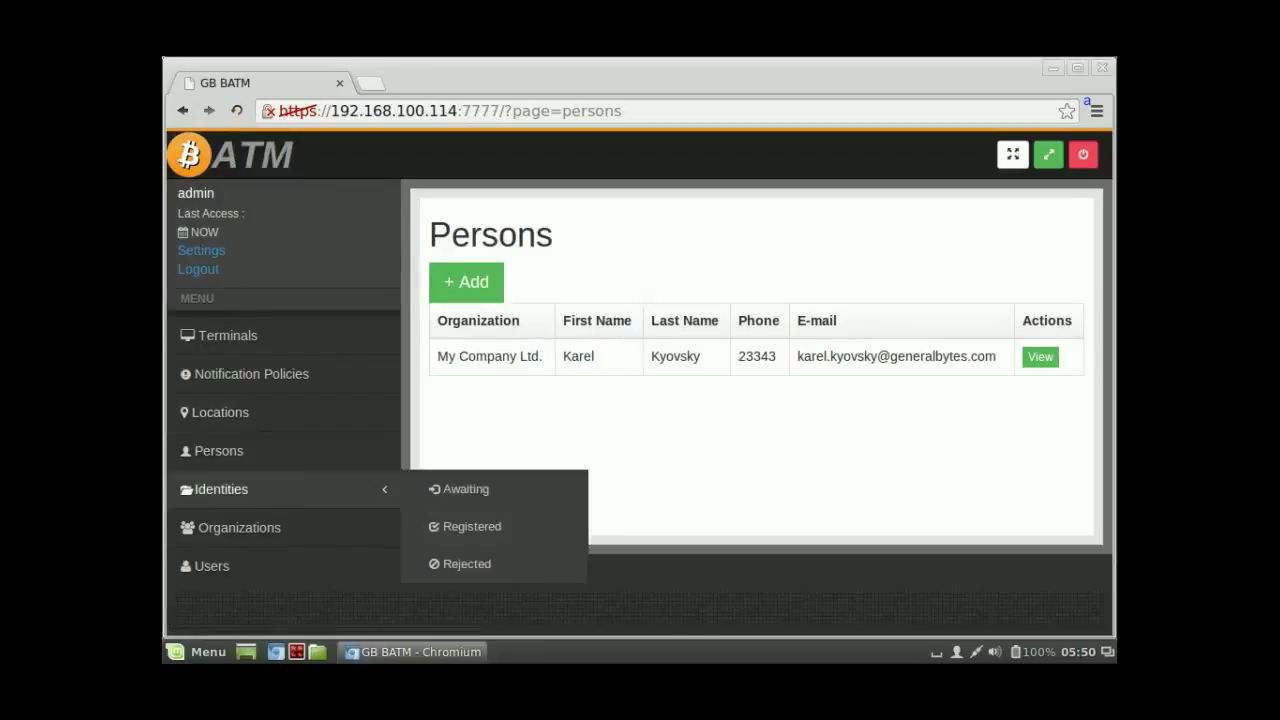
Review the admin user's record: Administrator role linked to the My Company Ltd. person
click(212, 566)
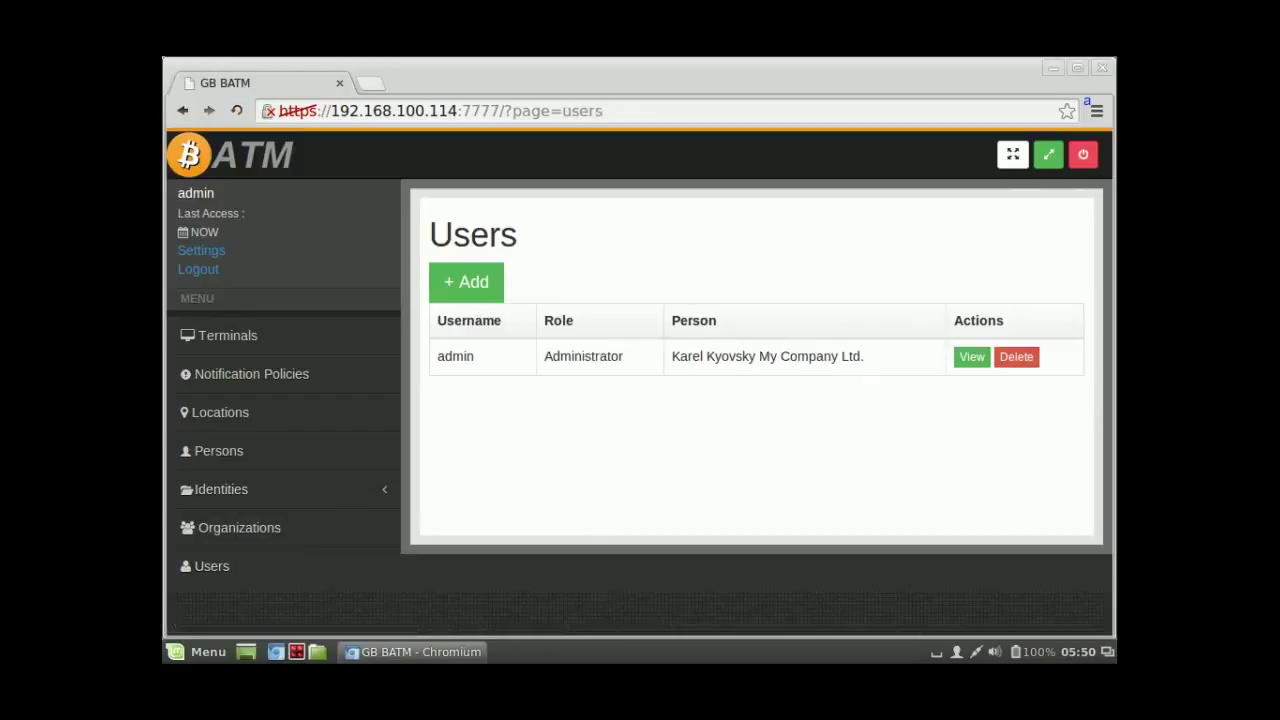
double_click(455, 356)
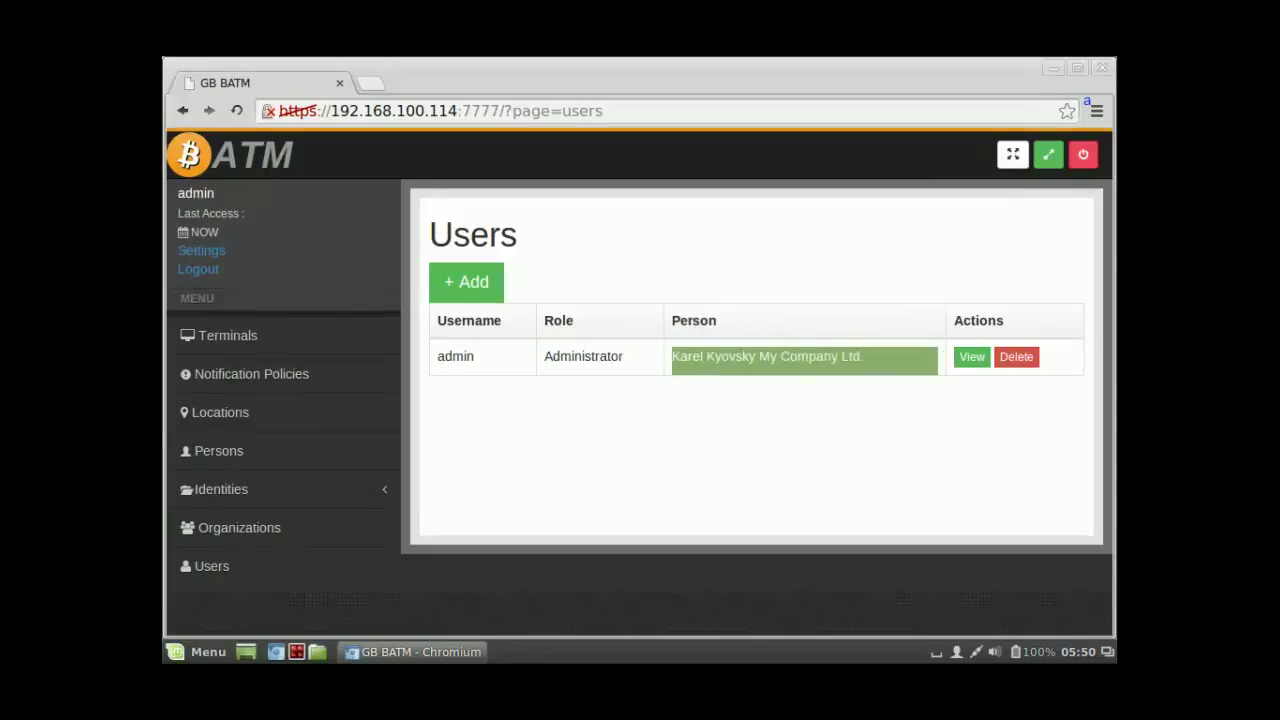
click(972, 356)
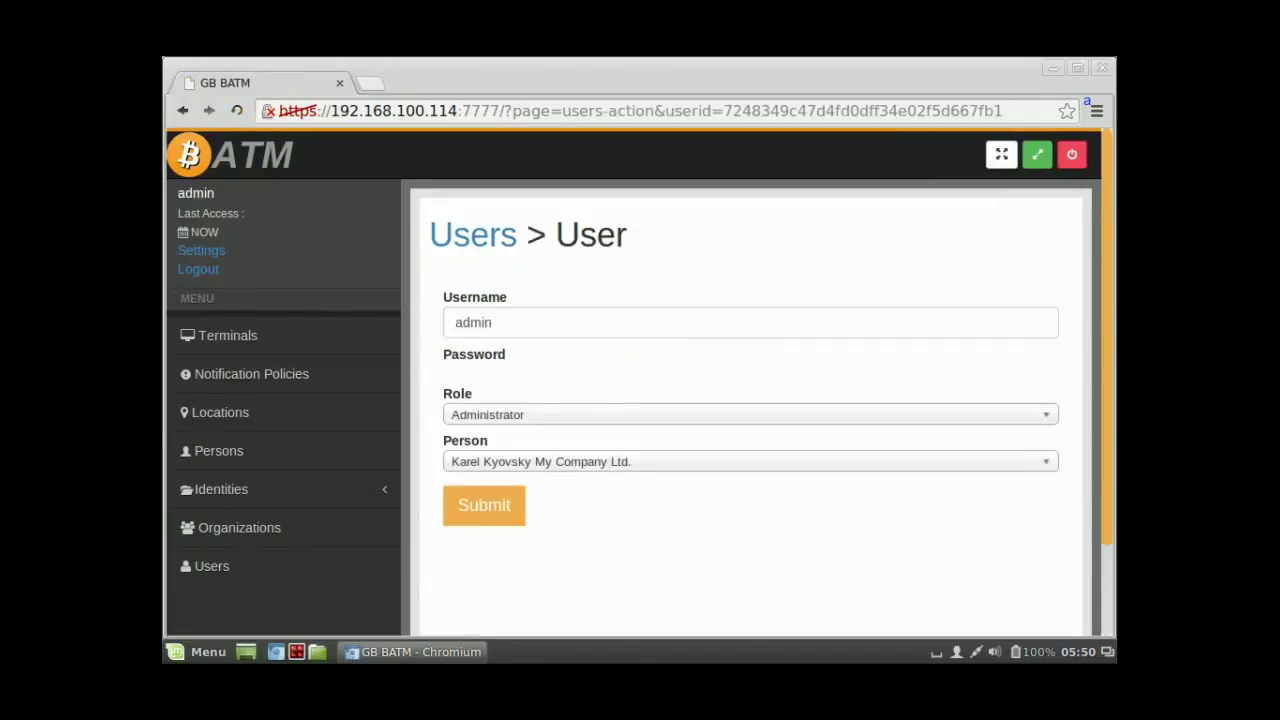
scroll(750, 400, down, 2)
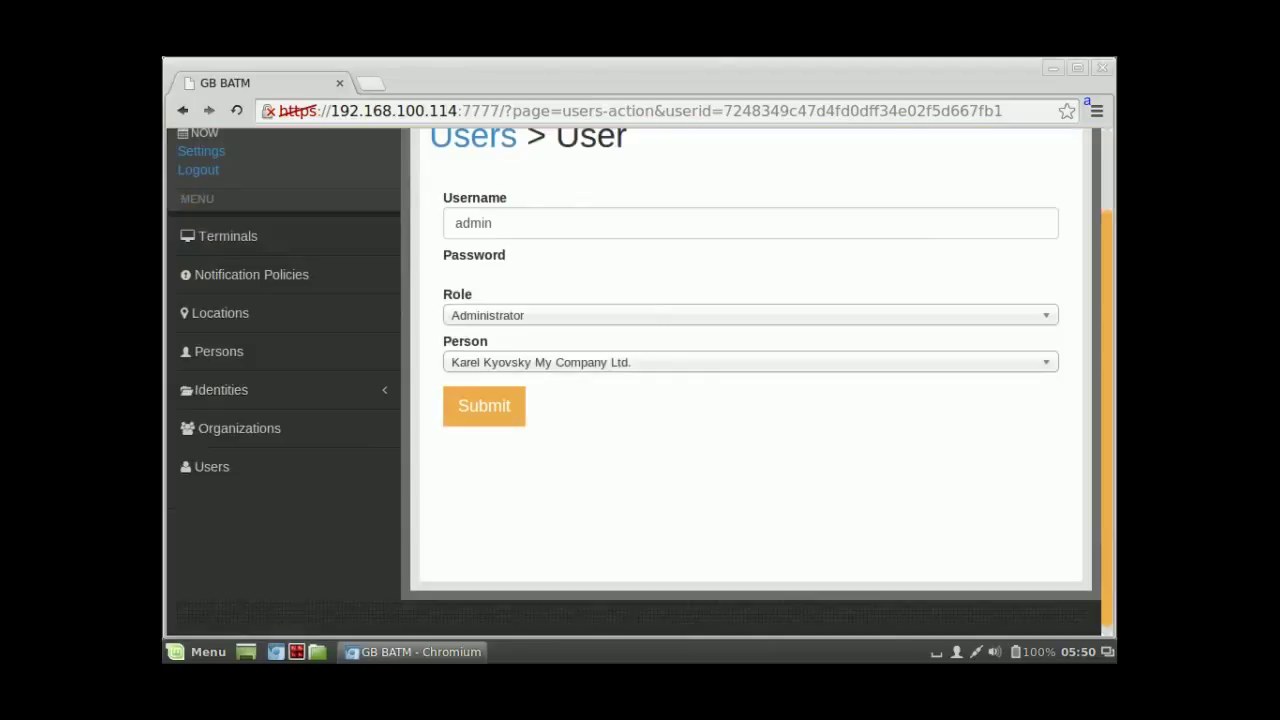
scroll(250, 374, up, 2)
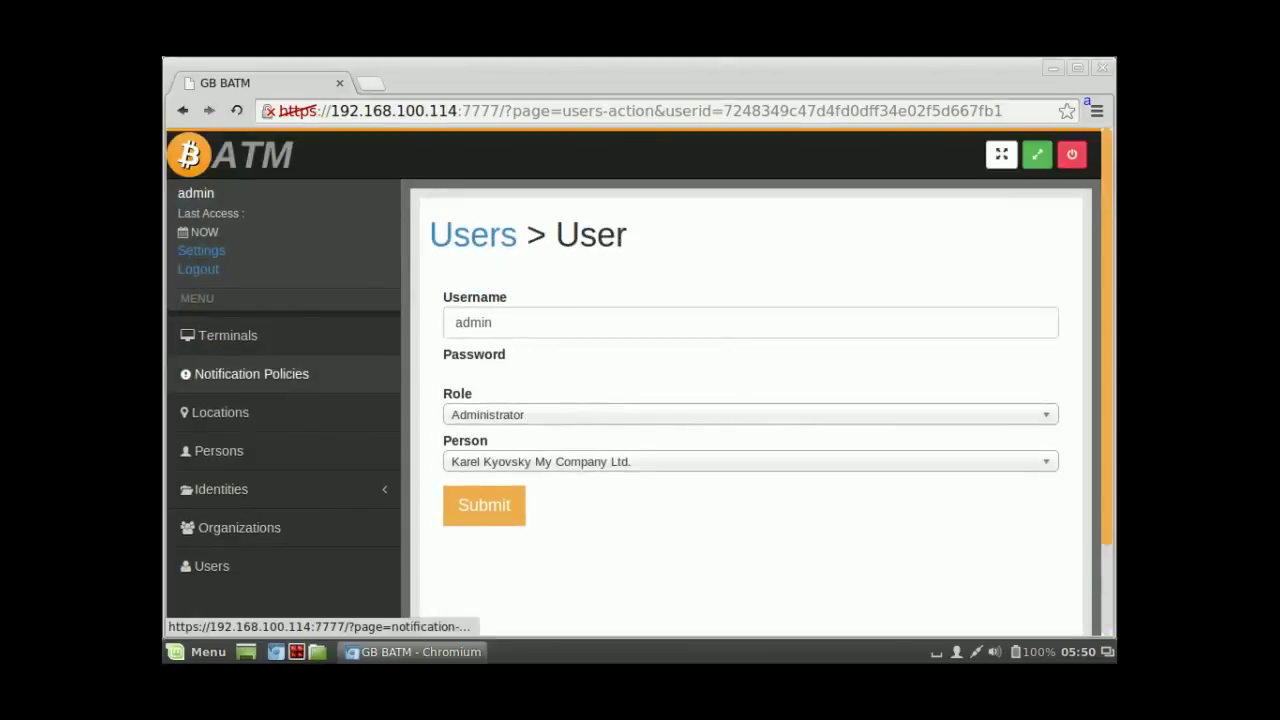
Start a new location 'My Super Shop' with address, city and country Netherlands
click(215, 412)
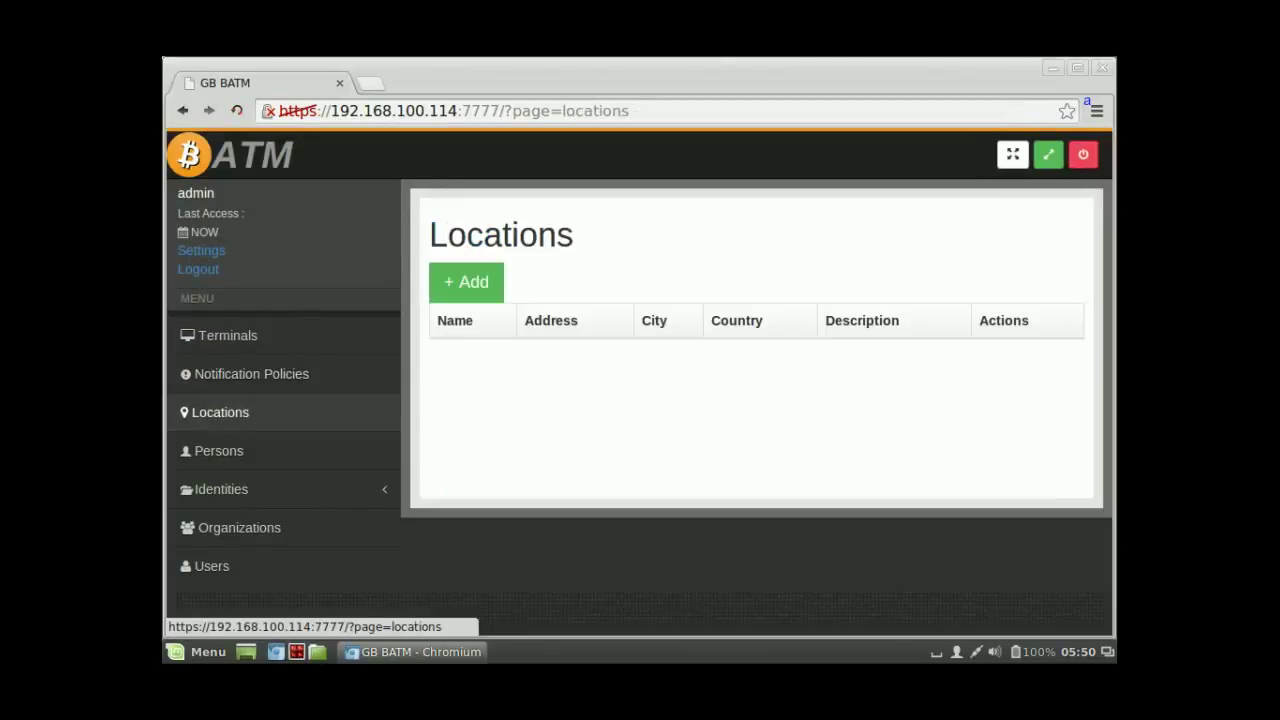
click(466, 282)
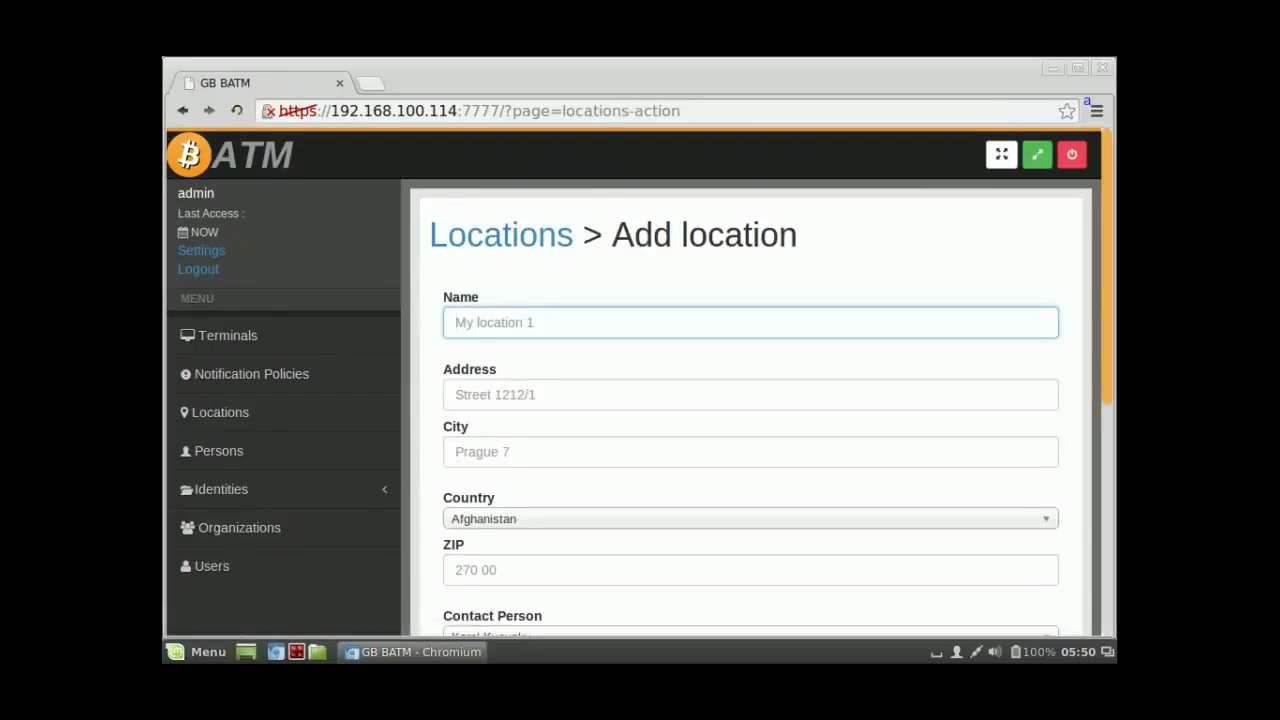
text(My )
text(Super S)
text(hop)
key(Tab)
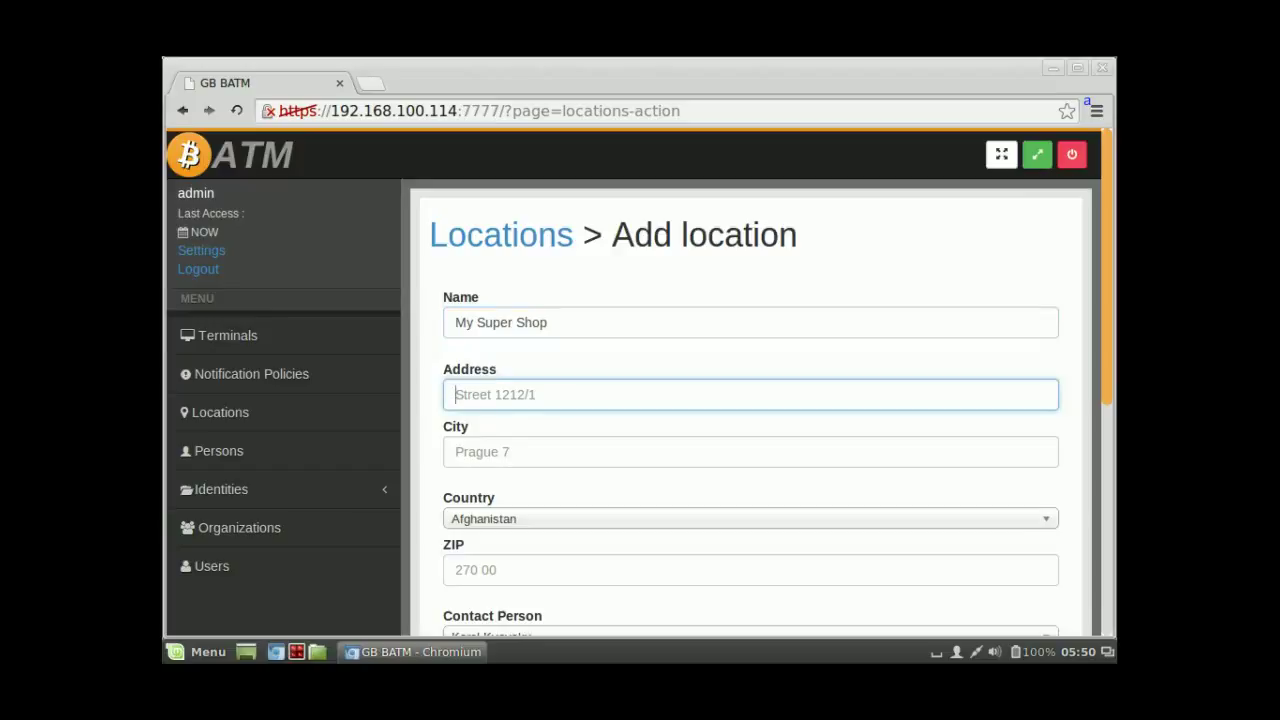
text(sss)
key(Tab)
text(sss)
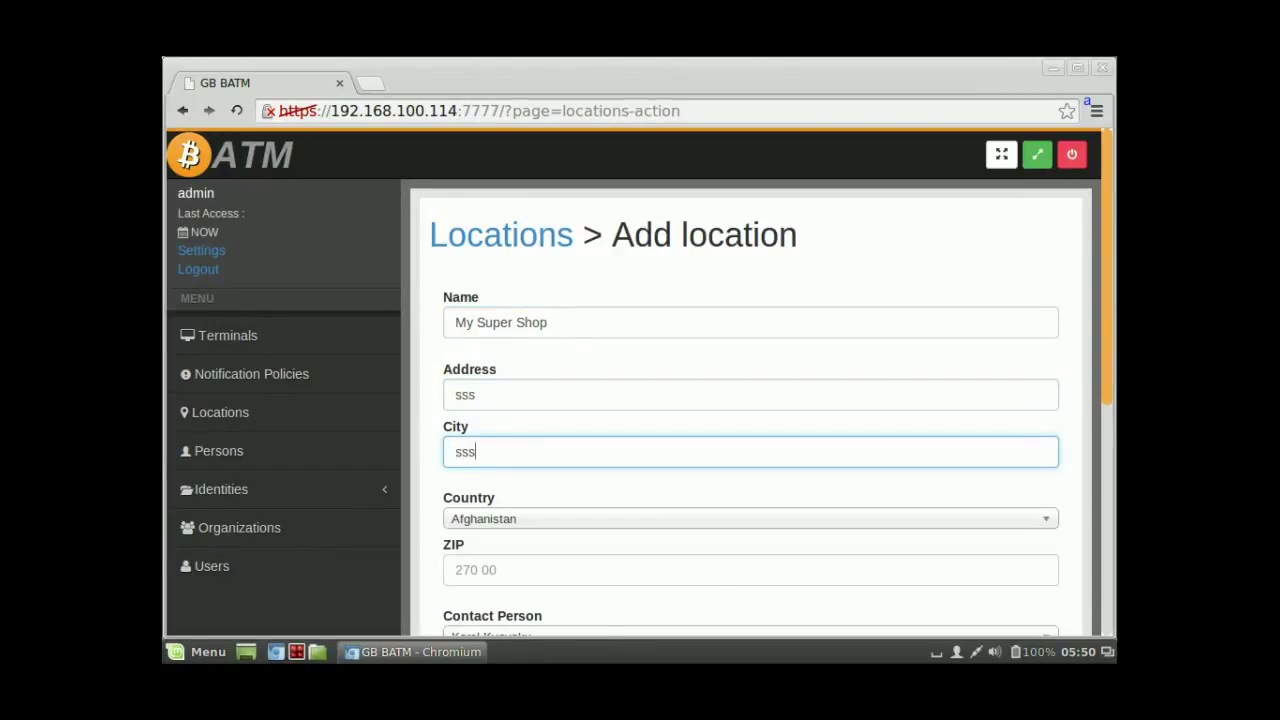
text(s)
key(Tab)
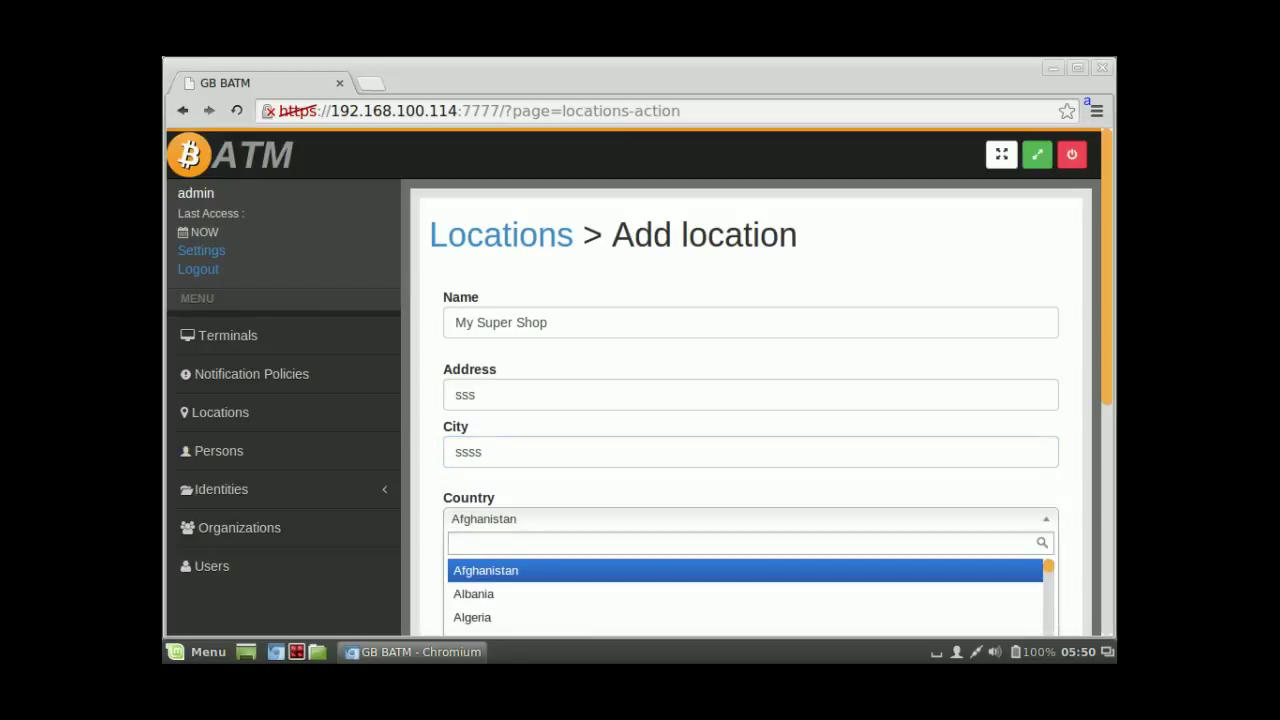
text(Net)
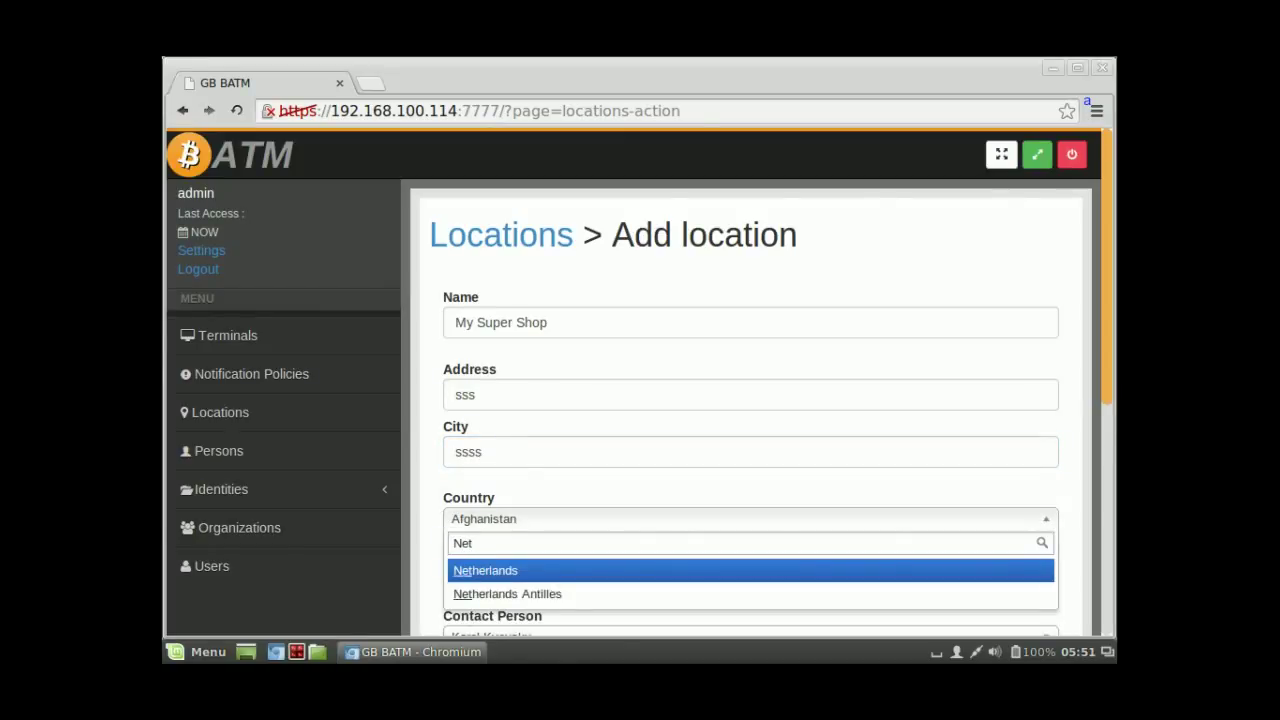
key(Down)
key(Up)
key(Return)
Add the ZIP and description 'ATM is located in second room', and save the location
scroll(750, 400, down, 2)
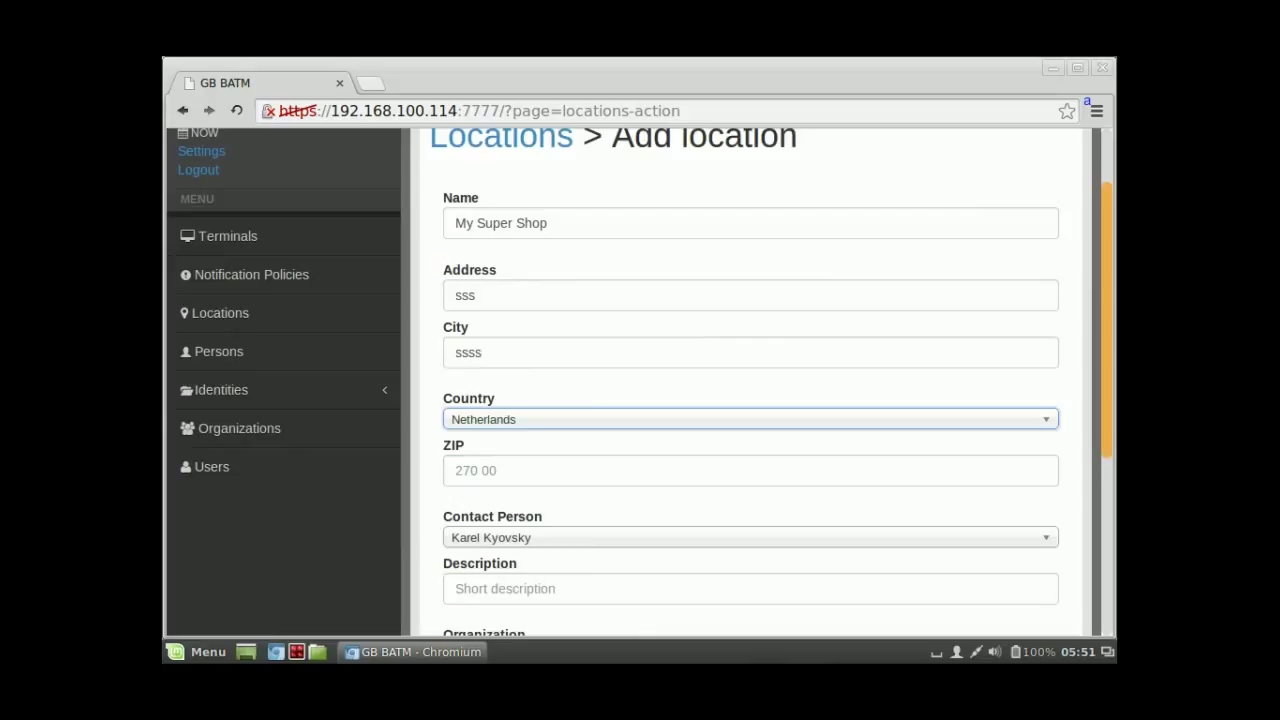
key(Tab)
text(32332)
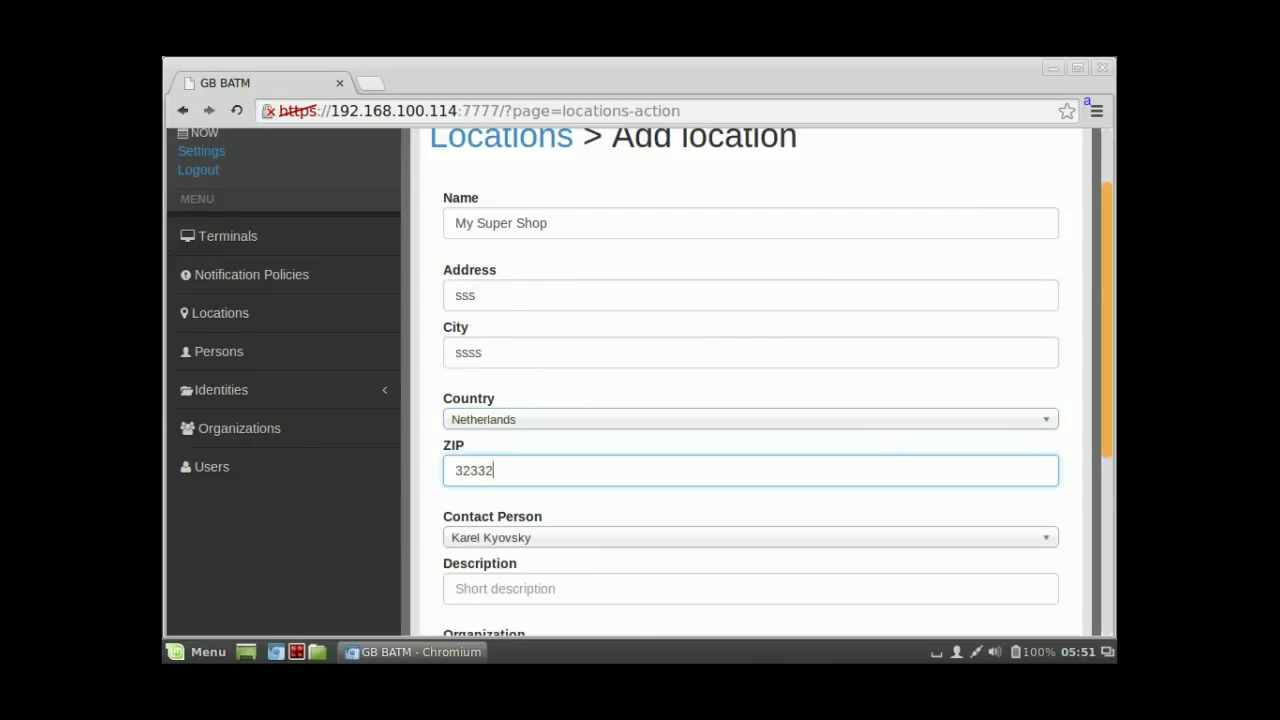
scroll(639, 382, down, 2)
key(Tab)
key(Tab)
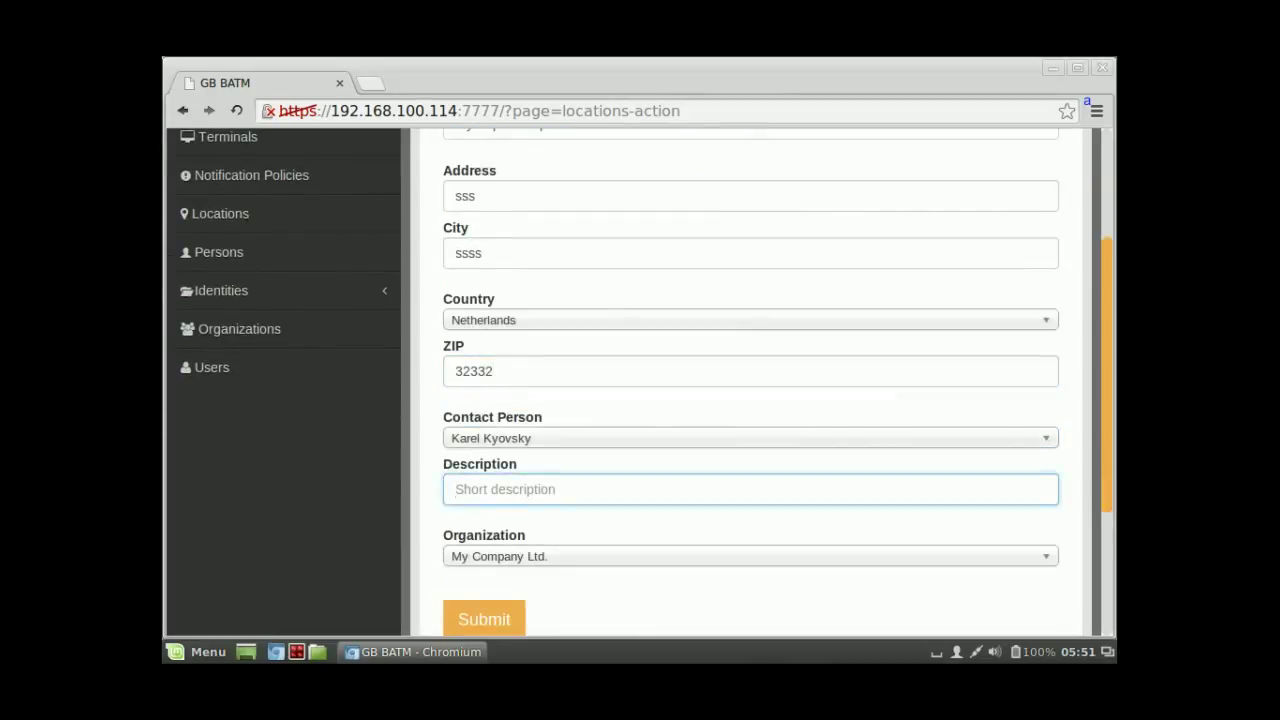
text(ATM)
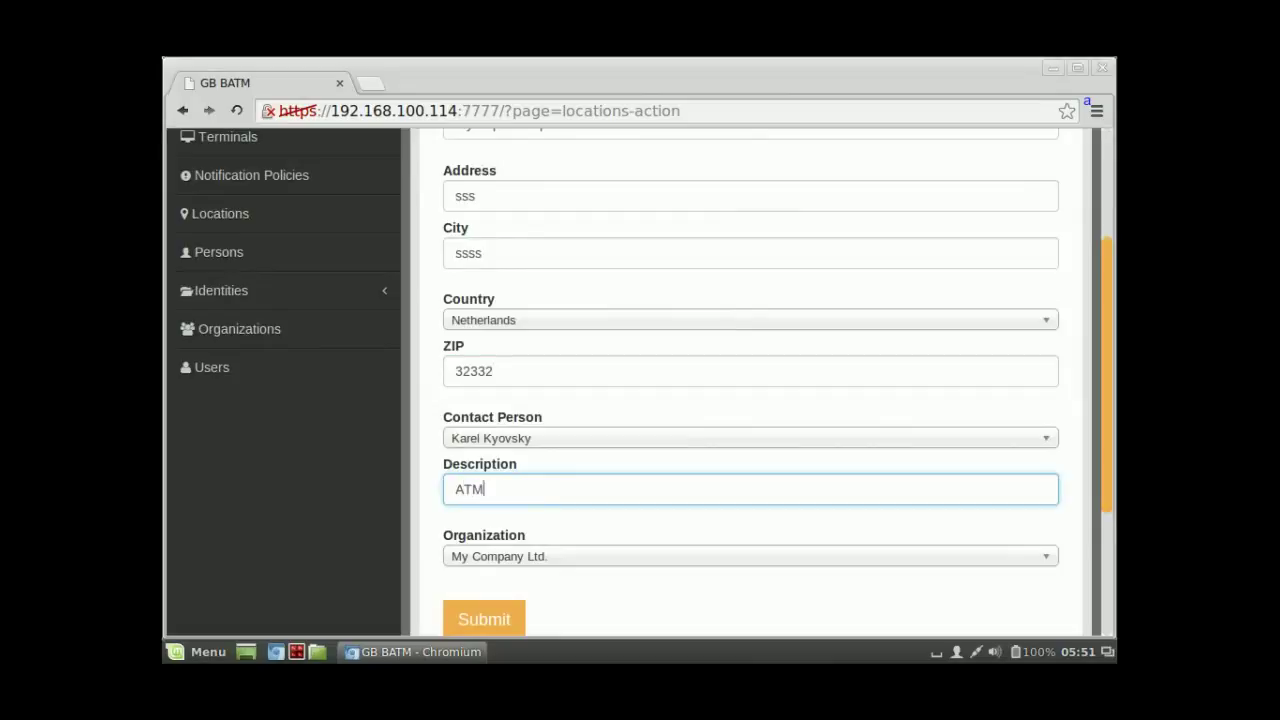
text( is locat)
text(ed in)
text( second r)
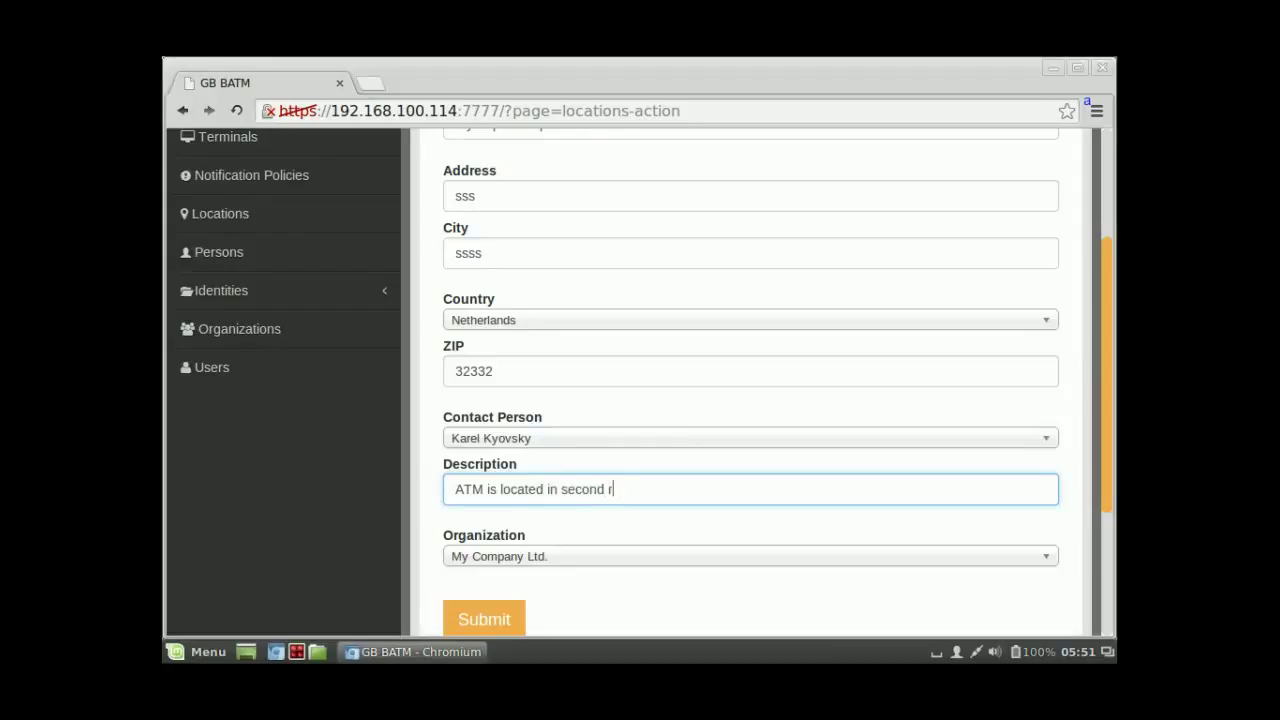
text(oom)
scroll(646, 414, down, 1)
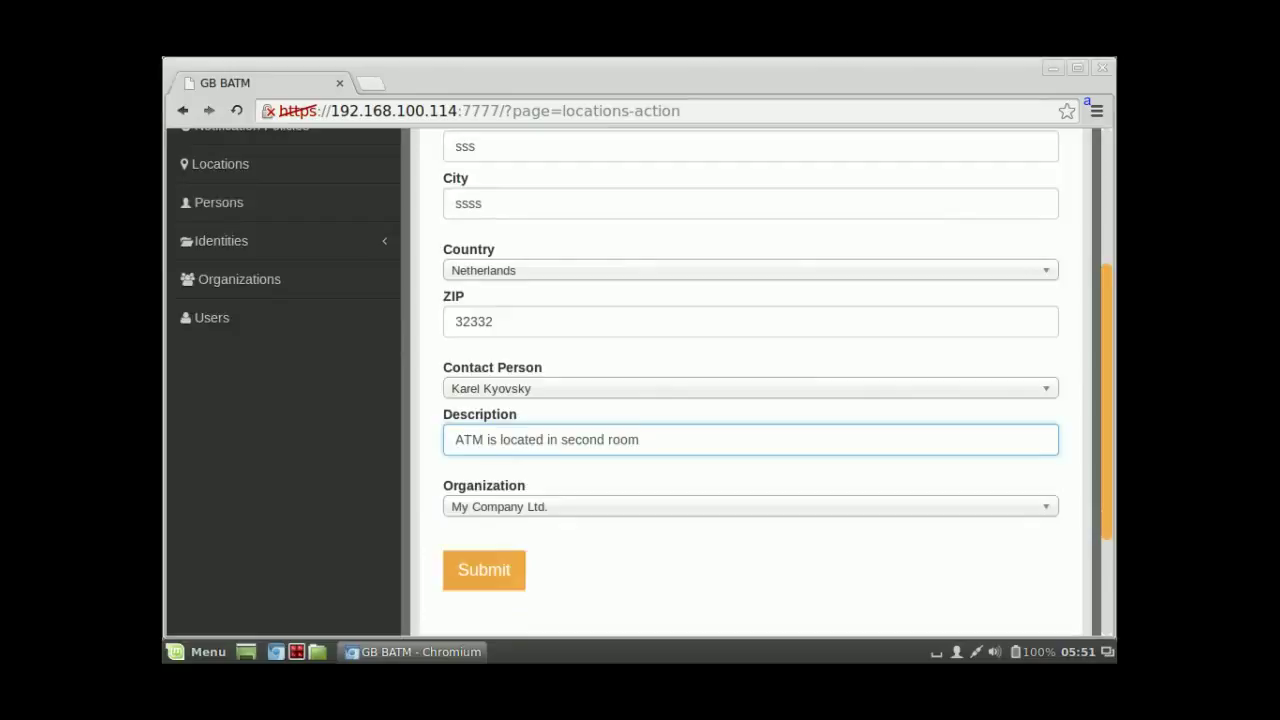
scroll(750, 380, down, 2)
key(Return)
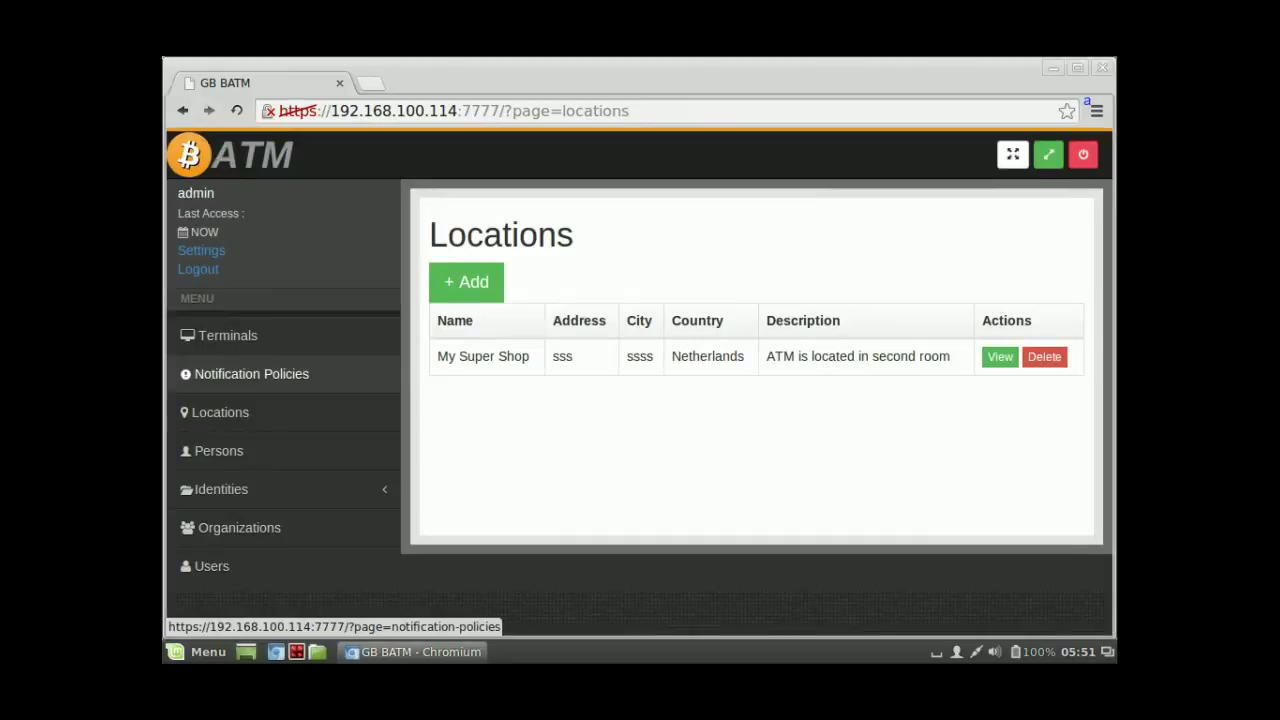
Create a new notification policy and name it 'Basic Policy'
click(250, 373)
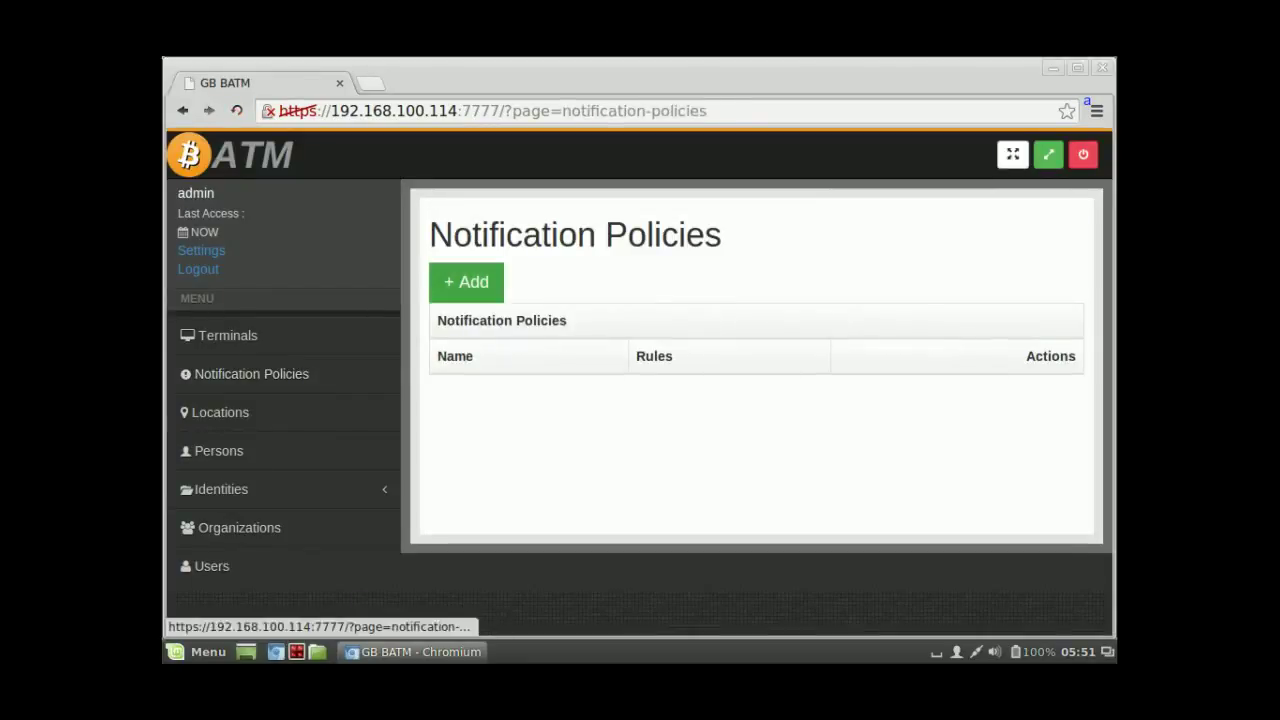
click(466, 282)
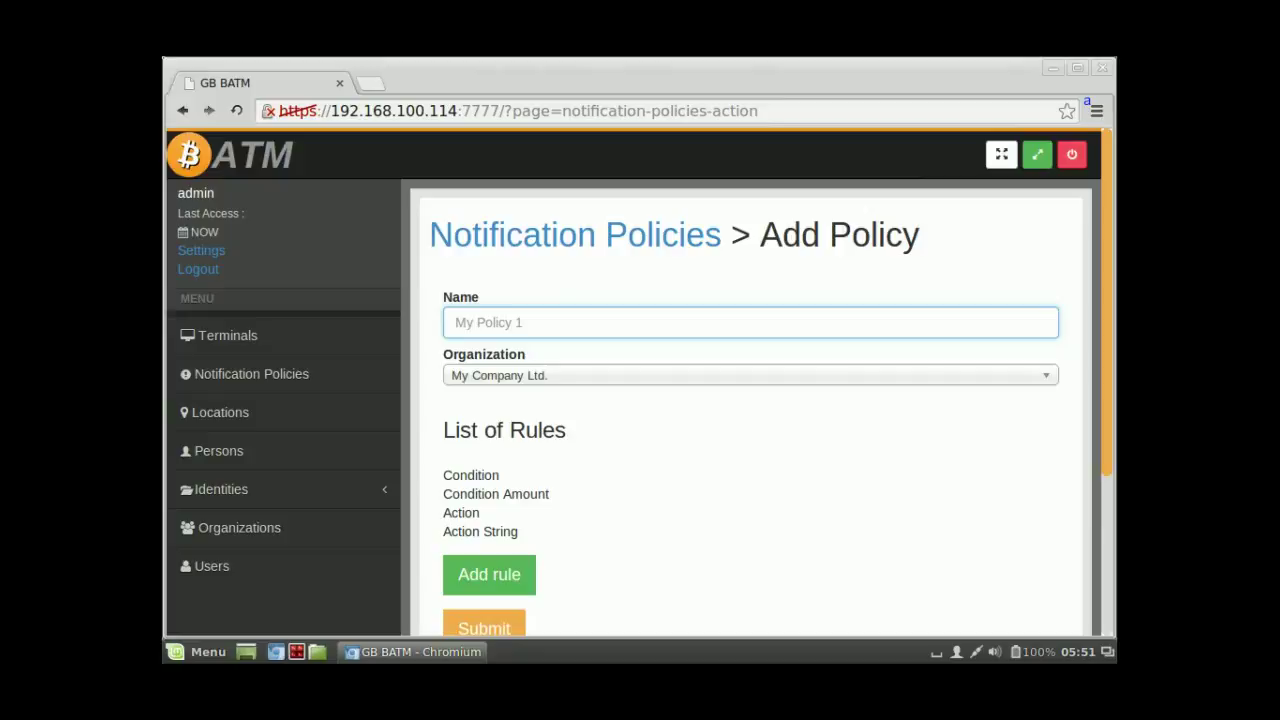
text(Basi)
text(c Policy)
scroll(640, 383, down, 1)
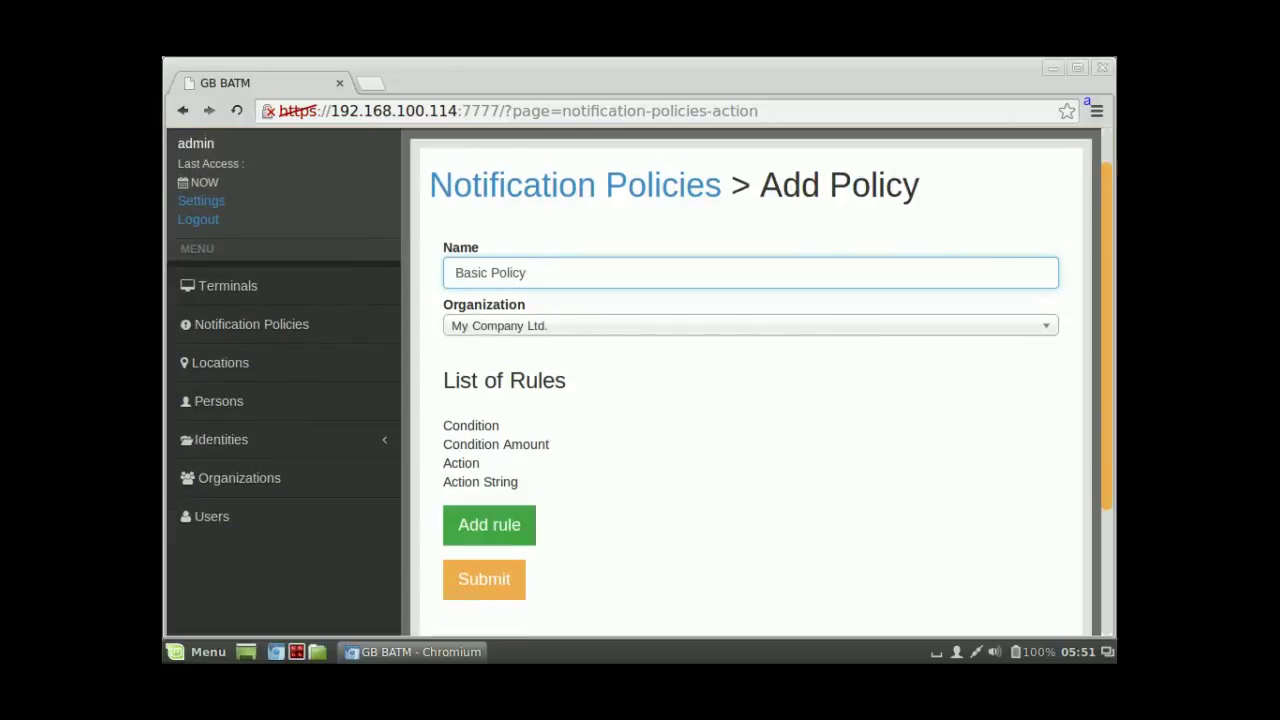
Add a first rule using the Send email action, addressed to the contact's e-mail
click(489, 524)
scroll(640, 383, down, 3)
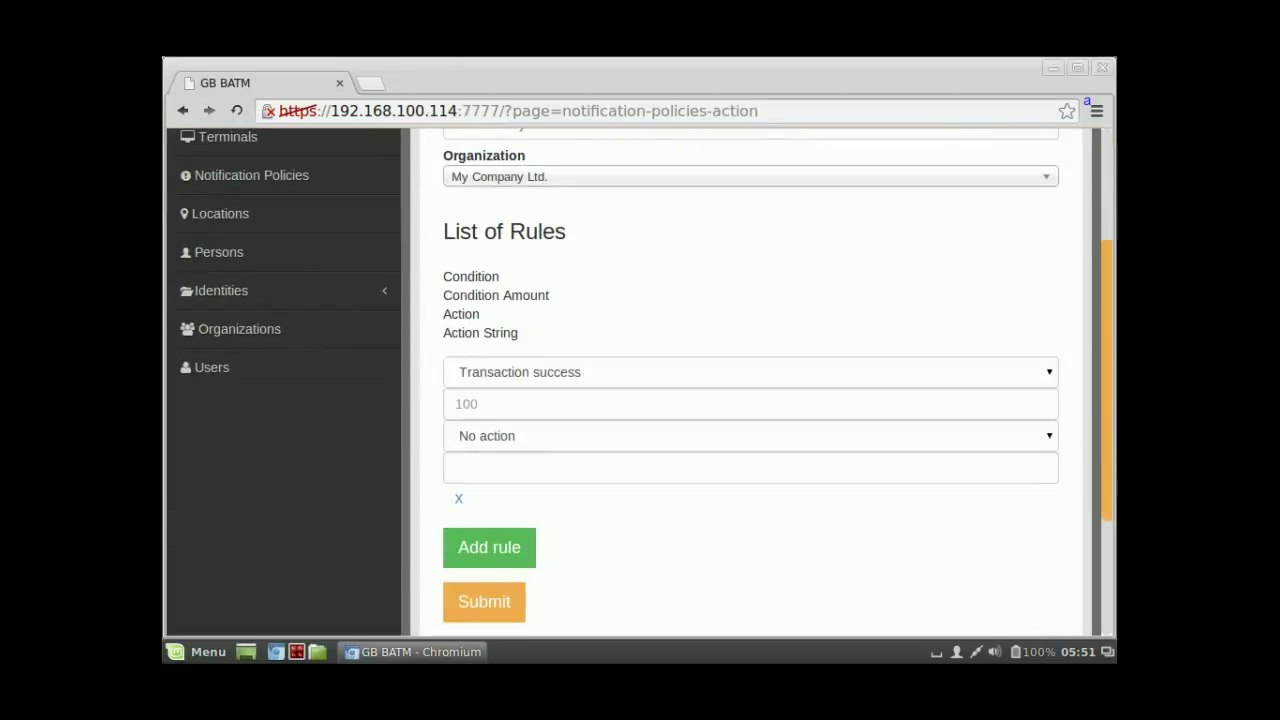
click(750, 436)
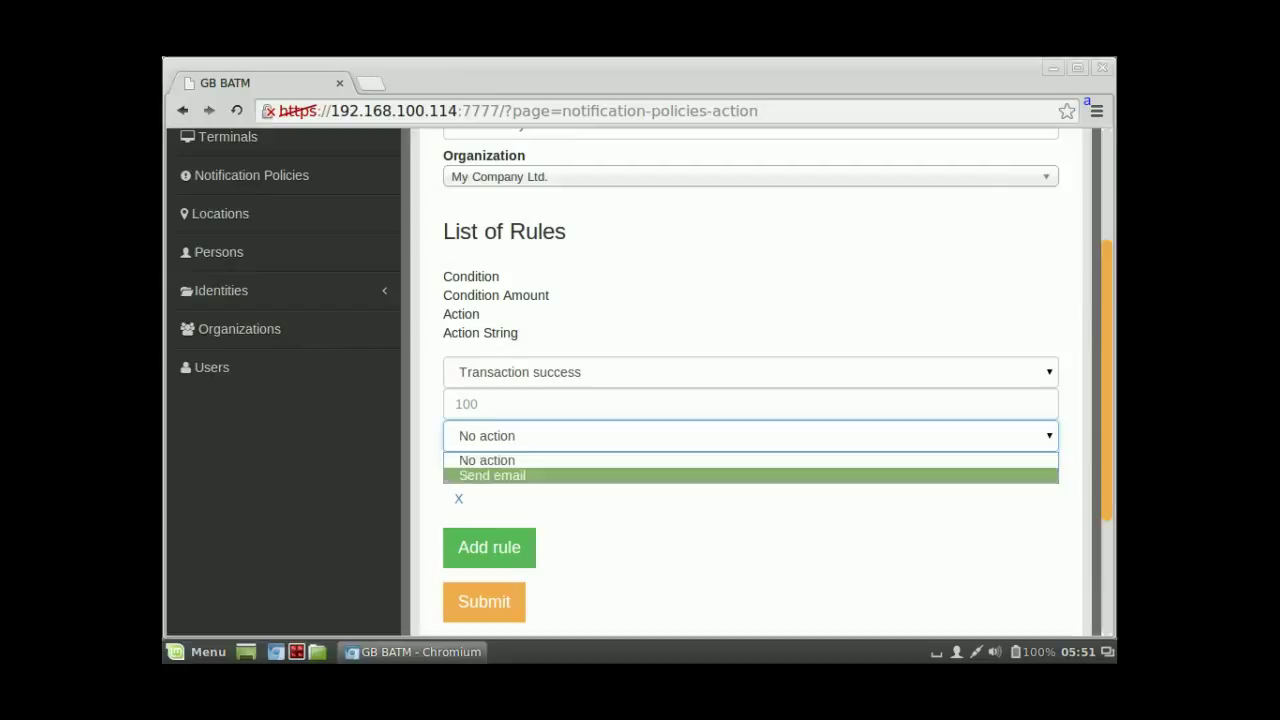
click(500, 474)
click(750, 468)
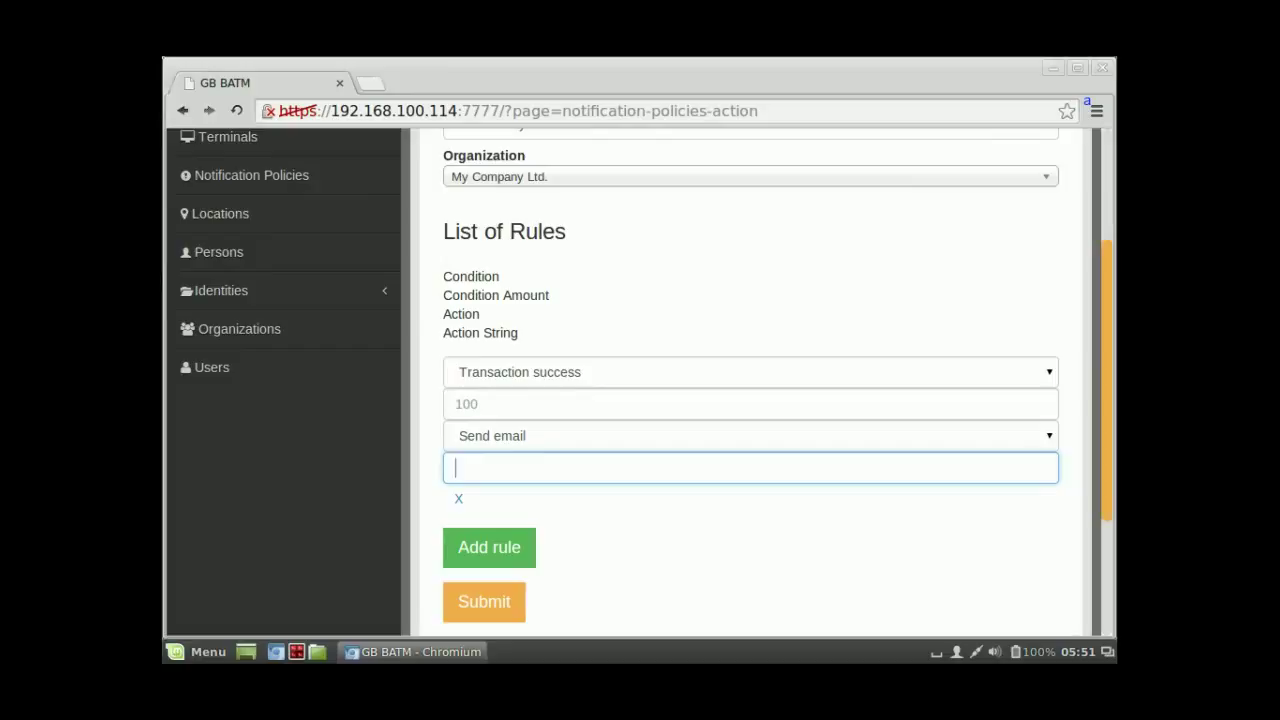
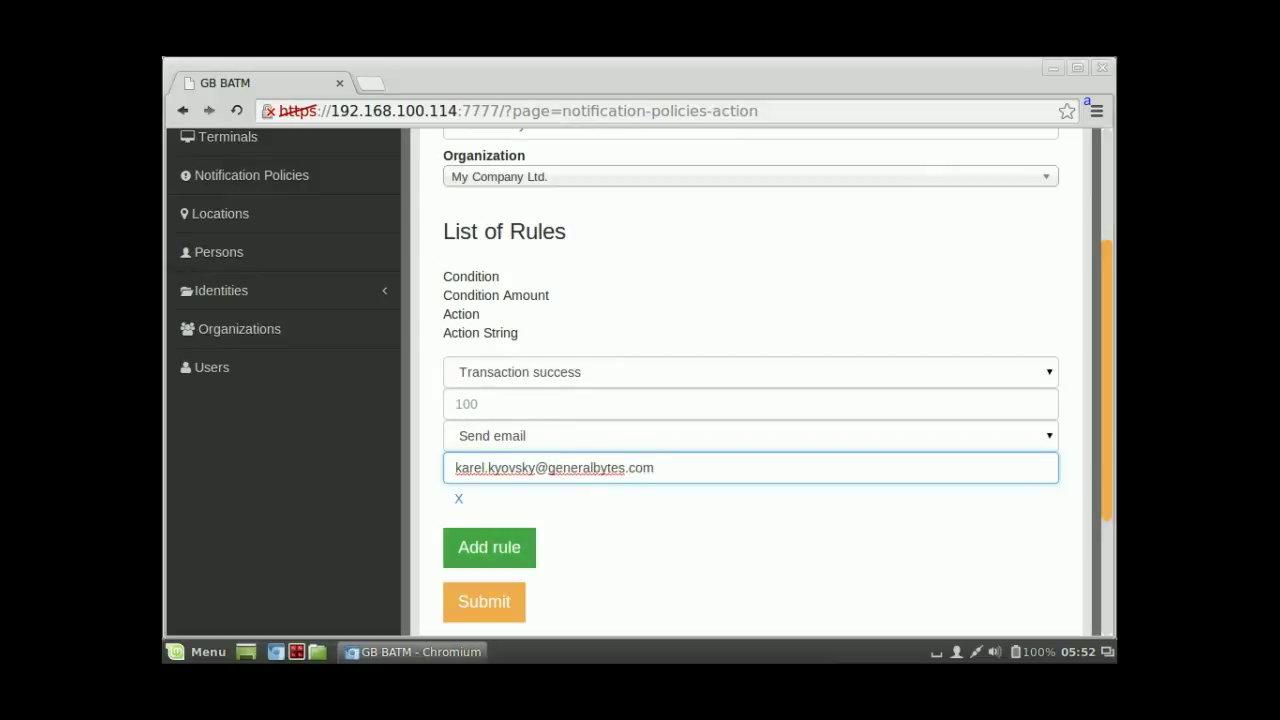
Add a second rule: on Transaction failed, send email to the same copied address
click(489, 547)
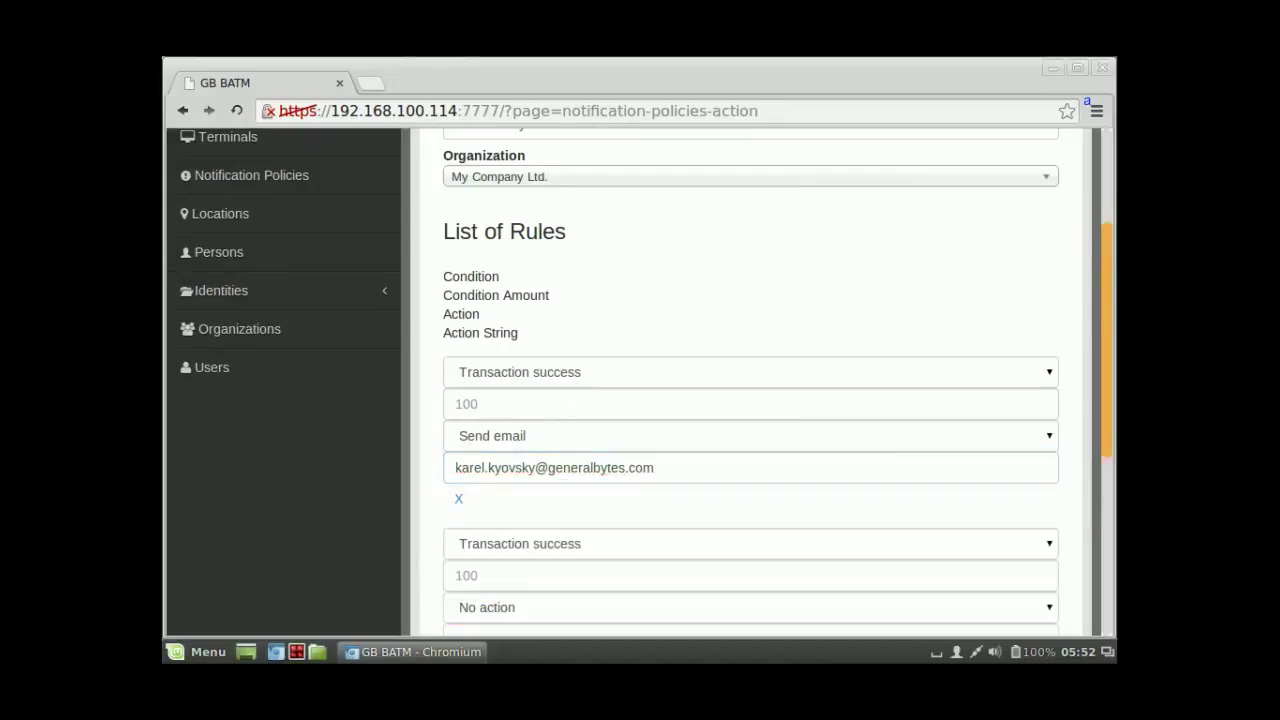
scroll(489, 547, down, 3)
click(520, 394)
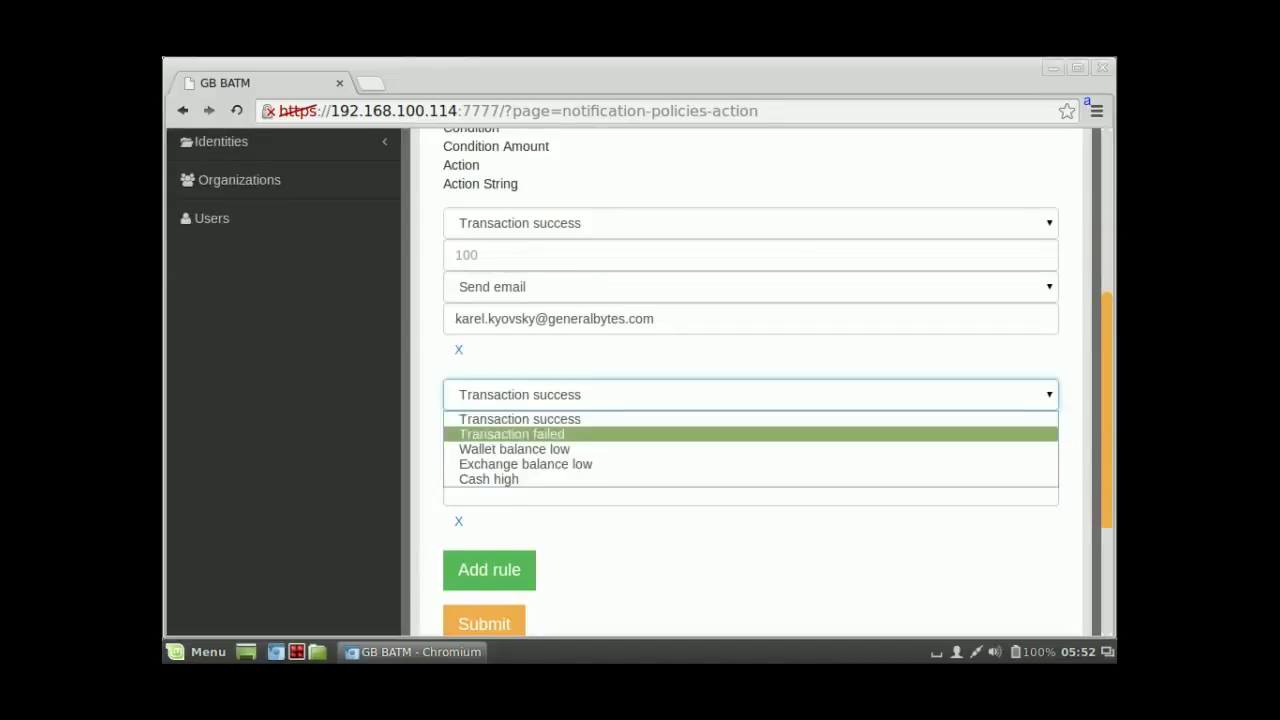
click(520, 434)
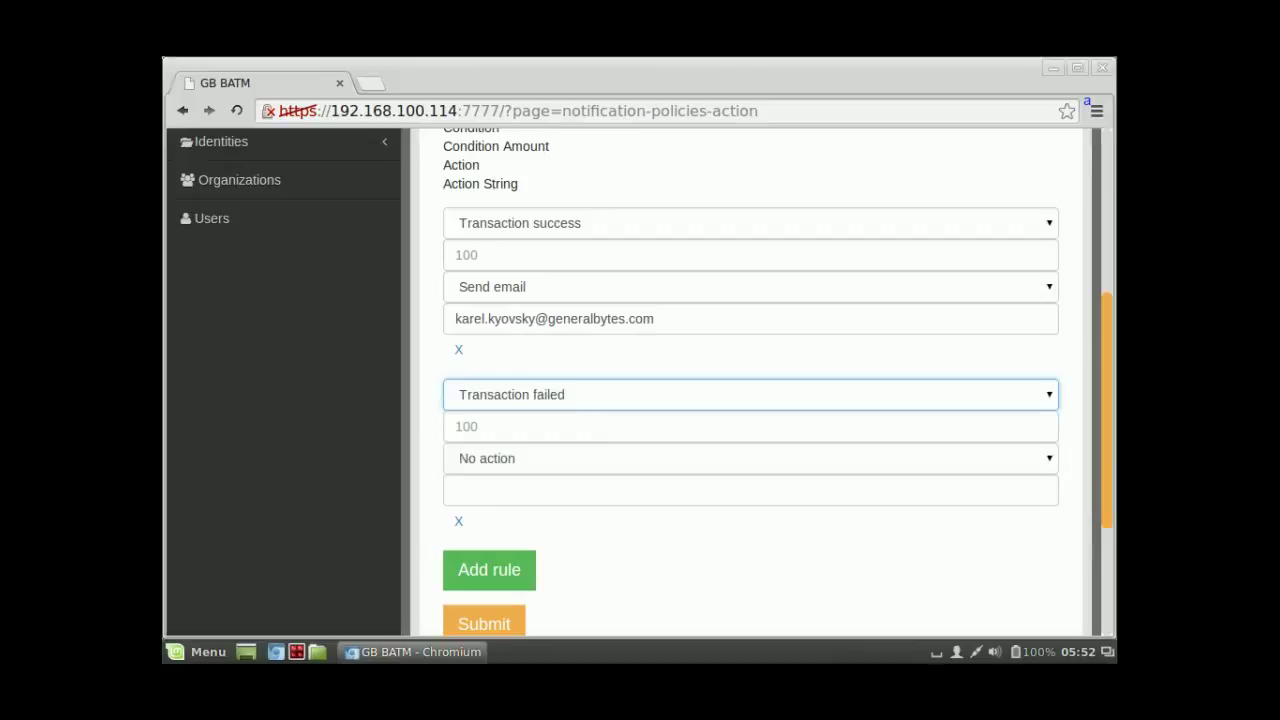
click(750, 458)
click(500, 497)
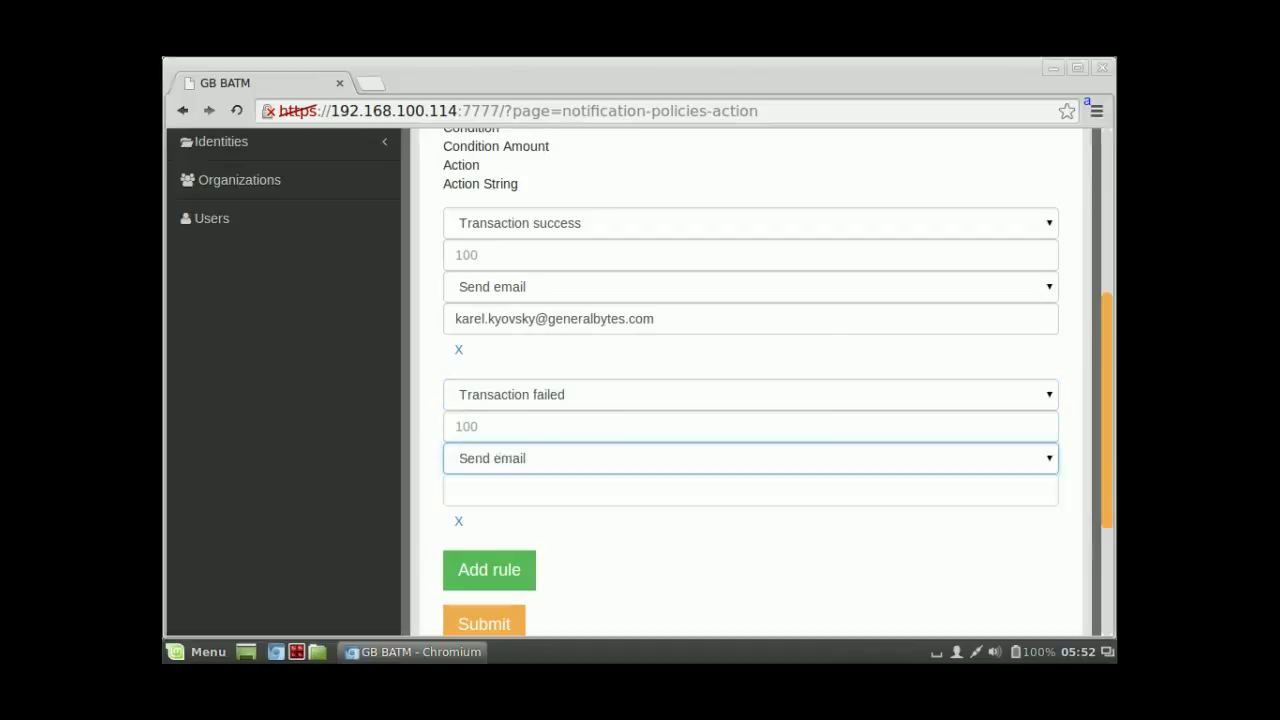
click(750, 490)
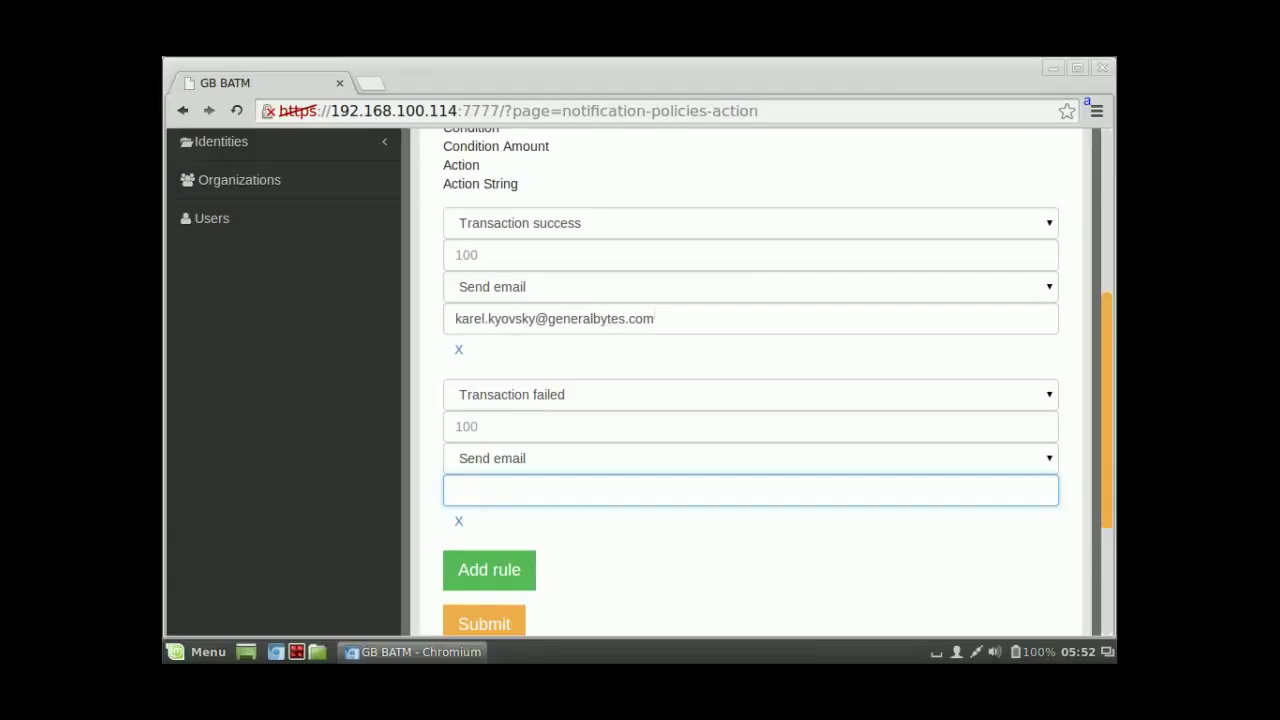
triple_click(554, 318)
key(ctrl+c)
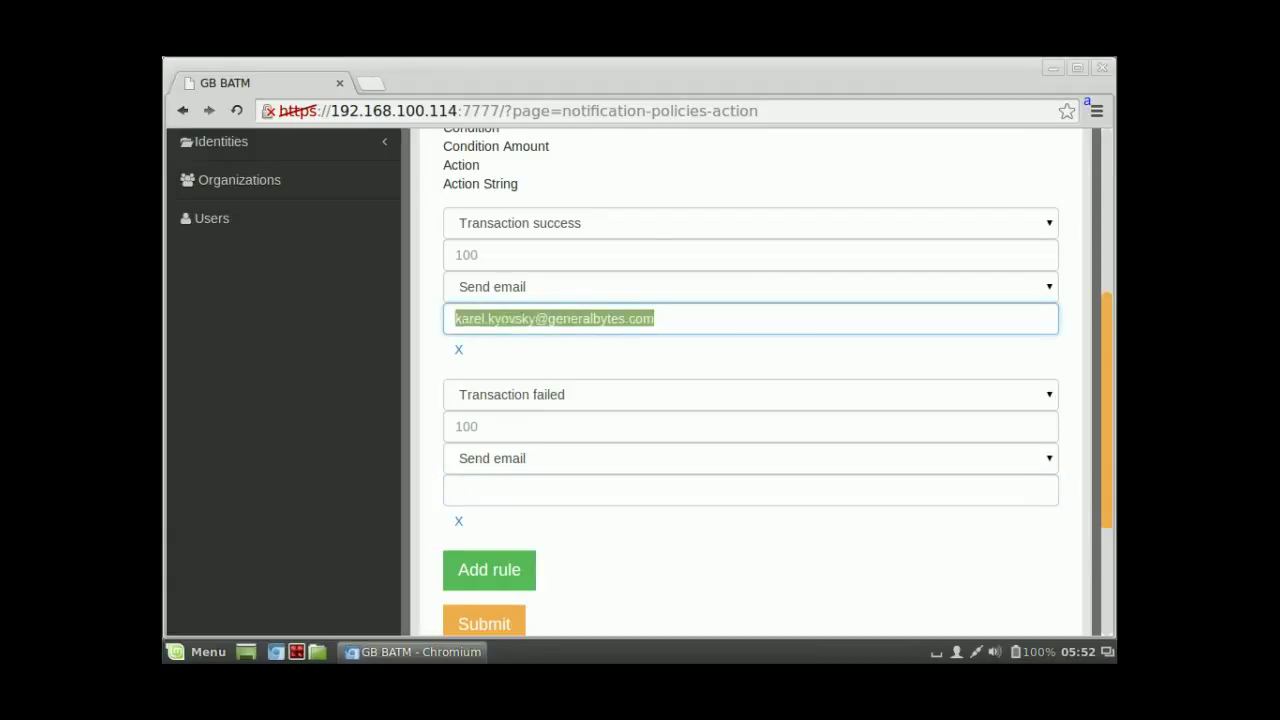
click(750, 490)
key(ctrl+v)
Add a third rule on Cash high with amount 1000 and the Send email action
click(489, 569)
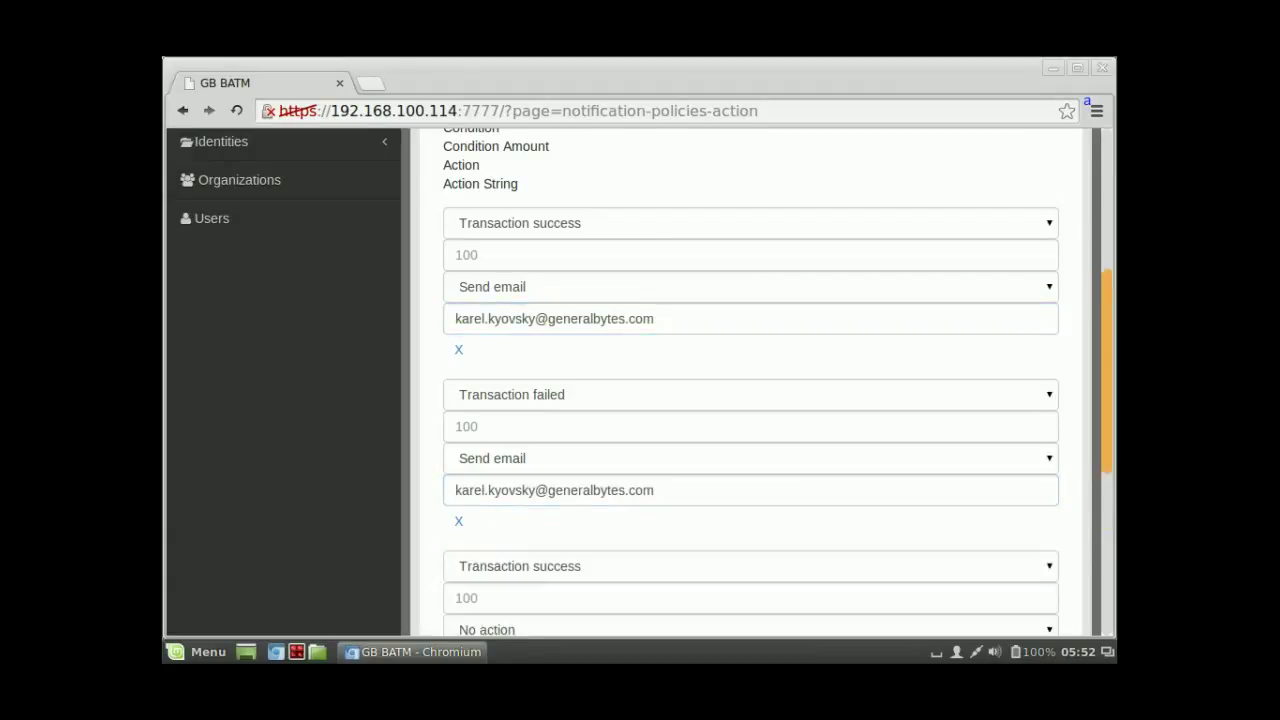
scroll(750, 450, down, 3)
click(750, 417)
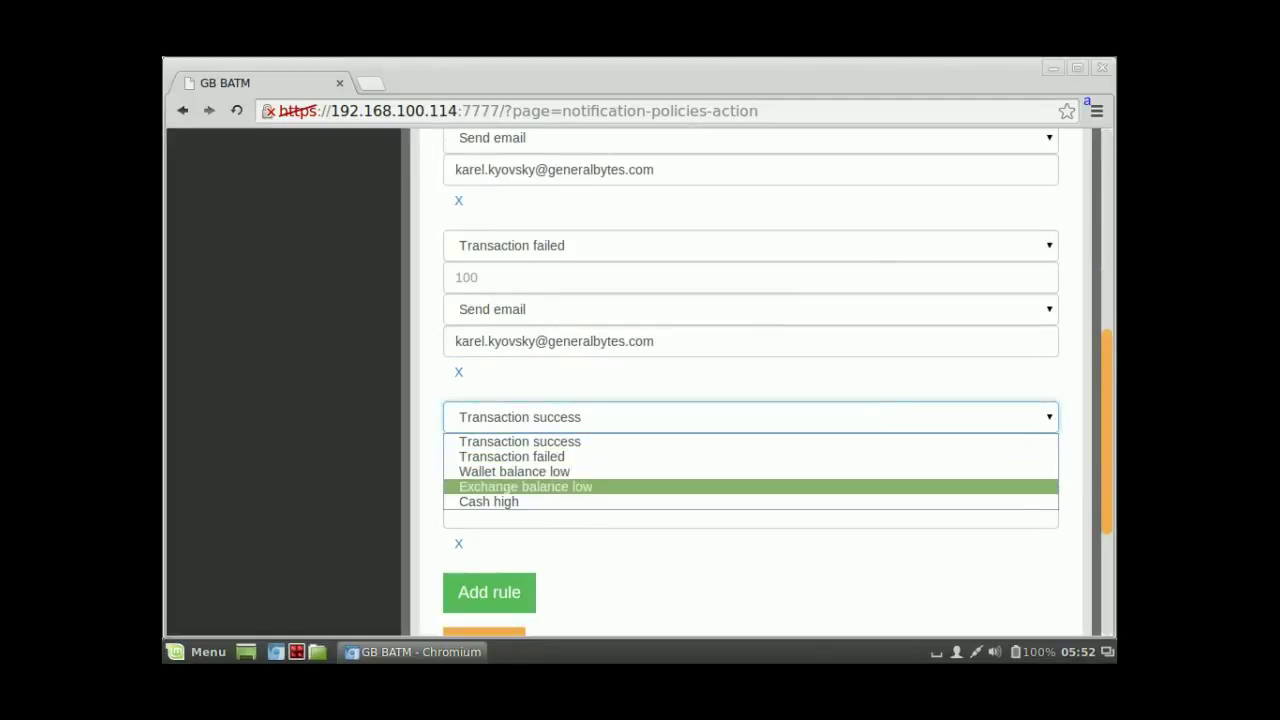
key(Return)
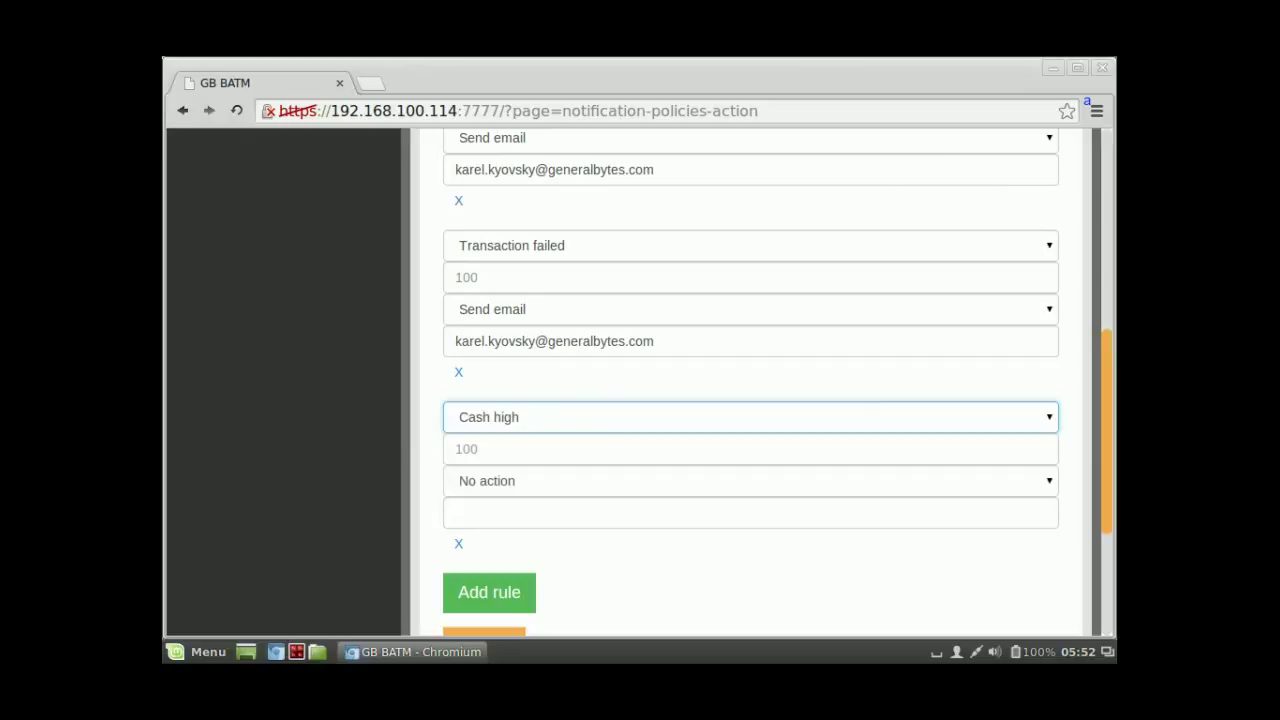
click(750, 481)
key(Escape)
click(750, 449)
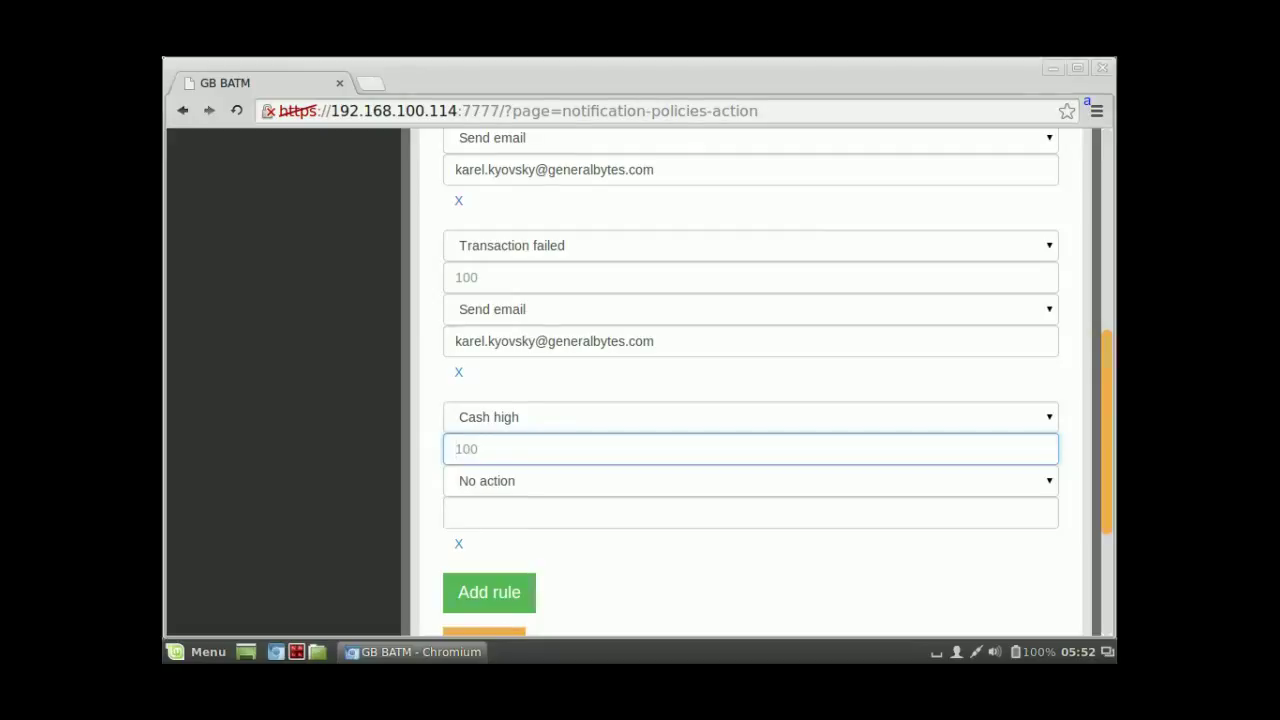
text(1000)
key(Tab)
key(alt+Down)
key(Down)
key(Return)
key(Tab)
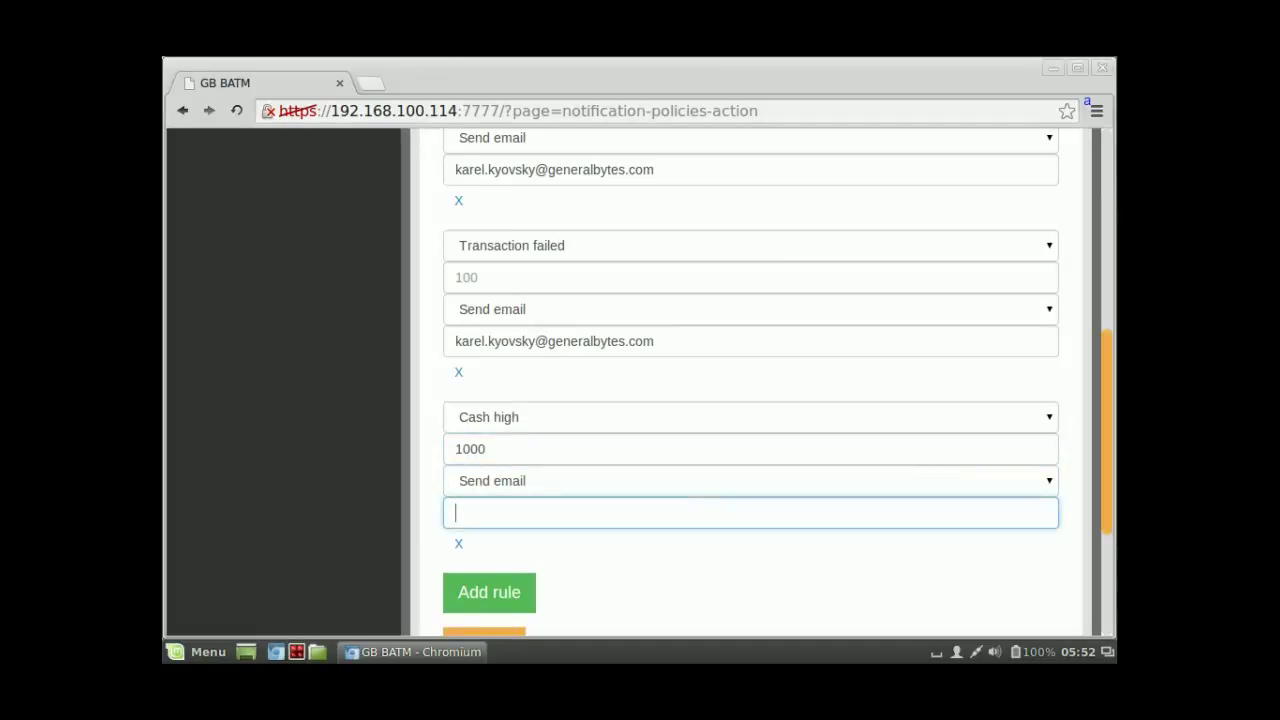
Copy the notification e-mail into the Cash high rule and save the policy
click(607, 341)
triple_click(607, 341)
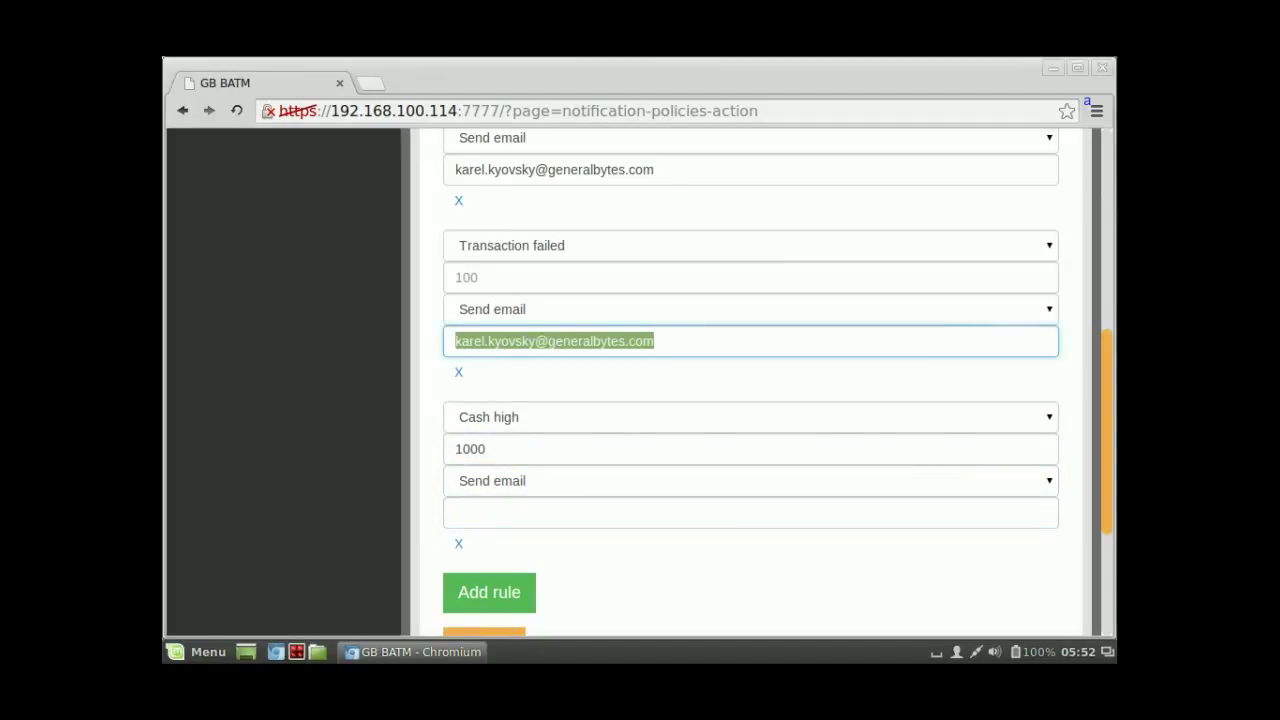
key(ctrl+c)
click(750, 512)
key(ctrl+v)
scroll(750, 380, down, 3)
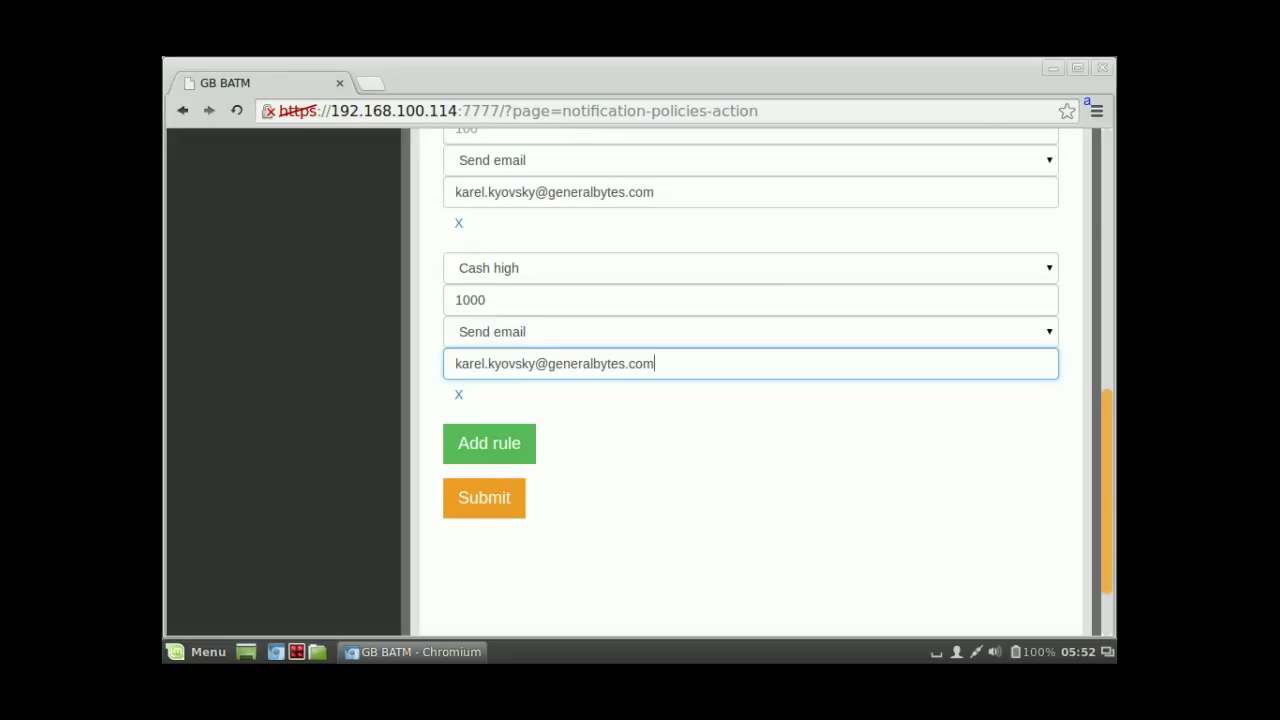
key(Return)
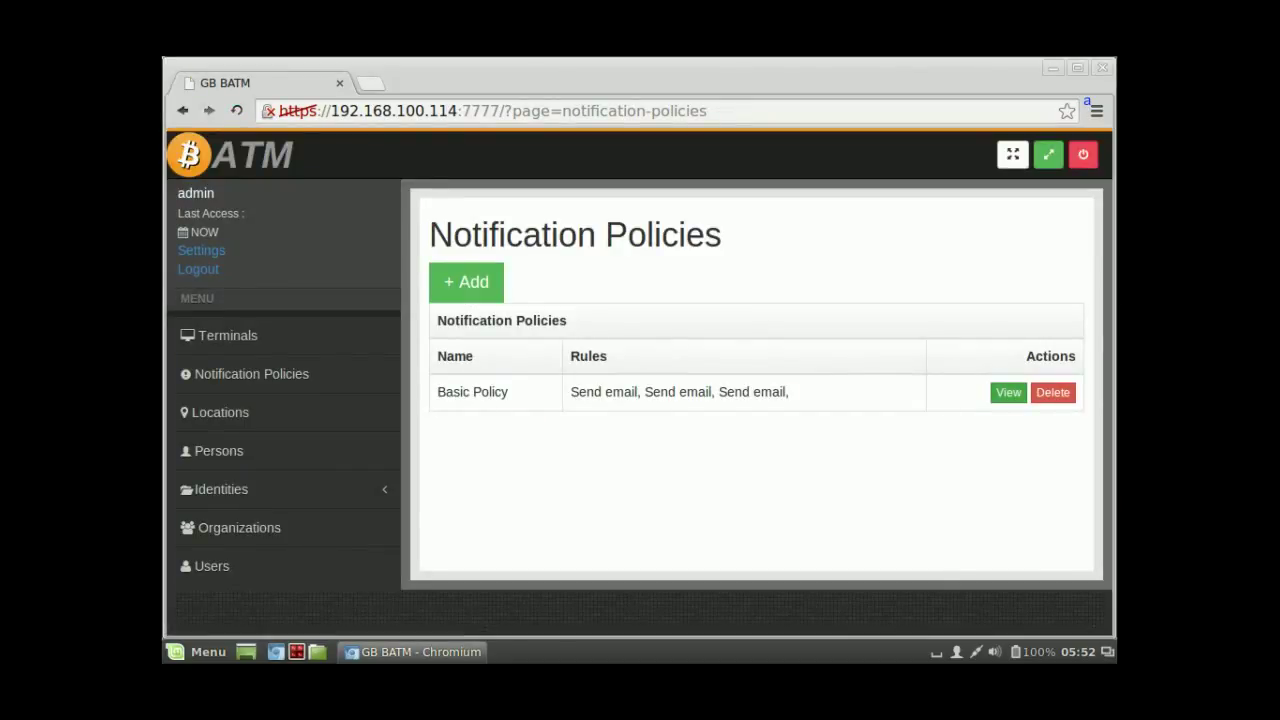
Open the Basic Policy and scroll through its rules
click(1008, 392)
scroll(750, 380, down, 3)
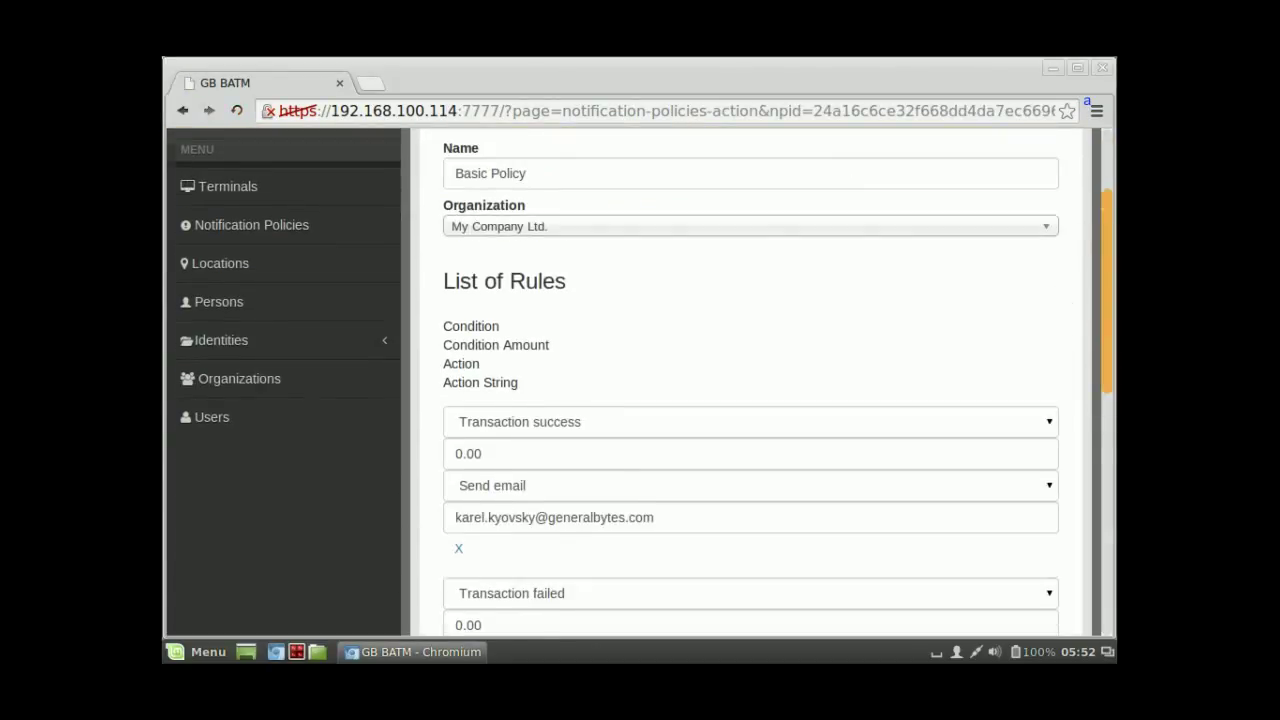
scroll(750, 380, down, 4)
scroll(750, 380, down, 2)
scroll(750, 380, down, 3)
scroll(750, 380, up, 6)
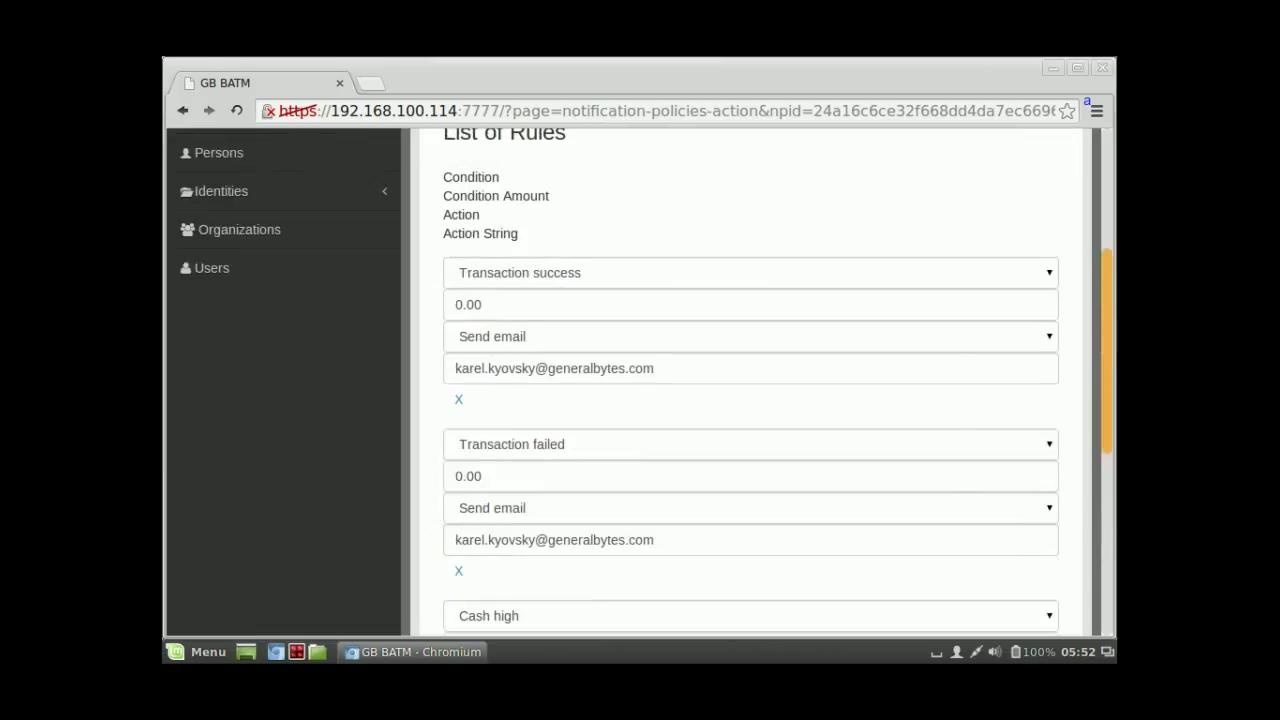
scroll(750, 380, up, 3)
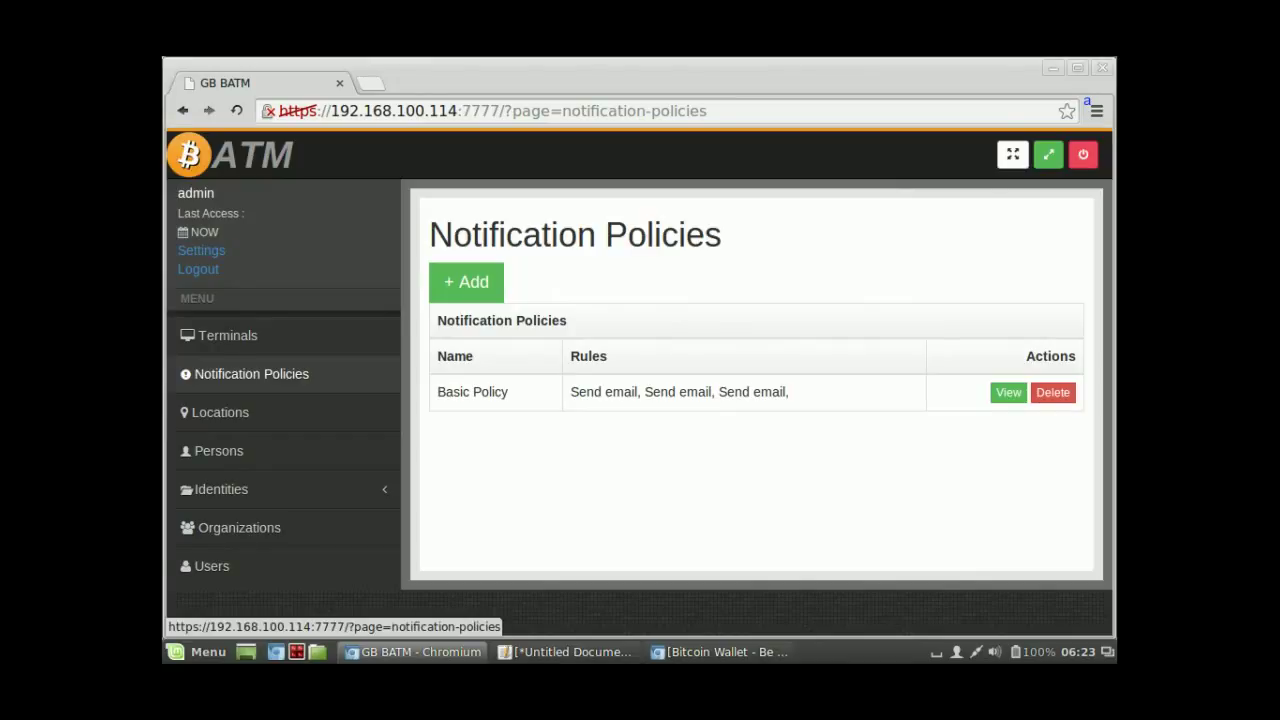
Start a new terminal from the Terminals list to get a blank Add terminal form
click(228, 335)
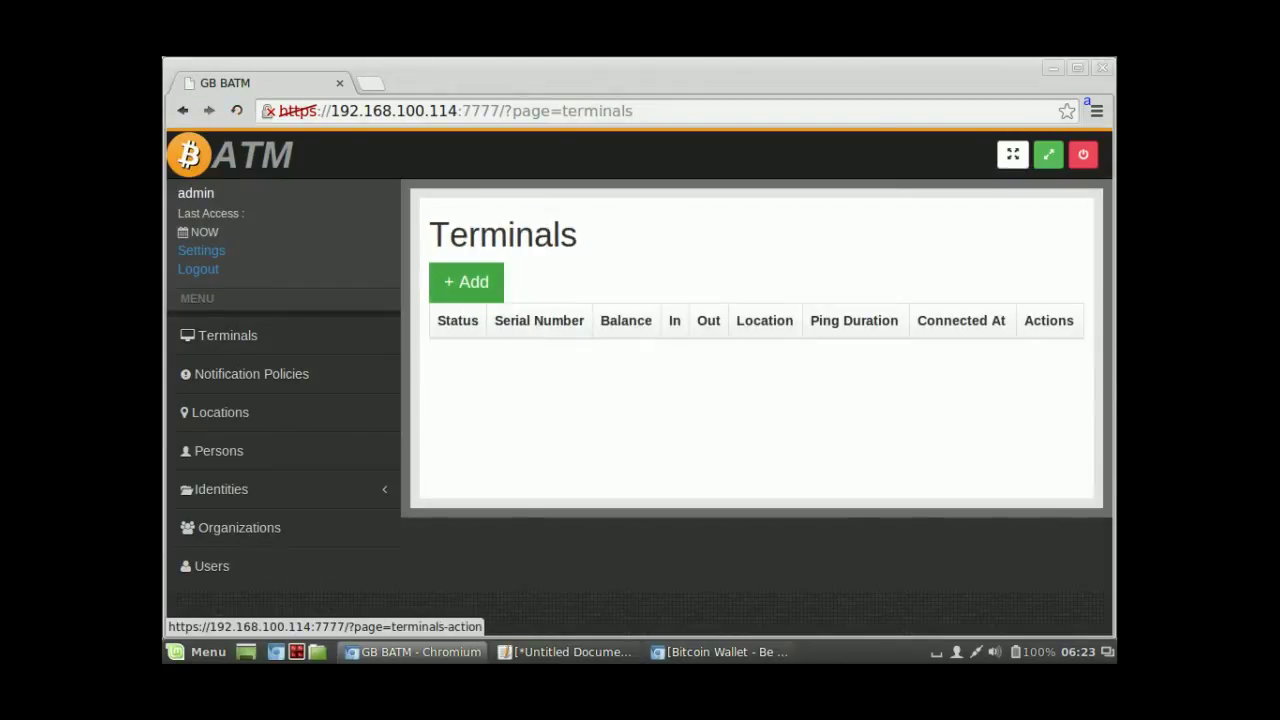
click(466, 282)
scroll(466, 282, down, 3)
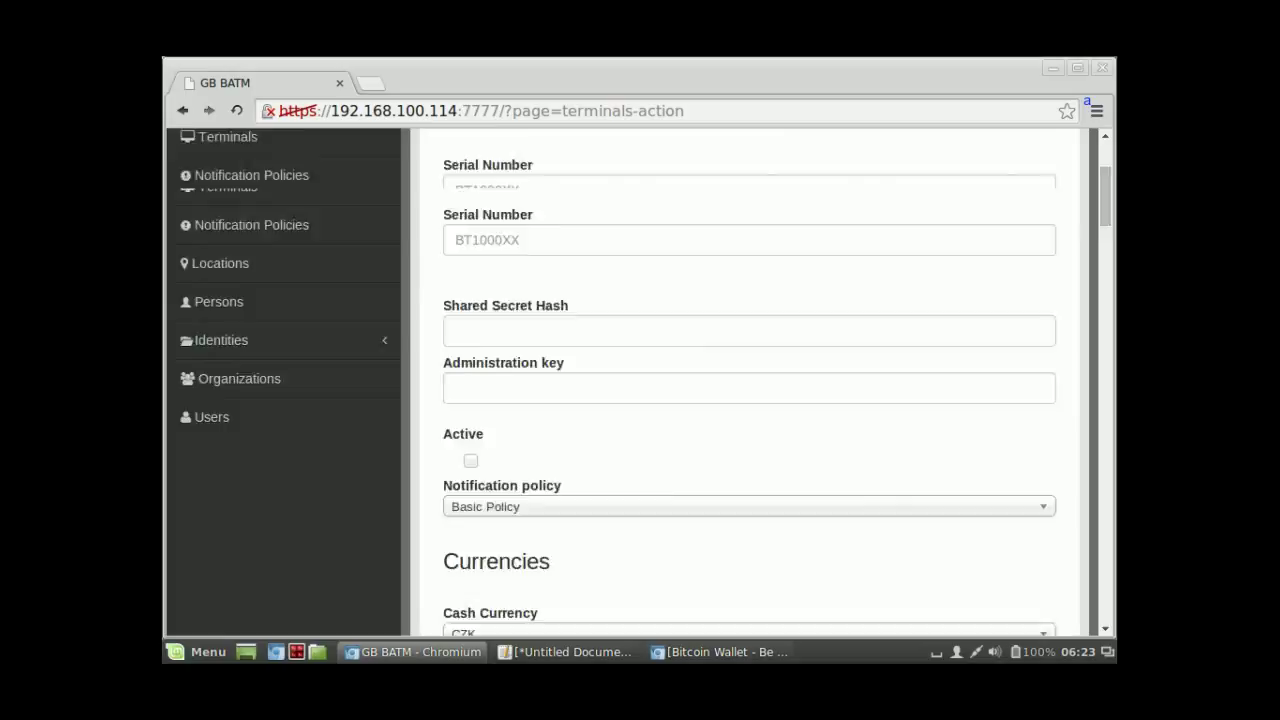
scroll(748, 380, up, 5)
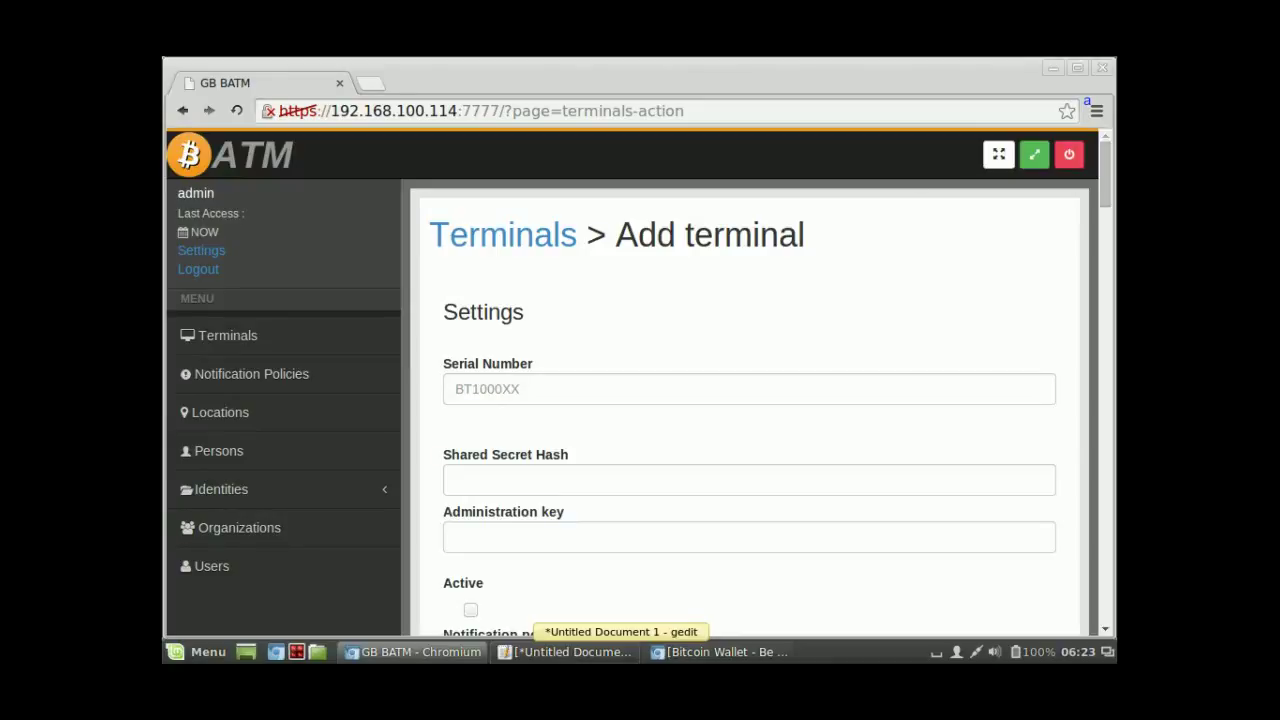
Start a new Blockchain.info wallet and enter the account e-mail address
click(720, 651)
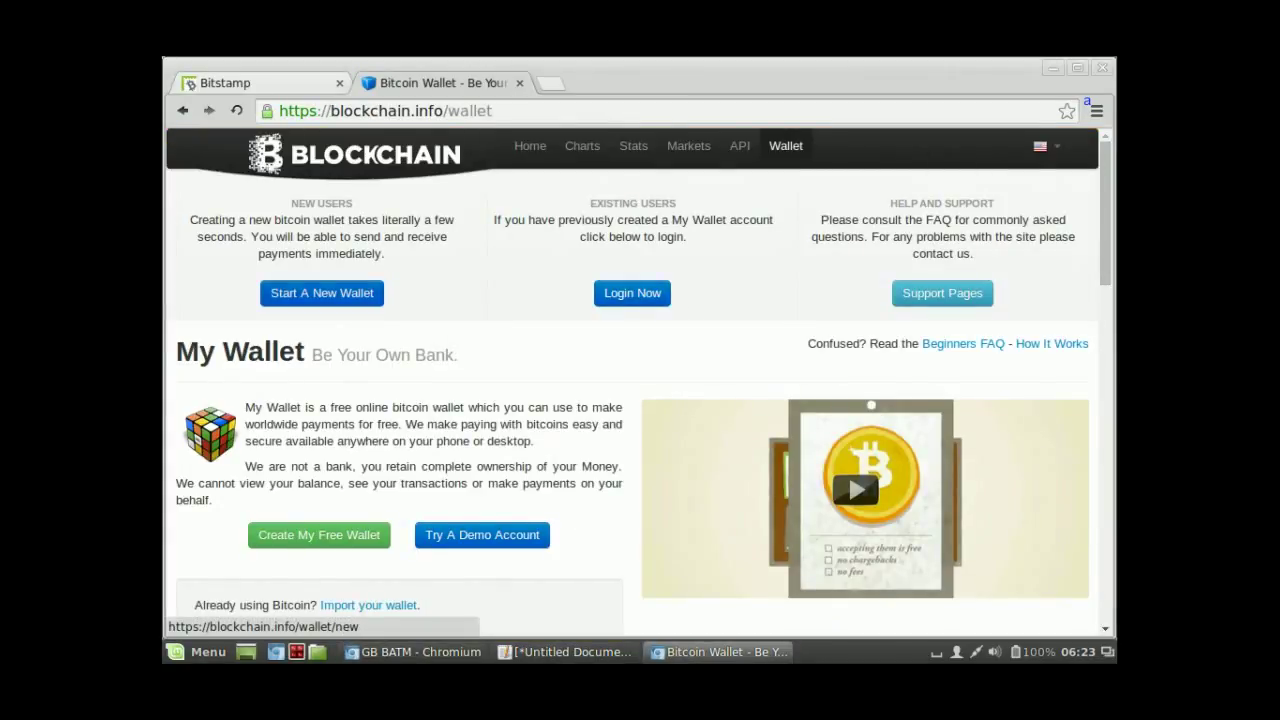
click(321, 292)
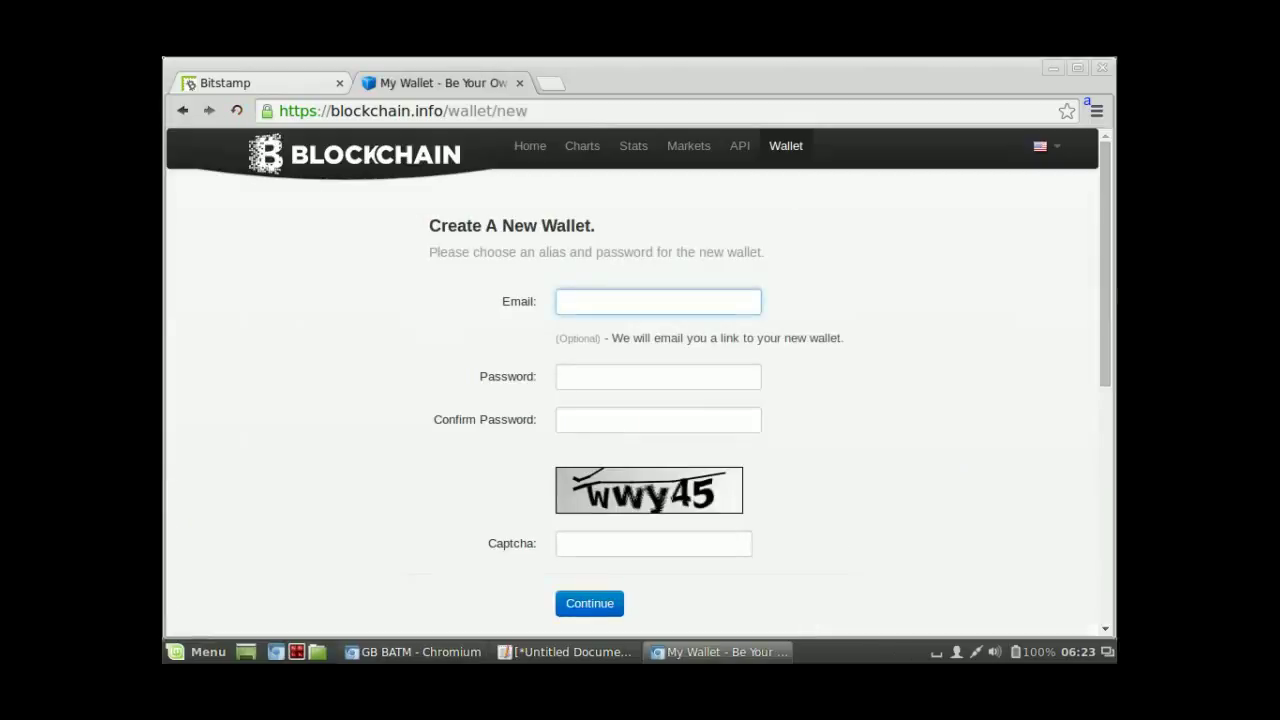
text(sss)
key(BackSpace)
key(BackSpace)
key(BackSpace)
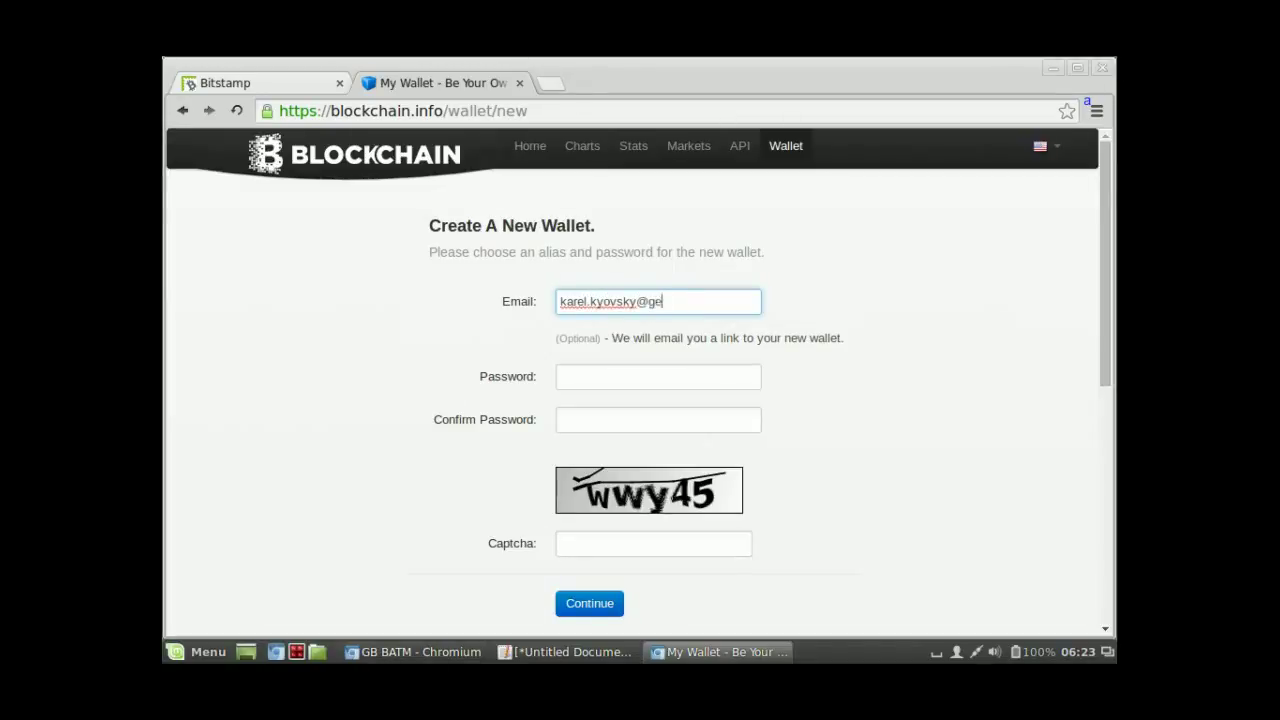
Enter and confirm the wallet password, fill in the captcha, and submit the form
key(Tab)
text(••)
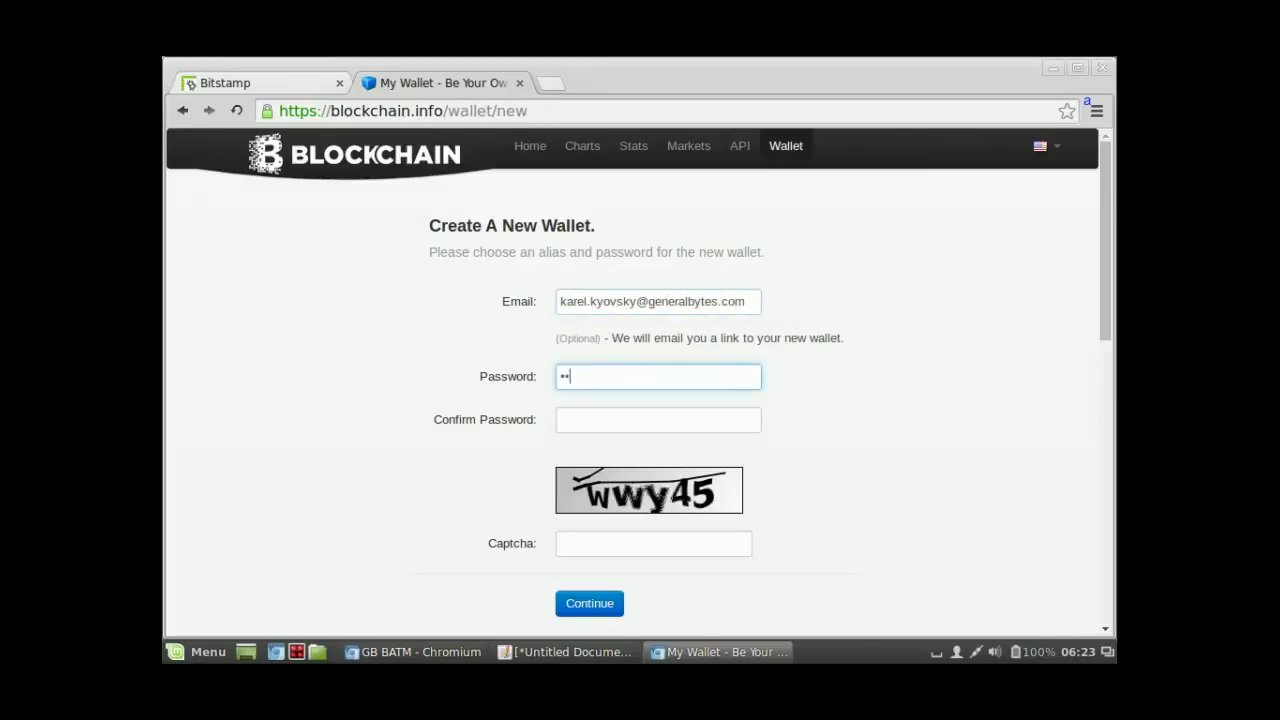
text(•••••••)
text(•)
key(Tab)
text(•••)
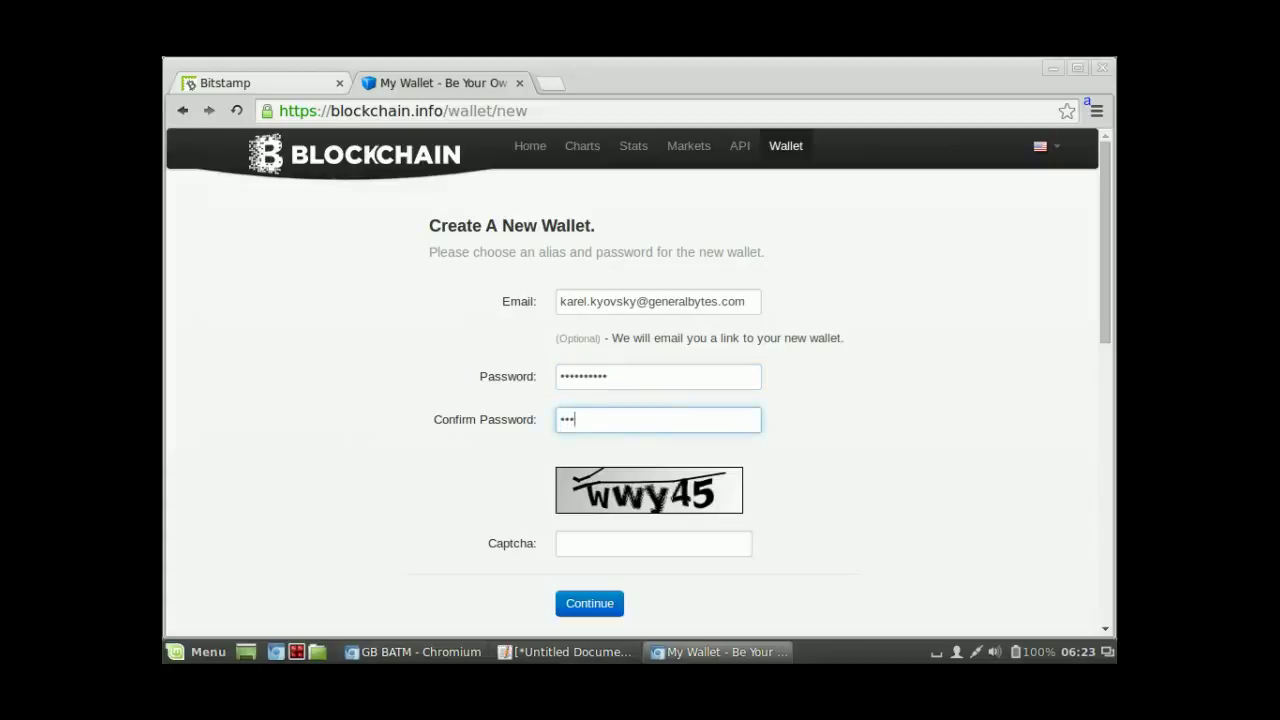
text(•••••••)
key(Tab)
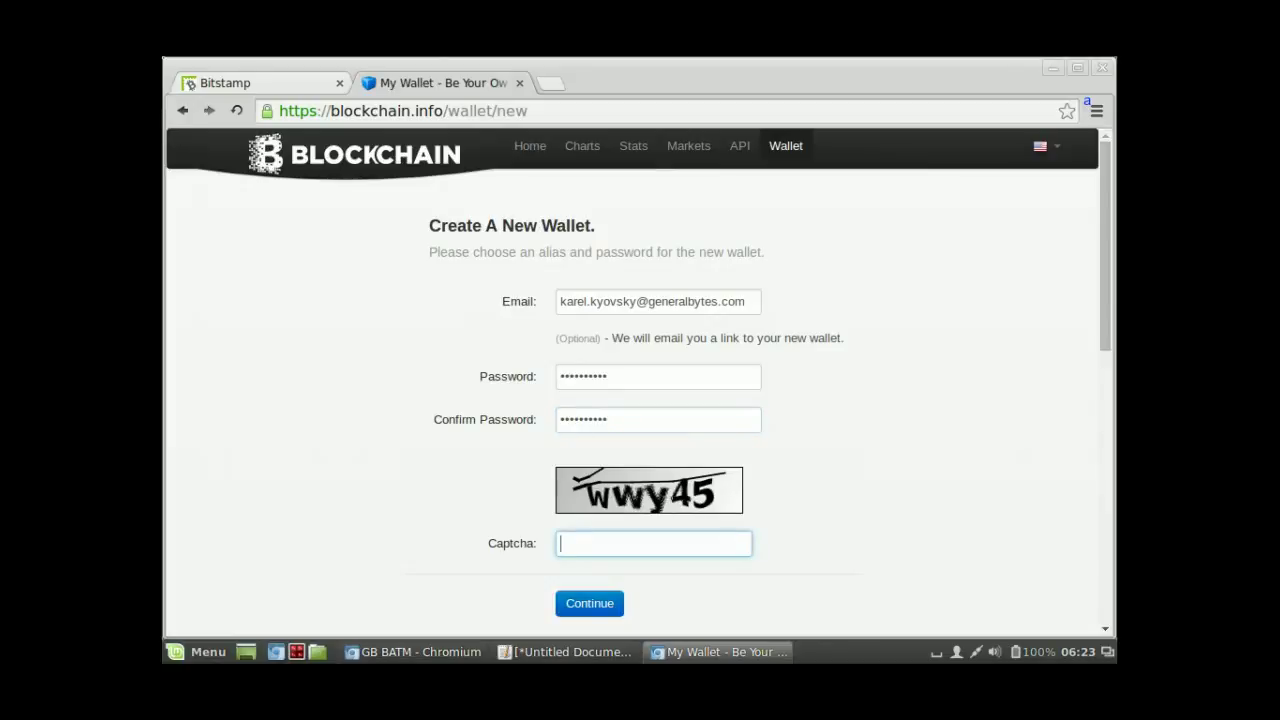
text(wwy)
text(45)
scroll(640, 380, down, 1)
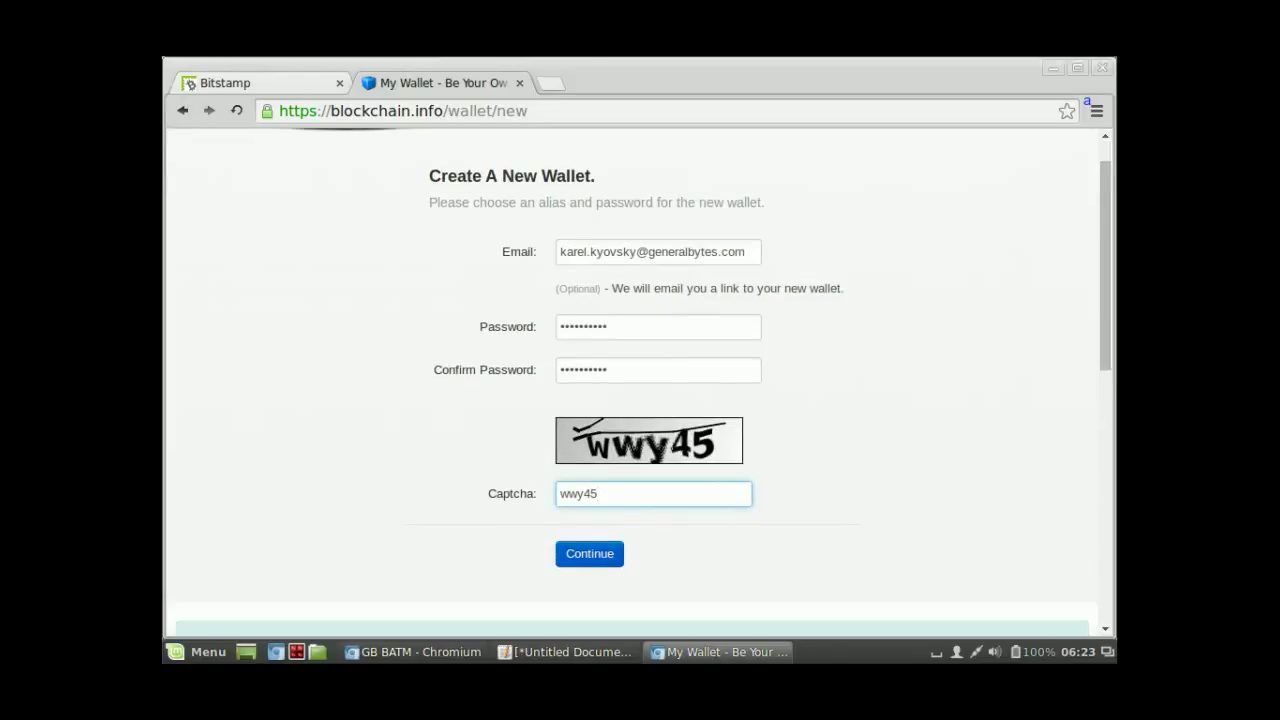
key(Return)
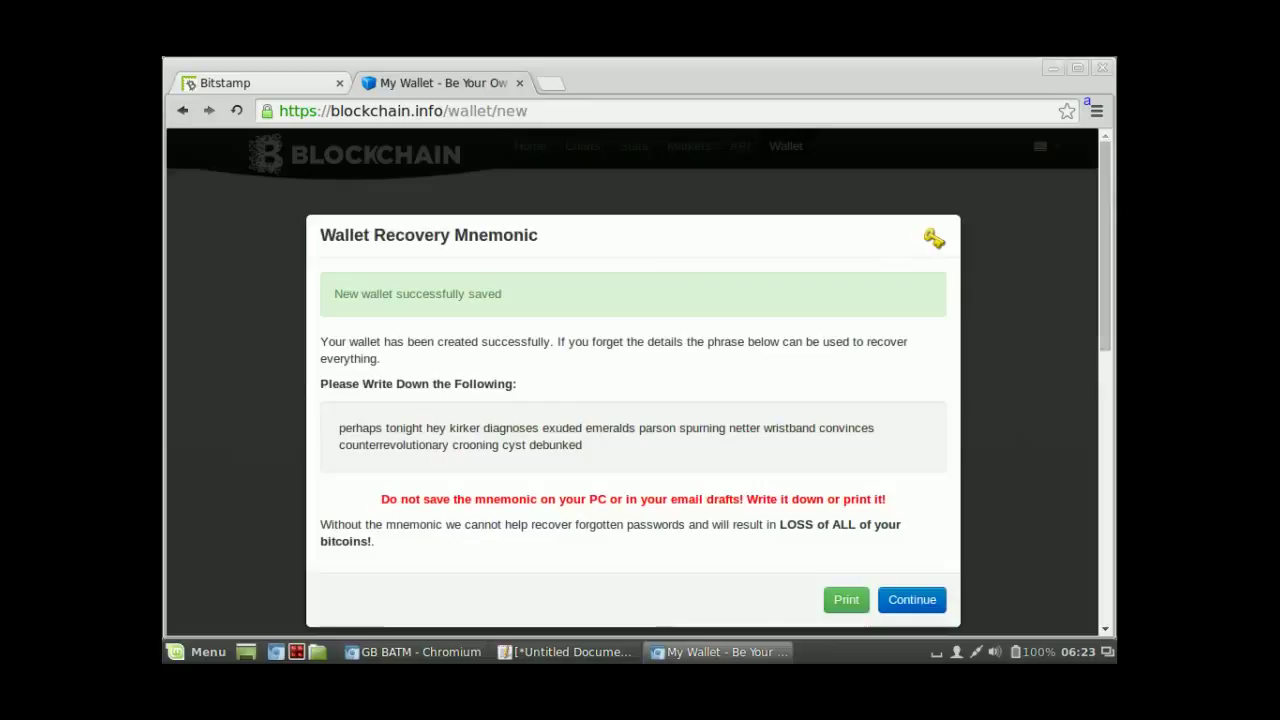
Paste the full recovery mnemonic into the gedit notes, then continue past the recovery dialog
drag(336, 428, 582, 445)
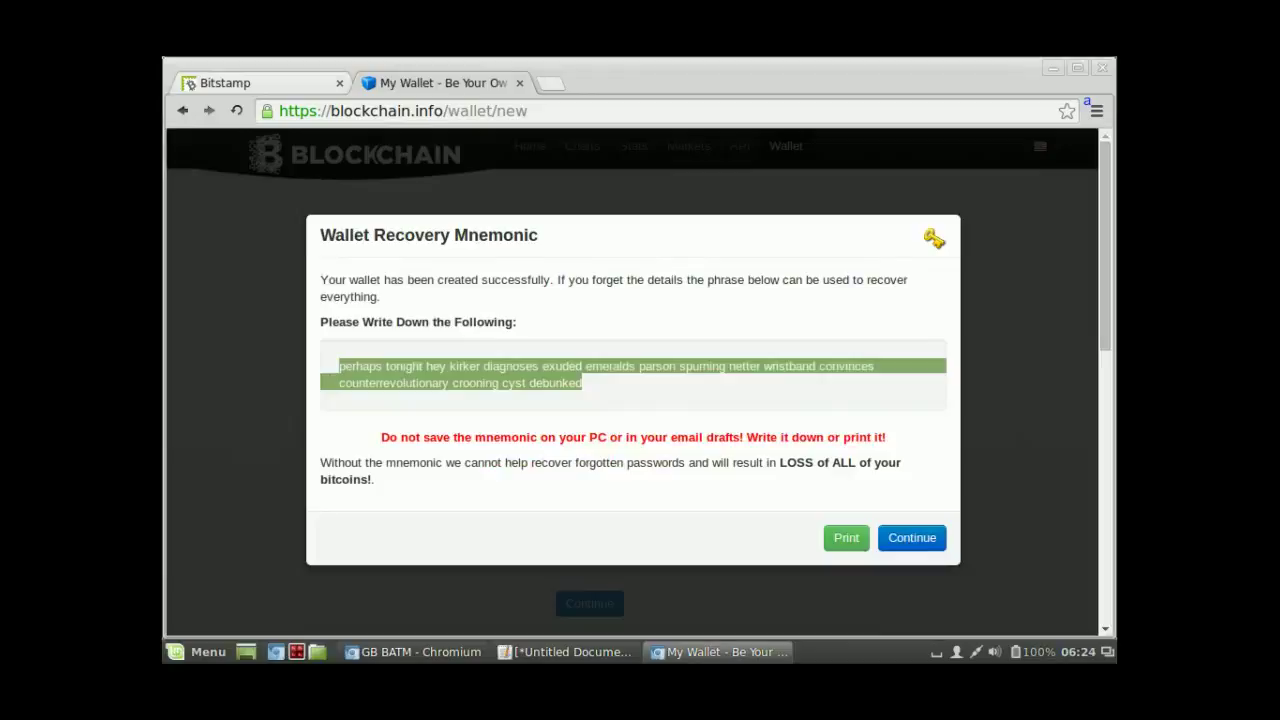
key(shift+End)
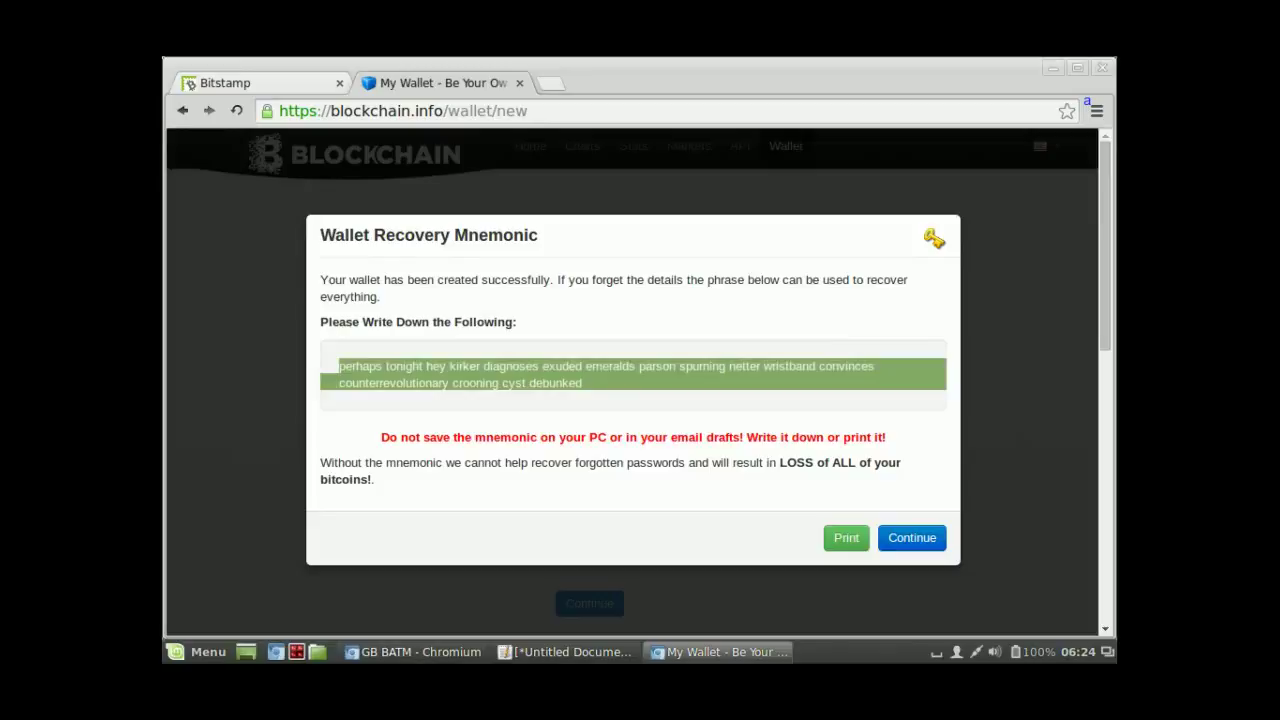
click(570, 651)
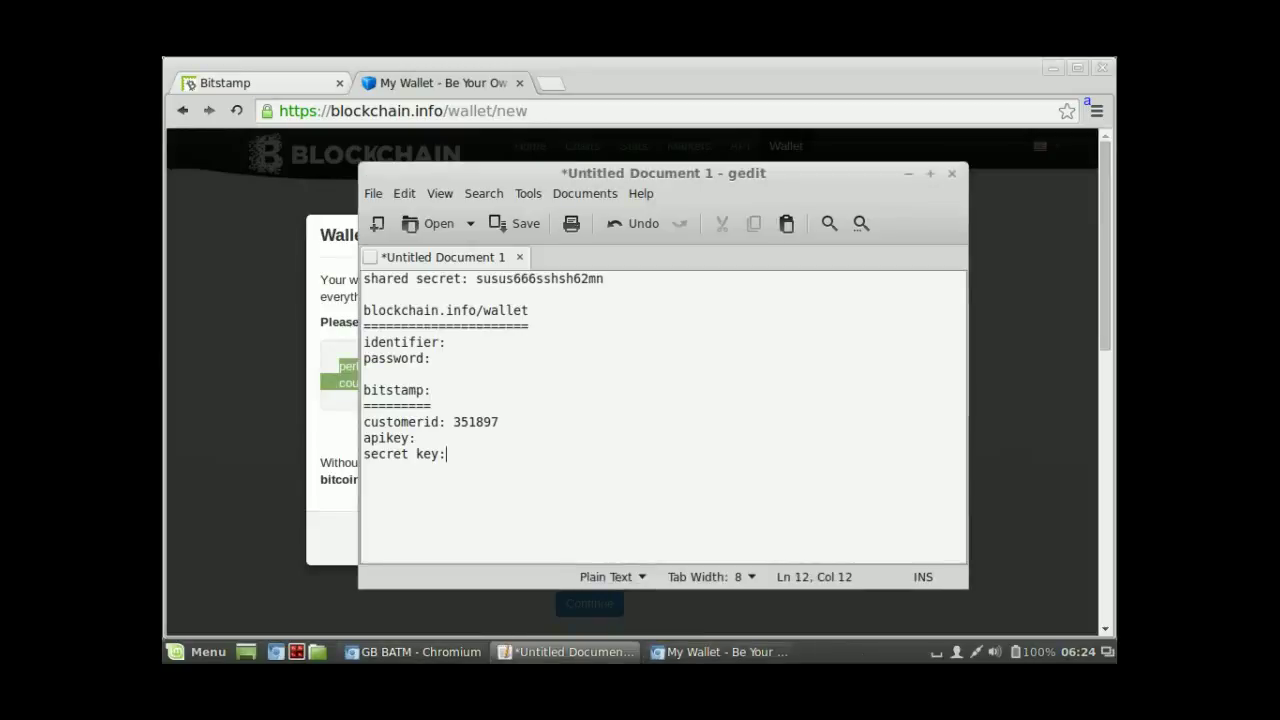
key(Return)
key(Return)
key(ctrl+v)
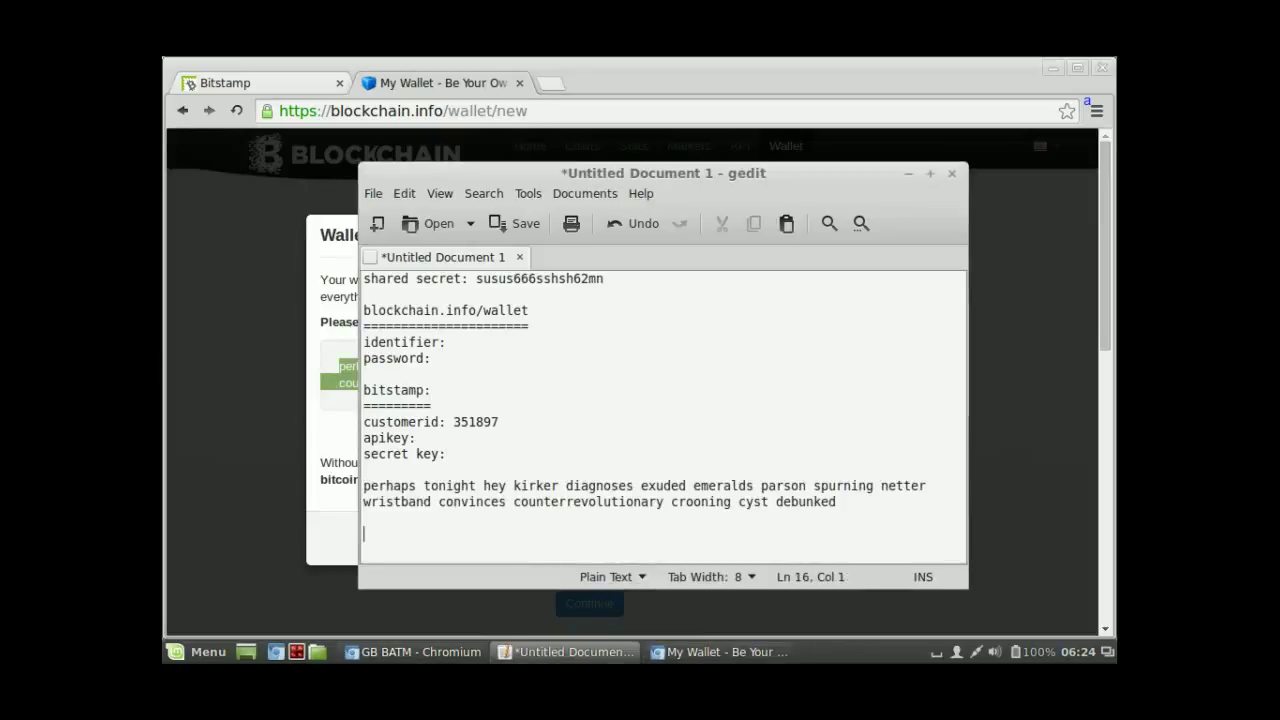
key(alt+Tab)
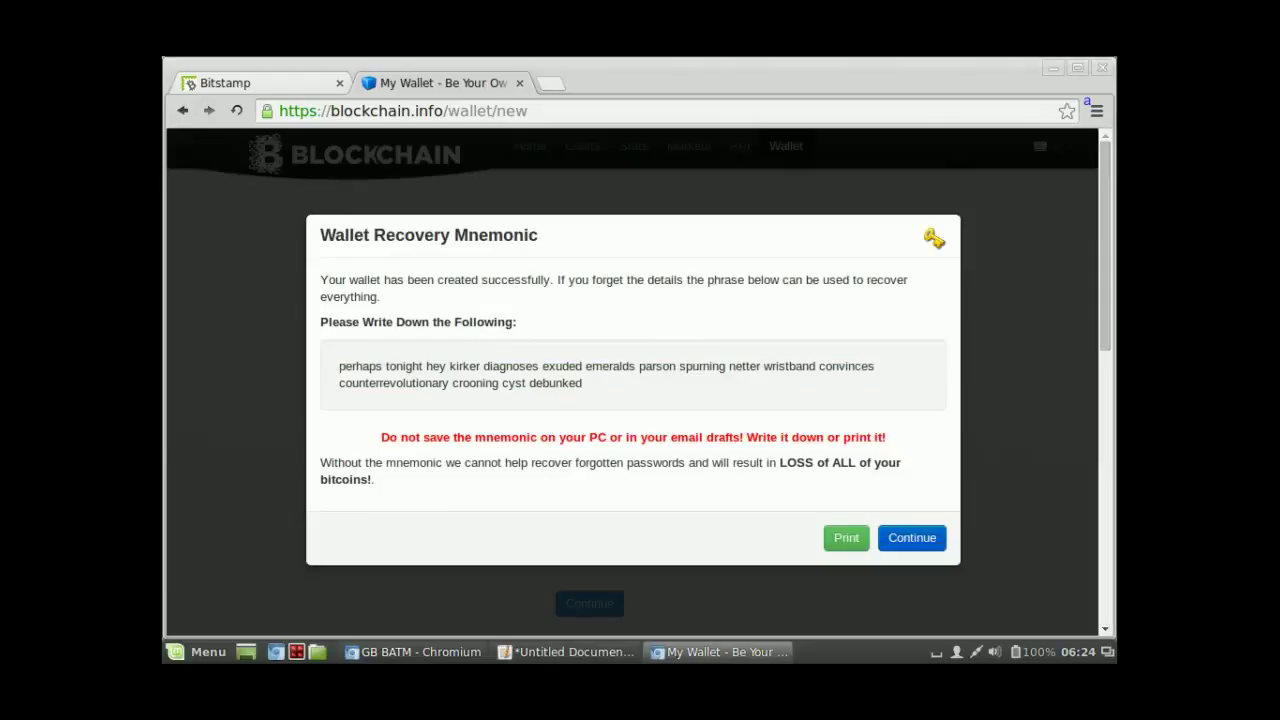
key(Return)
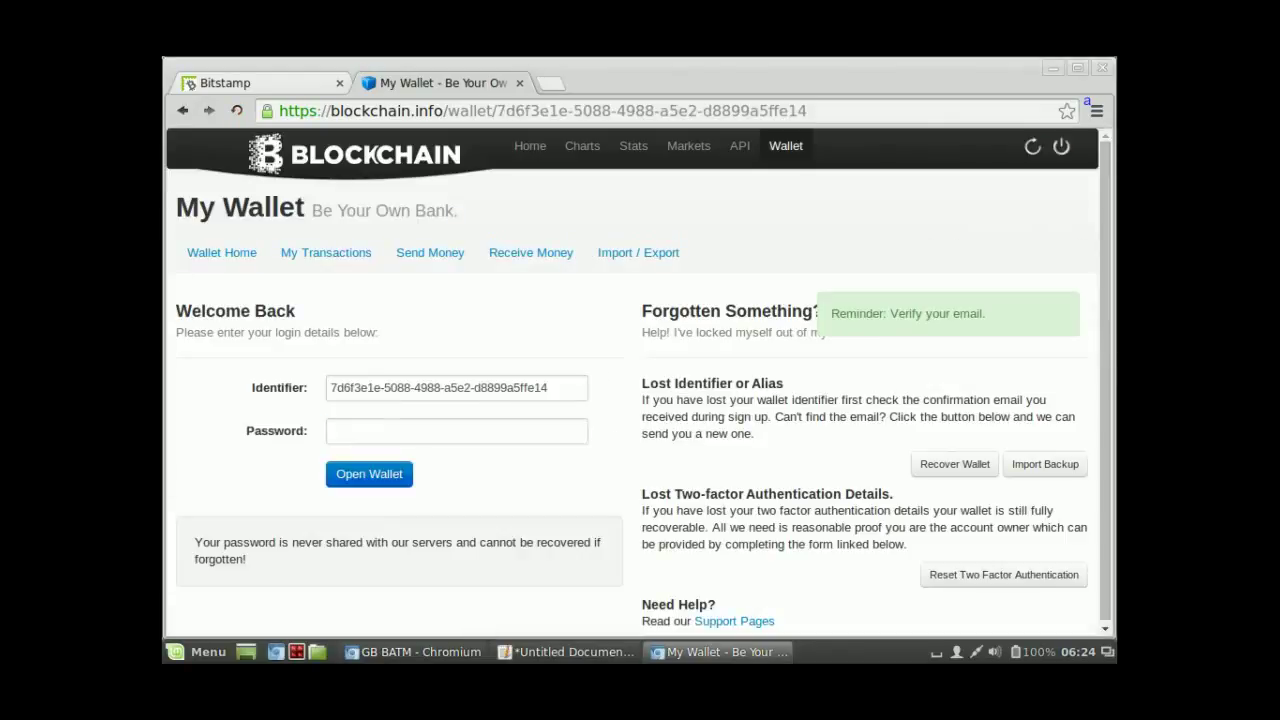
Paste the Blockchain wallet identifier after 'identifier:' in the gedit notes
drag(548, 387, 330, 387)
key(ctrl+c)
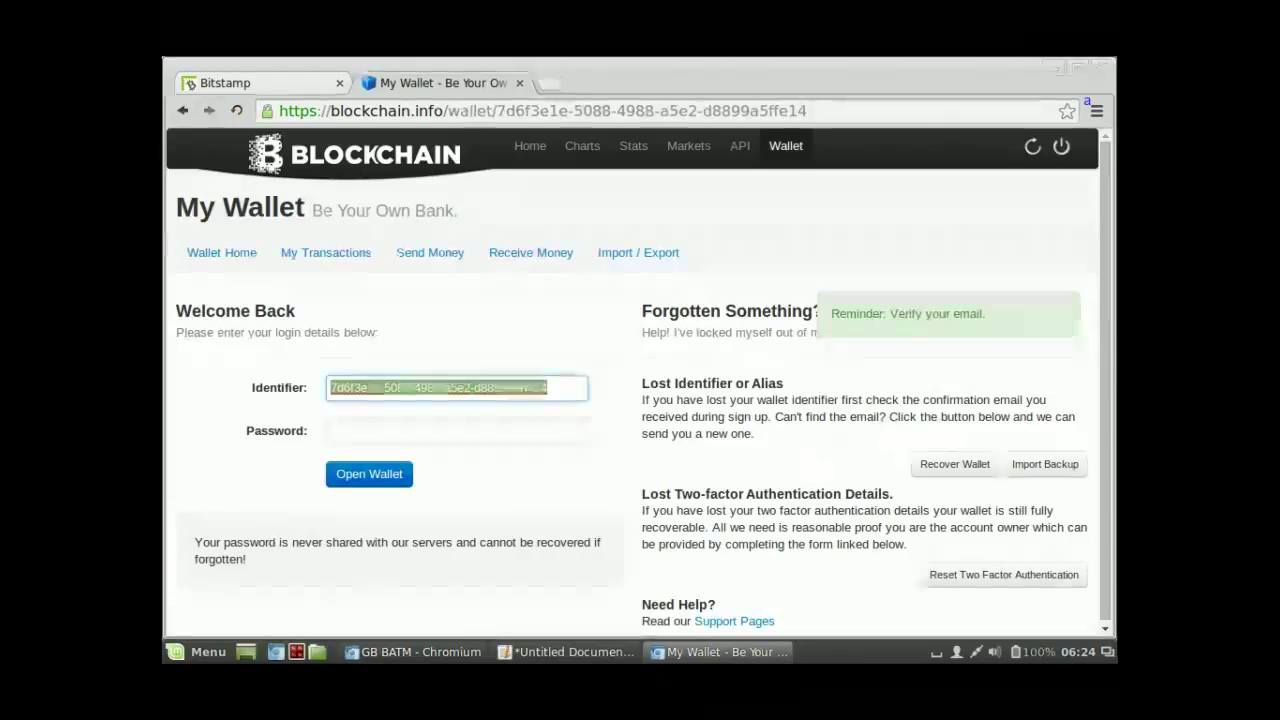
click(565, 651)
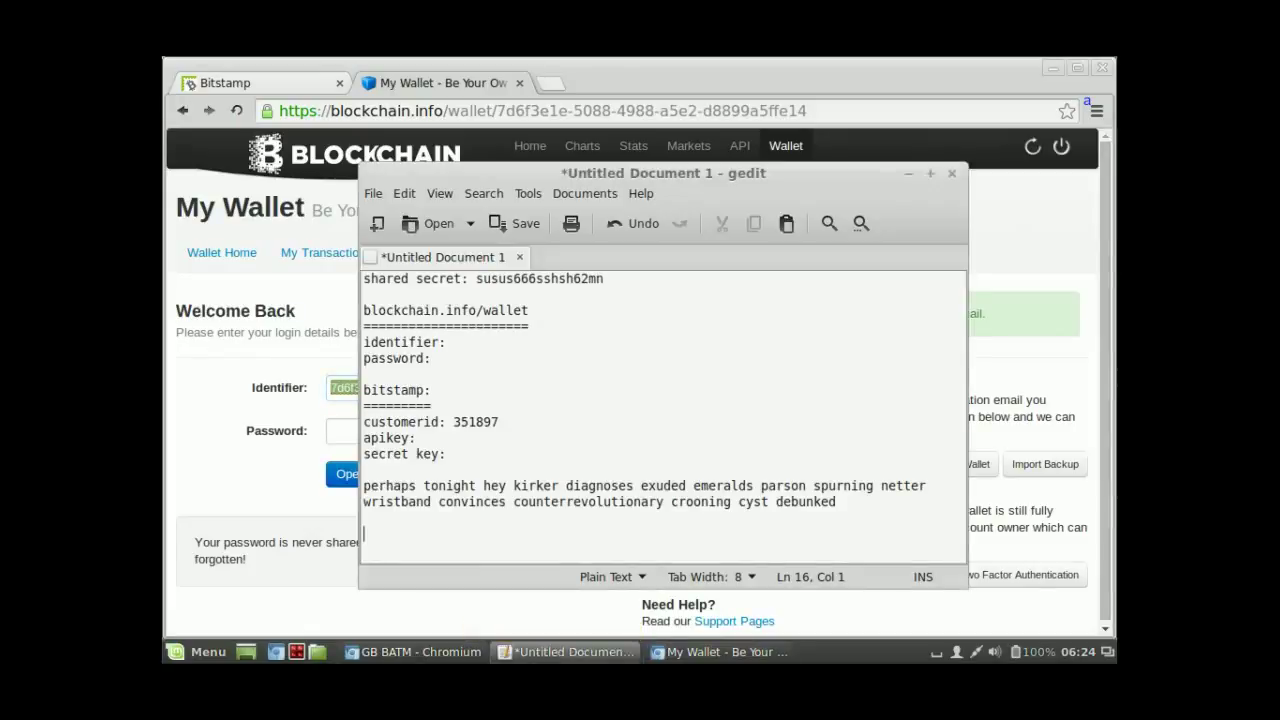
key(Up)
key(Up)
key(Up)
key(End)
key(ctrl+v)
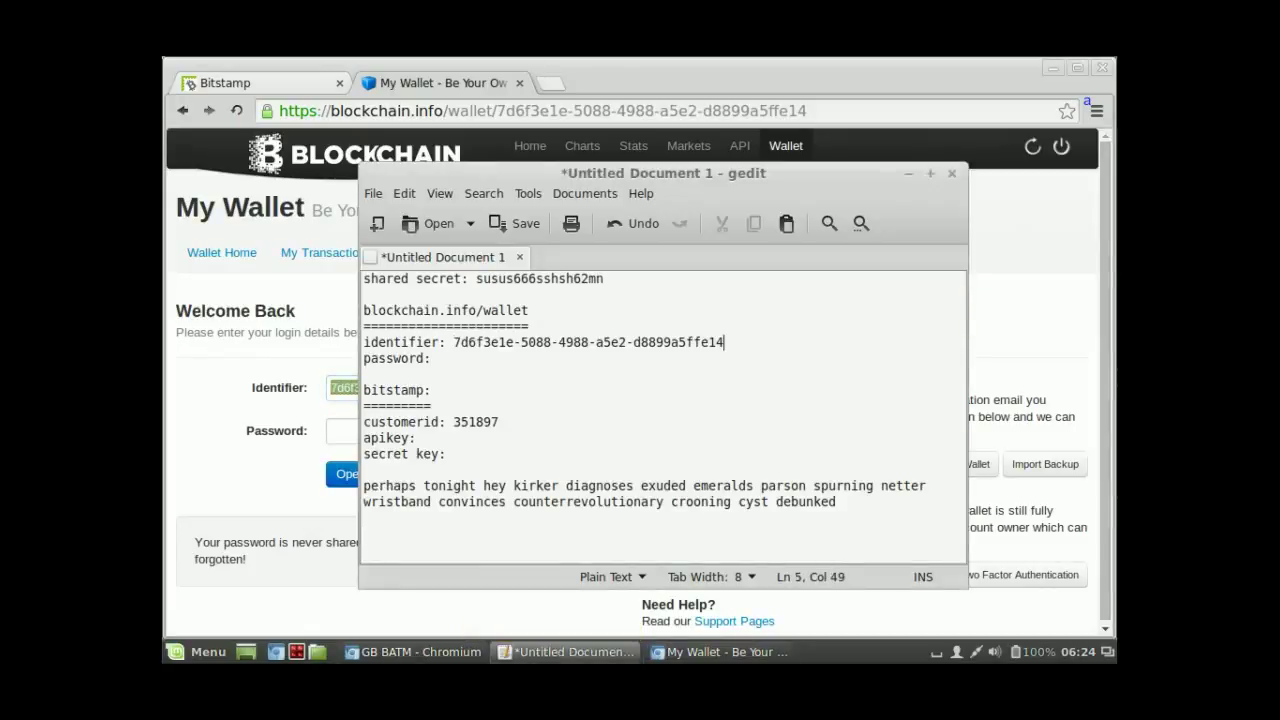
Add the wallet password on the notes' password line, then go to Bitstamp API Access
key(Down)
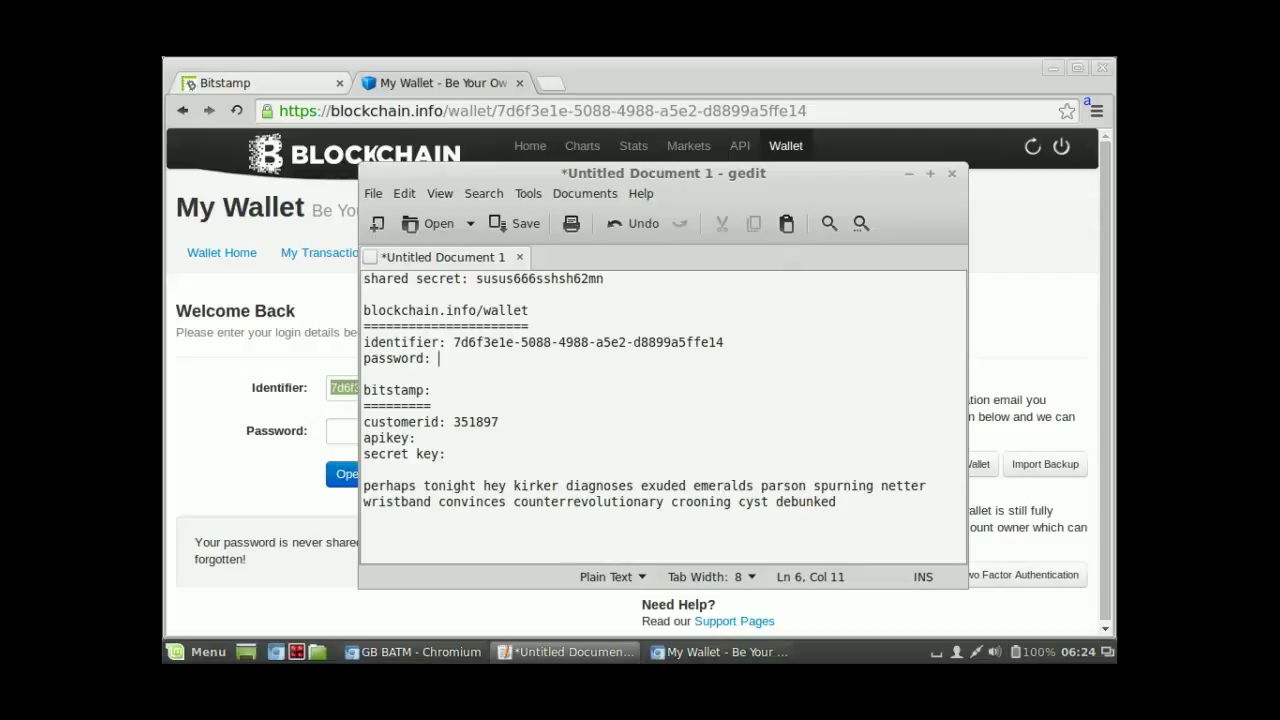
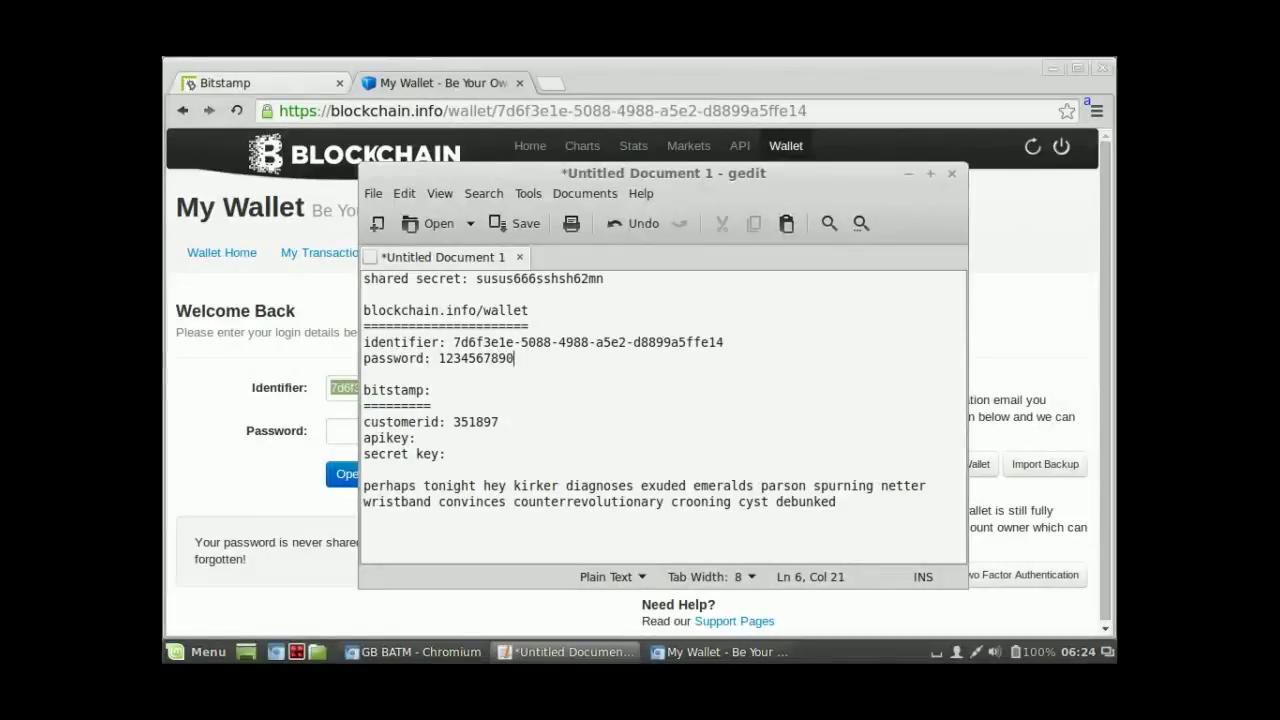
click(230, 83)
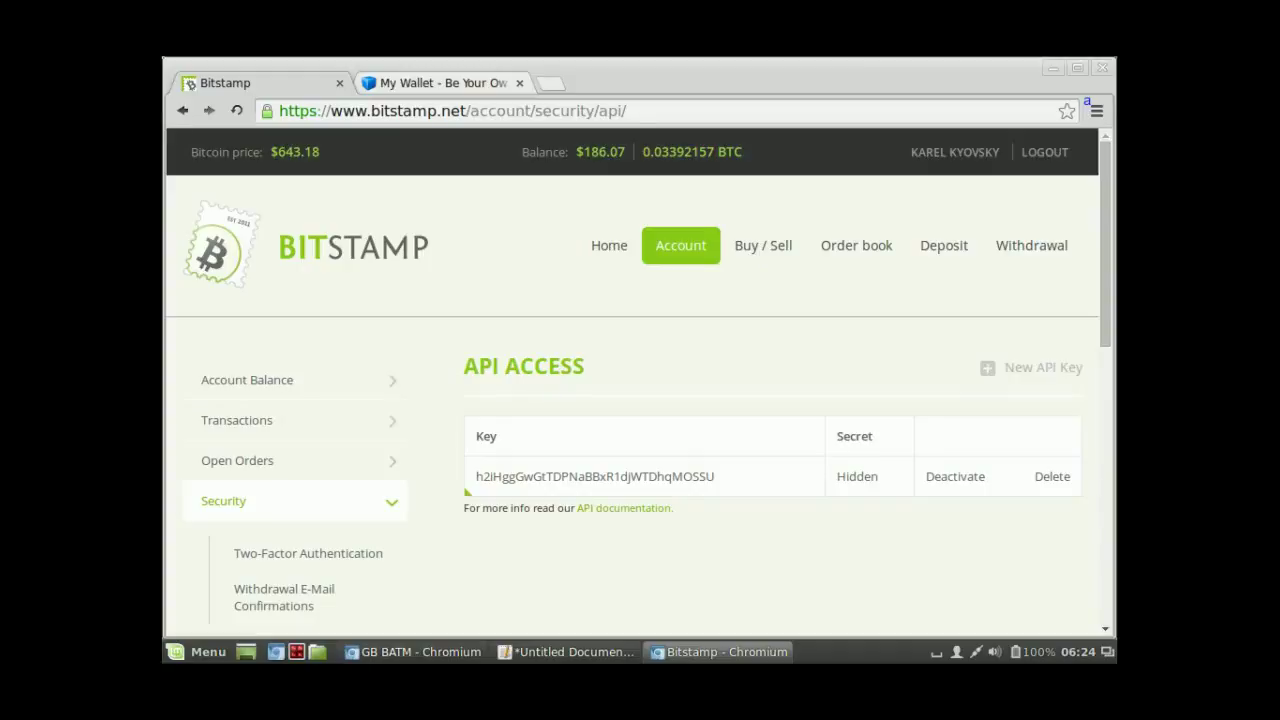
Open the New API Key form on Bitstamp's API Access page
scroll(270, 500, down, 3)
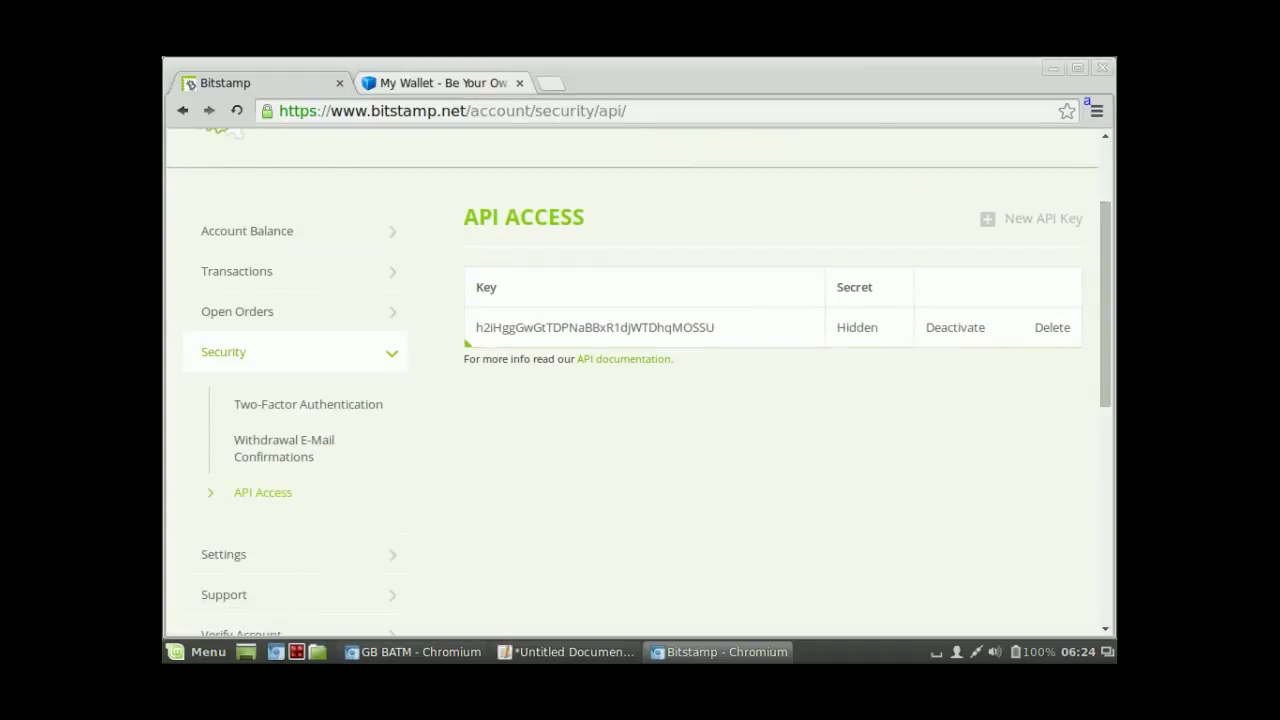
scroll(640, 400, up, 2)
scroll(640, 400, up, 1)
click(1035, 367)
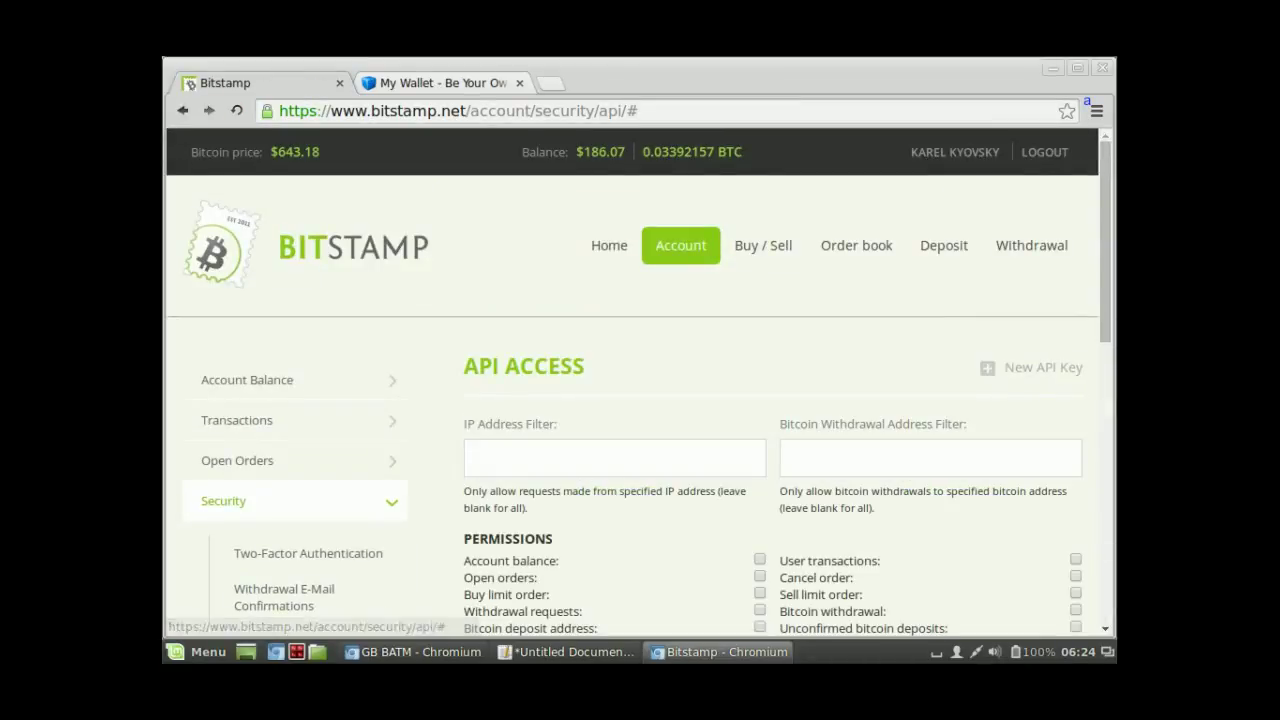
scroll(640, 400, down, 2)
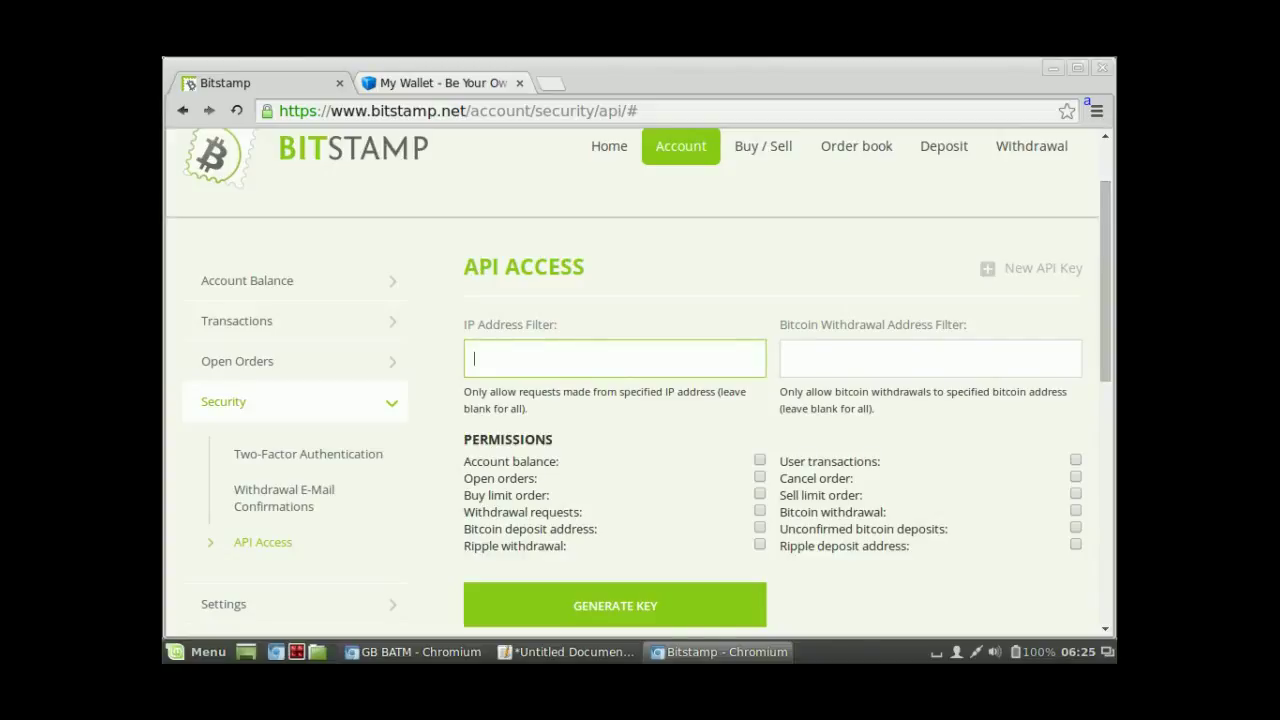
scroll(640, 400, down, 2)
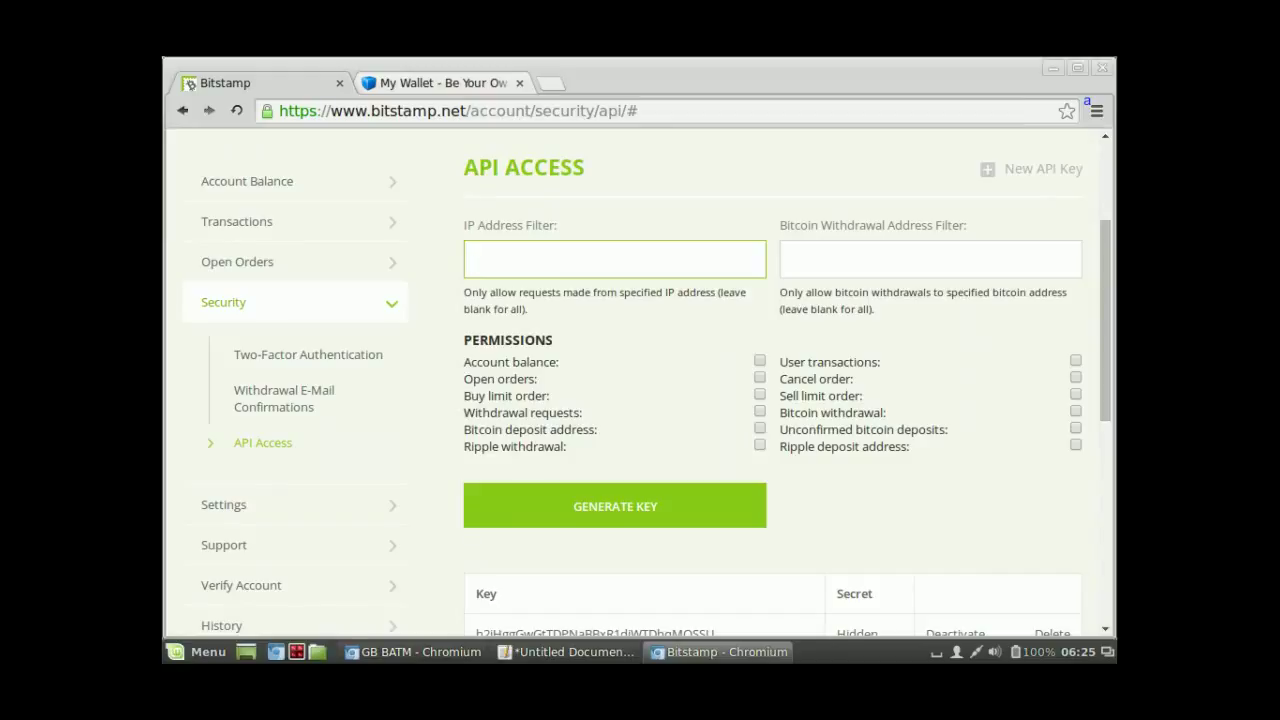
Grant balance, buy limit, withdrawal, bitcoin withdrawal, cancel and user-transaction permissions, then generate the key
click(760, 361)
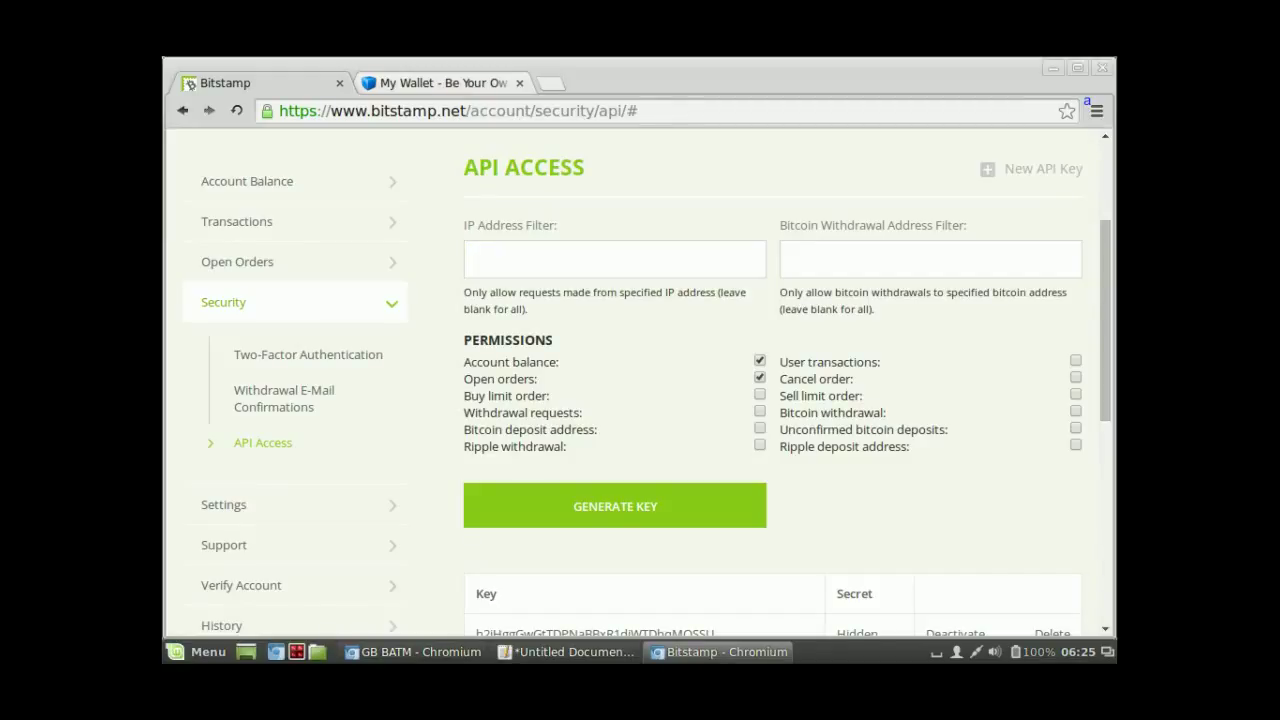
click(760, 394)
click(760, 411)
click(760, 428)
click(760, 428)
click(1075, 411)
click(1075, 377)
click(1075, 360)
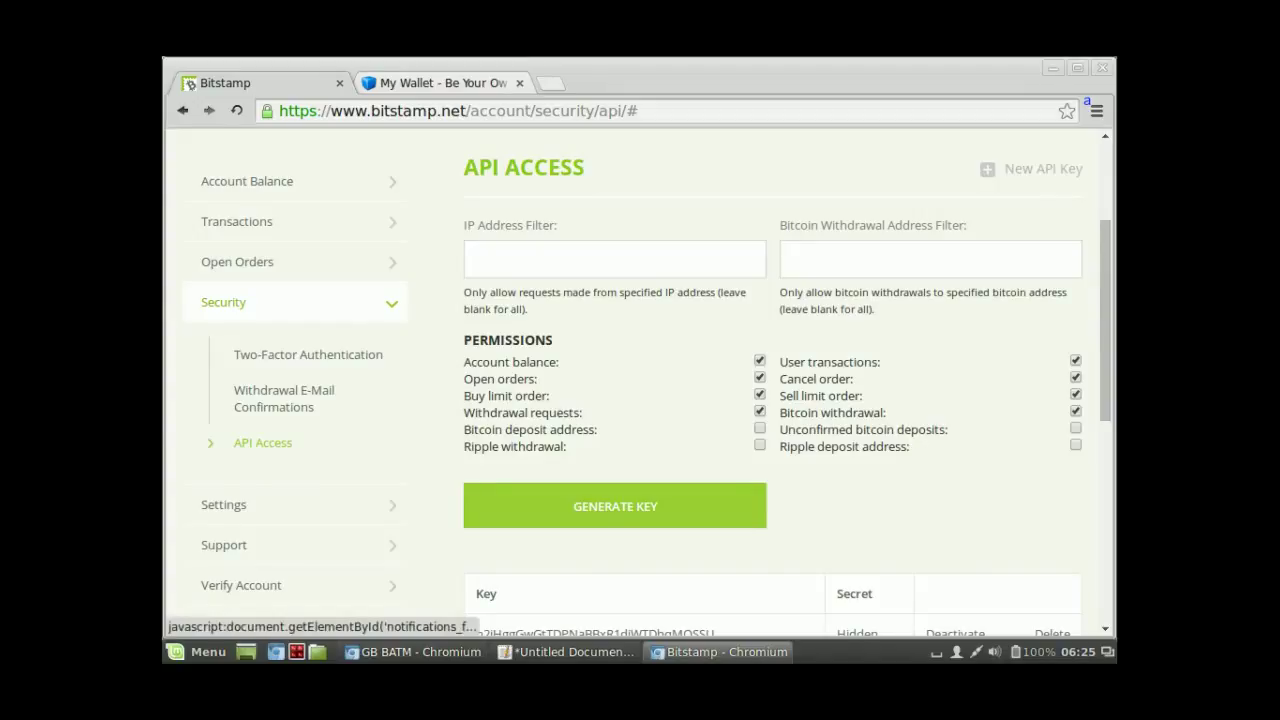
click(615, 506)
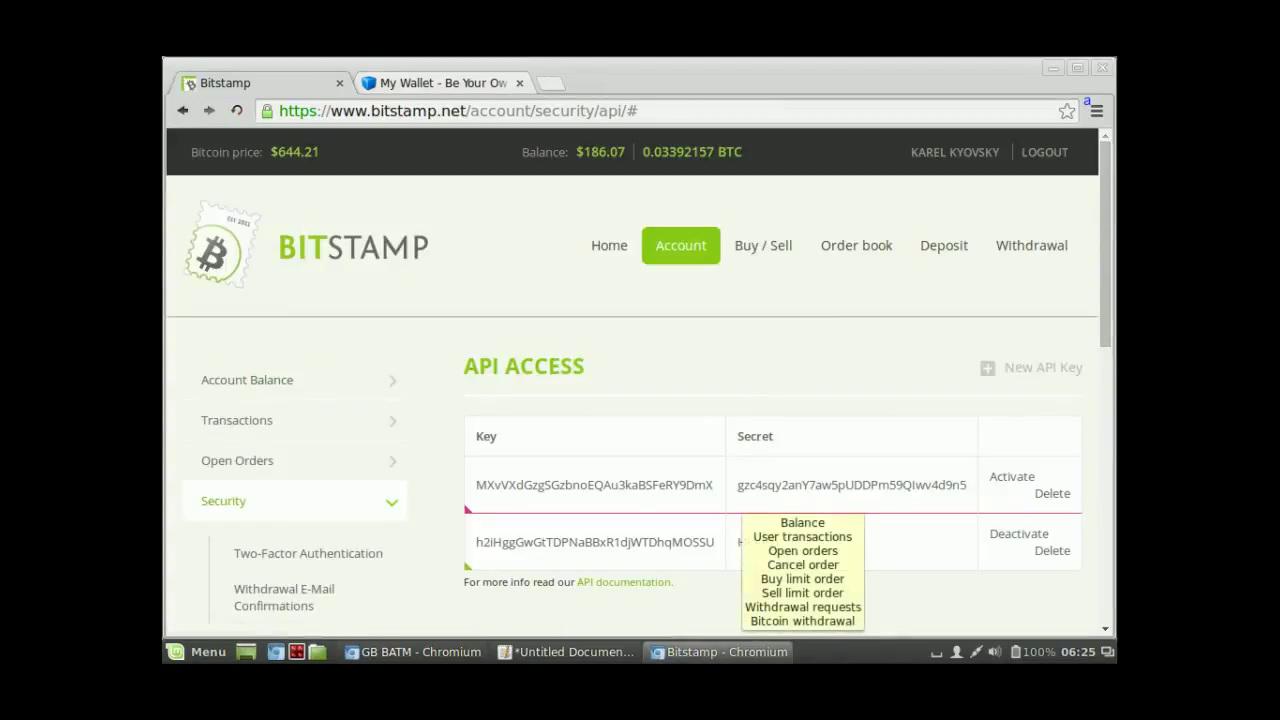
Paste the new Bitstamp API key onto the notes' apikey line
scroll(640, 400, down, 1)
double_click(594, 385)
key(ctrl+c)
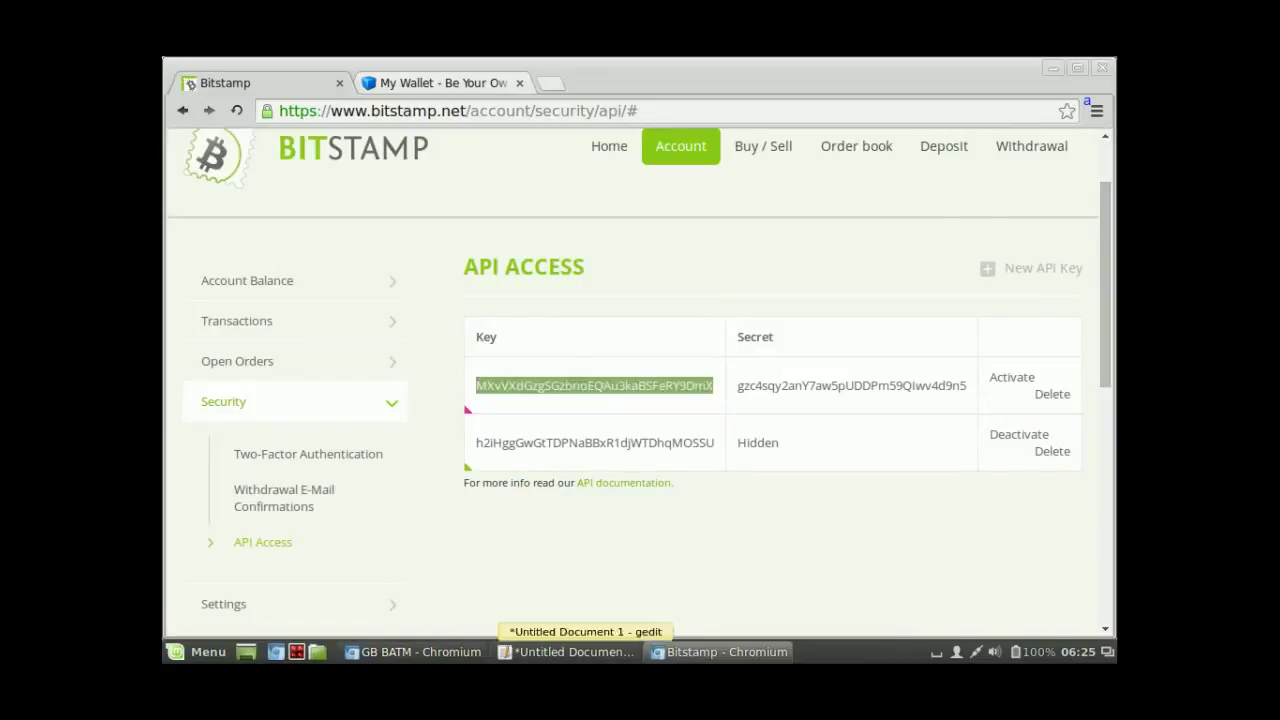
click(565, 651)
key(Down)
key(Down)
key(Down)
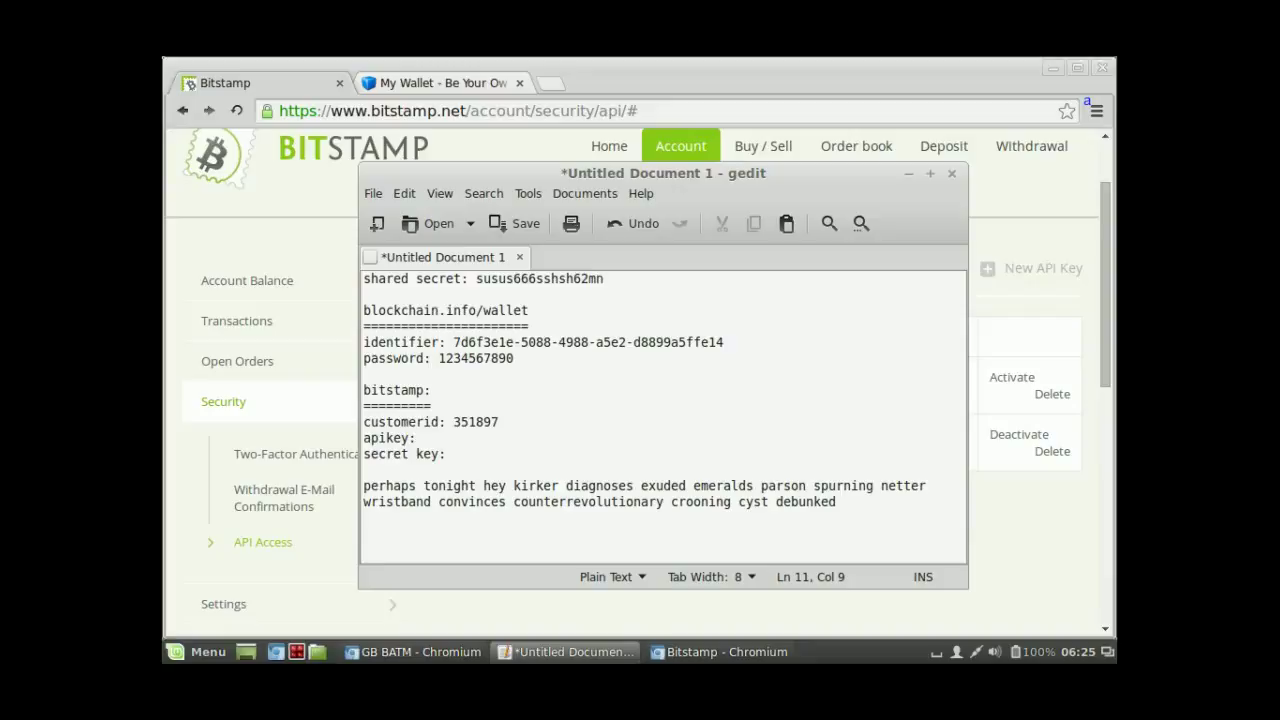
key(ctrl+v)
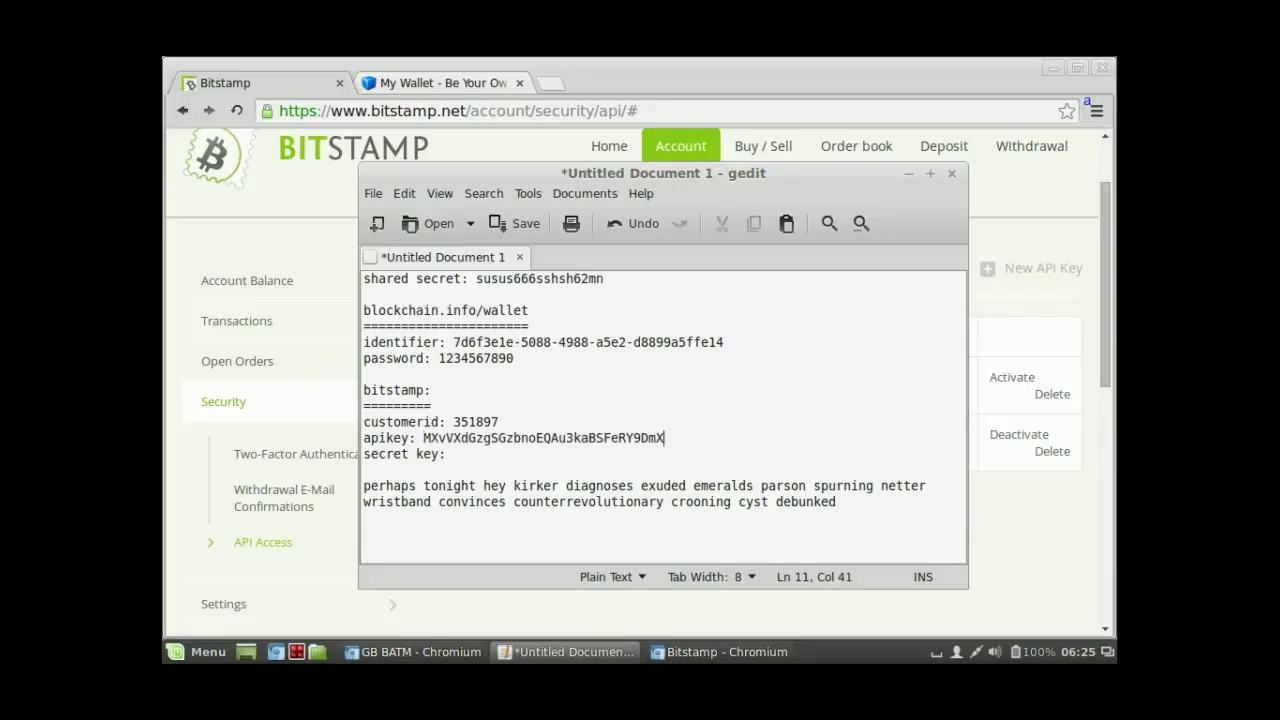
Paste the key's secret onto the notes' secret key line and return to Bitstamp
key(alt+Tab)
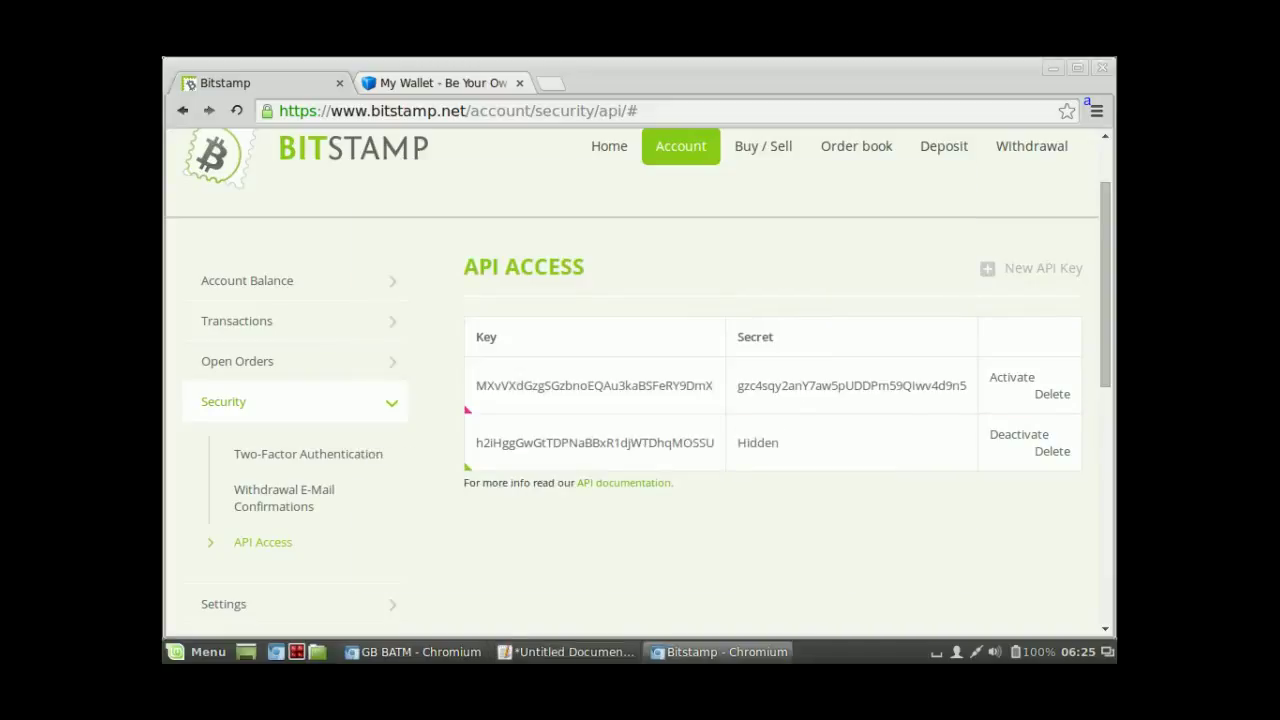
double_click(851, 385)
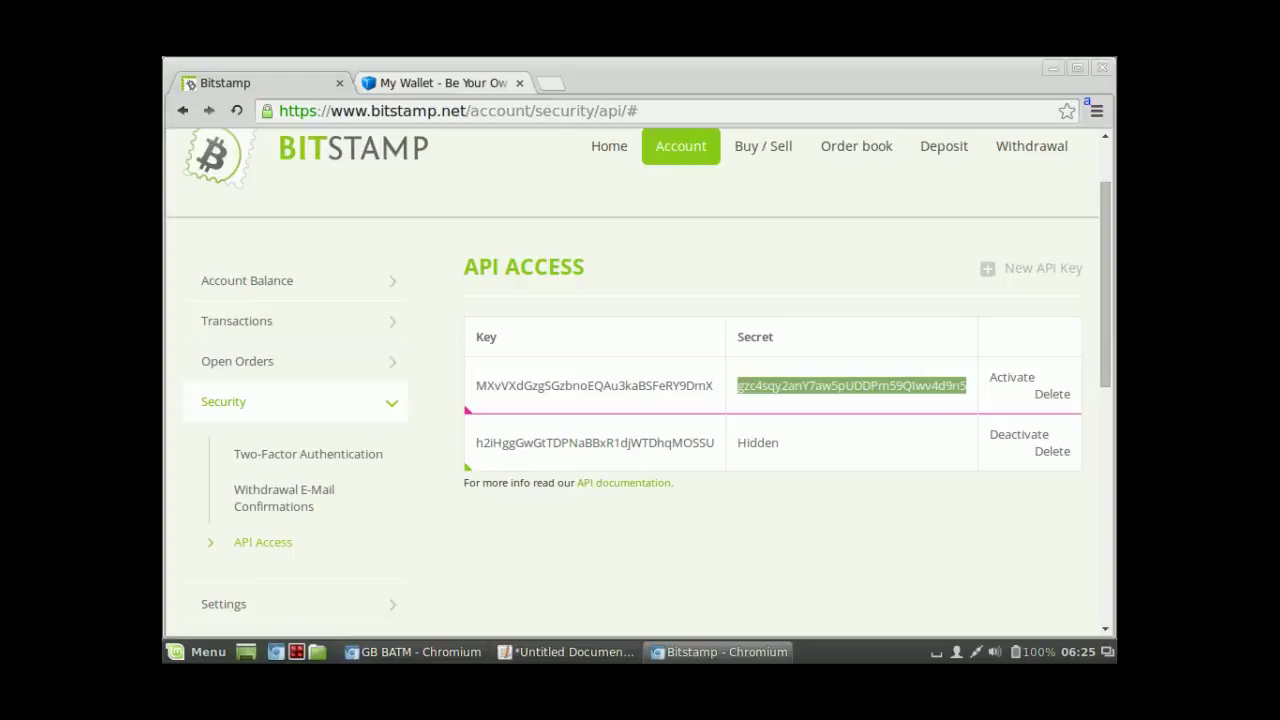
key(alt+Tab)
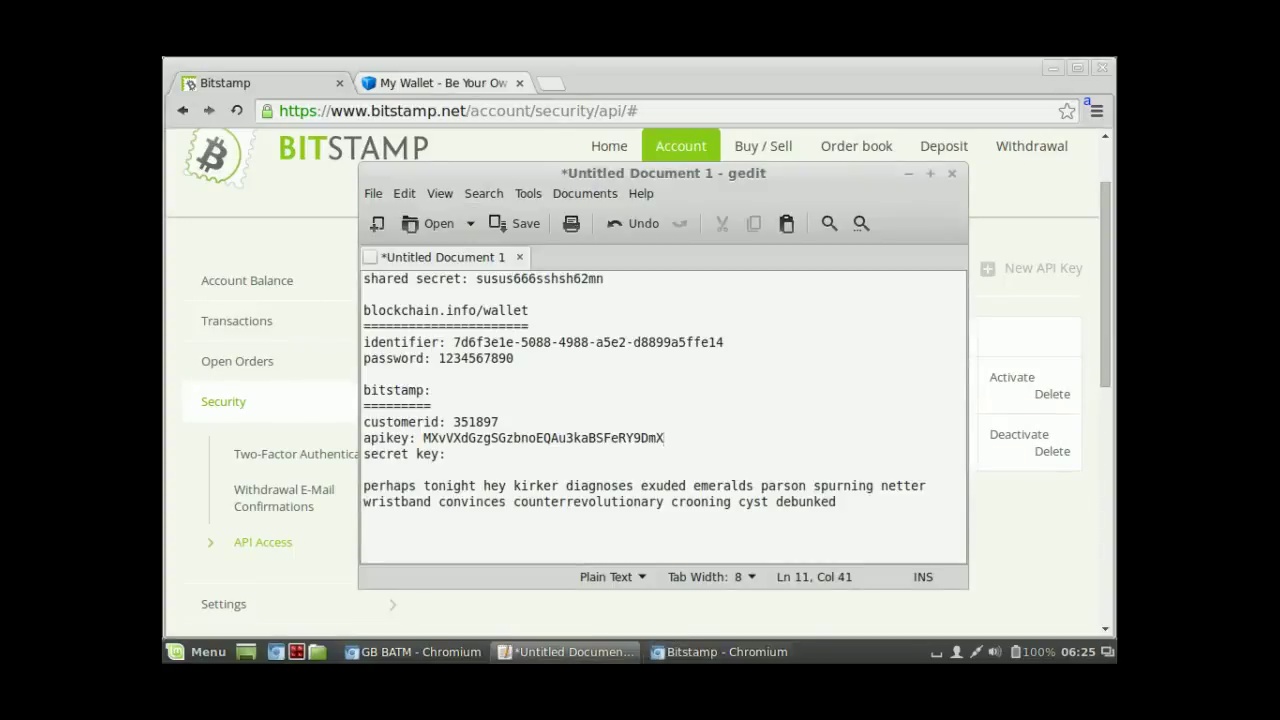
key(Down)
key(ctrl+v)
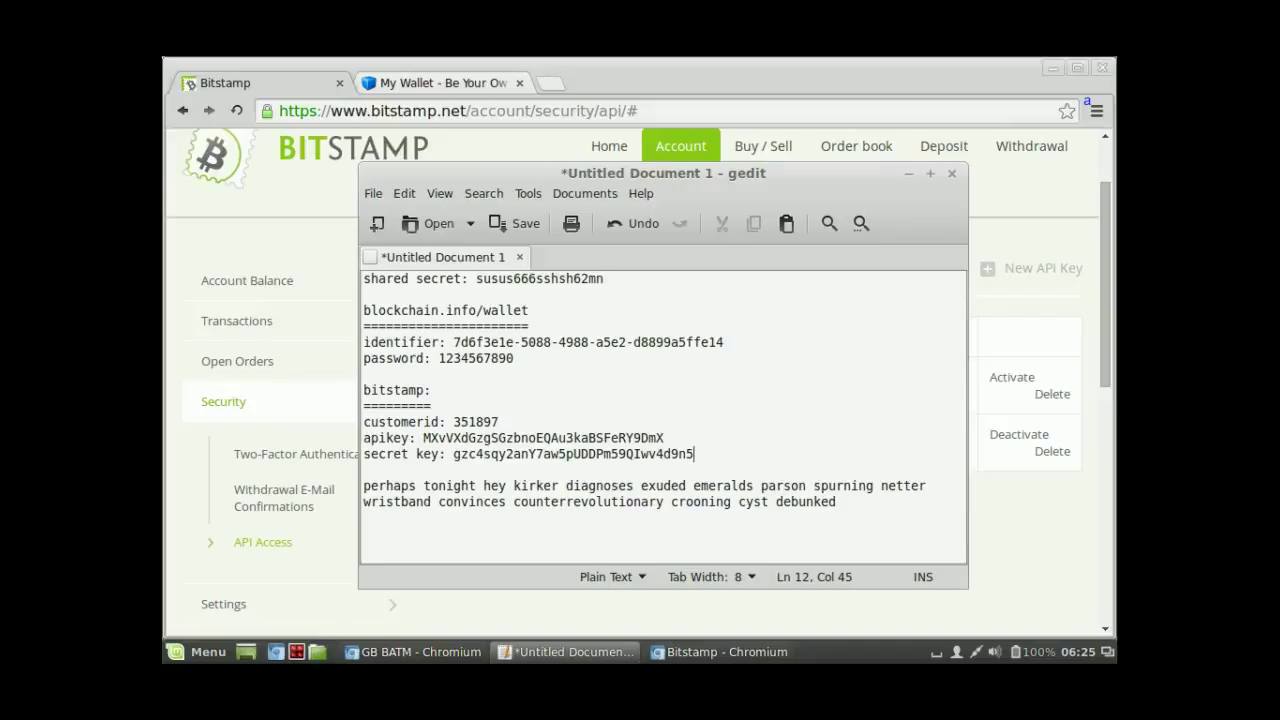
key(alt+Tab)
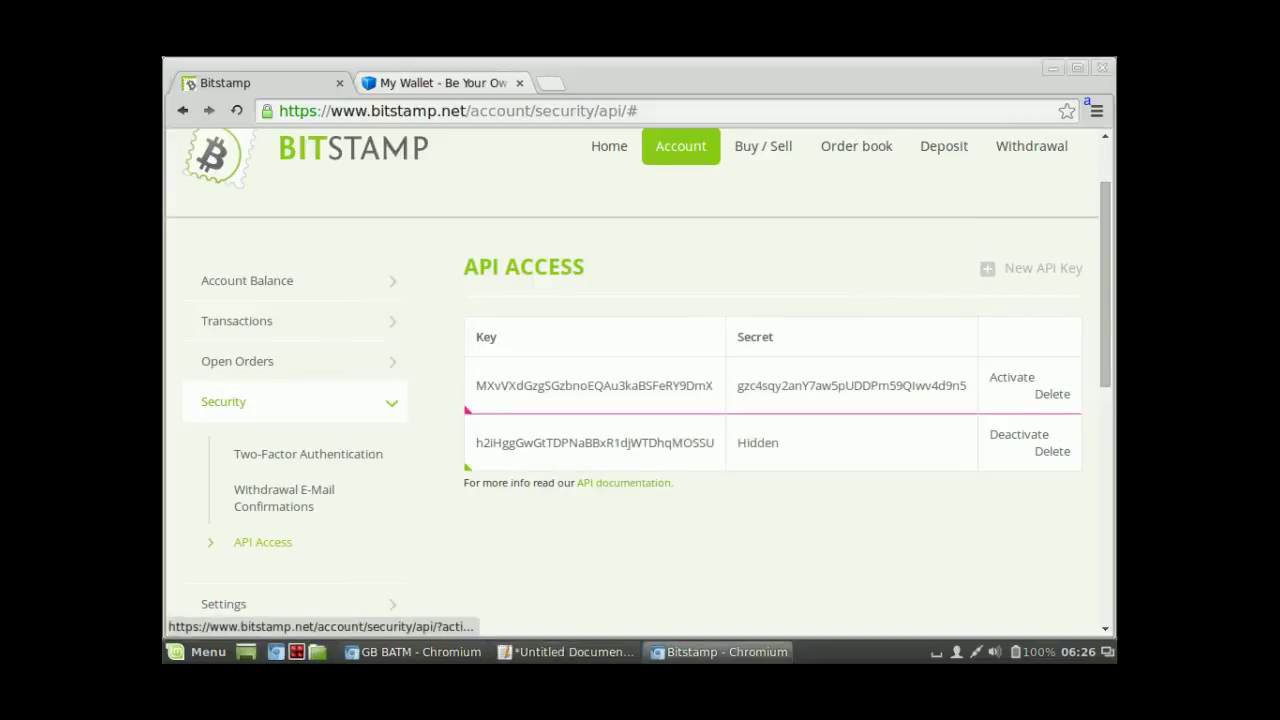
Activate the new Bitstamp key, confirm the 'E-mail sent' status, and return to GB BATM
click(1011, 377)
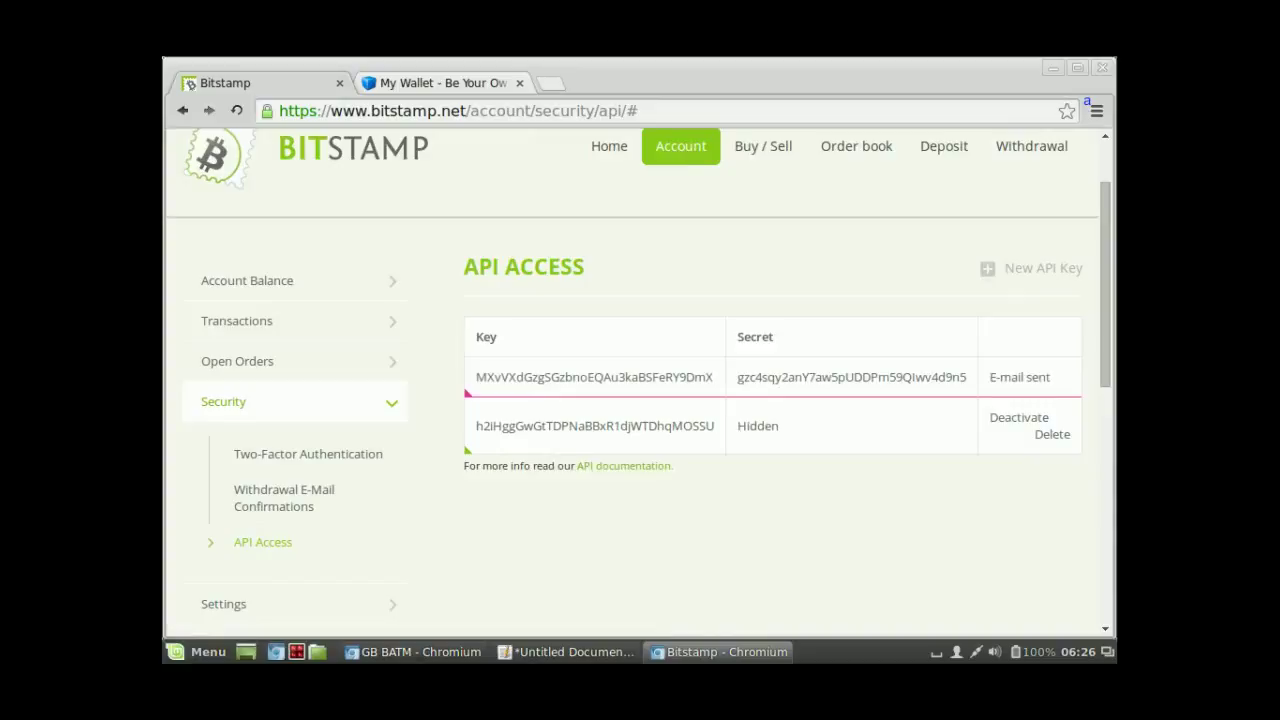
drag(988, 377, 1052, 377)
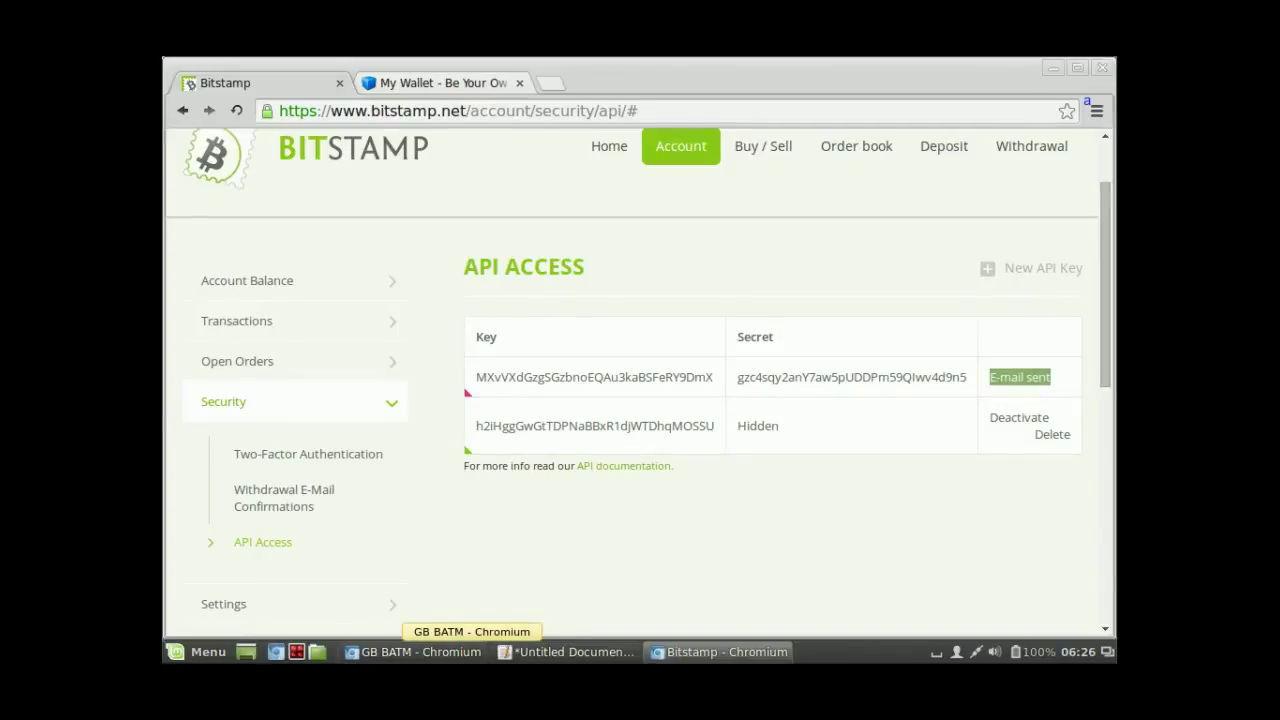
click(415, 652)
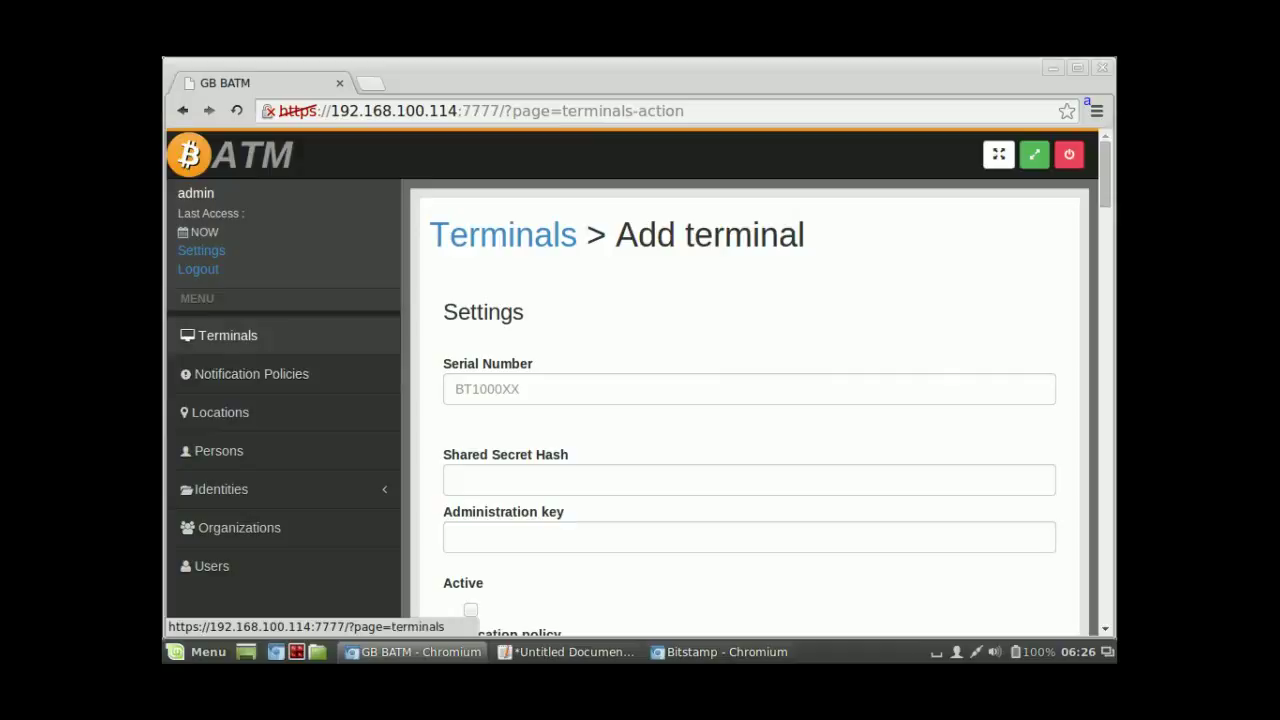
Start a new terminal with serial BT100018 and paste the shared secret from the notes
click(228, 335)
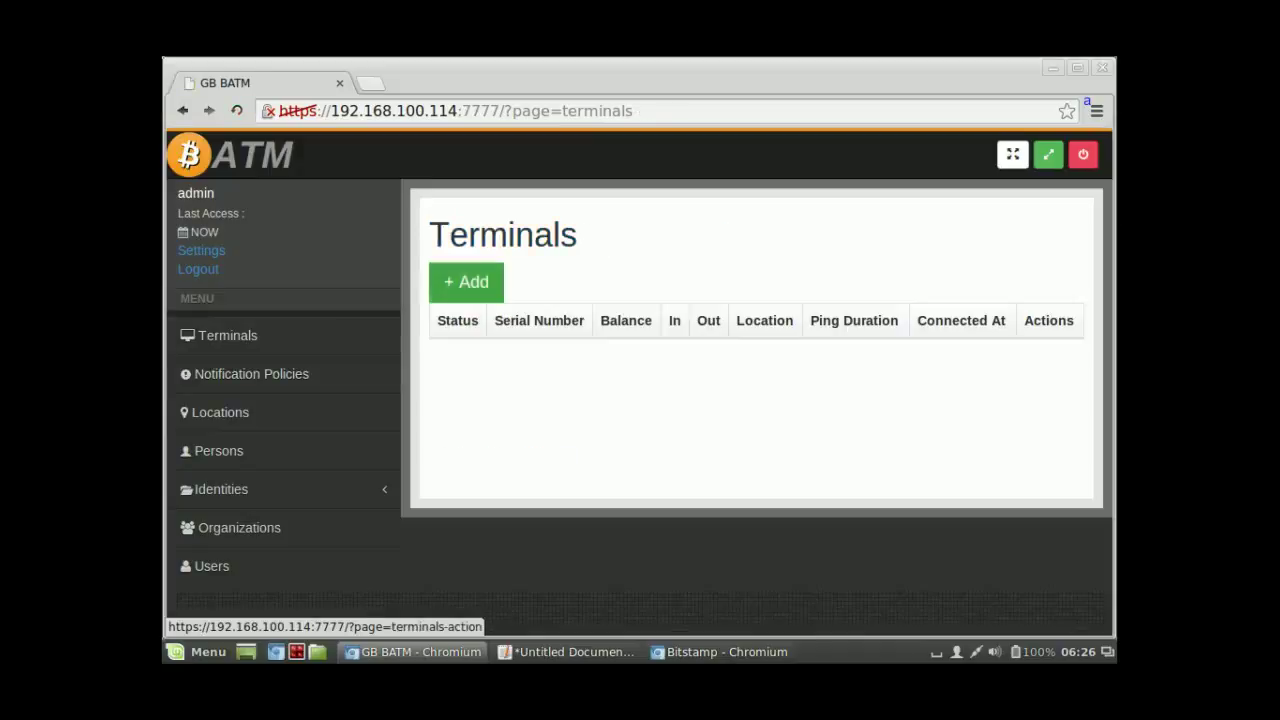
click(466, 282)
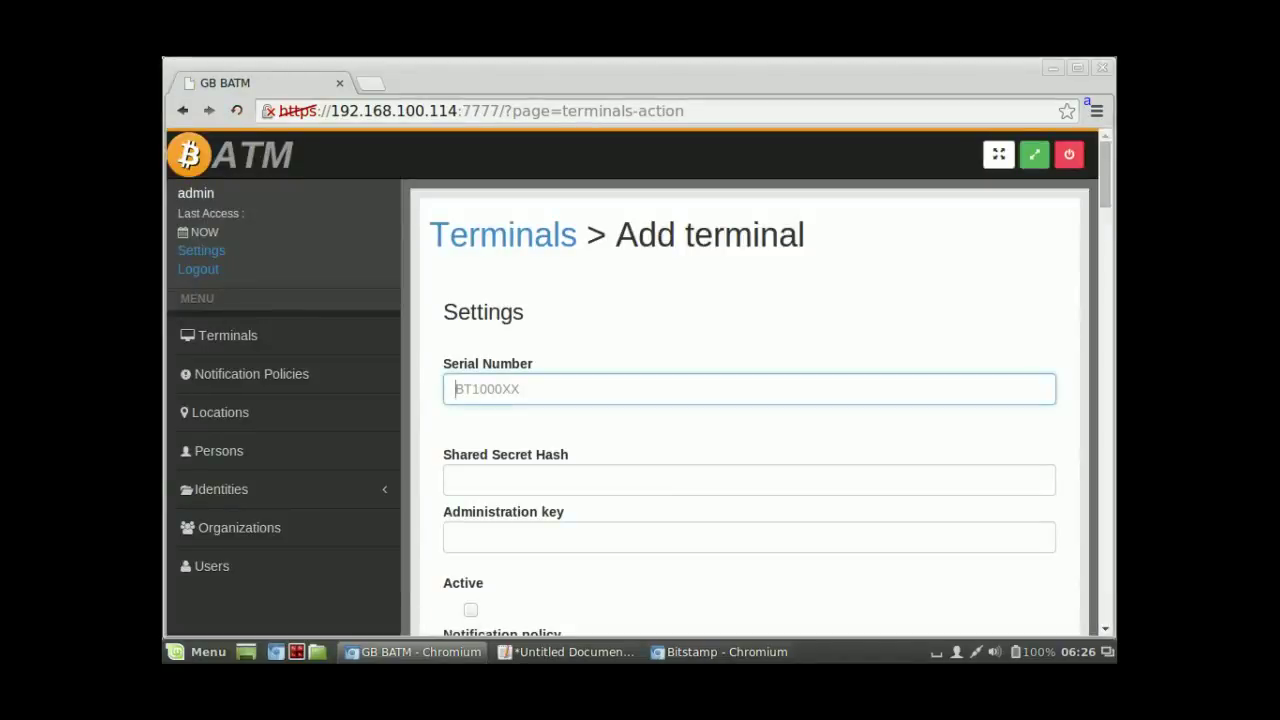
text(BT)
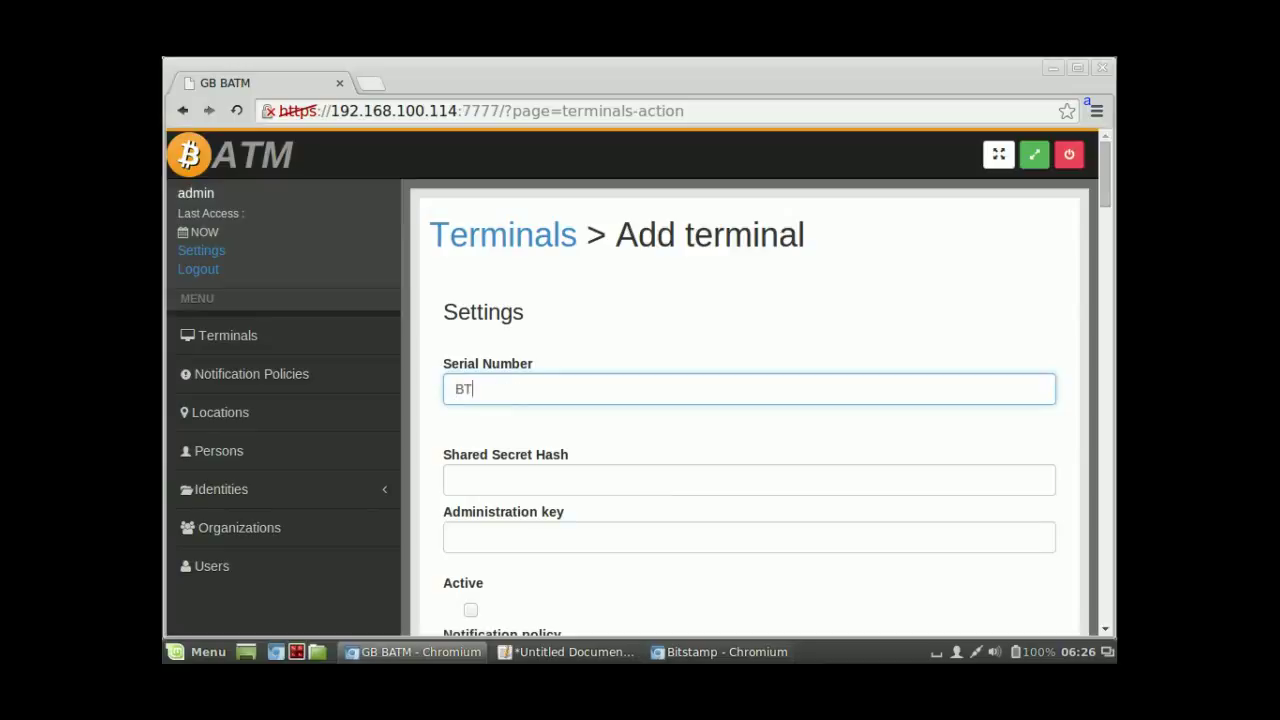
text(1000)
text(18)
key(alt+Tab)
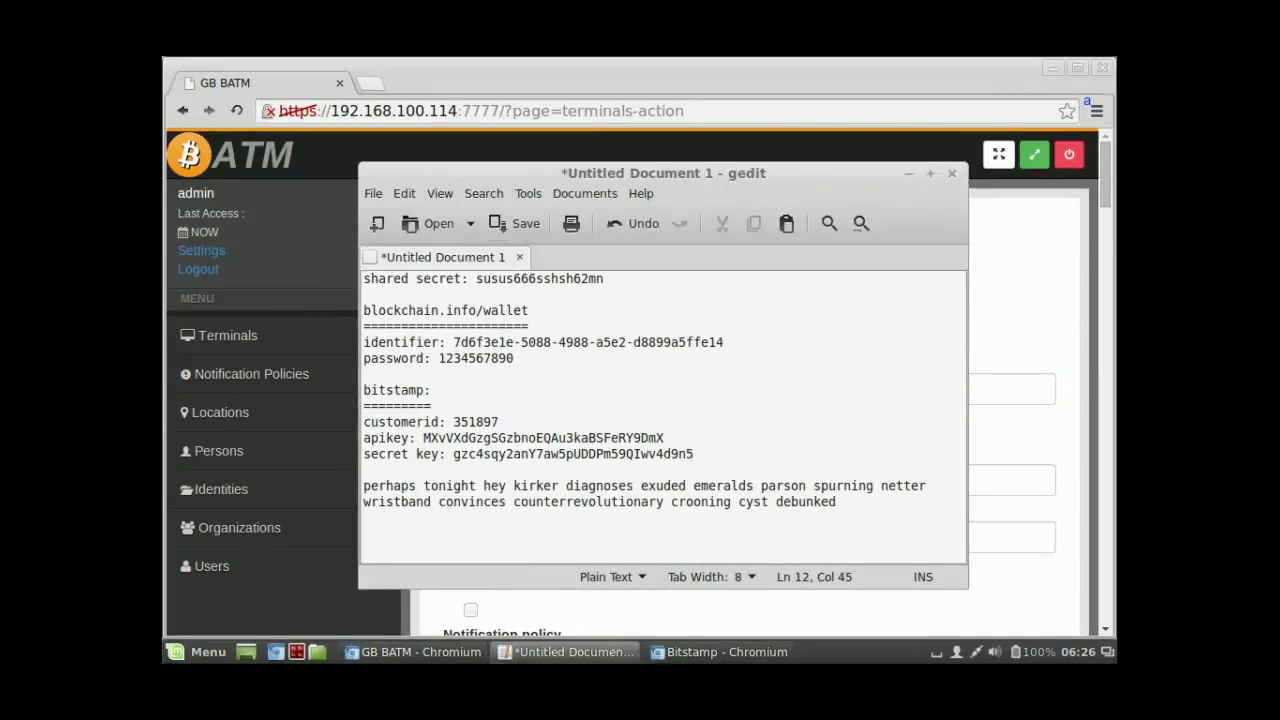
drag(476, 278, 604, 278)
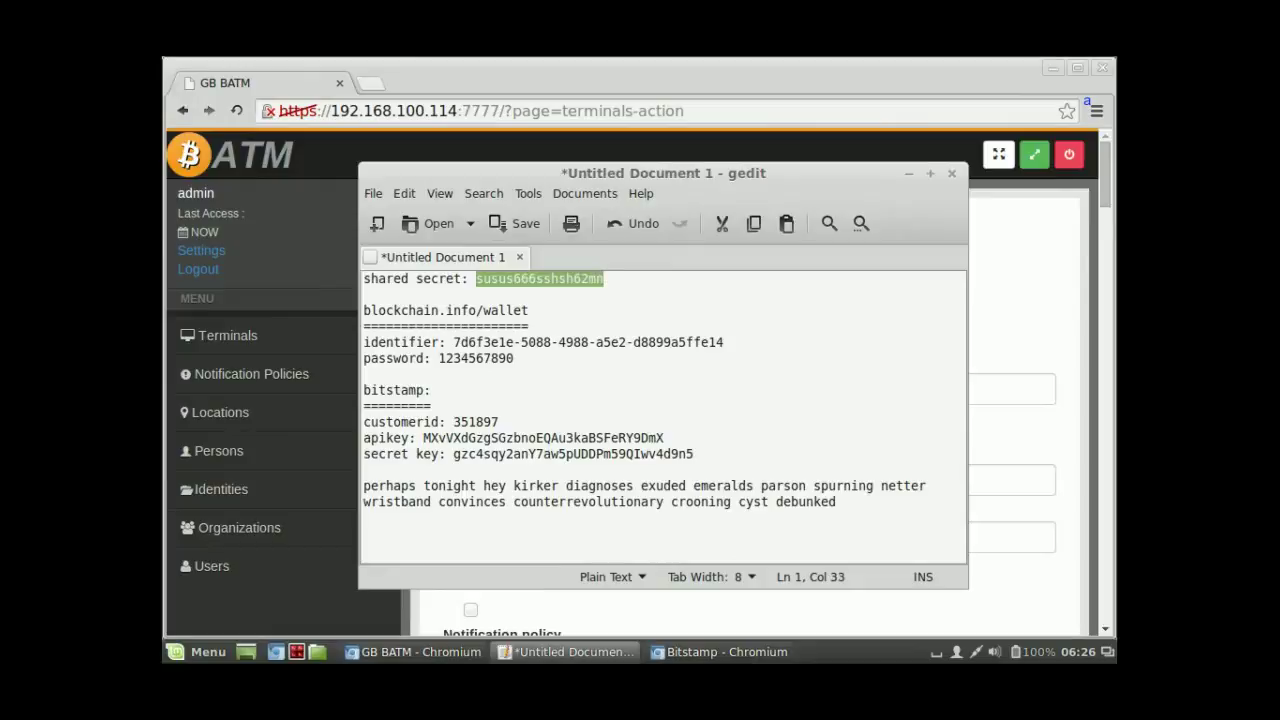
key(alt+Tab)
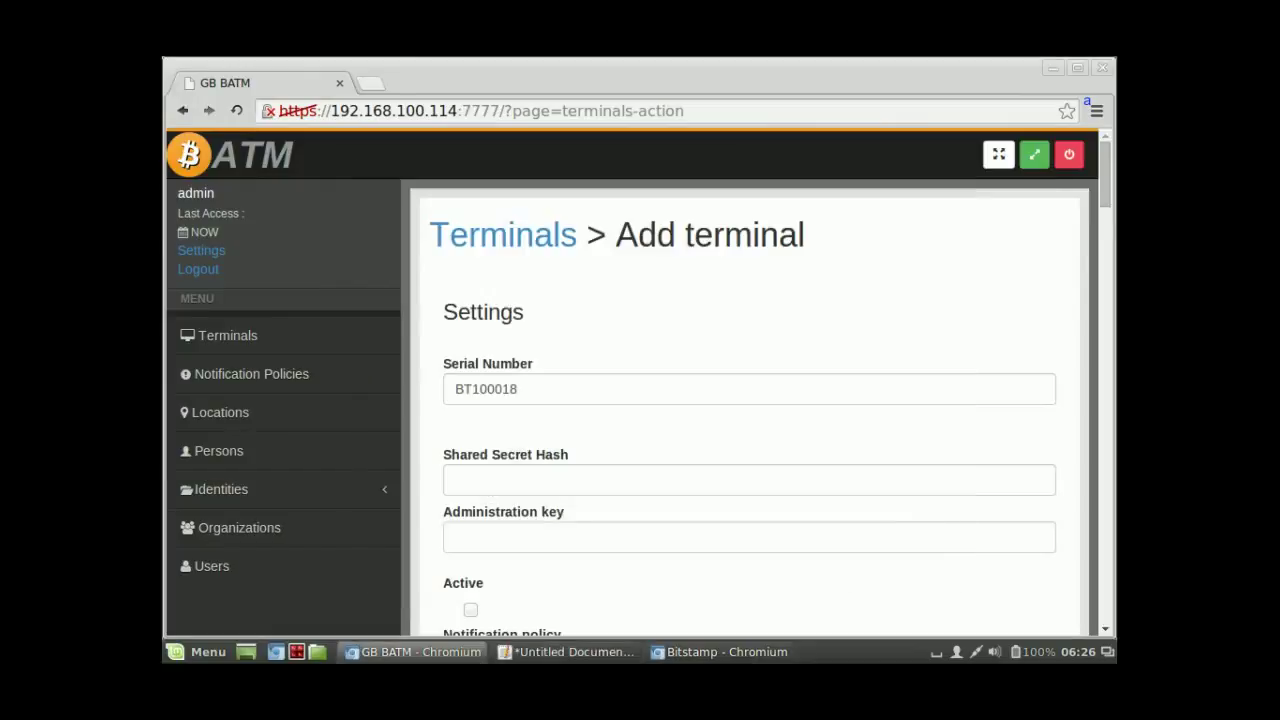
key(Tab)
key(ctrl+v)
Fill in the administration key and mark the terminal Active
scroll(750, 400, down, 1)
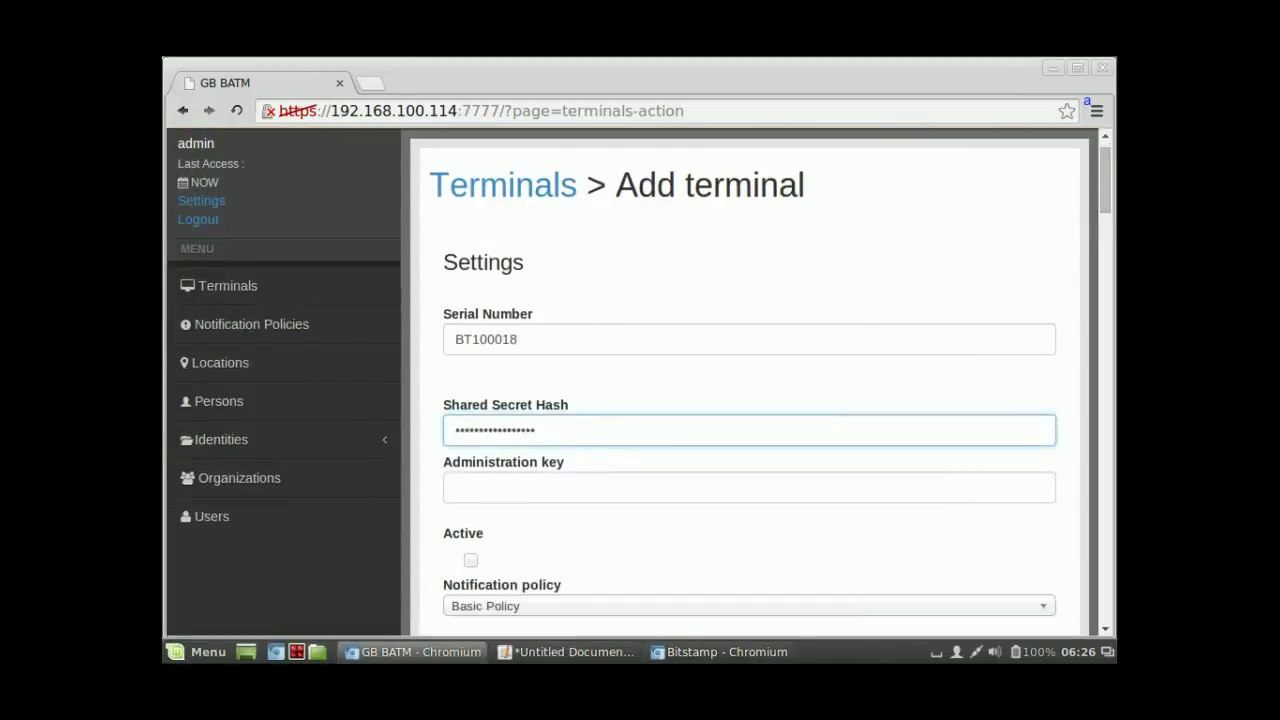
scroll(750, 400, down, 1)
scroll(750, 400, down, 1)
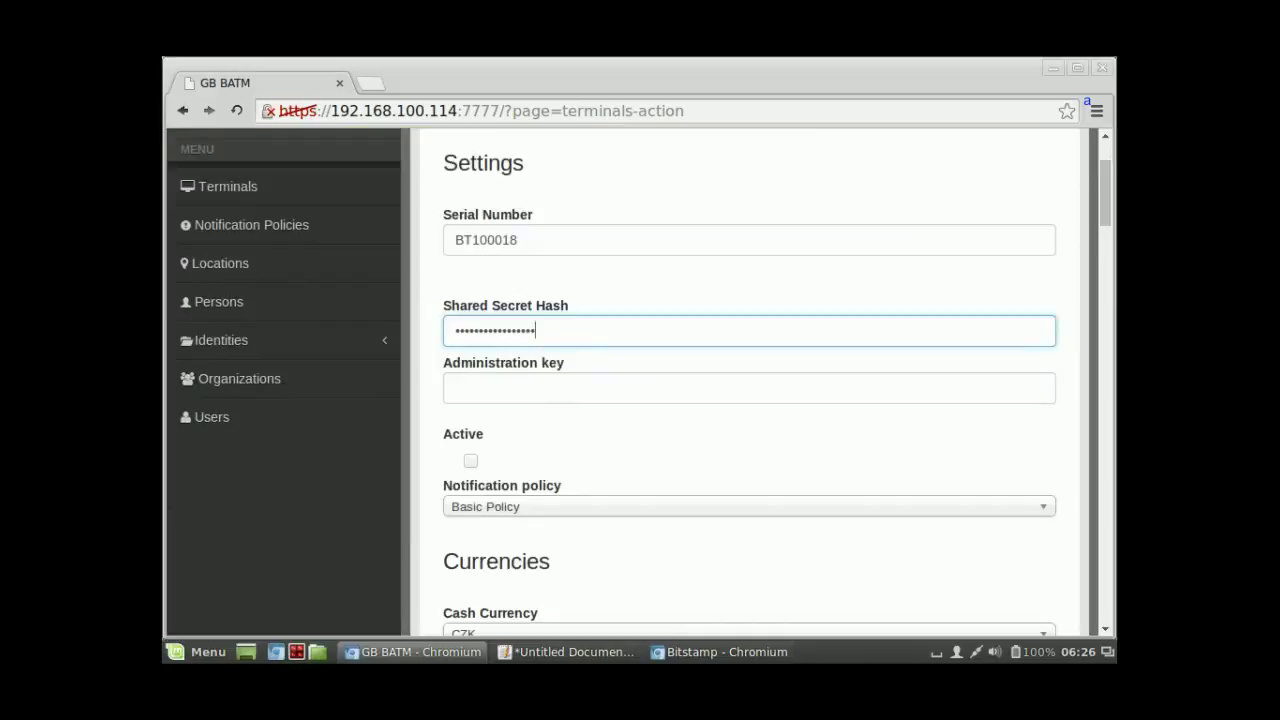
key(Tab)
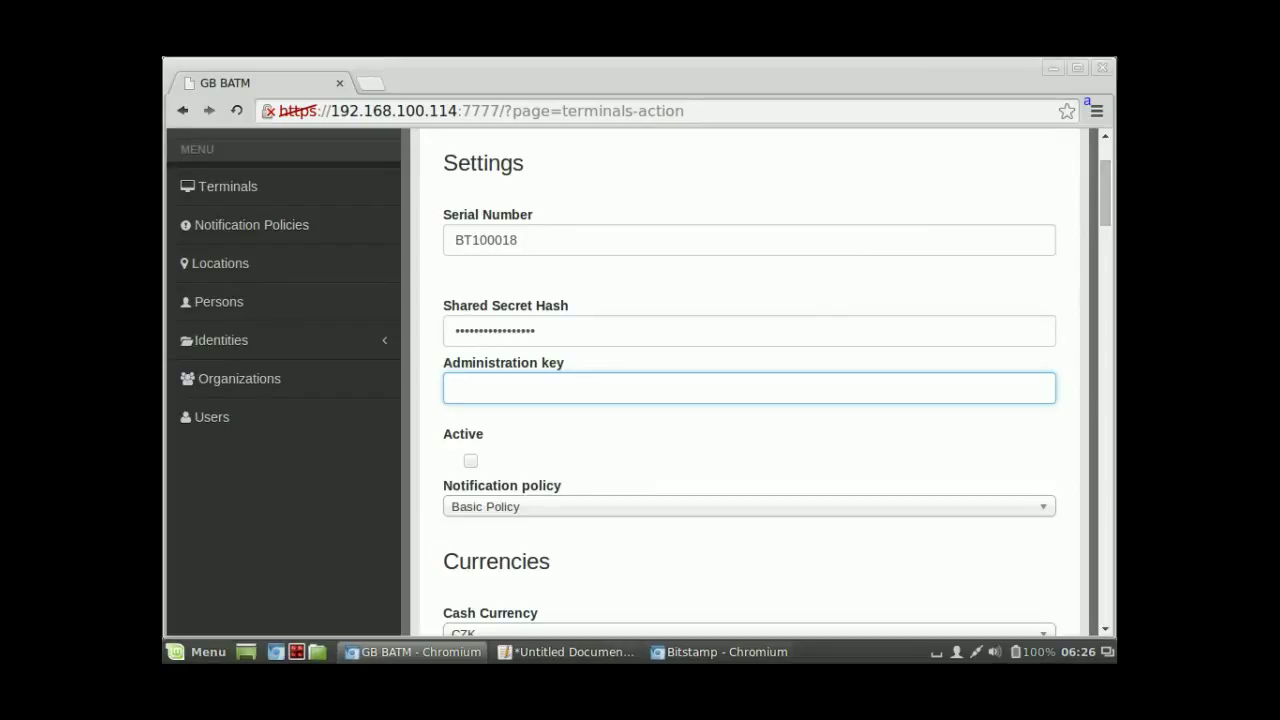
text(aaaaaaaaa)
text(aaaaaaa)
text(aaaaaaaaaa)
text(aaaaaaaa)
key(Tab)
key(space)
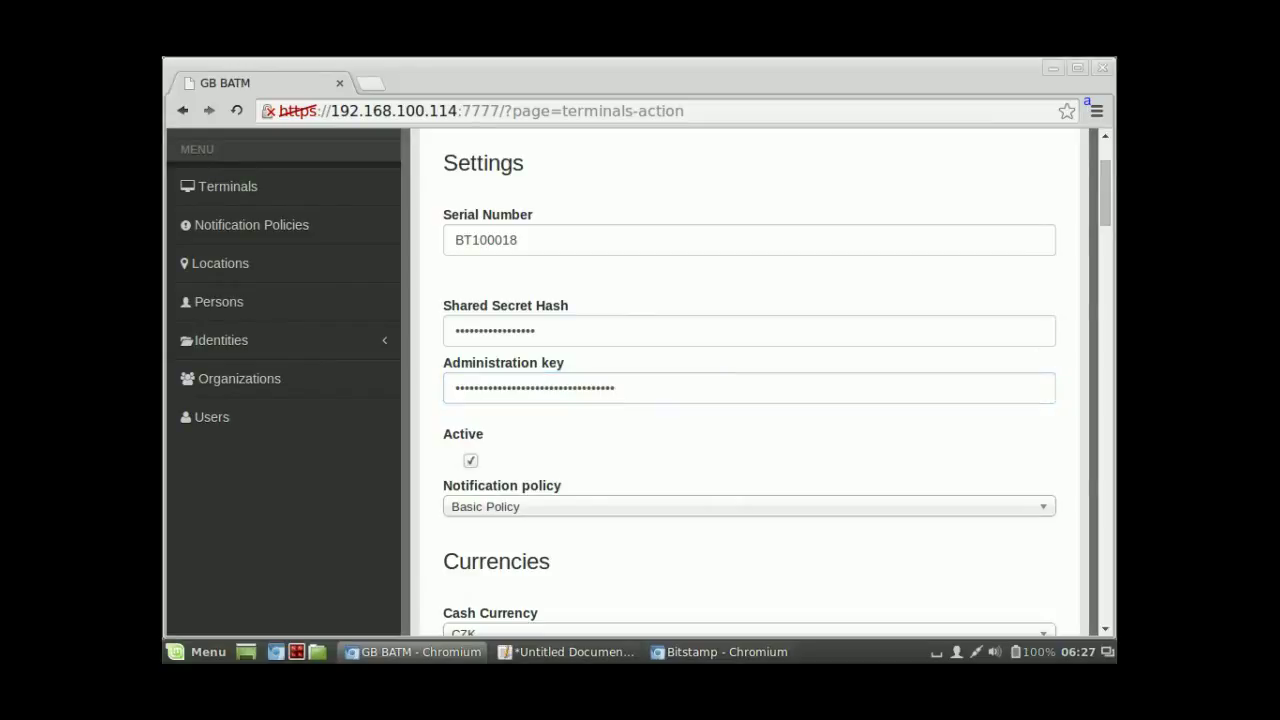
scroll(640, 380, down, 2)
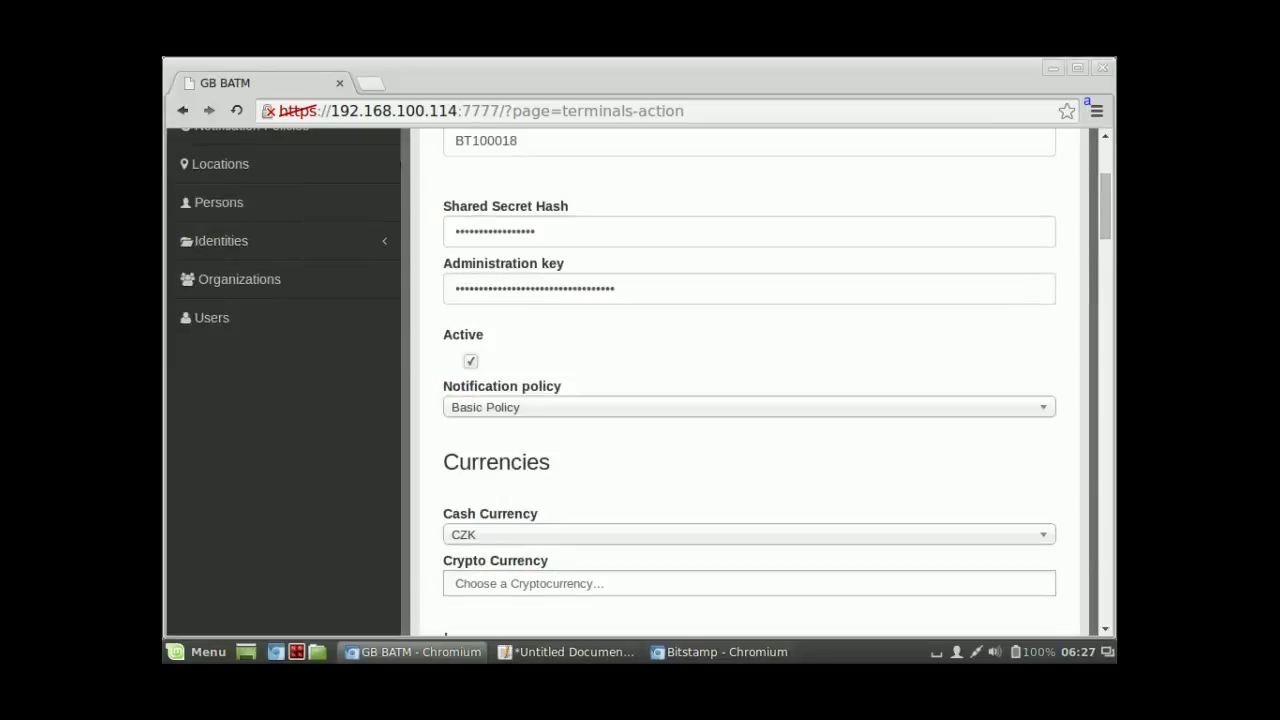
Set the terminal's cash currency to USD and crypto currency to BTC
scroll(640, 380, down, 2)
scroll(640, 380, down, 2)
key(Down)
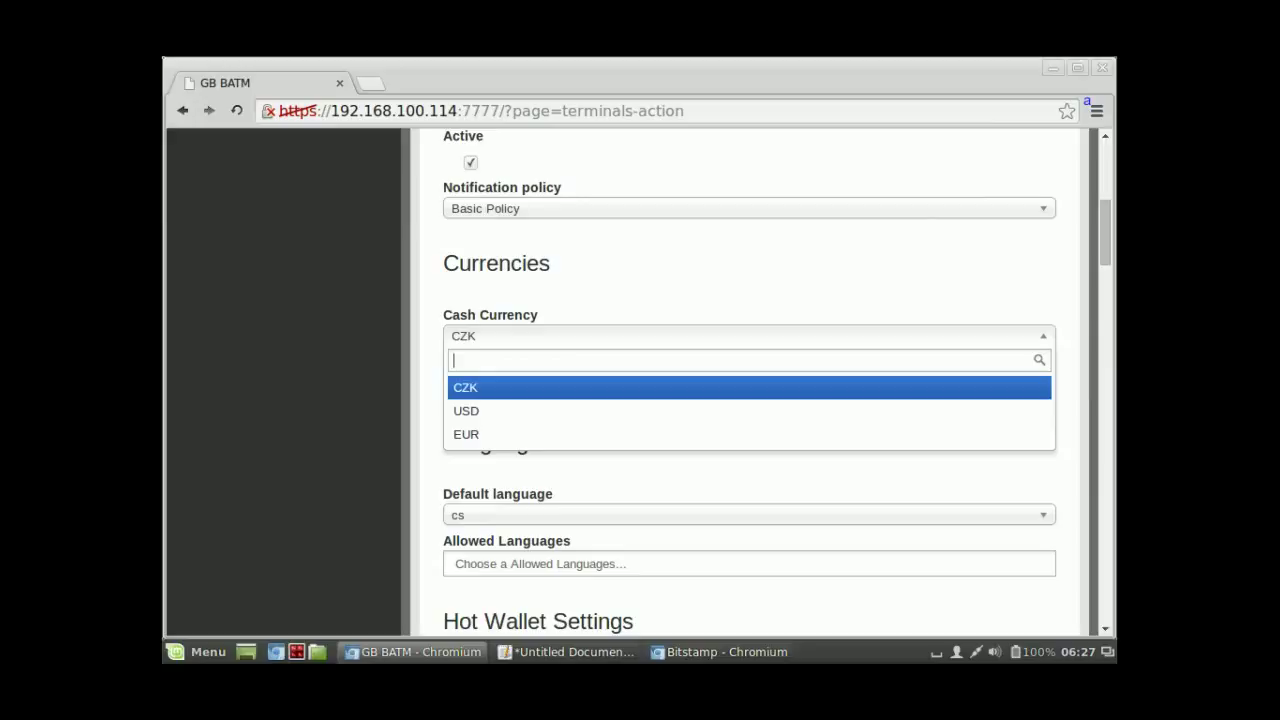
key(Down)
key(Return)
key(Tab)
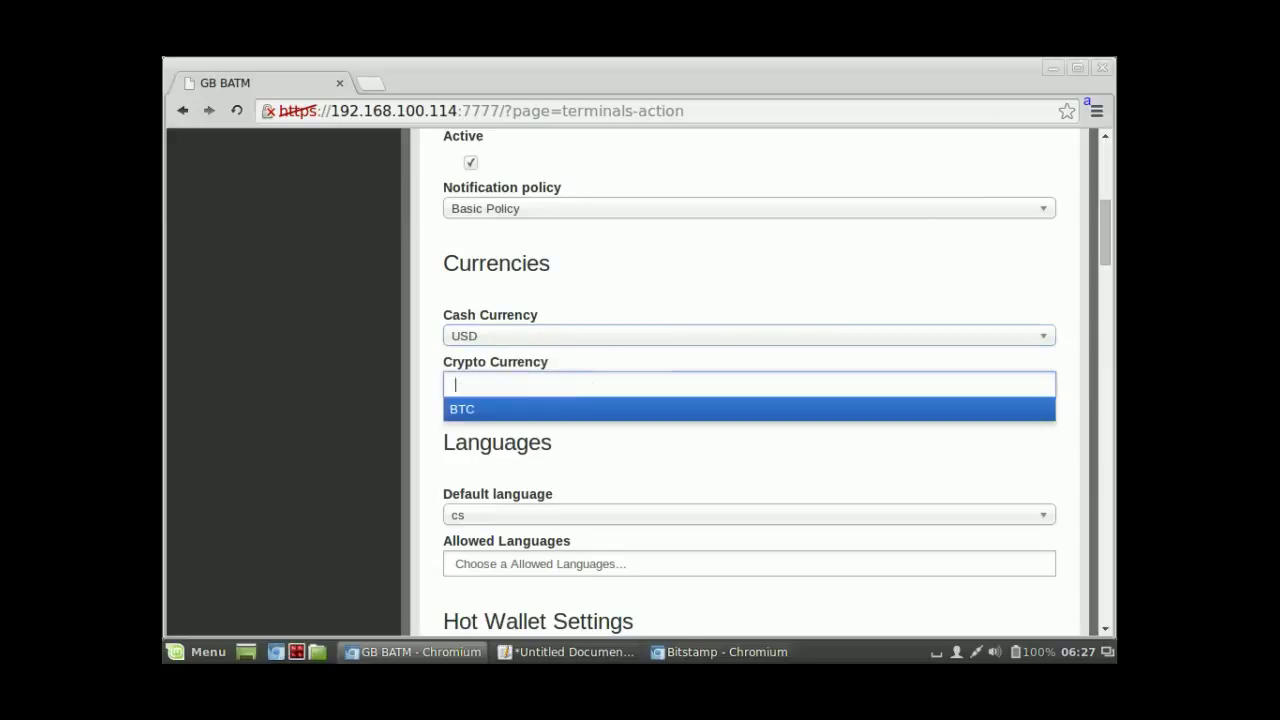
key(Return)
Change the default language from cs to en
scroll(750, 380, down, 1)
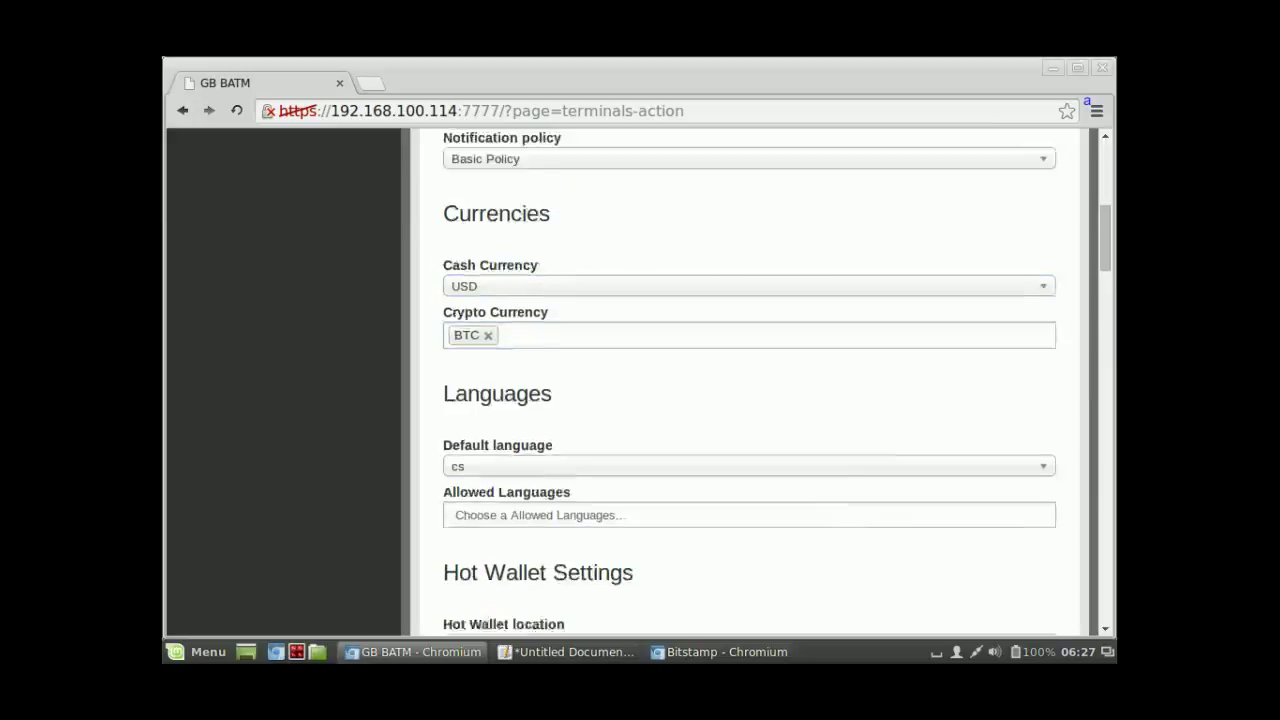
scroll(750, 380, down, 2)
scroll(750, 380, down, 2)
key(Tab)
key(Down)
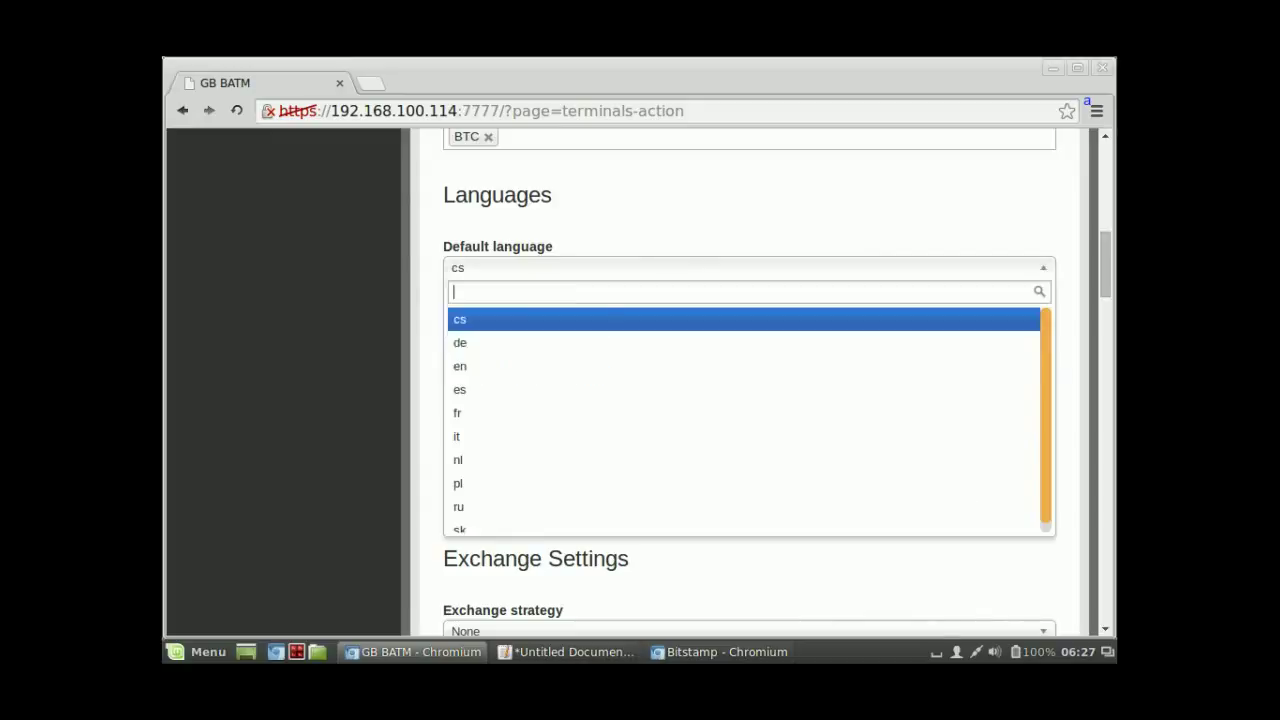
key(Down)
key(Down)
key(Return)
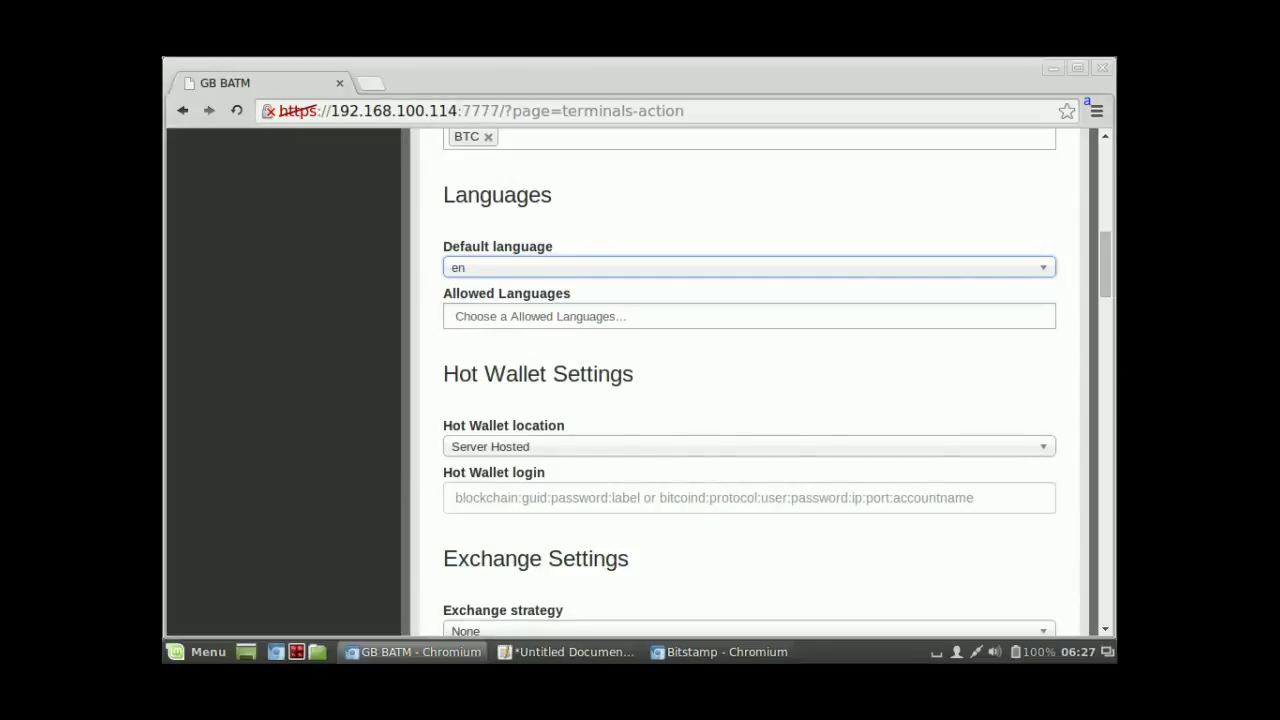
Add en, es, de, it, nl and pl to the allowed languages
key(Tab)
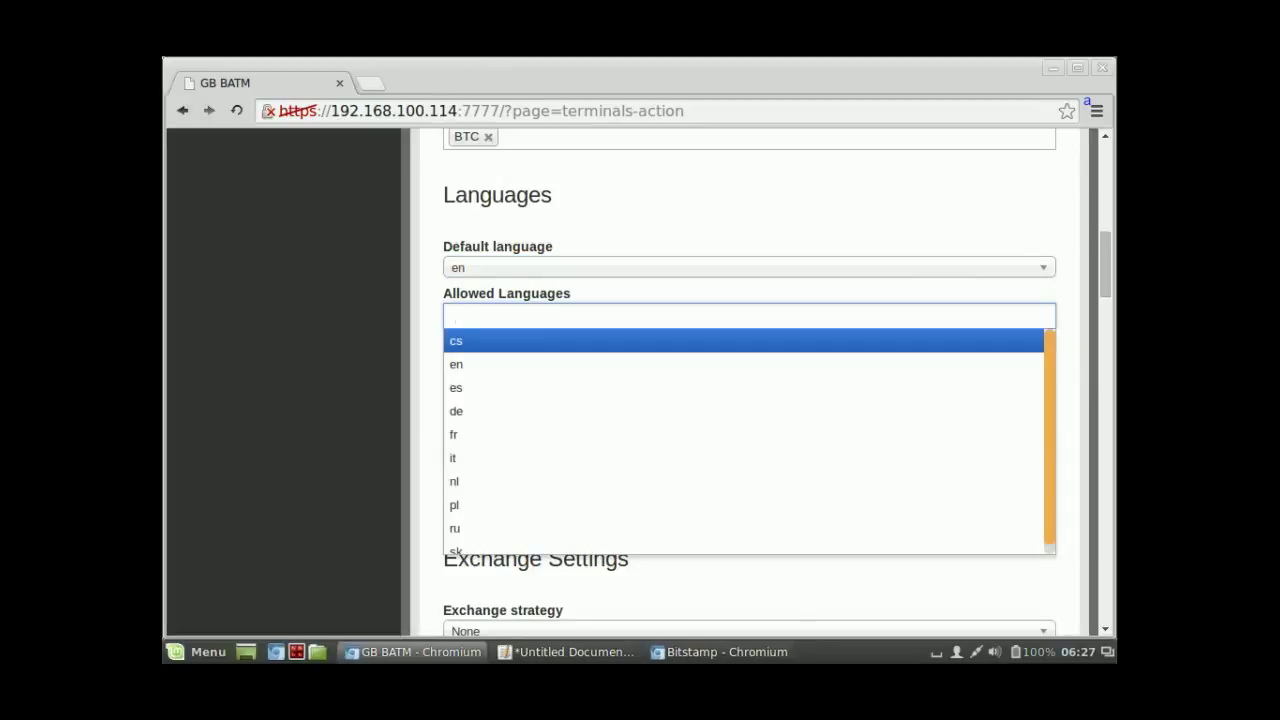
key(Down)
key(Return)
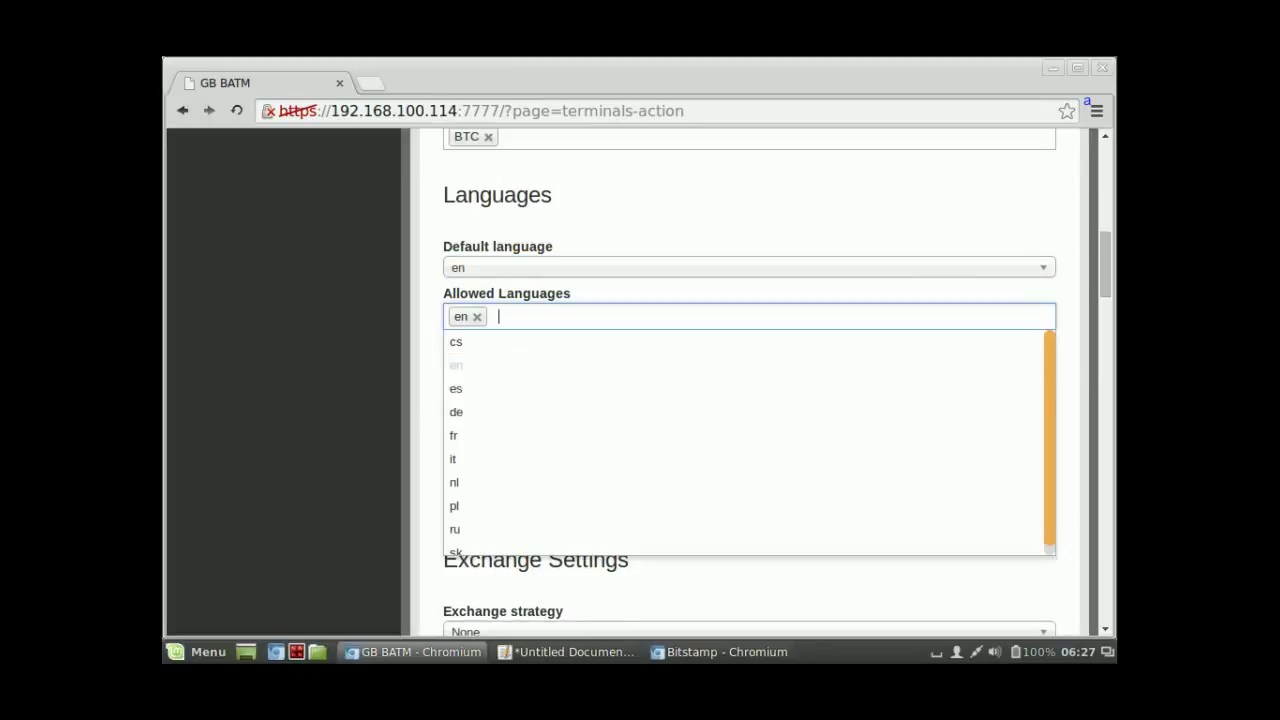
key(Down)
key(Return)
key(Down)
key(Down)
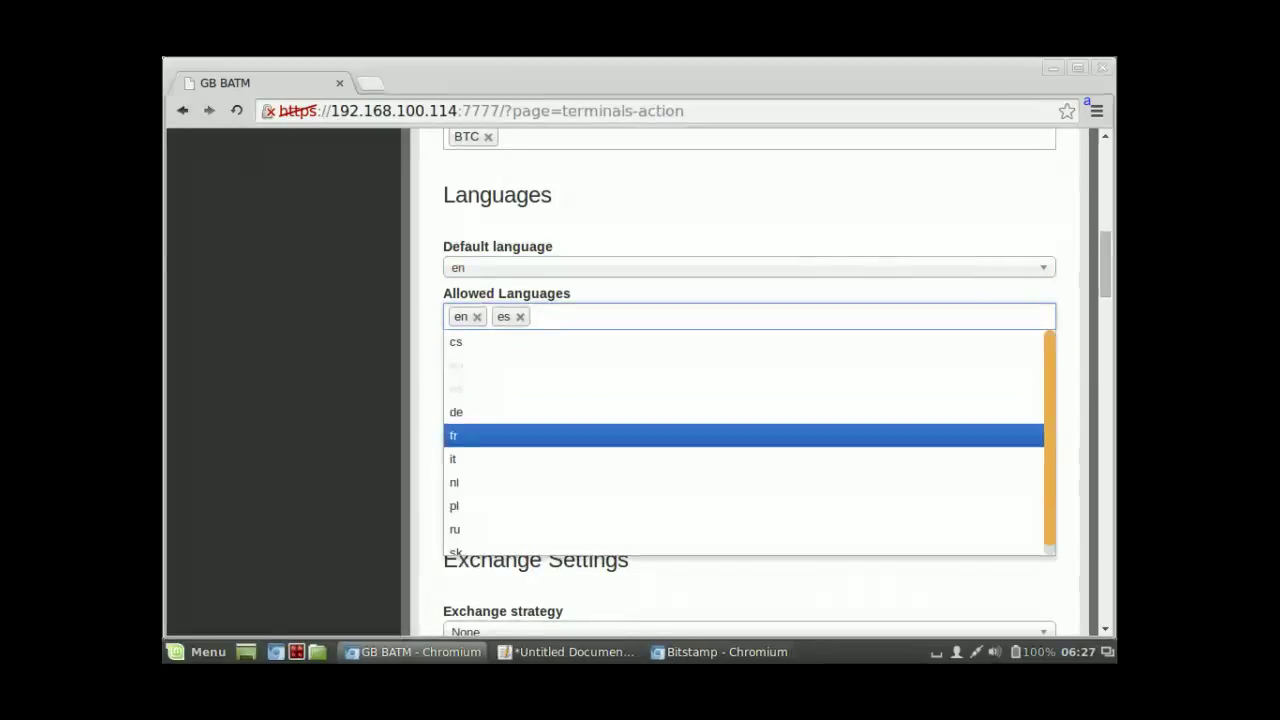
key(Up)
key(Return)
key(Down)
key(Down)
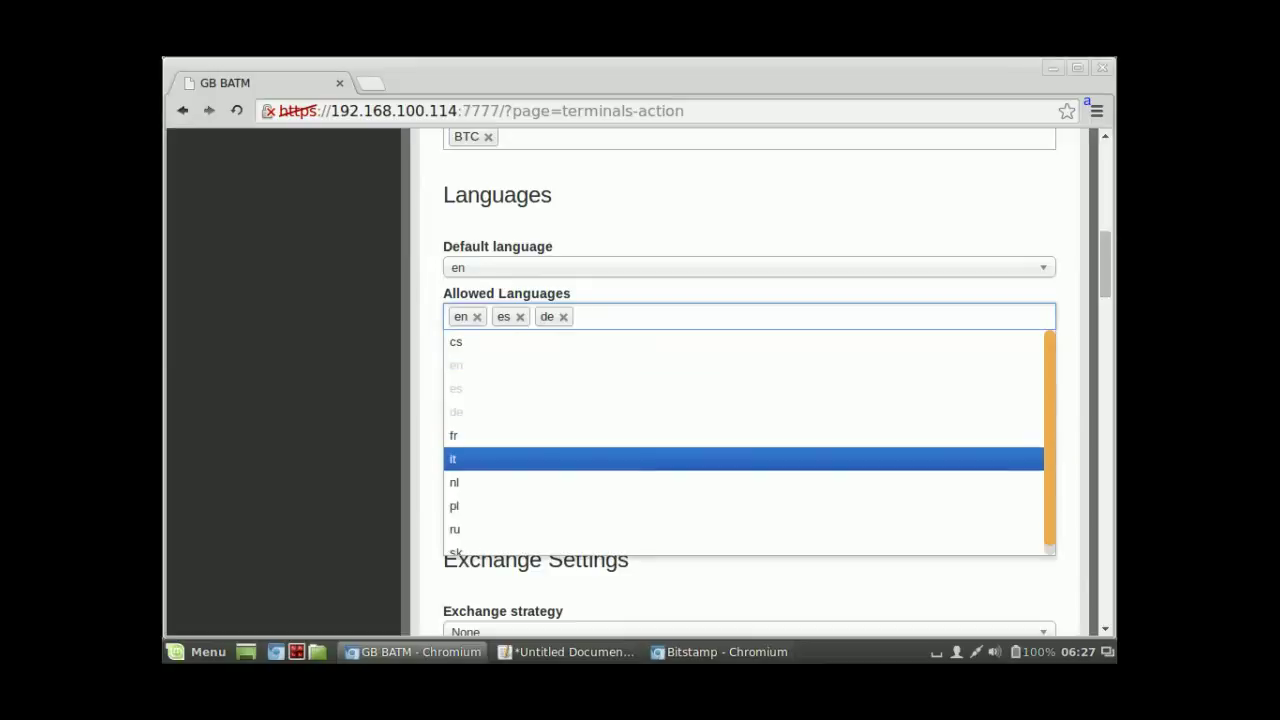
key(Return)
key(Down)
key(Down)
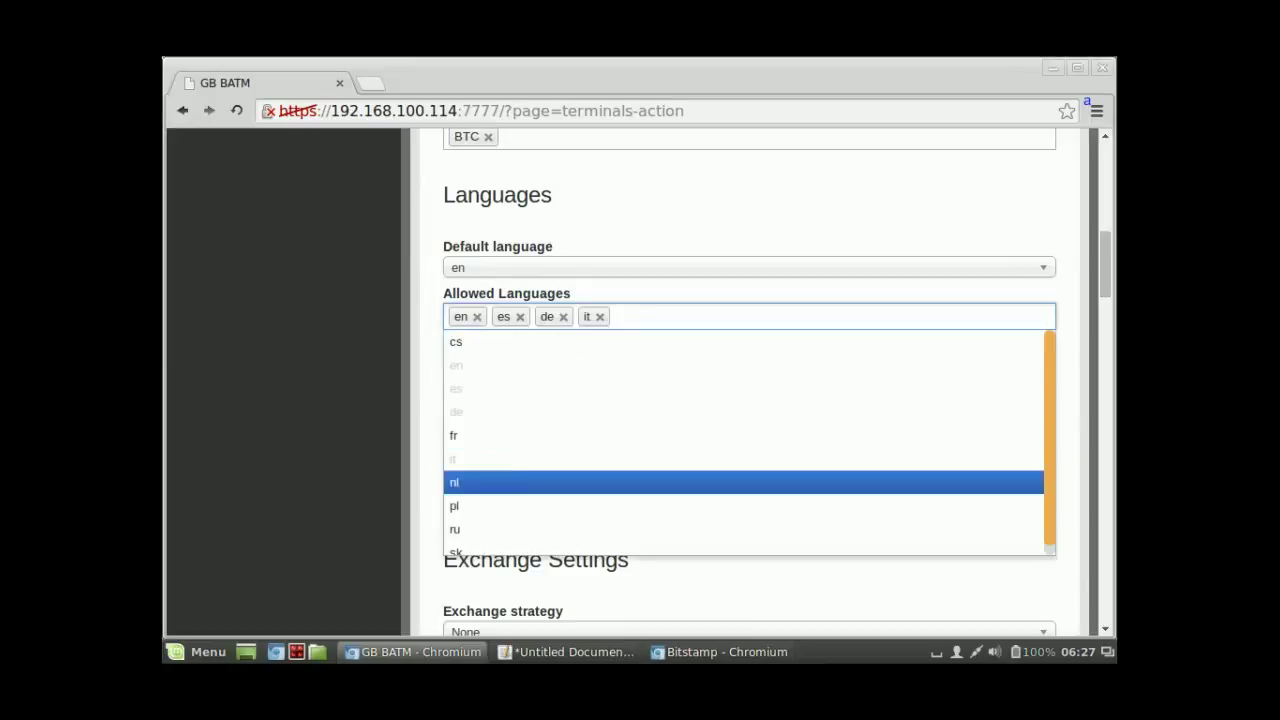
key(Return)
key(Down)
key(Down)
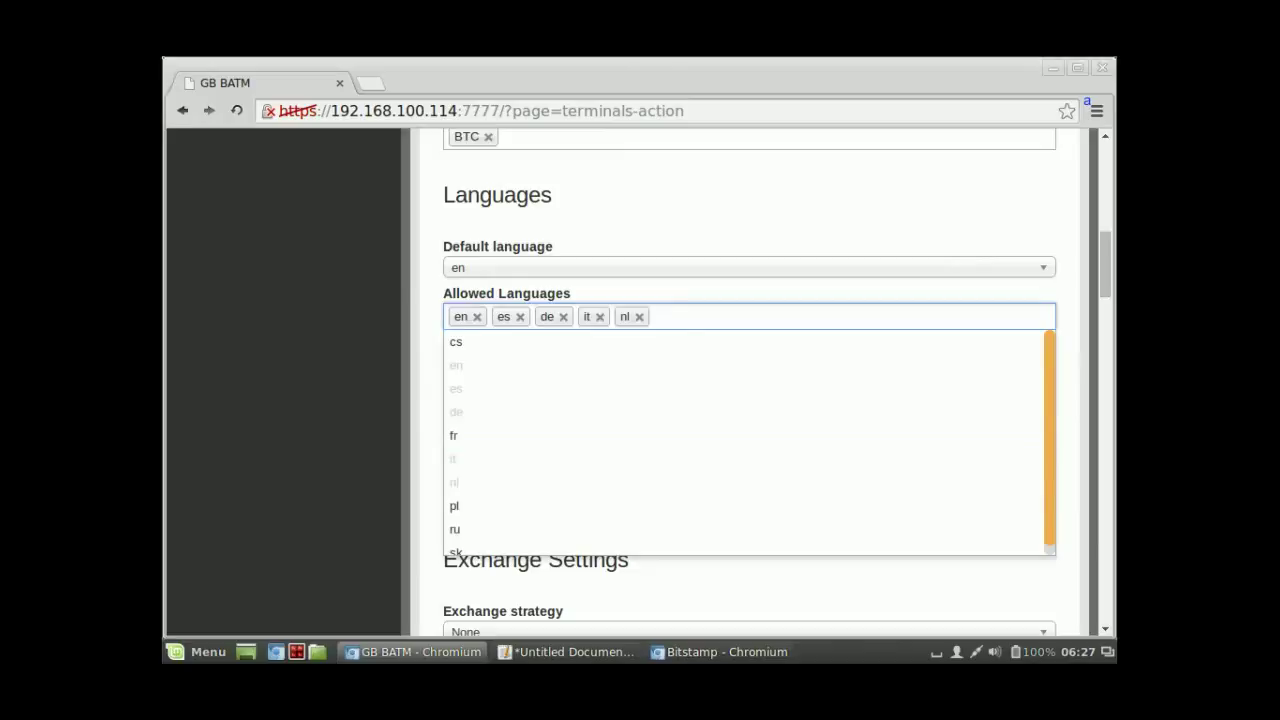
key(Down)
key(Return)
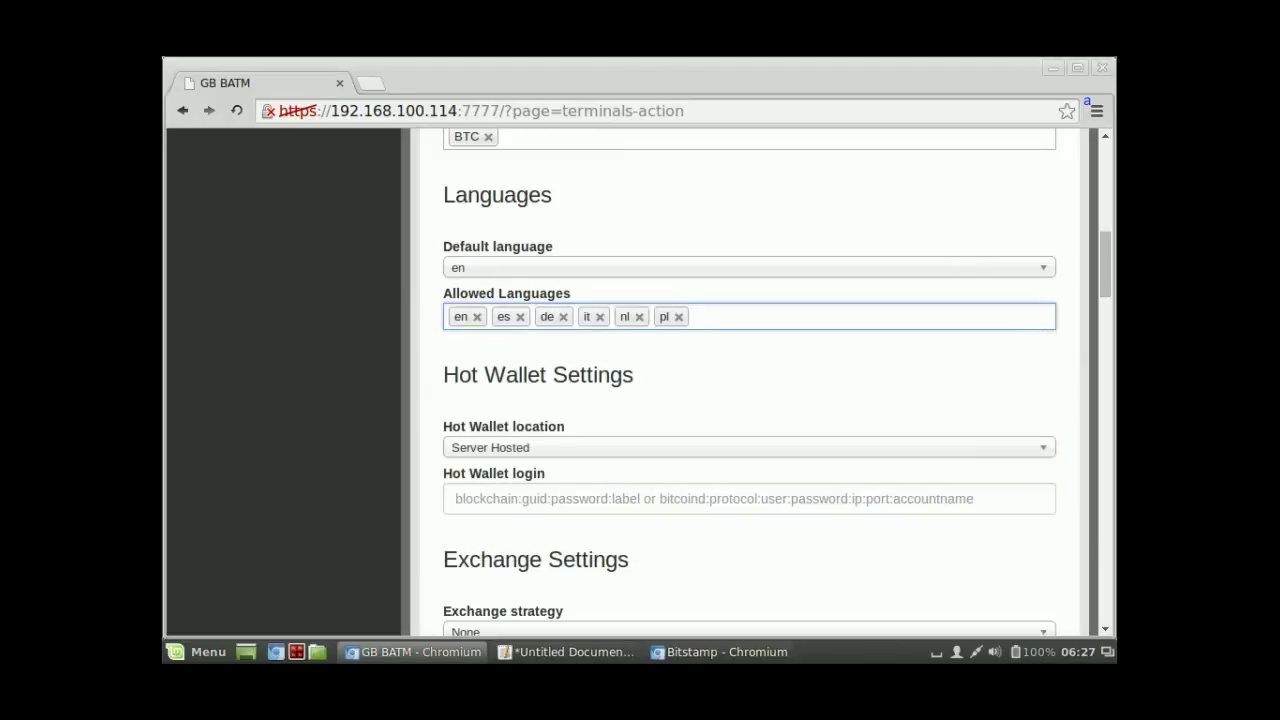
key(Down)
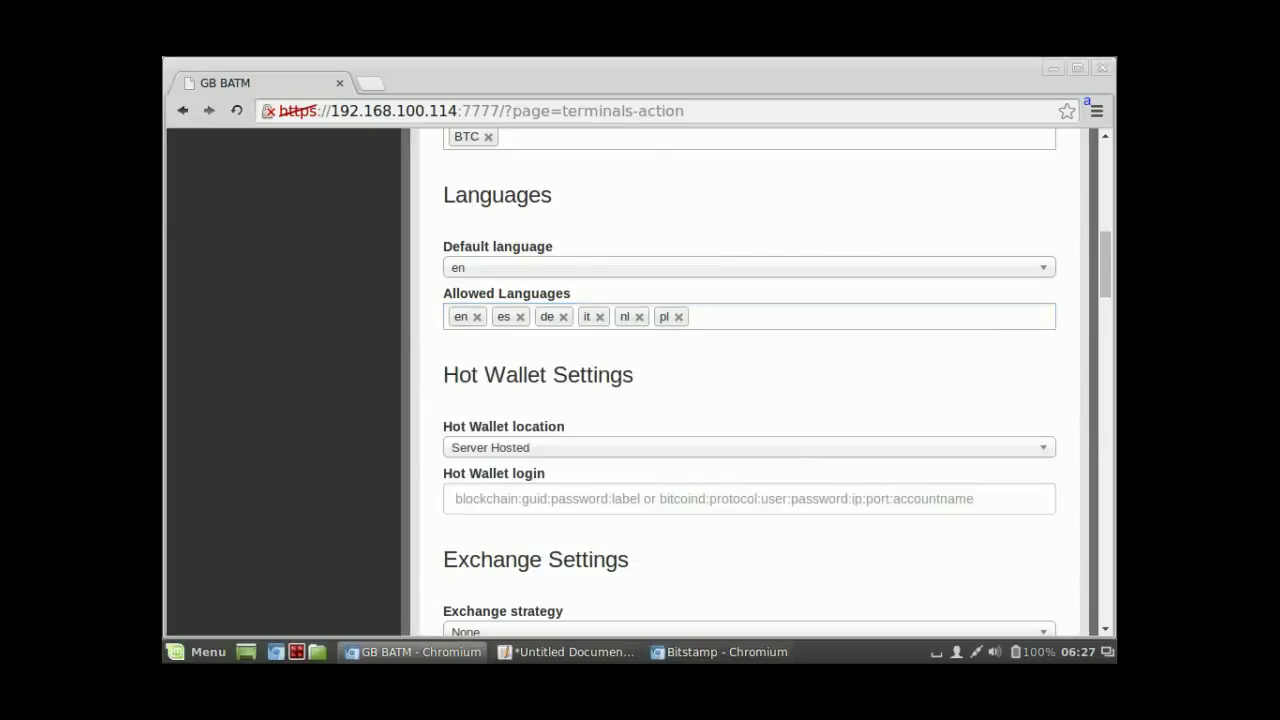
Choose External in the new terminal's Hot Wallet location dropdown
scroll(750, 400, down, 2)
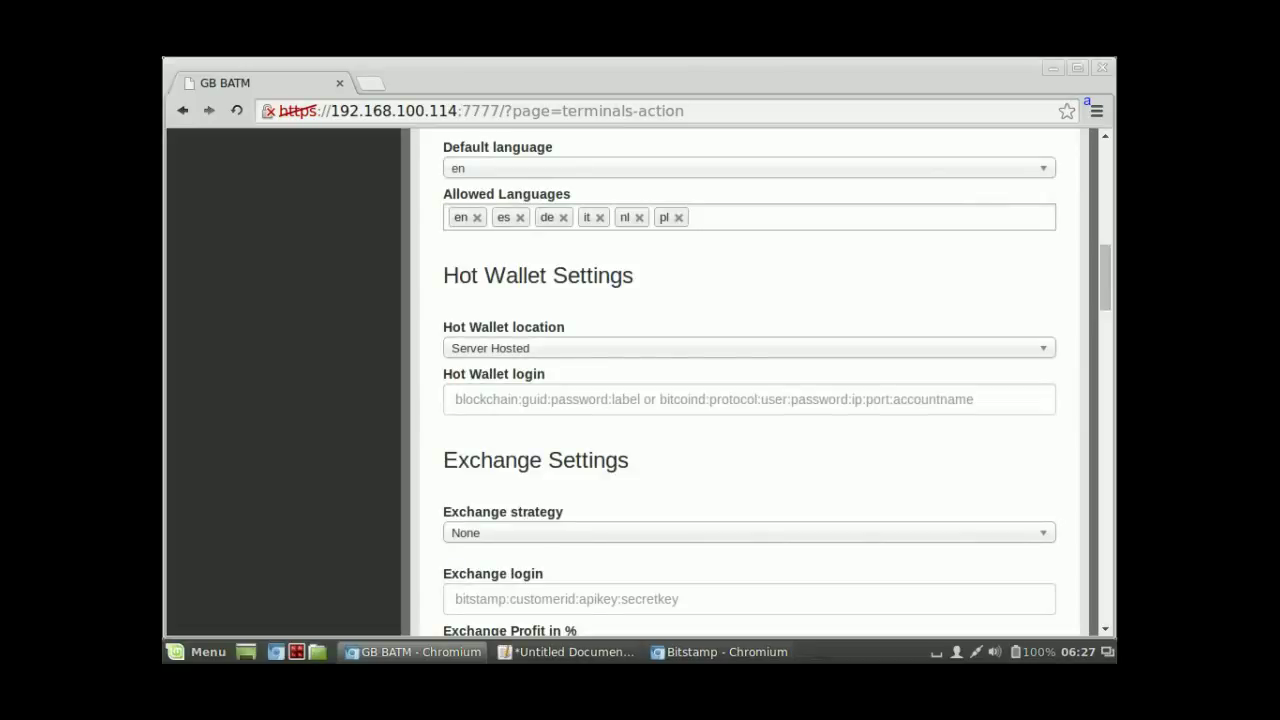
click(748, 348)
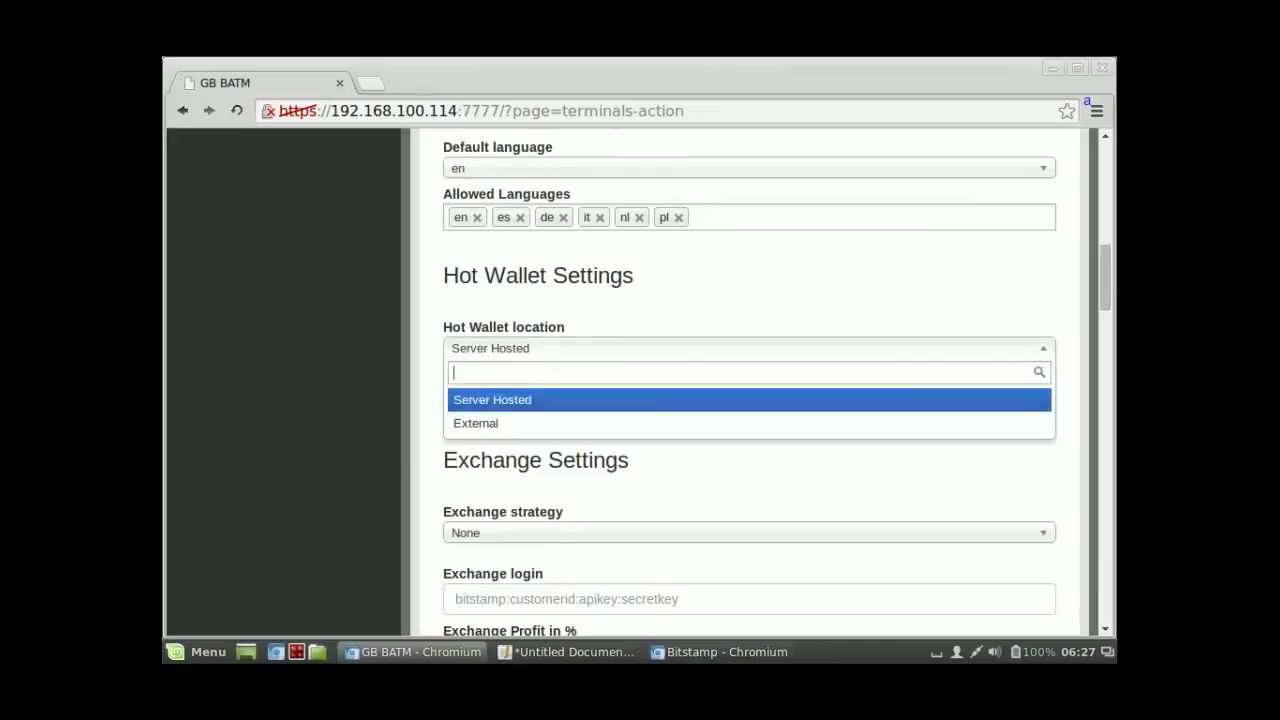
key(Down)
key(Return)
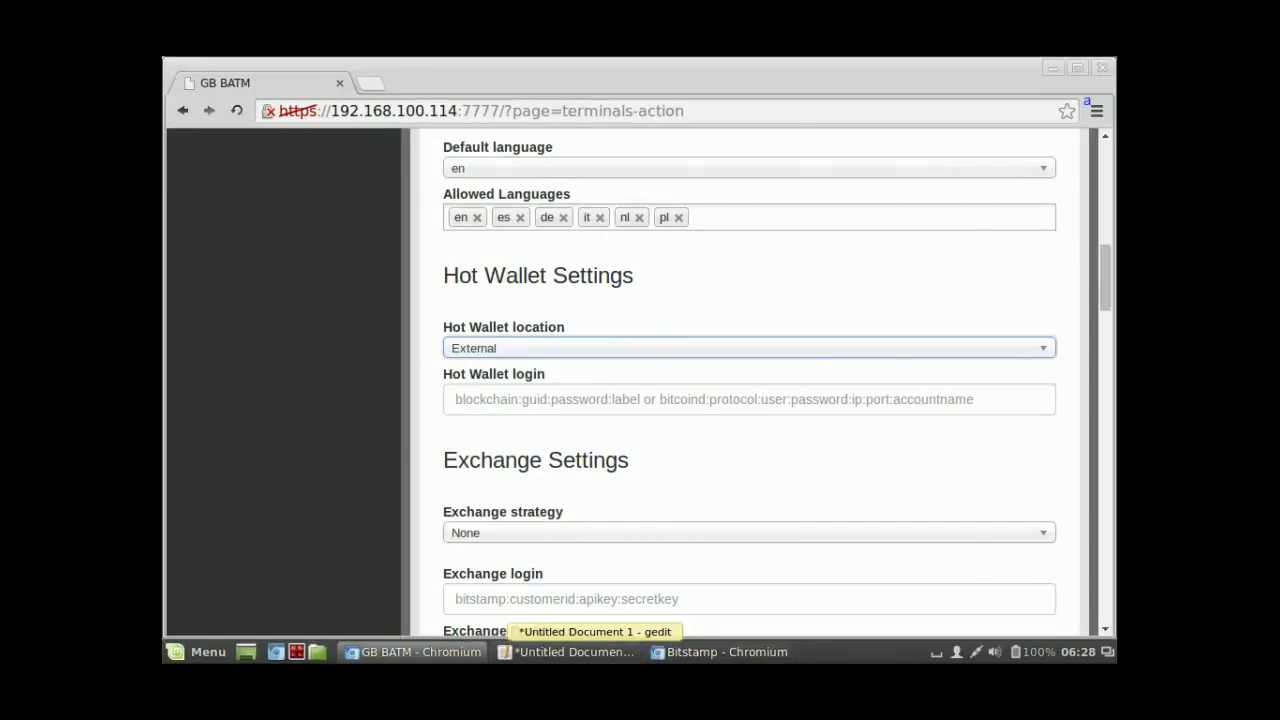
In gedit, add a 'blockchain:' line with the wallet identifier appended and a colon
click(570, 652)
key(Down)
key(Down)
key(Down)
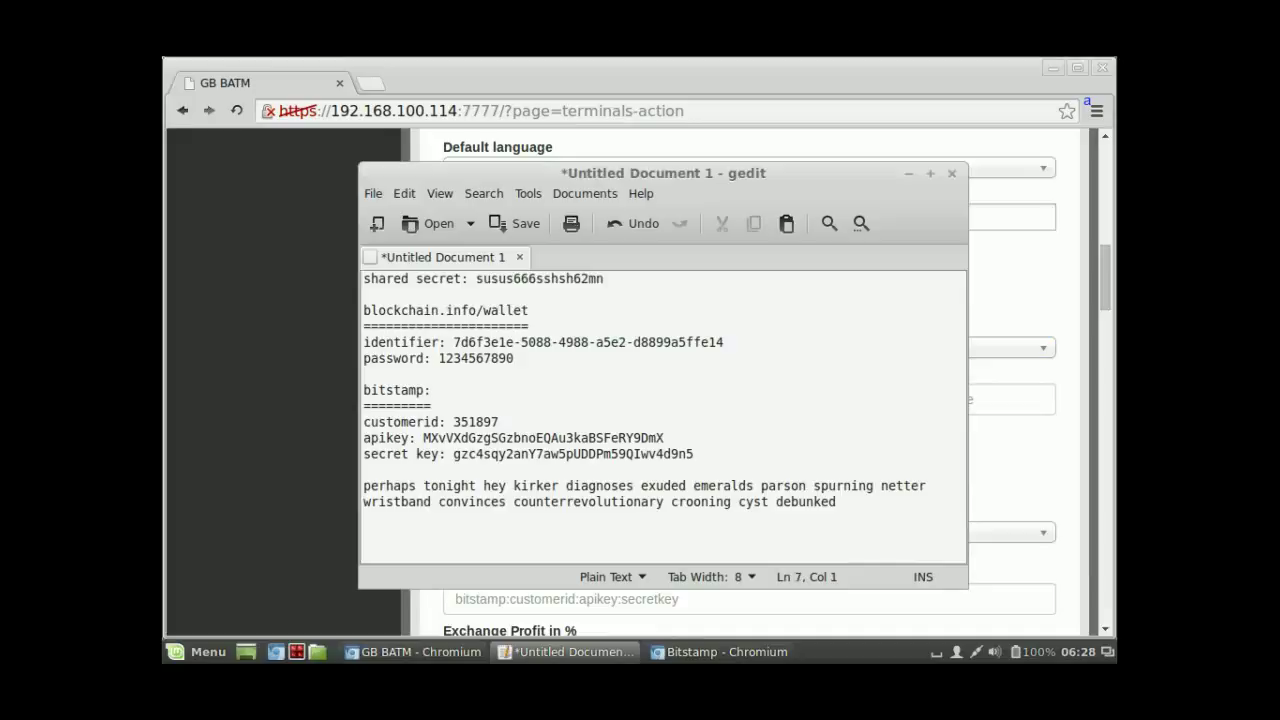
text(block)
text(chain:)
key(Up)
key(Up)
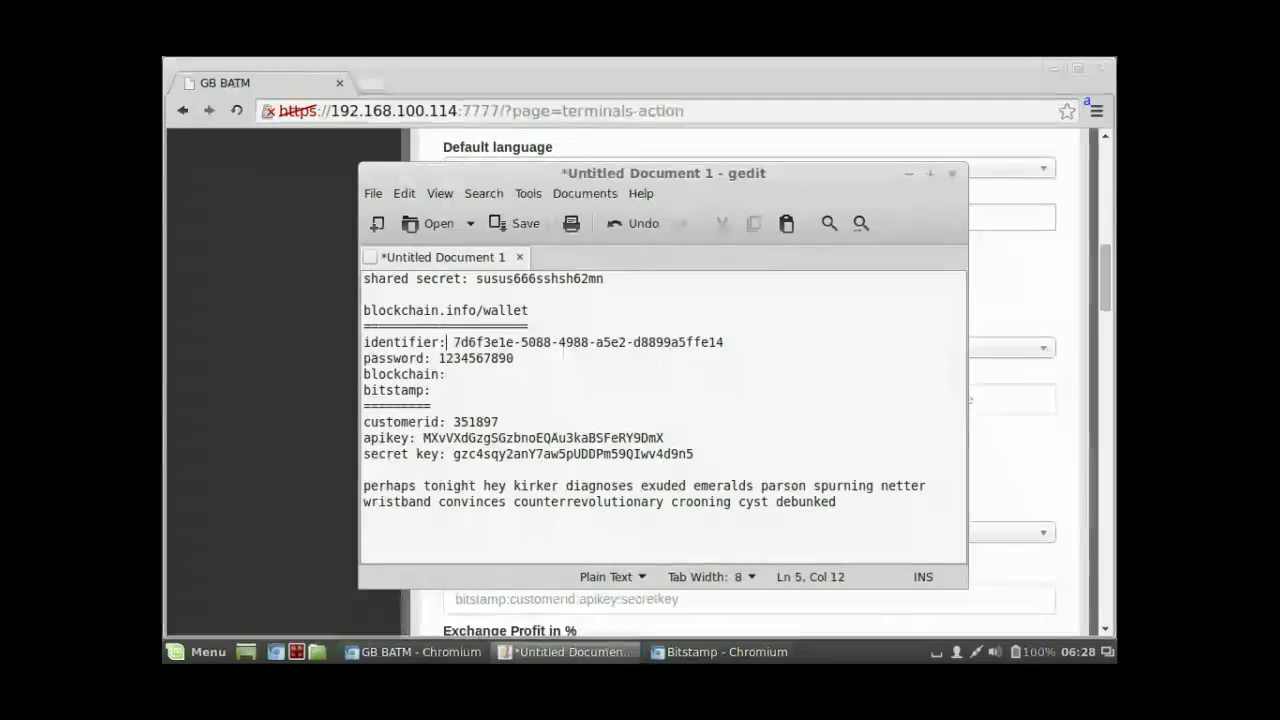
key(Right)
key(ctrl+shift+Right)
key(ctrl+shift+Right)
key(ctrl+shift+Right)
key(ctrl+shift+Right)
key(ctrl+shift+Right)
key(ctrl+shift+Right)
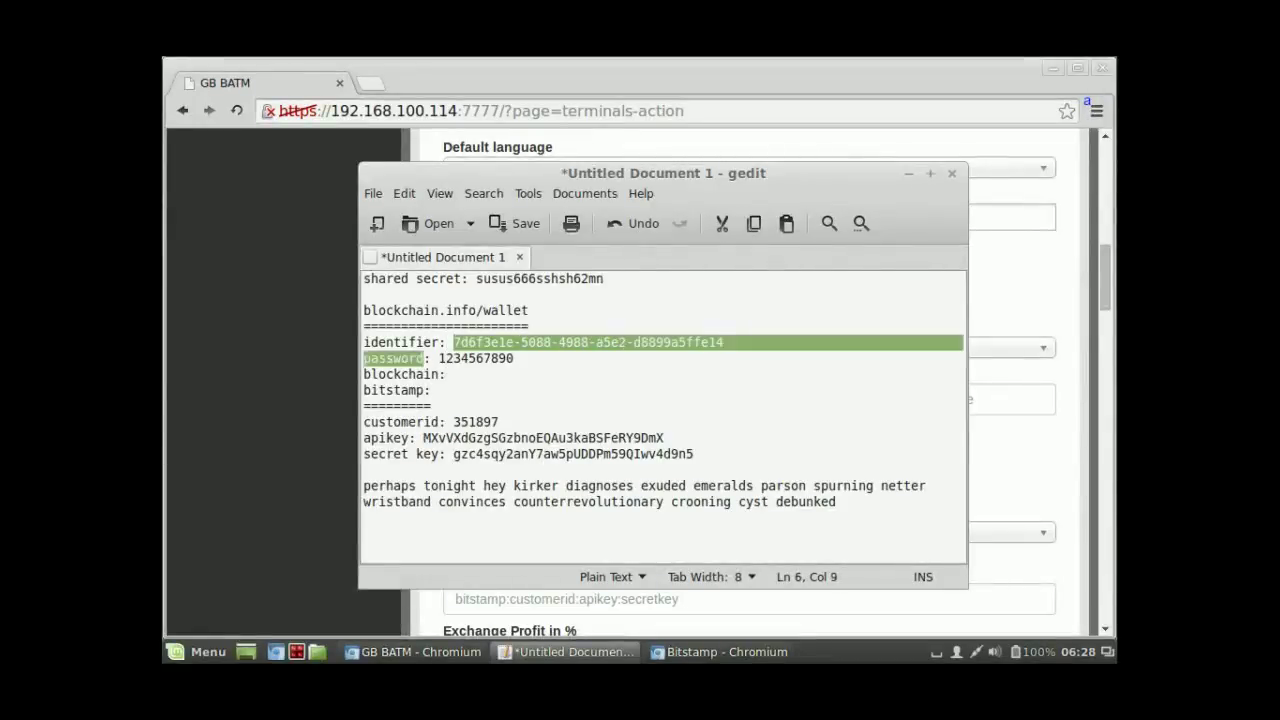
key(ctrl+shift+Left)
key(ctrl+shift+Left)
key(ctrl+shift+Right)
key(ctrl+c)
key(Down)
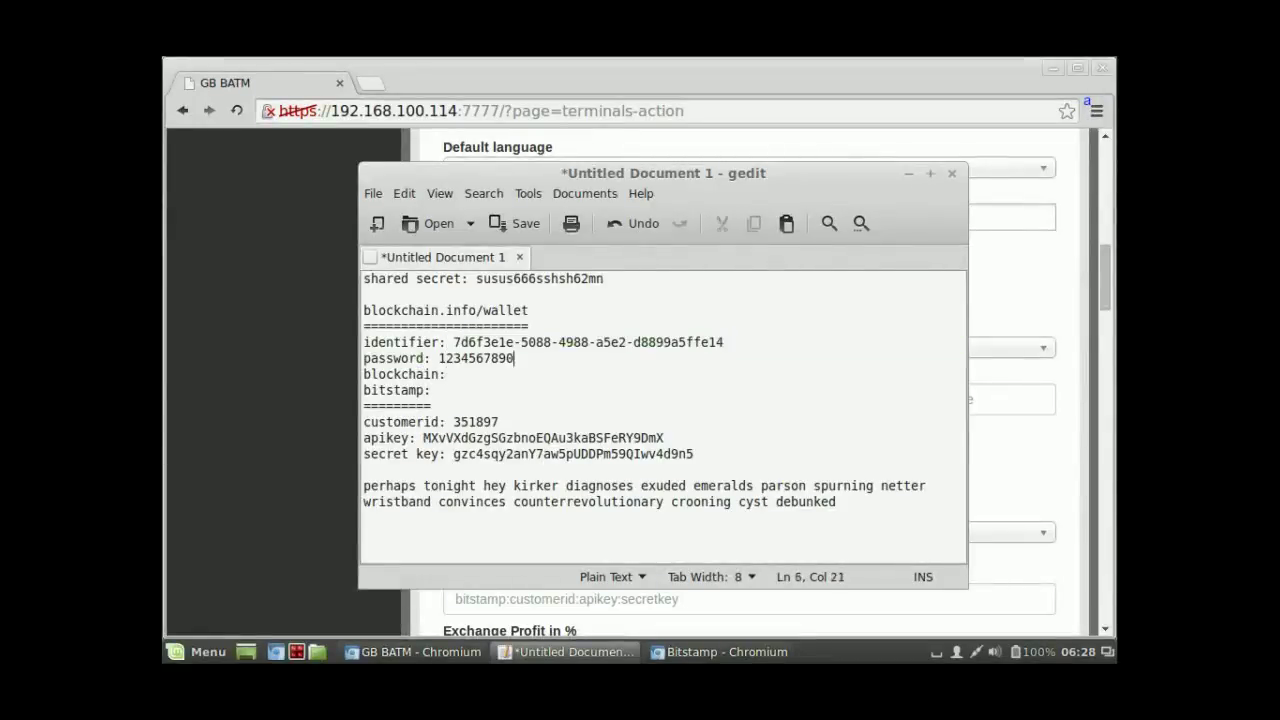
key(Down)
key(ctrl+v)
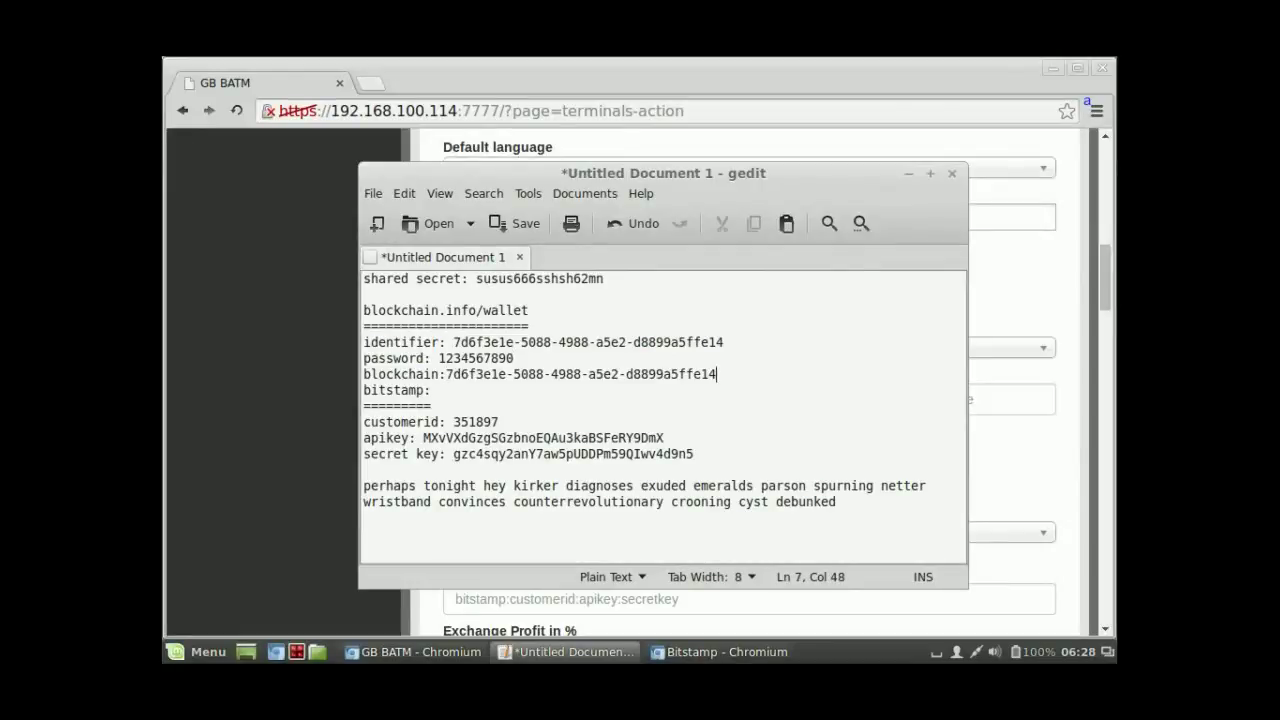
text(:)
Append the wallet password to the blockchain line and select the combined line
key(Up)
key(ctrl+shift+Left)
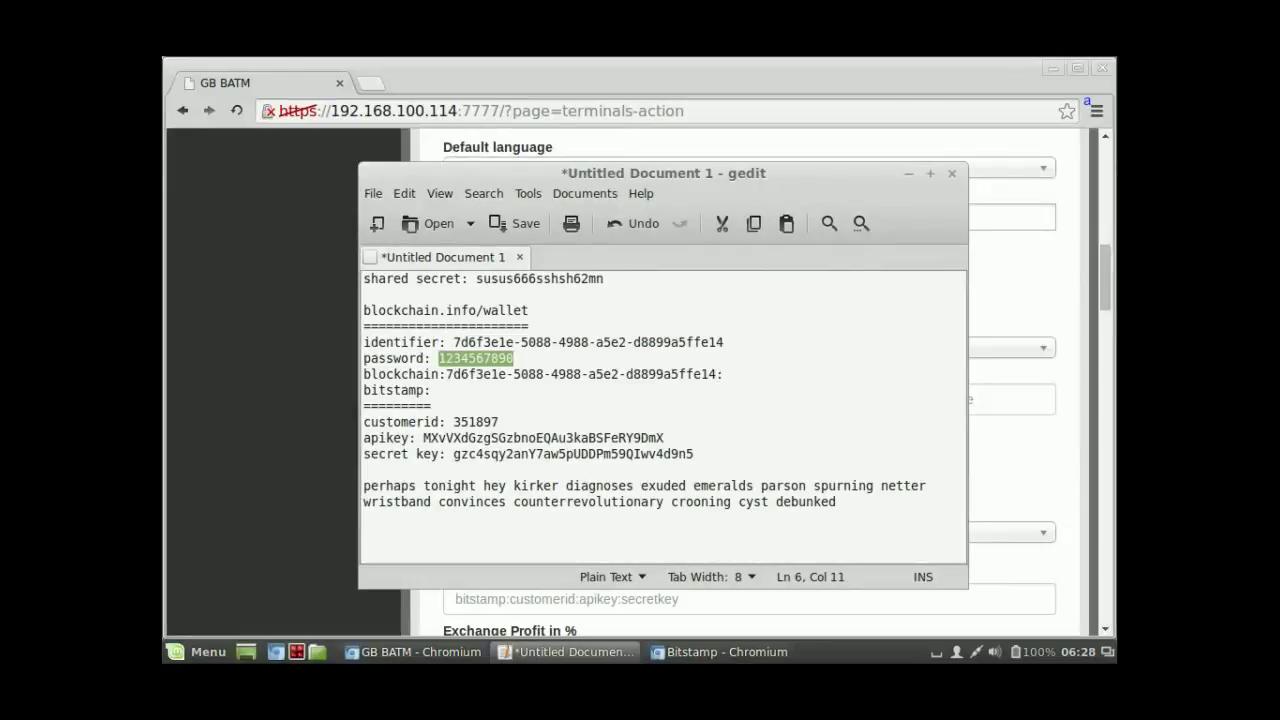
key(ctrl+c)
key(Down)
key(End)
key(ctrl+v)
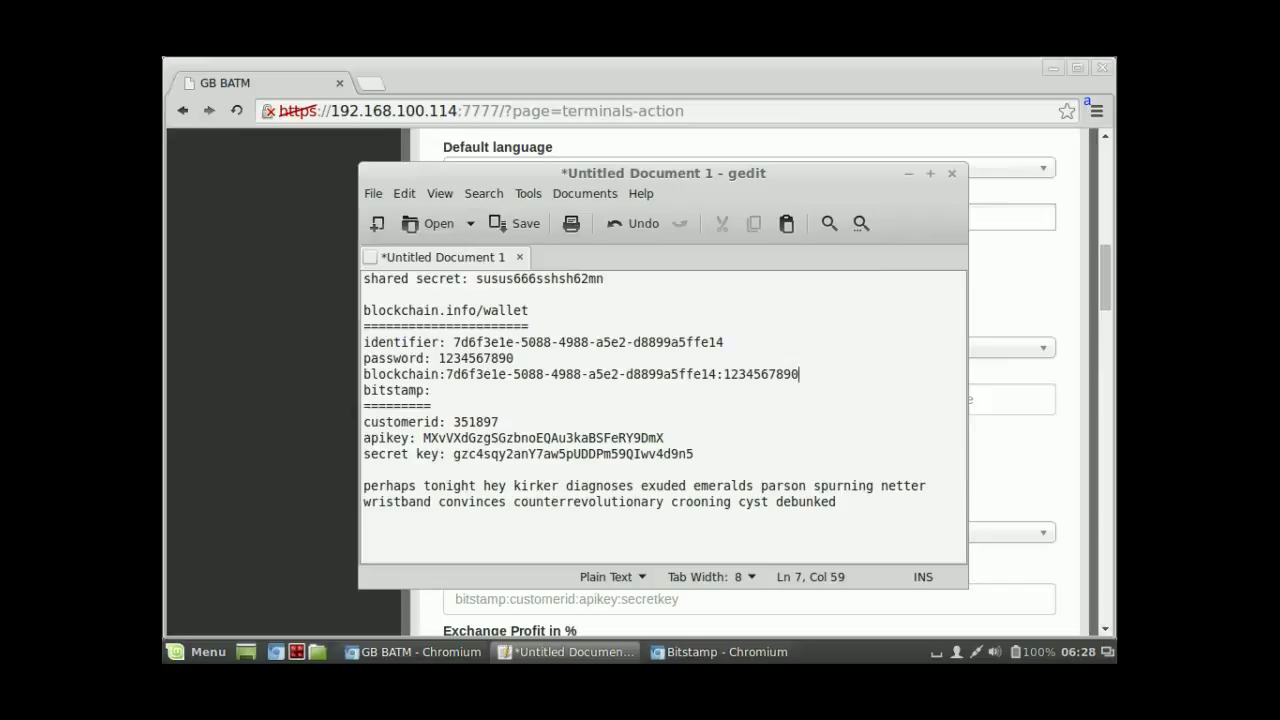
key(ctrl+shift+Left)
key(ctrl+shift+Left)
key(ctrl+shift+Left)
key(ctrl+shift+Left)
key(ctrl+shift+Left)
key(ctrl+shift+Left)
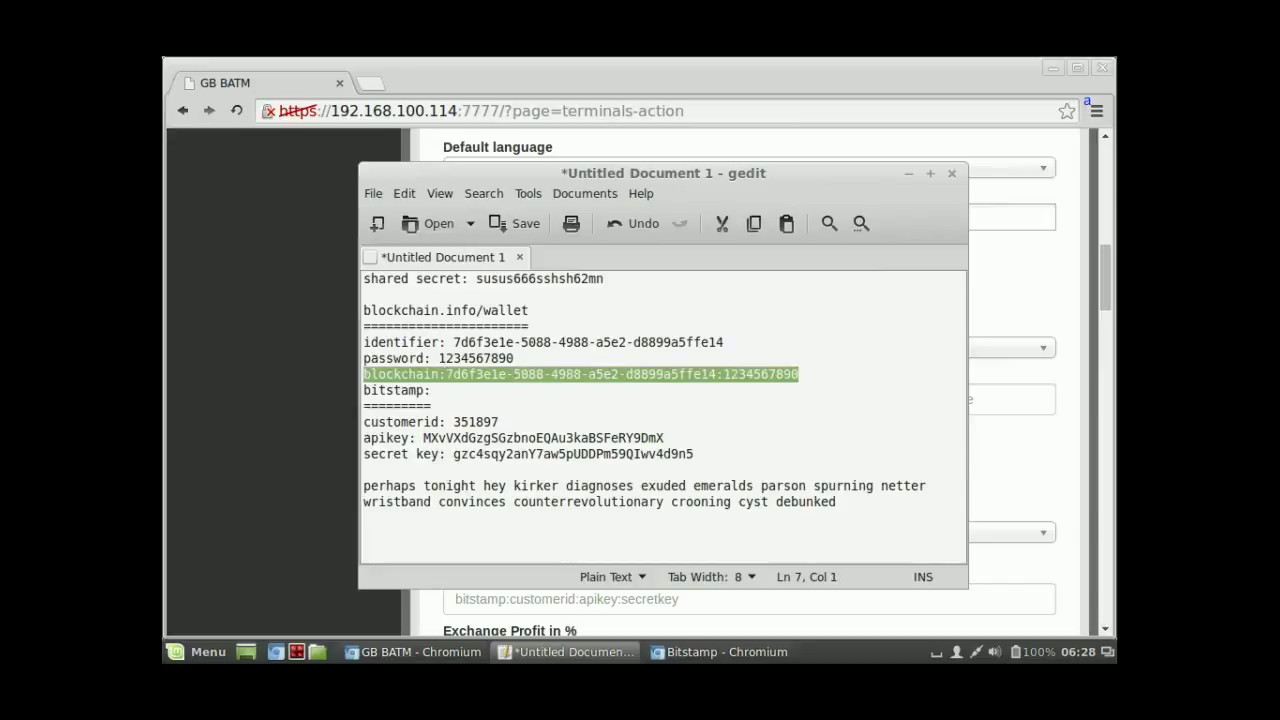
Paste the combined blockchain credentials into the Hot wallet login field
key(alt+Tab)
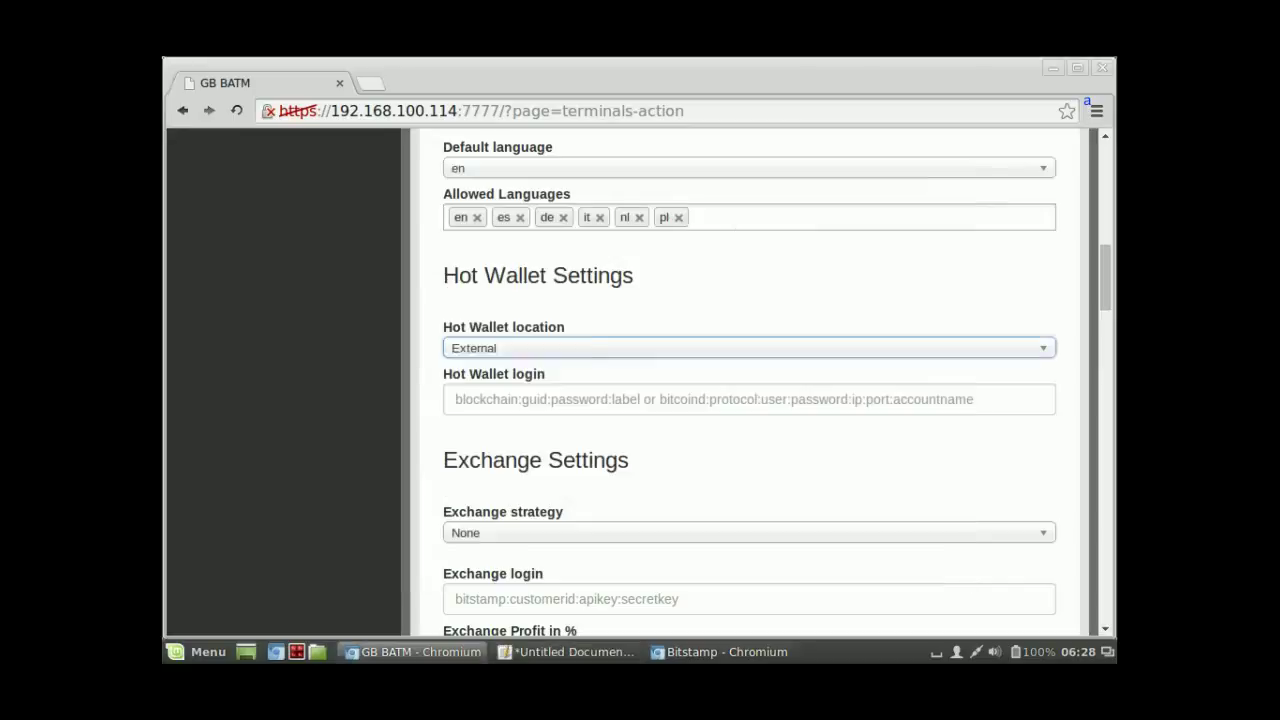
click(749, 399)
key(ctrl+v)
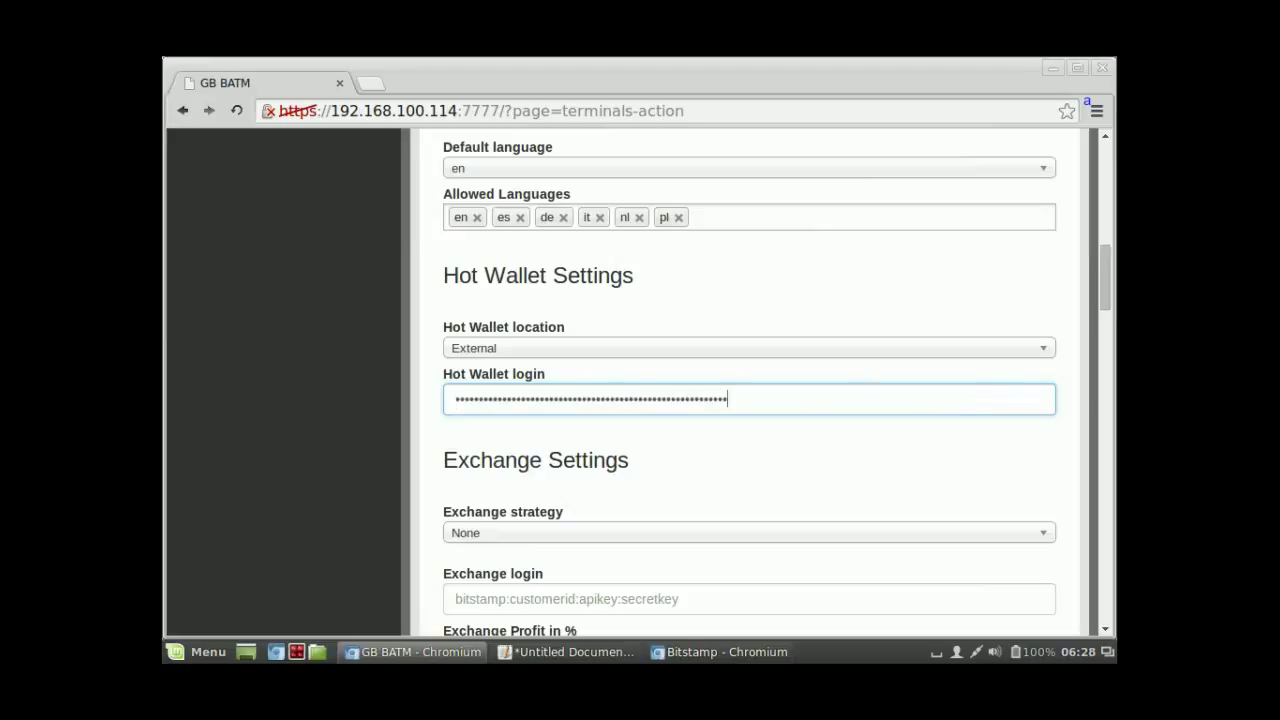
scroll(750, 400, down, 2)
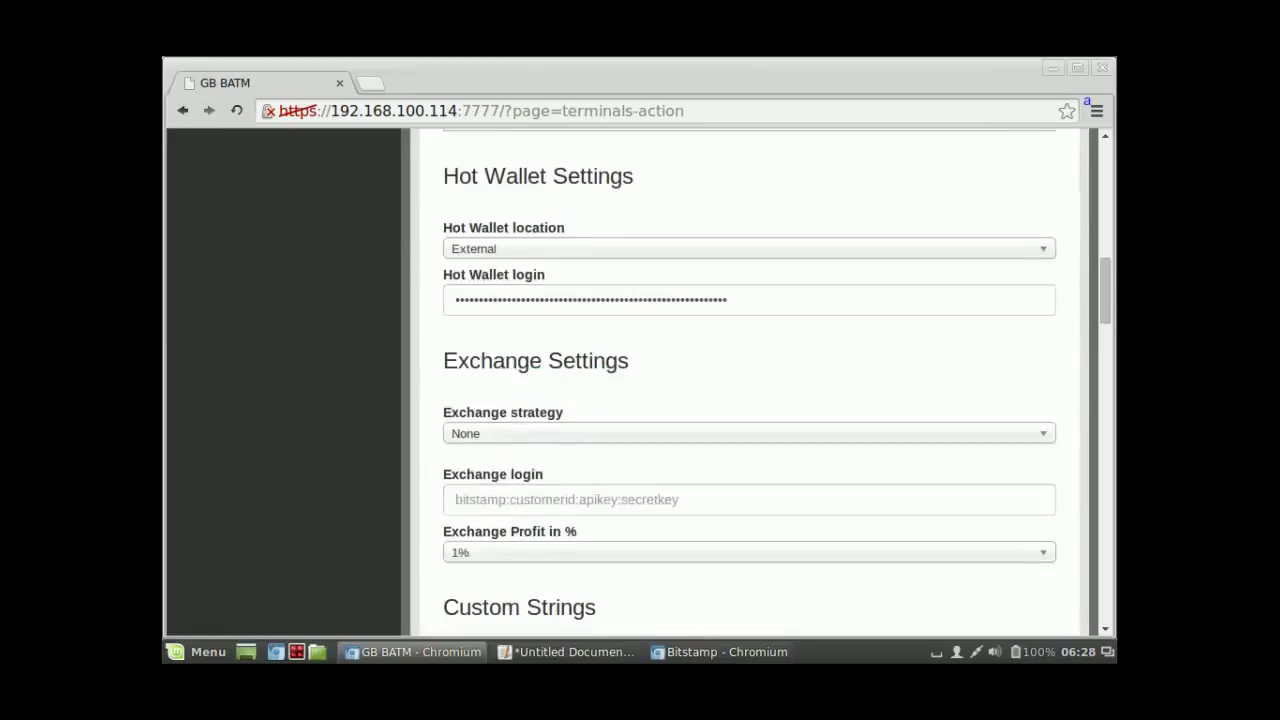
scroll(750, 400, down, 1)
Change the Exchange strategy from None to Send to Hot Wallet with Fallback
click(749, 384)
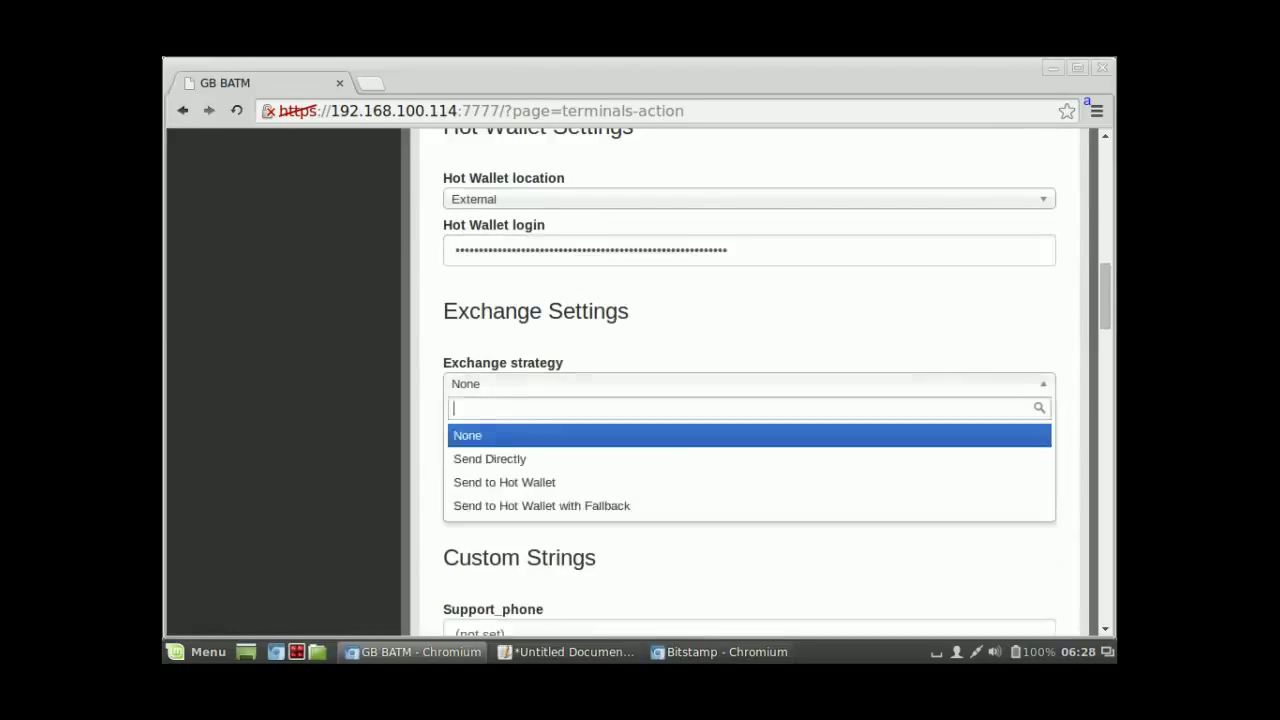
key(Escape)
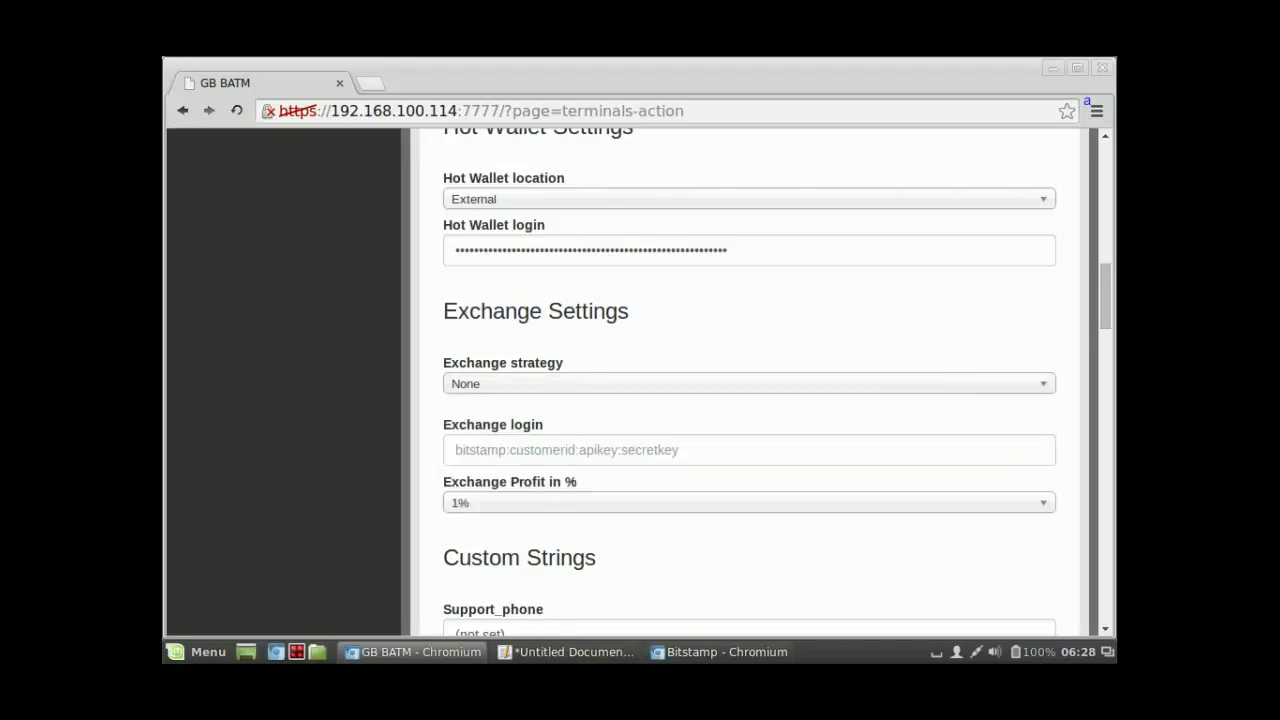
scroll(750, 400, down, 1)
key(Return)
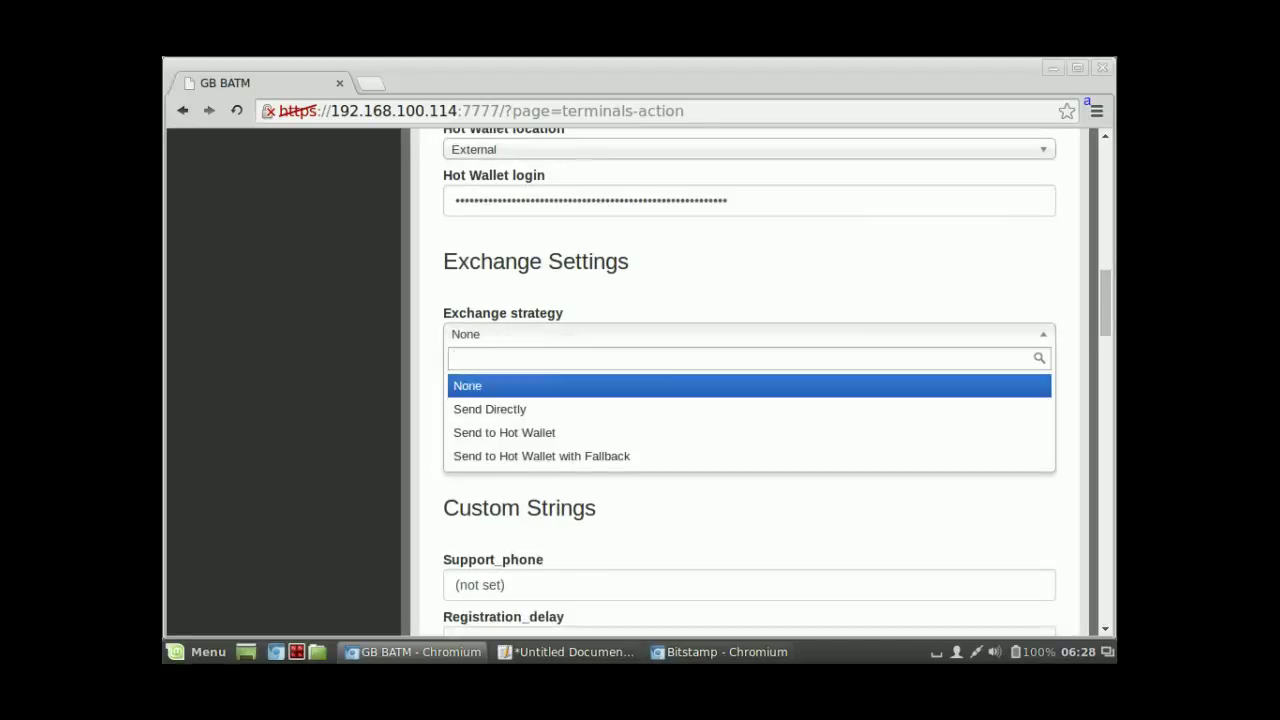
key(Escape)
key(Return)
key(Escape)
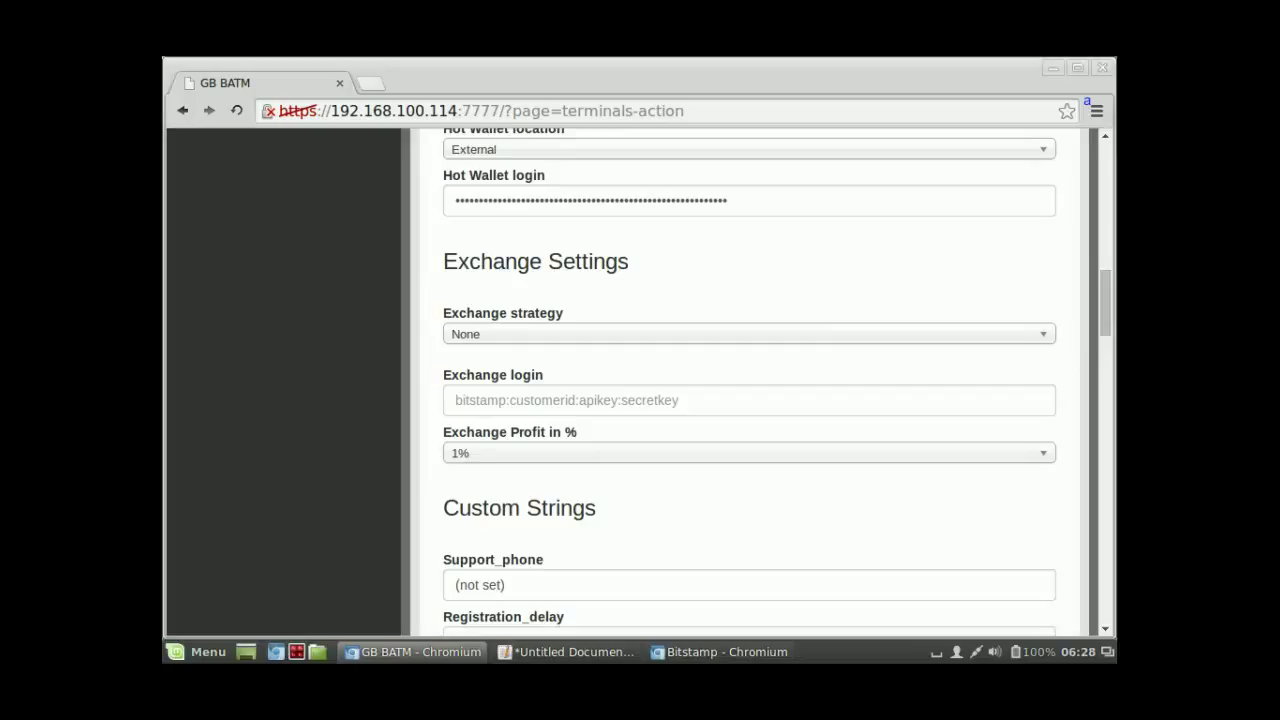
key(Down)
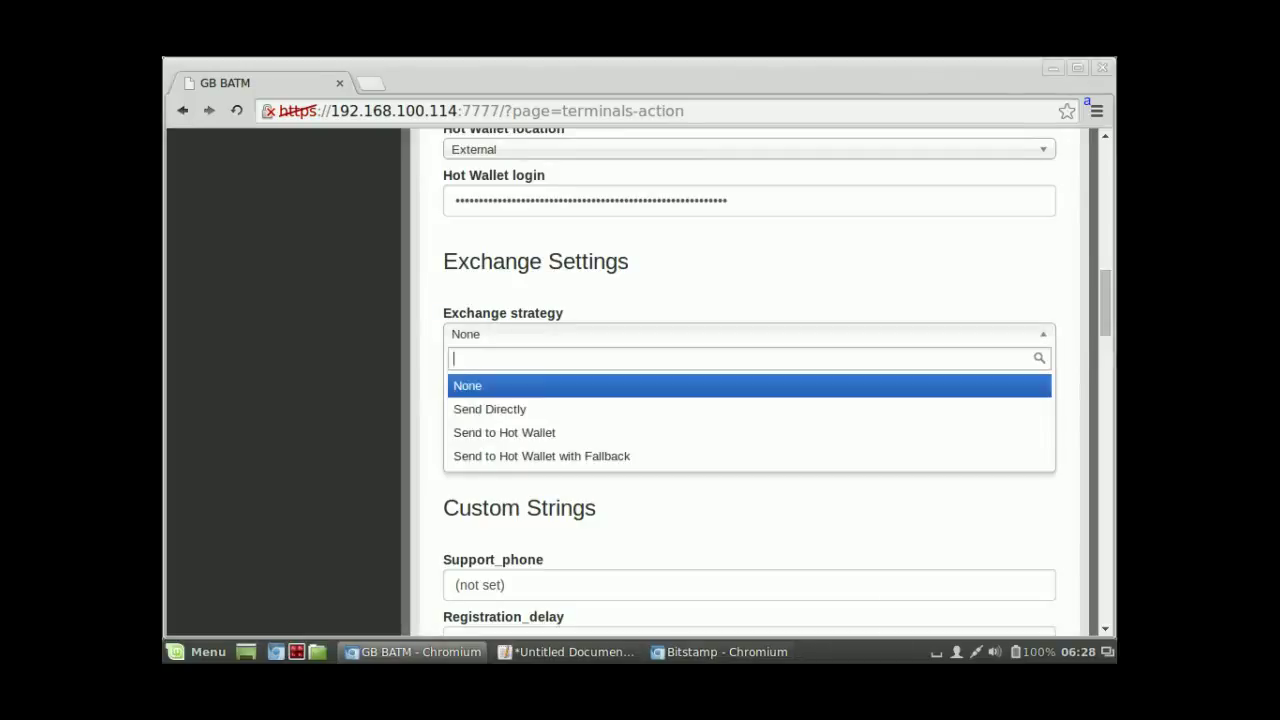
key(Down)
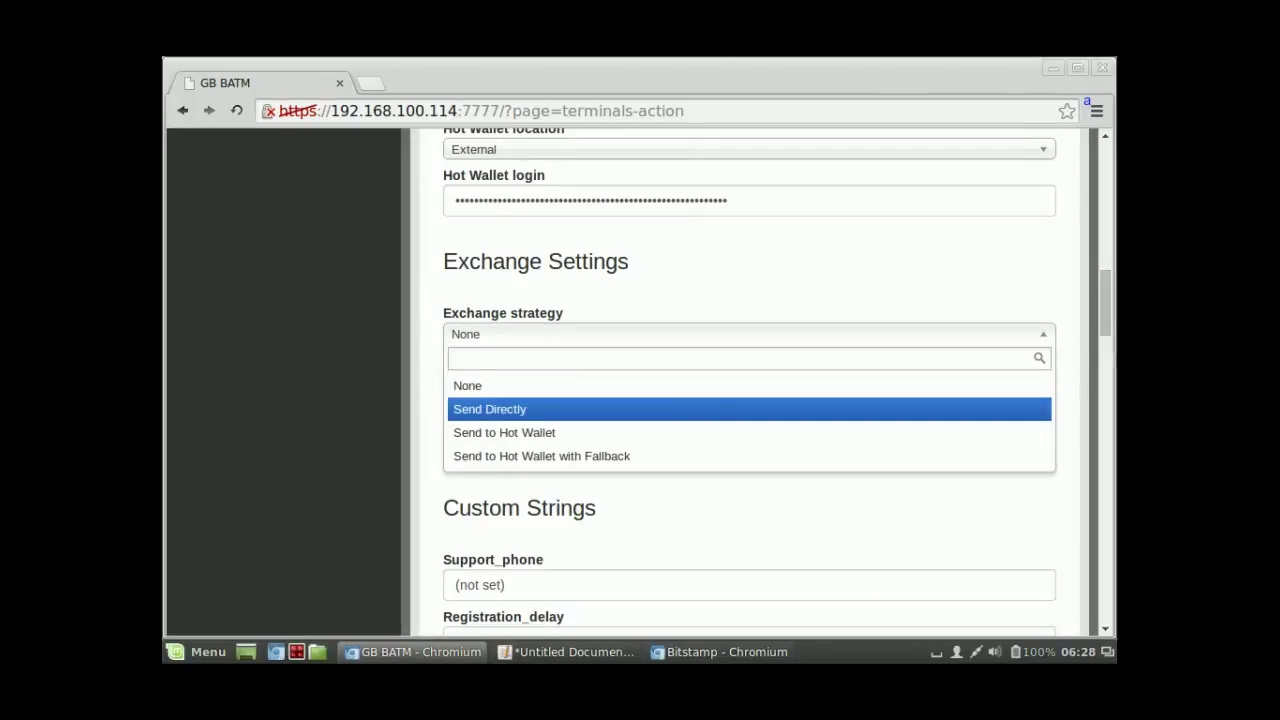
key(Up)
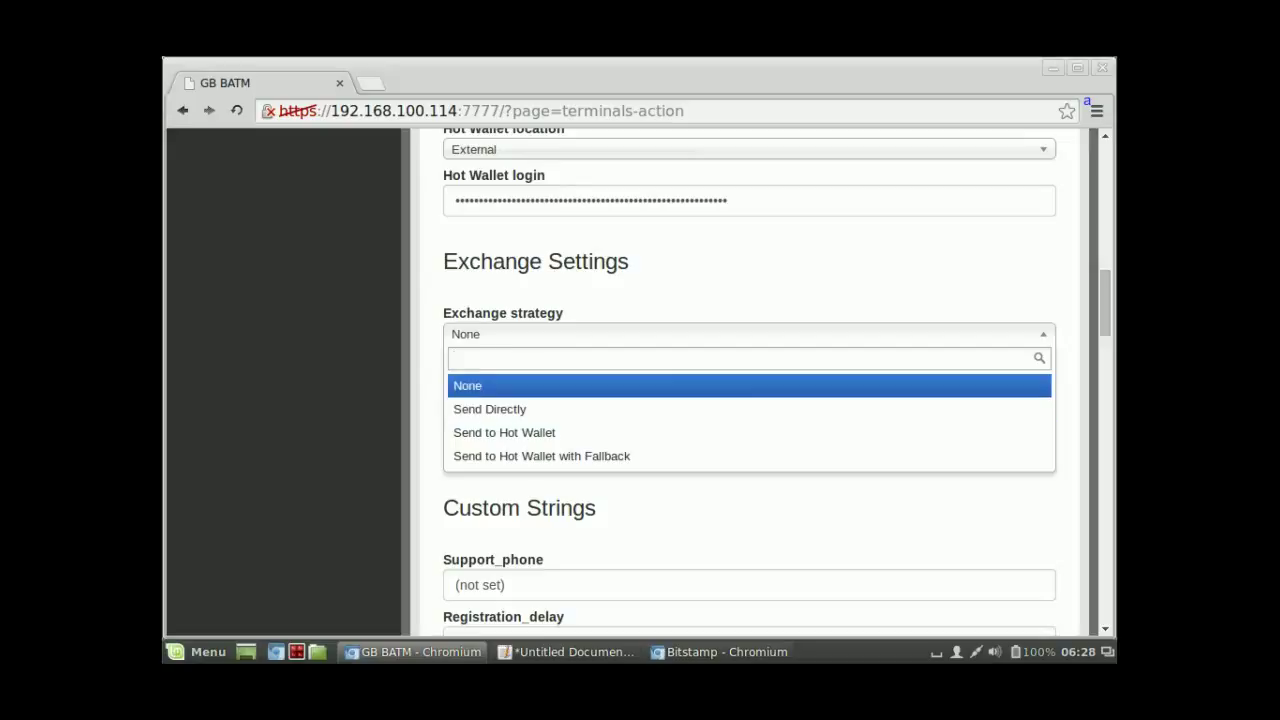
key(Down)
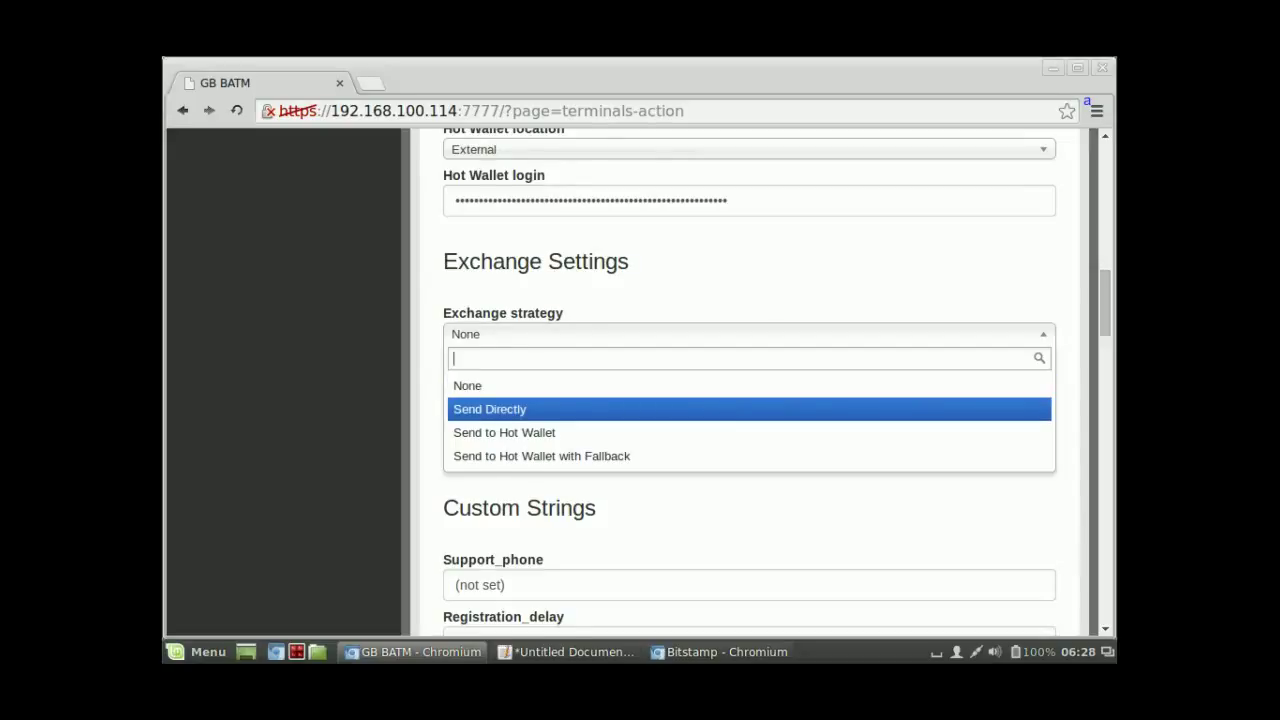
key(Down)
key(Down)
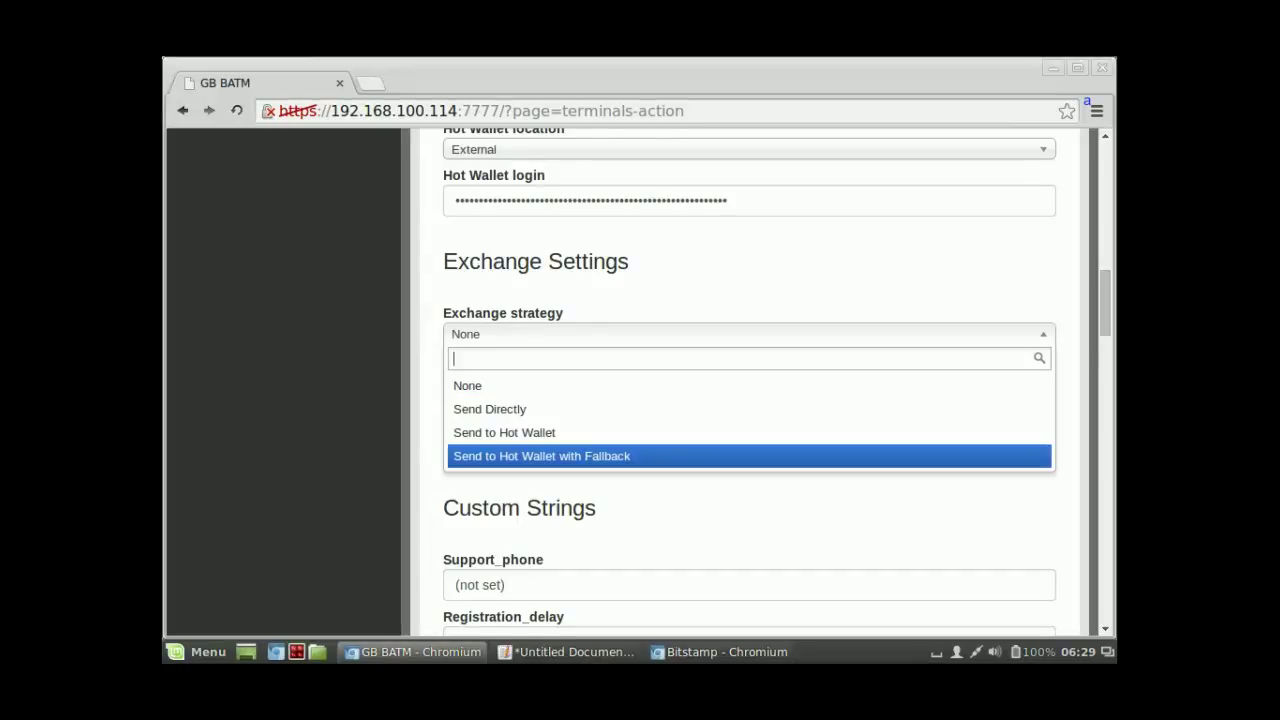
key(Return)
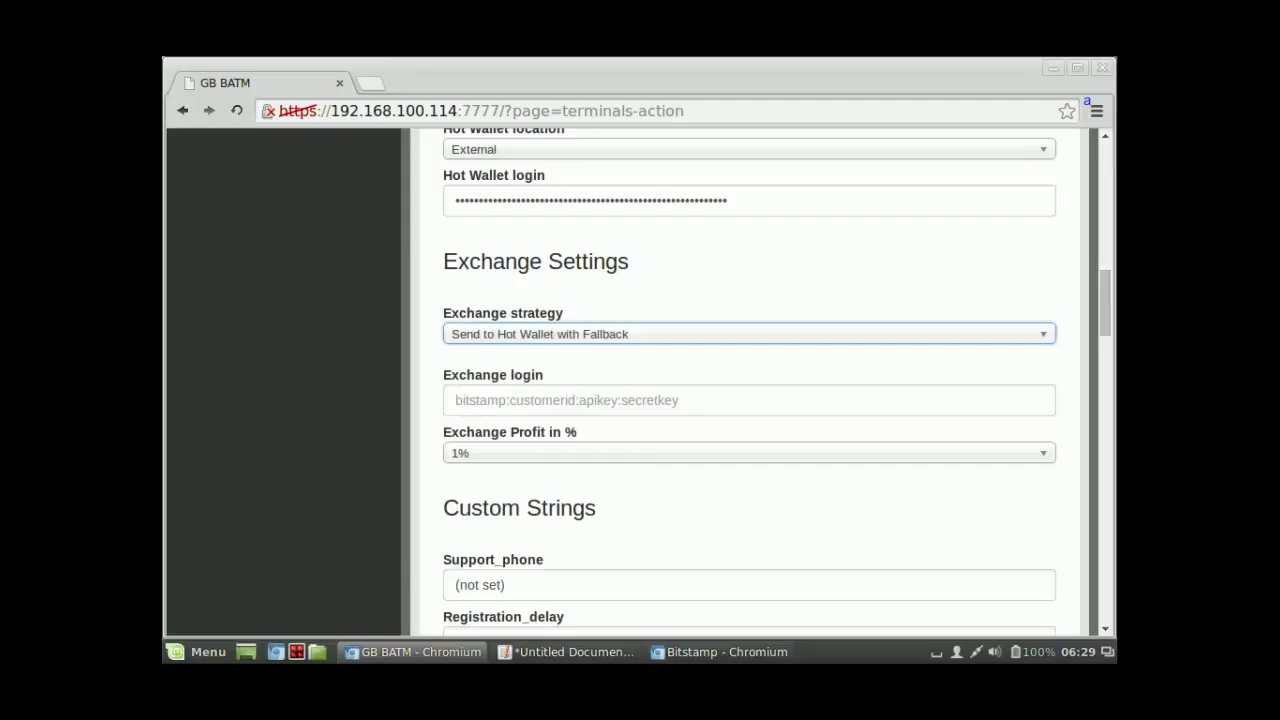
scroll(750, 380, down, 1)
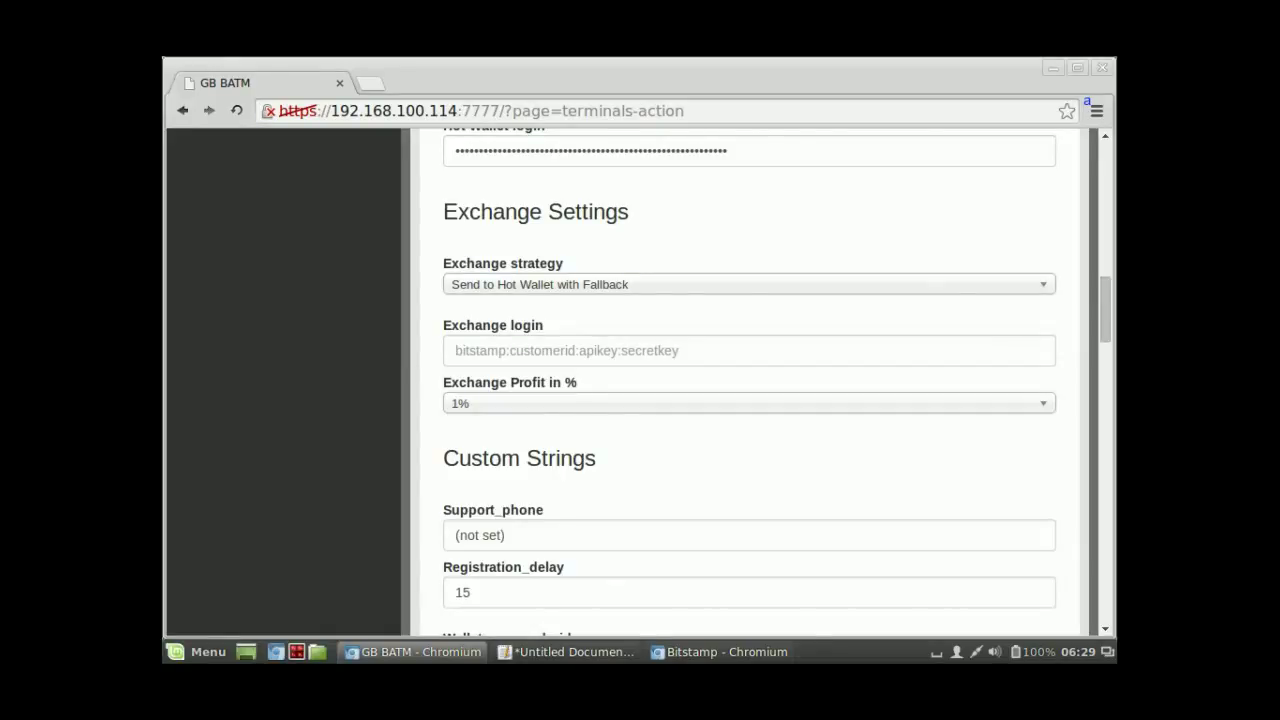
In gedit, start a 'bitstamp:' line and append the customer ID followed by a colon
click(566, 651)
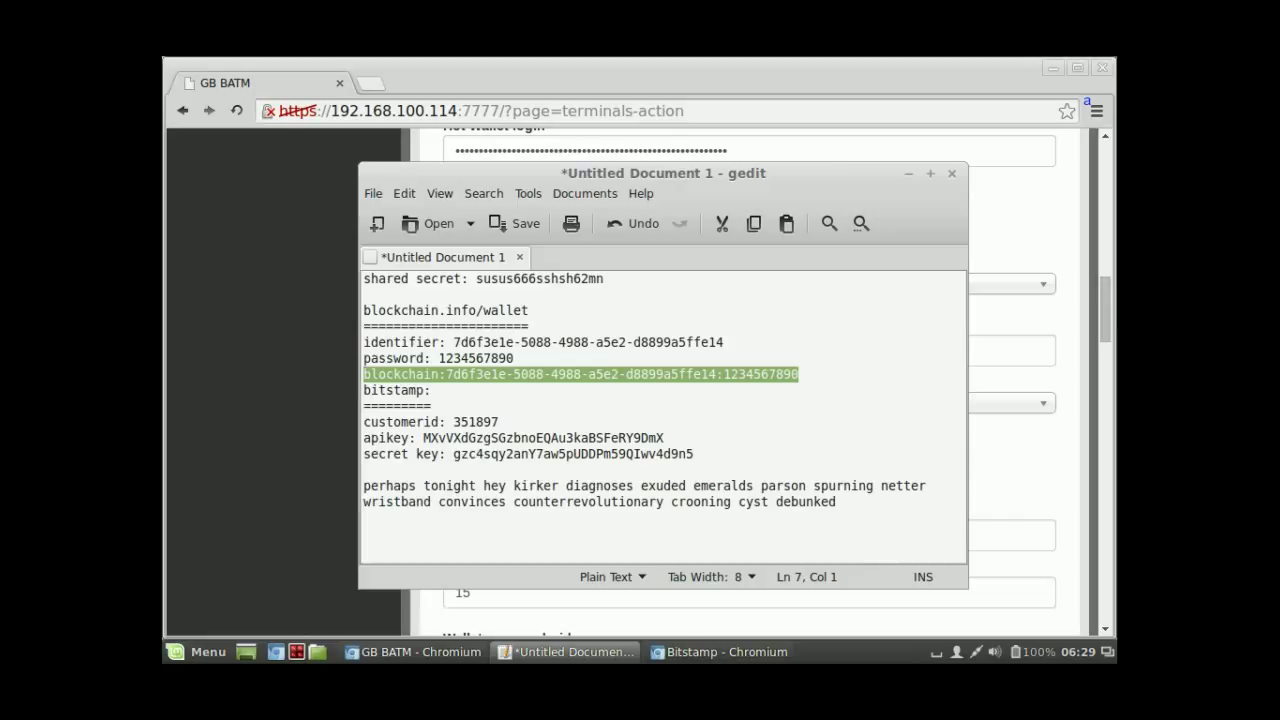
click(499, 422)
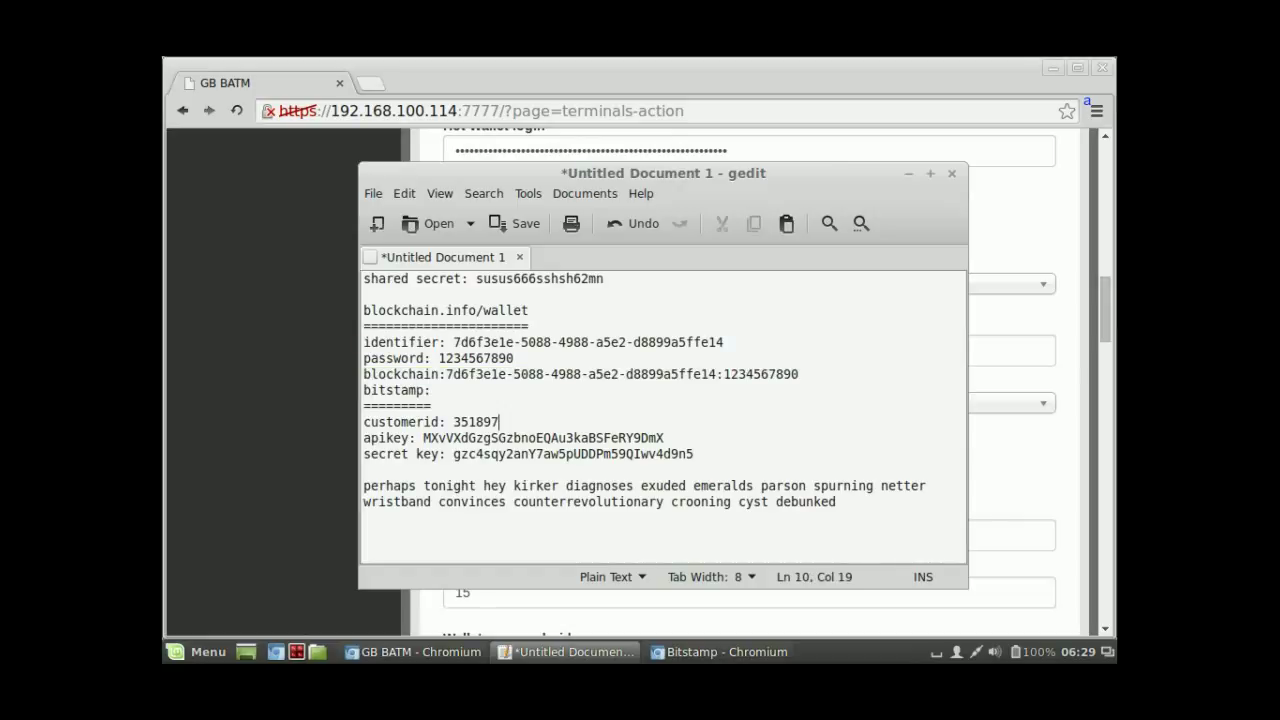
click(441, 454)
text(bitstamp)
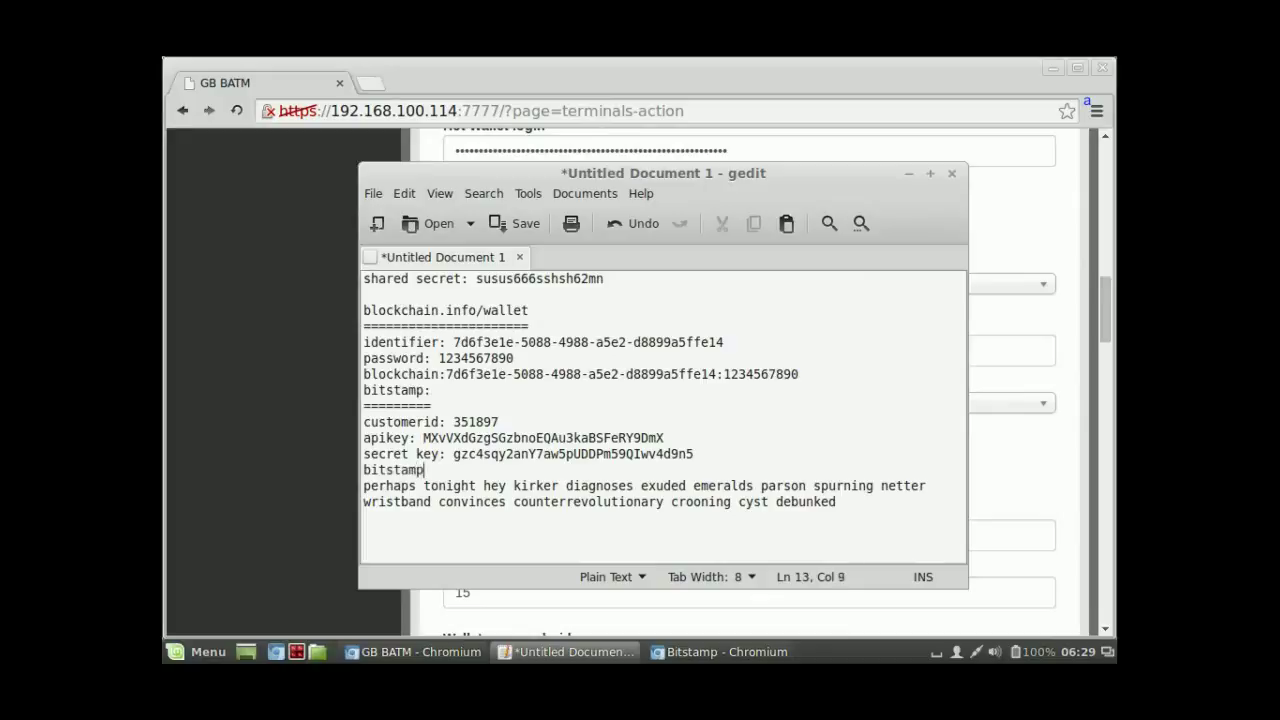
text(:)
key(Up)
Append the Bitstamp API key to the bitstamp line
key(Up)
key(Up)
key(End)
key(ctrl+shift+Left)
key(ctrl+c)
key(Down)
key(ctrl+v)
text(:)
key(Up)
key(Up)
key(ctrl+Left)
key(ctrl+shift+Right)
key(ctrl+shift+Right)
key(ctrl+shift+Left)
key(ctrl+shift+Left)
key(ctrl+shift+Right)
key(ctrl+c)
key(Down)
key(Down)
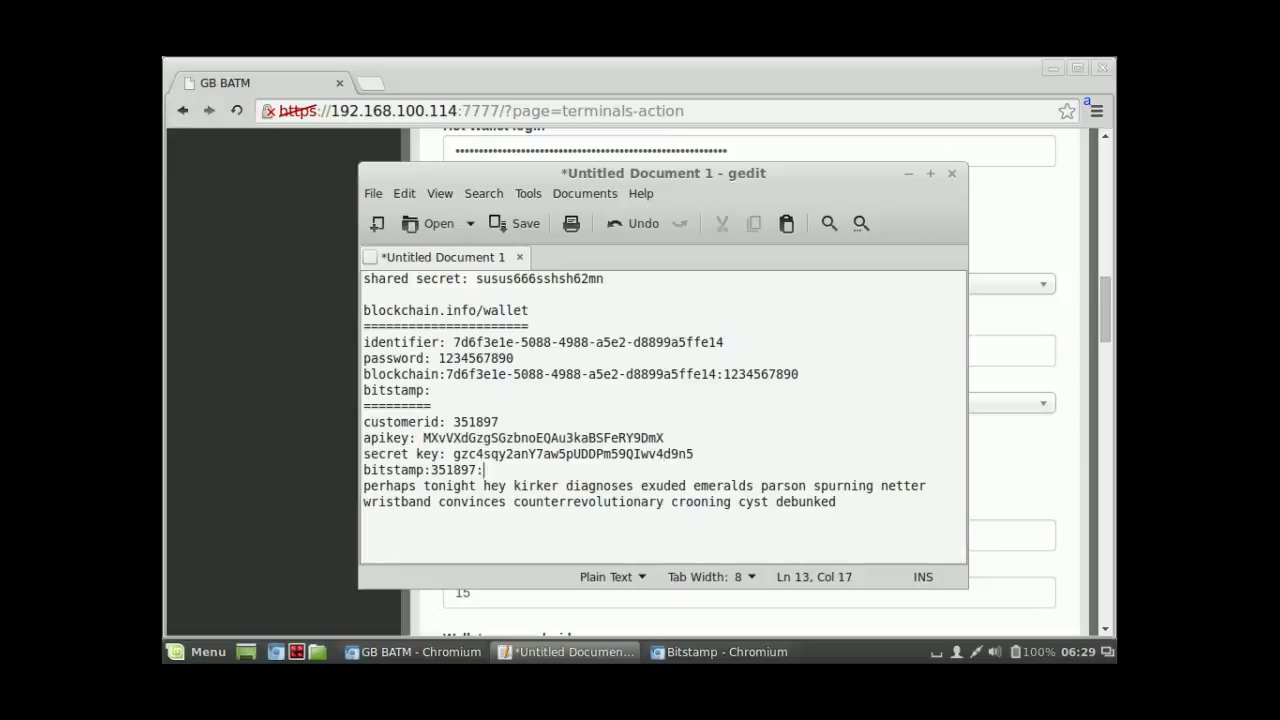
key(ctrl+v)
text(:)
Append the secret key, copy the finished bitstamp line, and return to Chromium
key(Up)
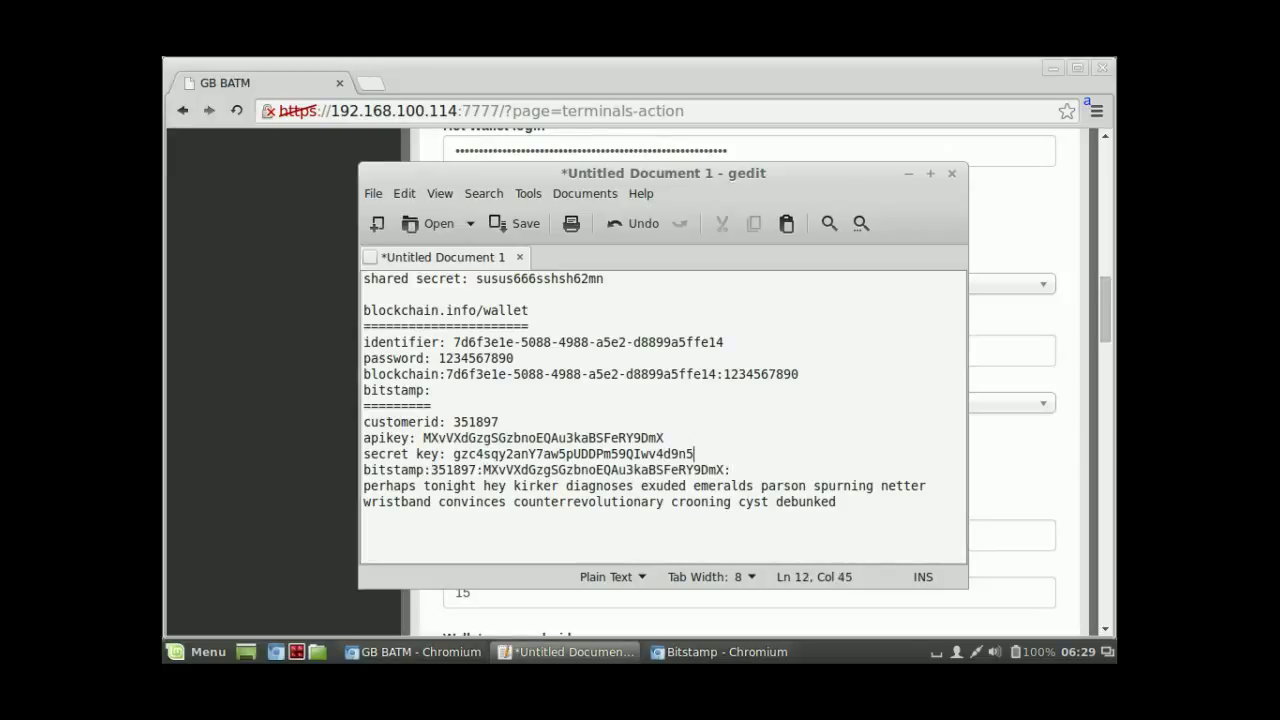
key(ctrl+shift+Left)
key(ctrl+shift+Left)
key(ctrl+shift+Right)
key(End)
key(ctrl+shift+Left)
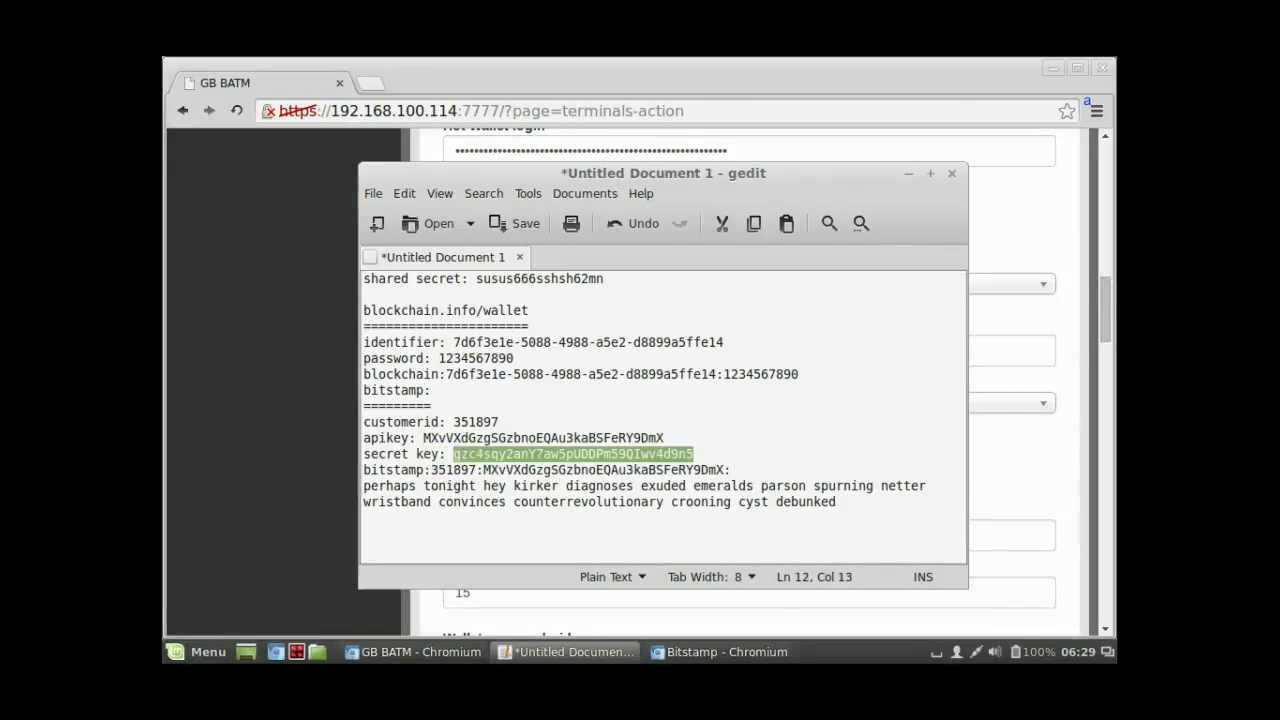
key(Down)
key(End)
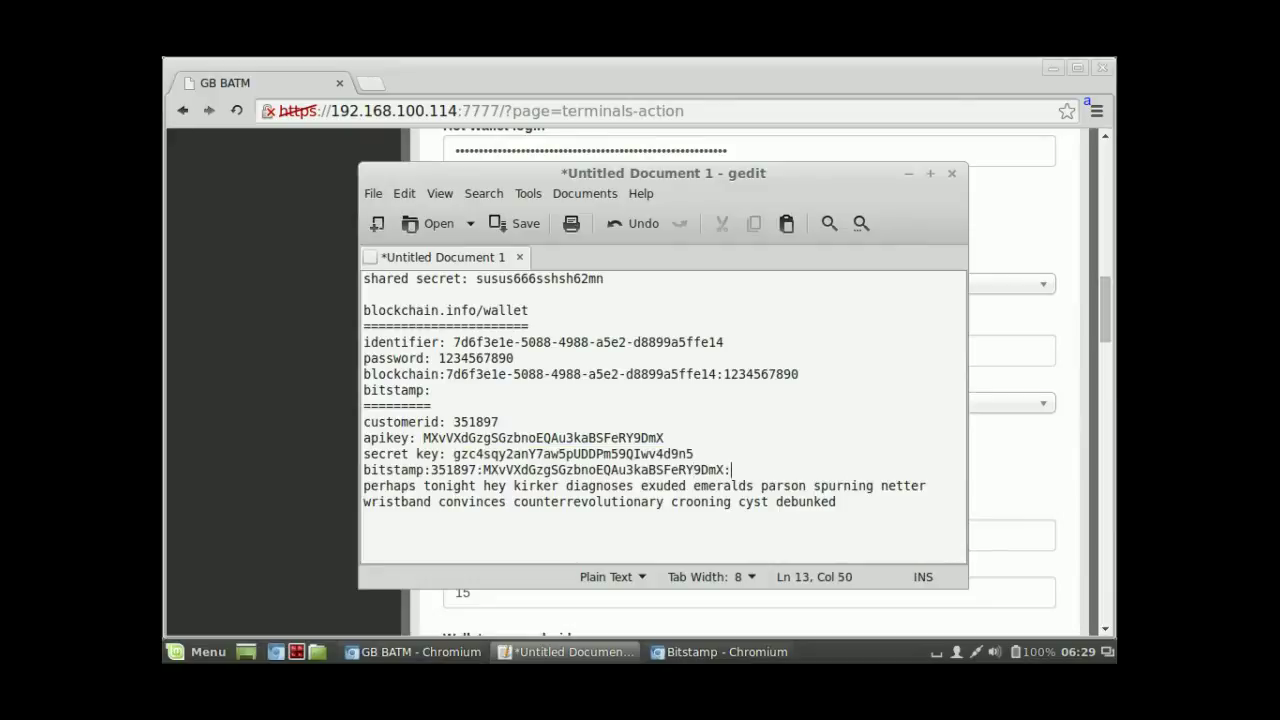
key(ctrl+v)
key(Return)
key(Return)
key(Up)
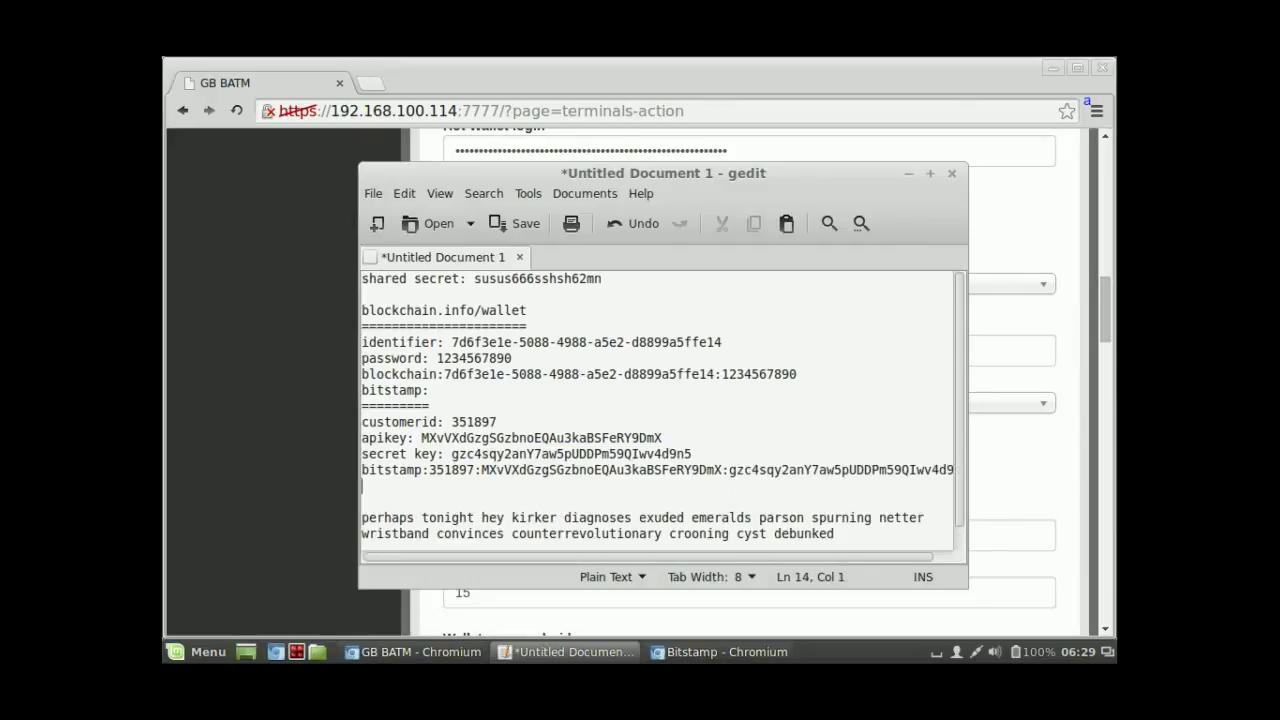
key(Up)
key(shift+End)
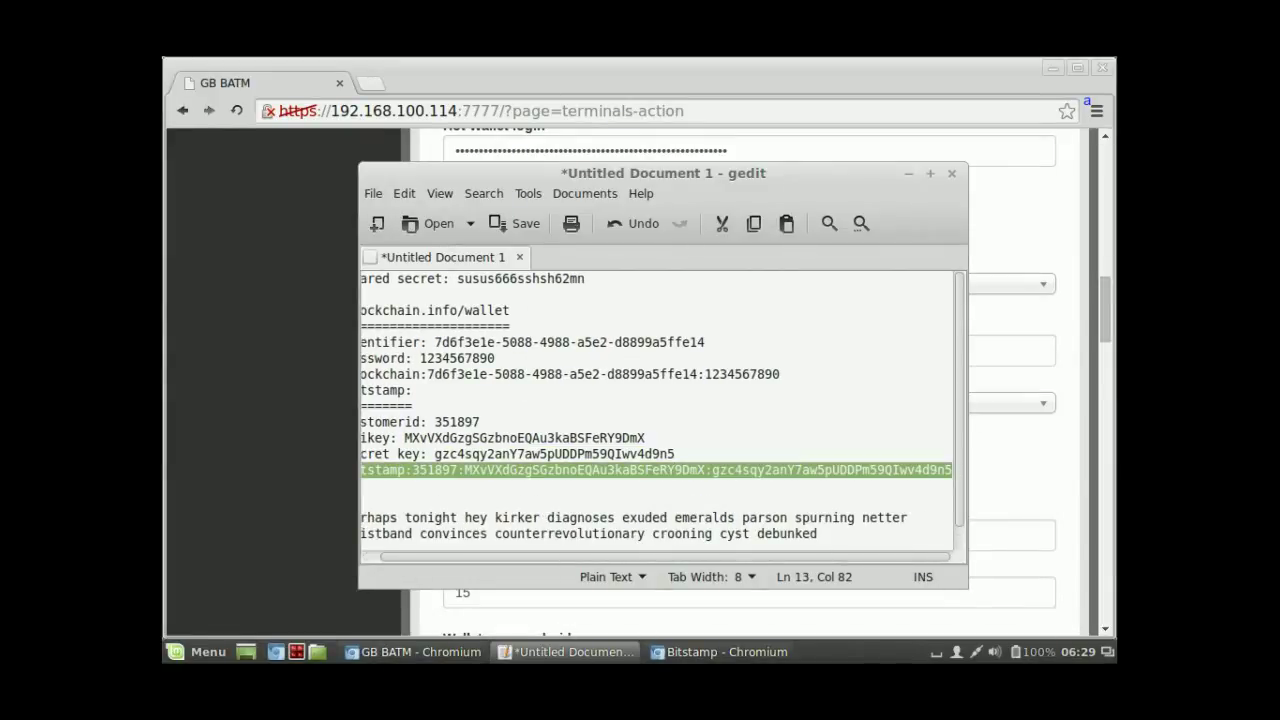
key(alt+Tab)
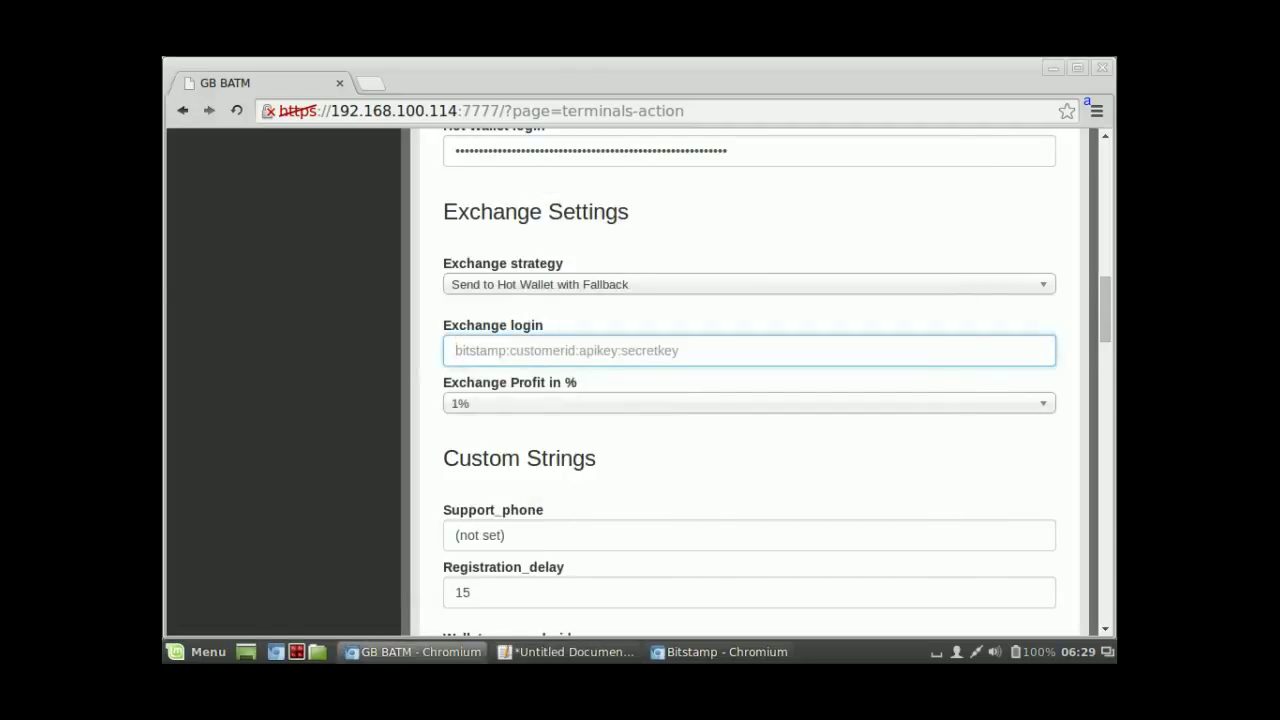
Paste the Bitstamp credentials into Exchange login and set Exchange Profit to 5%
key(ctrl+v)
key(Tab)
key(Return)
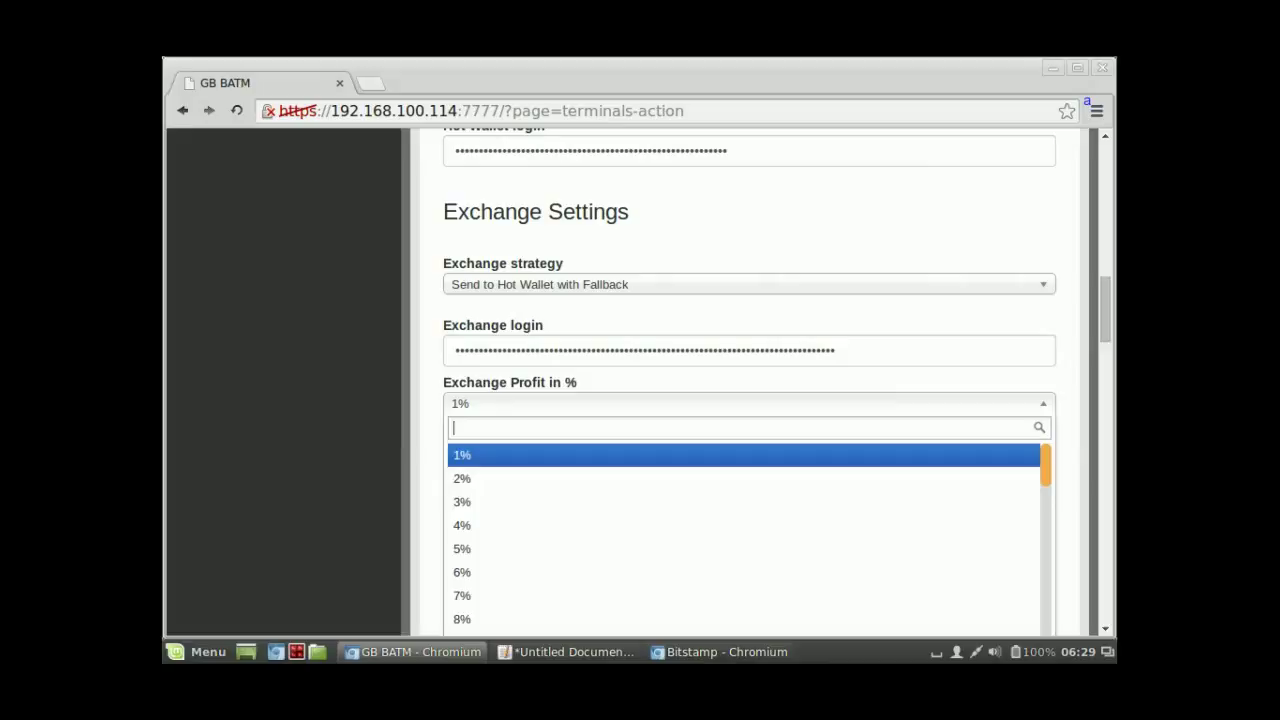
key(Down)
key(Down)
key(Down)
key(Down)
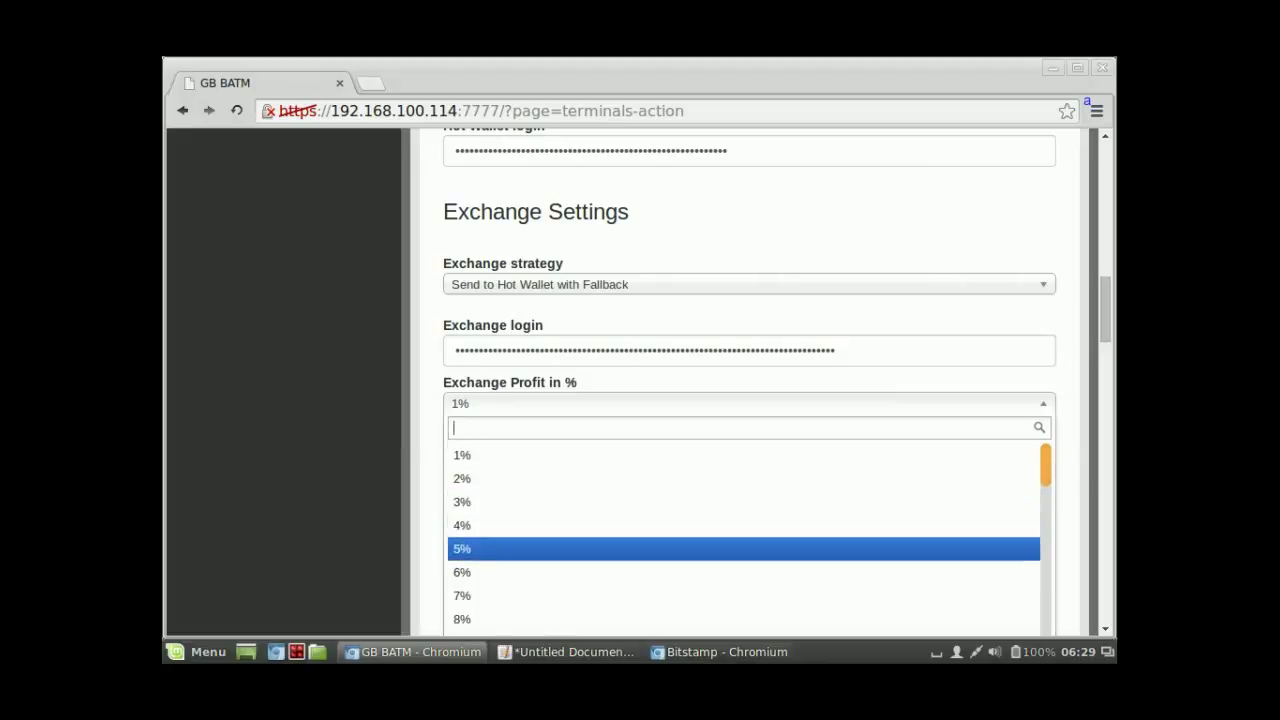
key(Return)
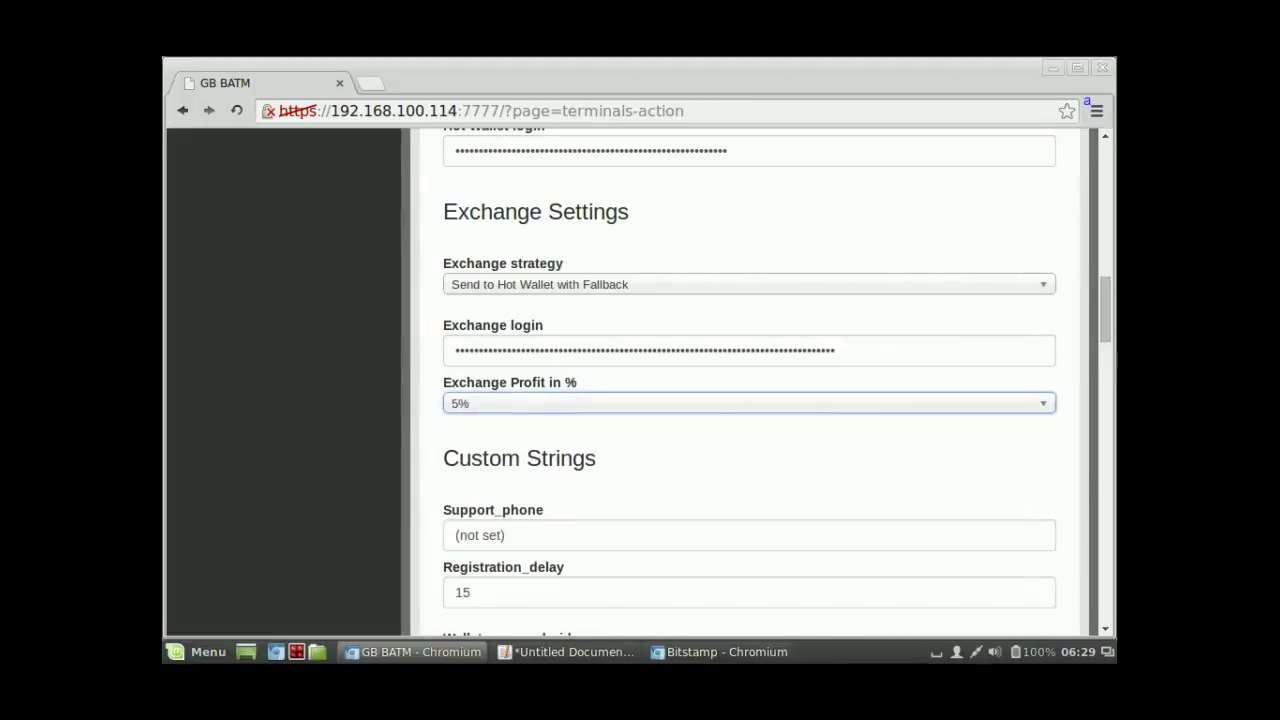
key(Tab)
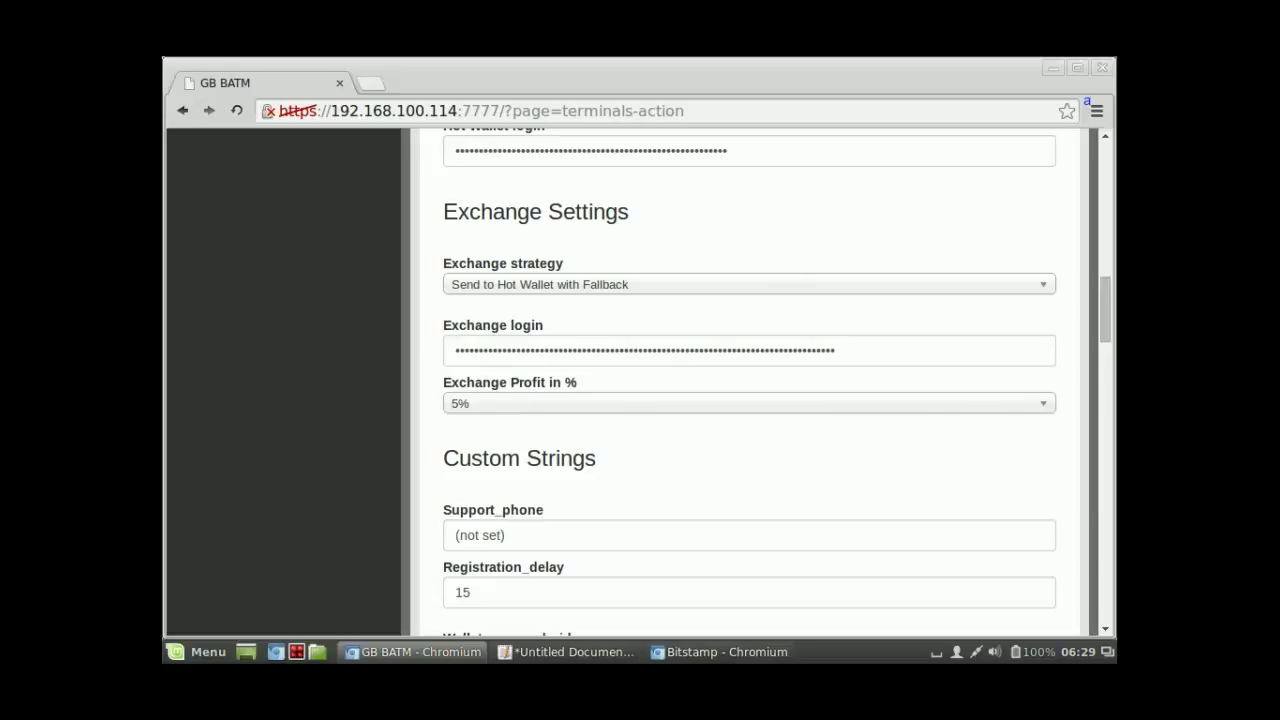
scroll(749, 380, down, 1)
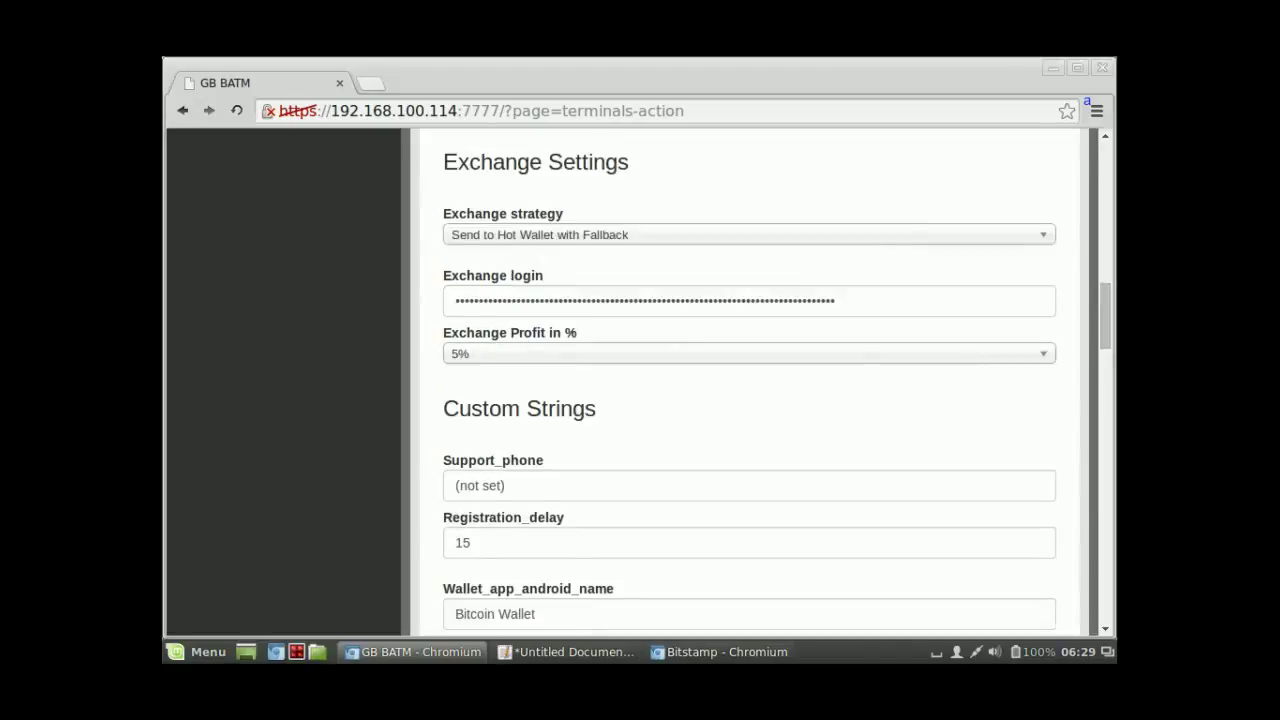
scroll(749, 380, down, 1)
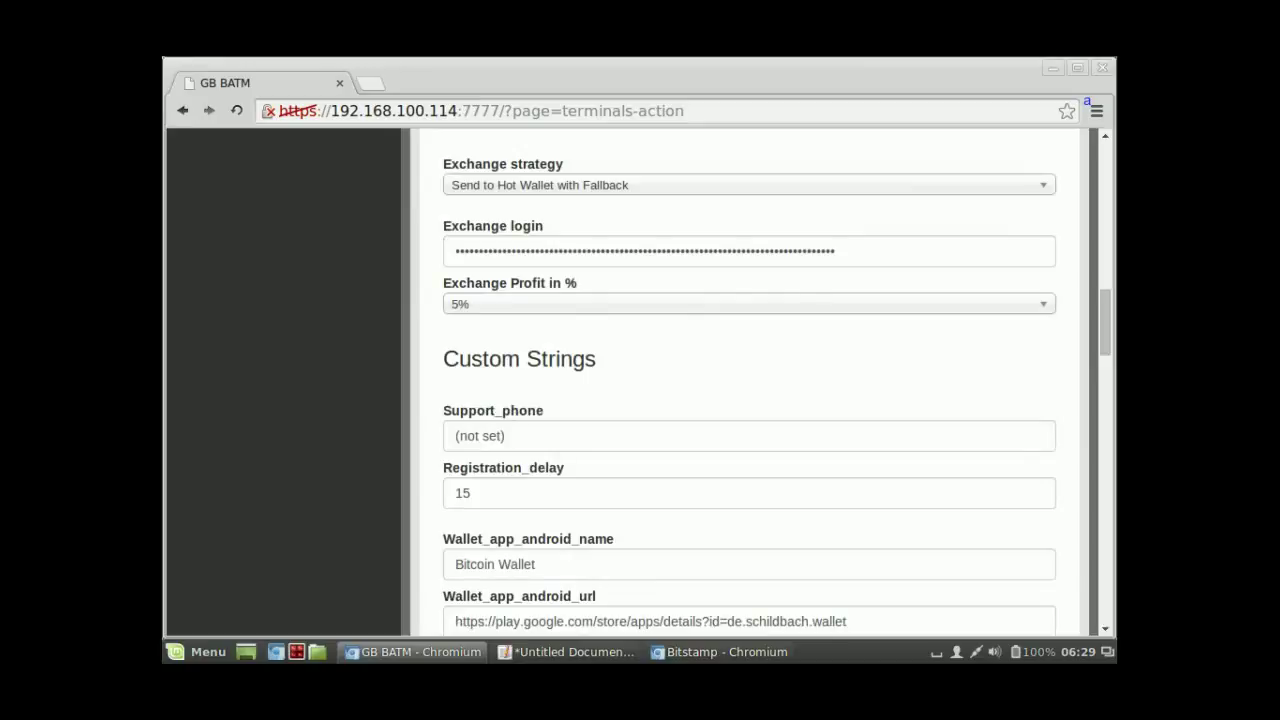
scroll(749, 380, down, 2)
scroll(749, 380, down, 1)
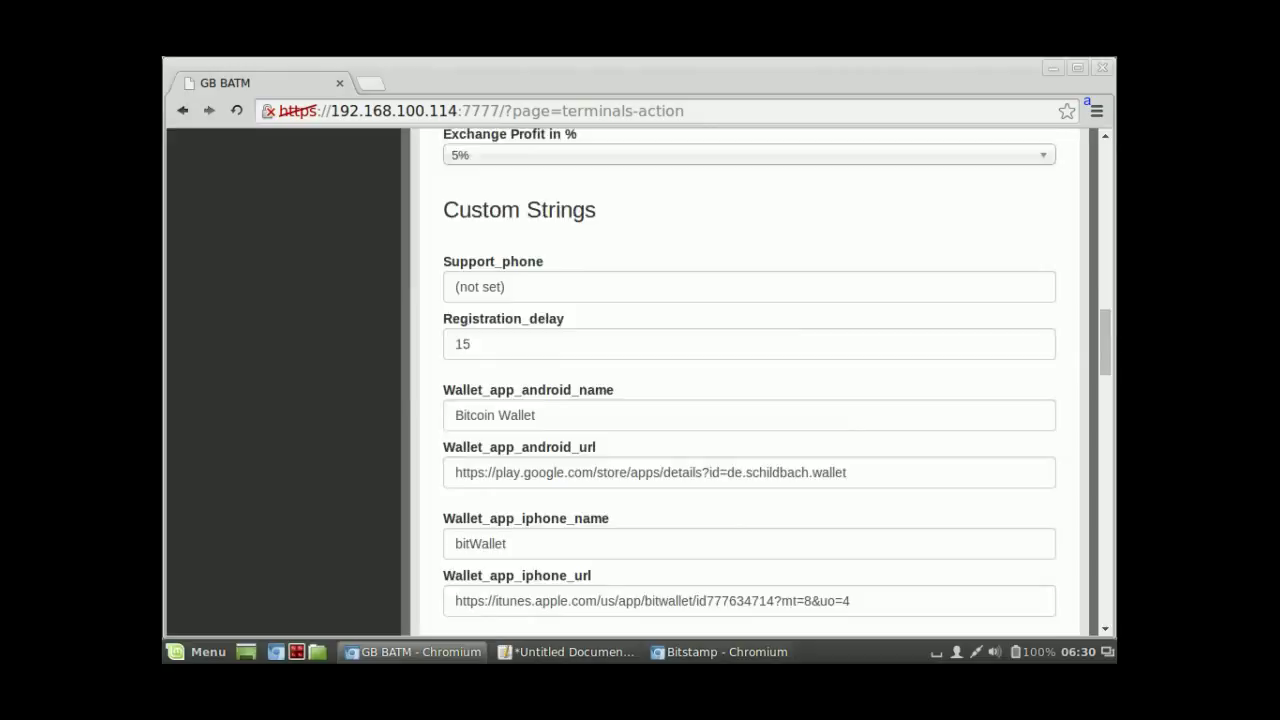
scroll(749, 380, down, 3)
scroll(749, 380, up, 4)
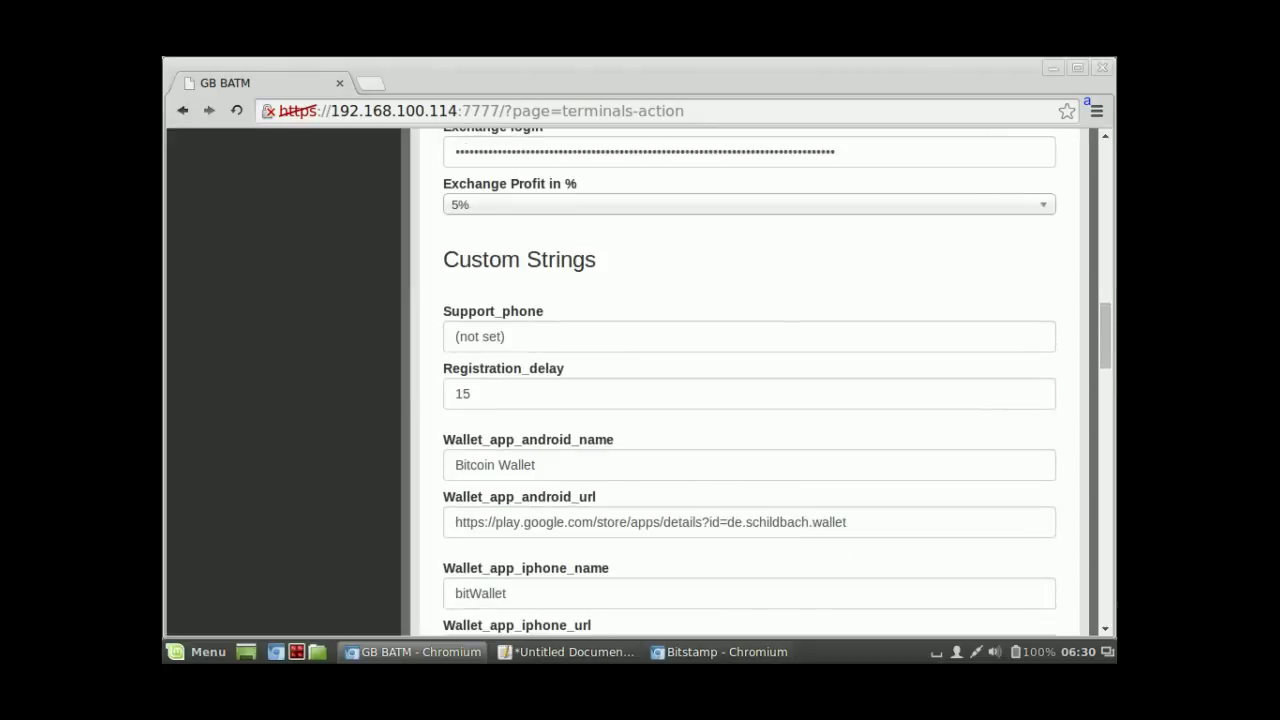
Replace the Support_phone placeholder with the support phone number, keeping Registration_delay at 15
click(480, 336)
key(ctrl+a)
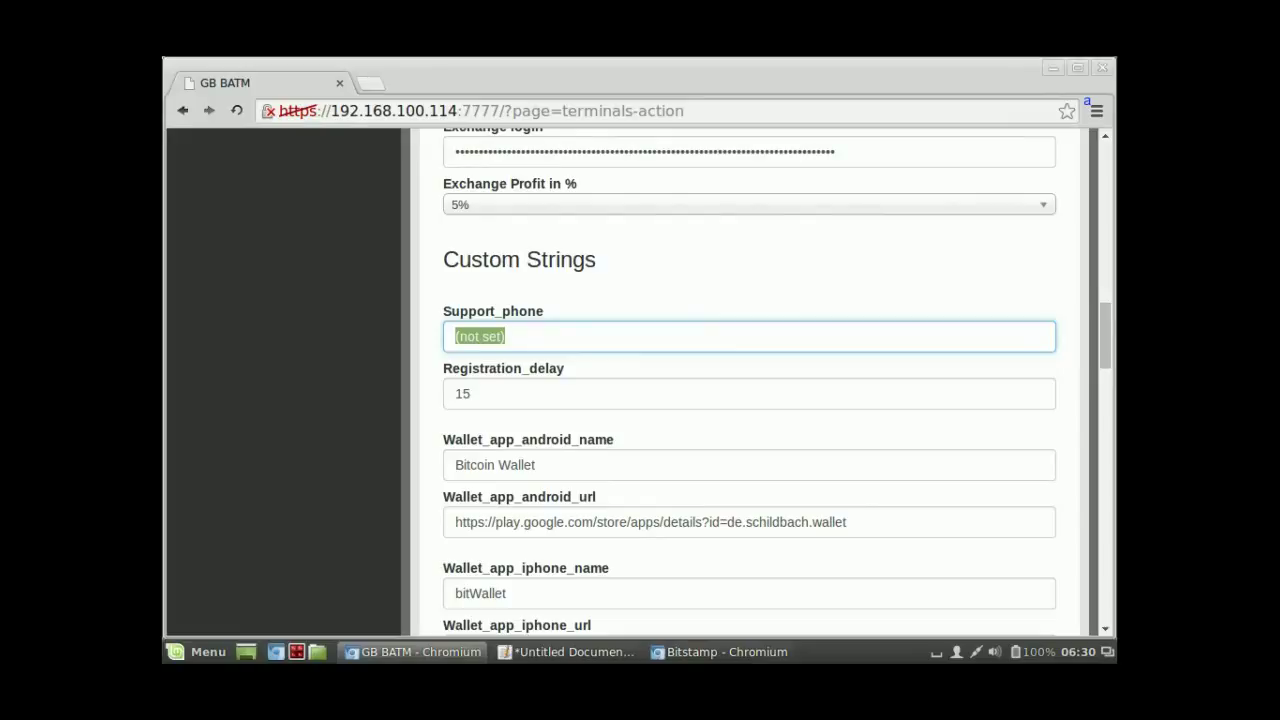
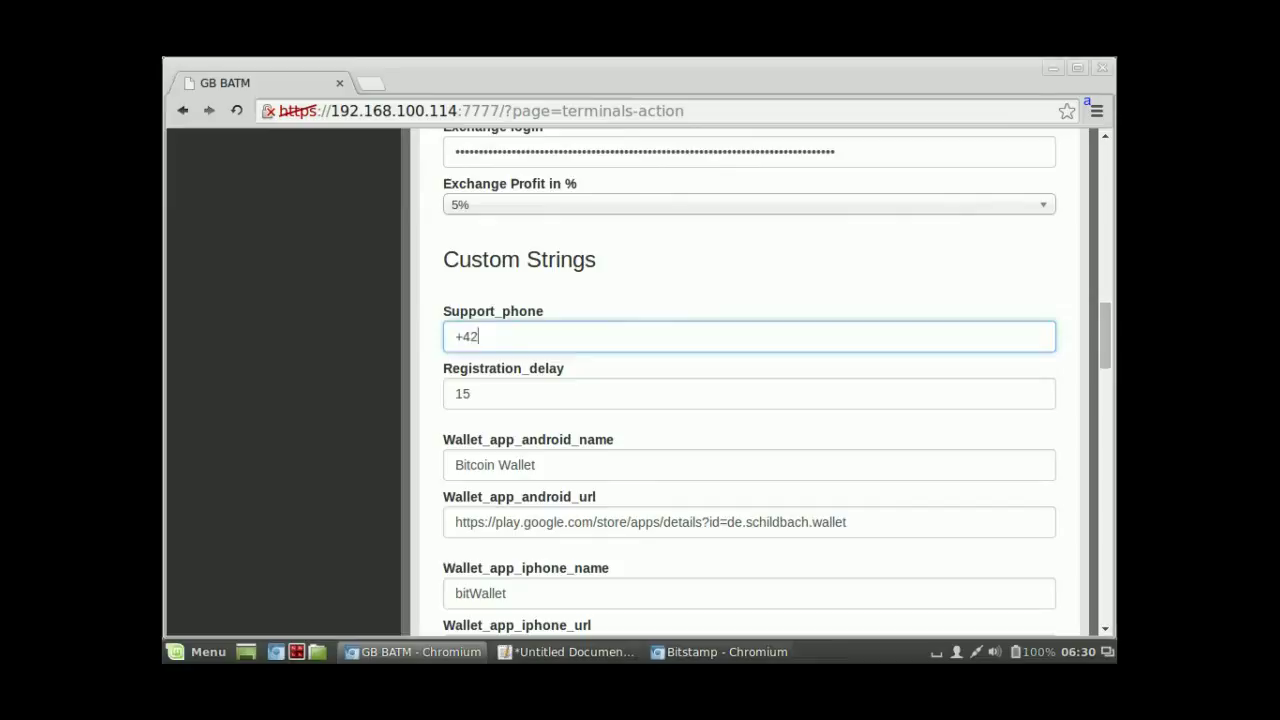
key(Tab)
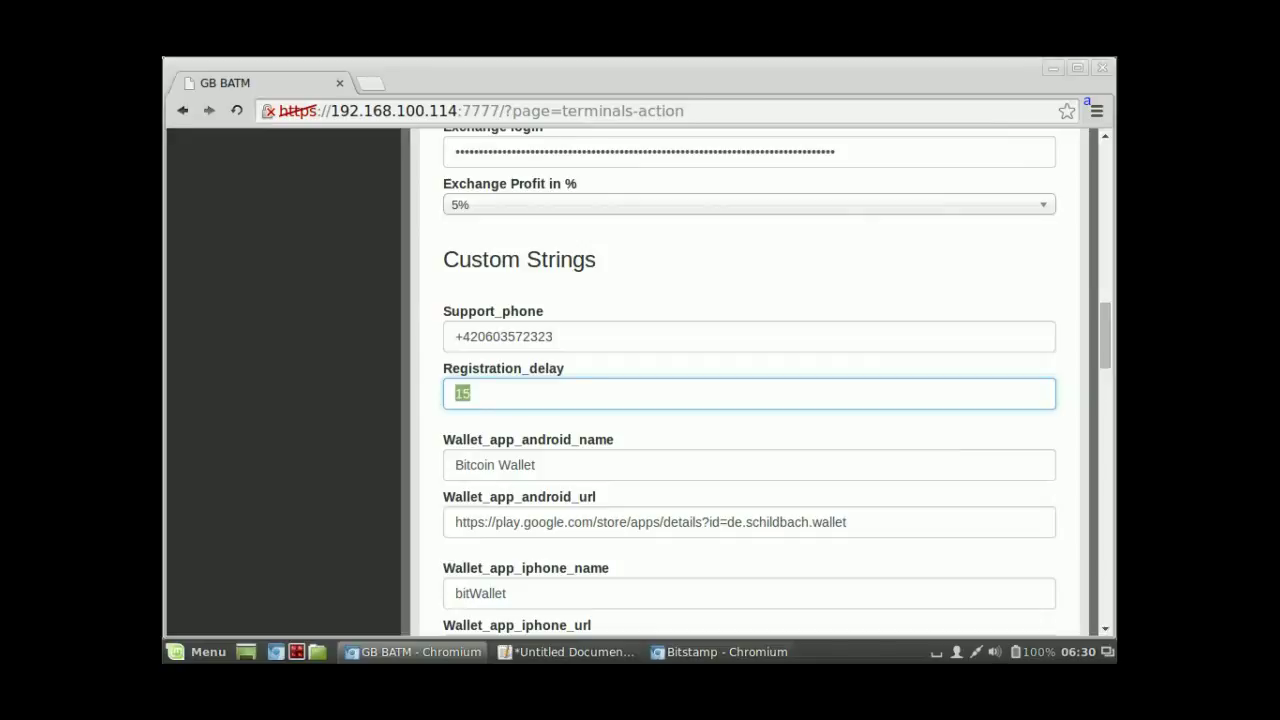
scroll(760, 380, down, 1)
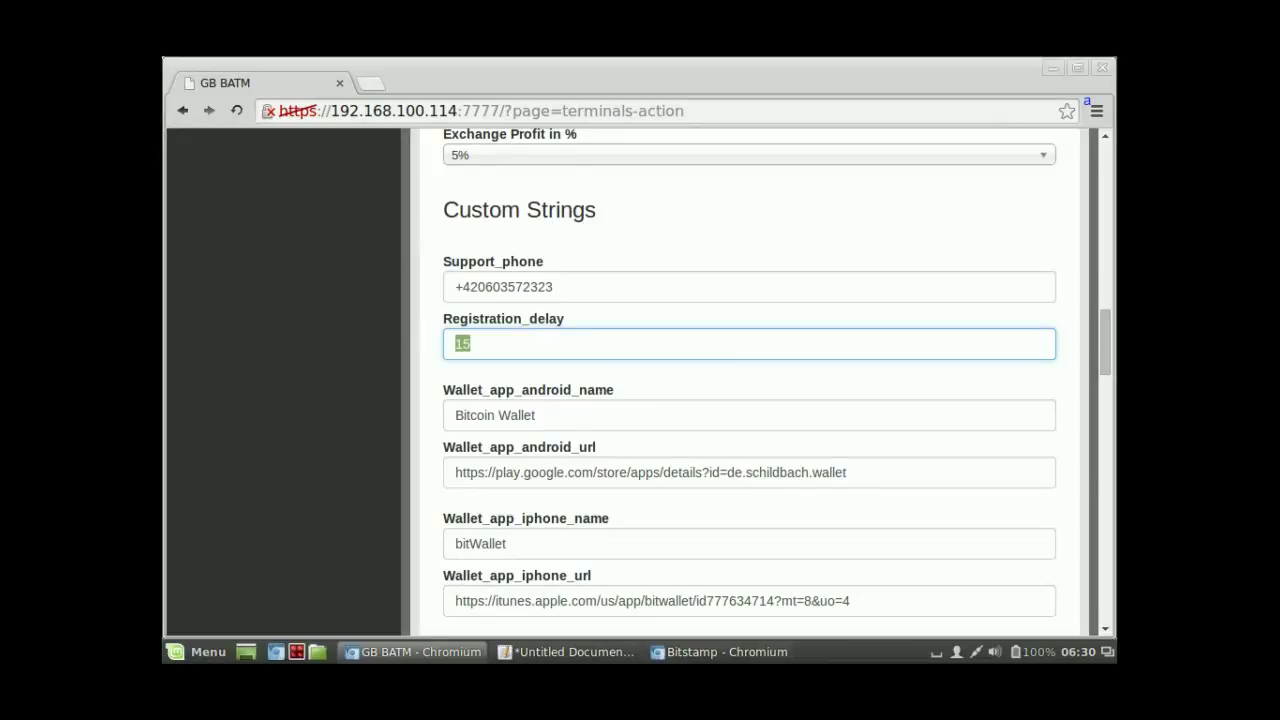
key(Tab)
scroll(760, 380, down, 2)
scroll(760, 380, down, 1)
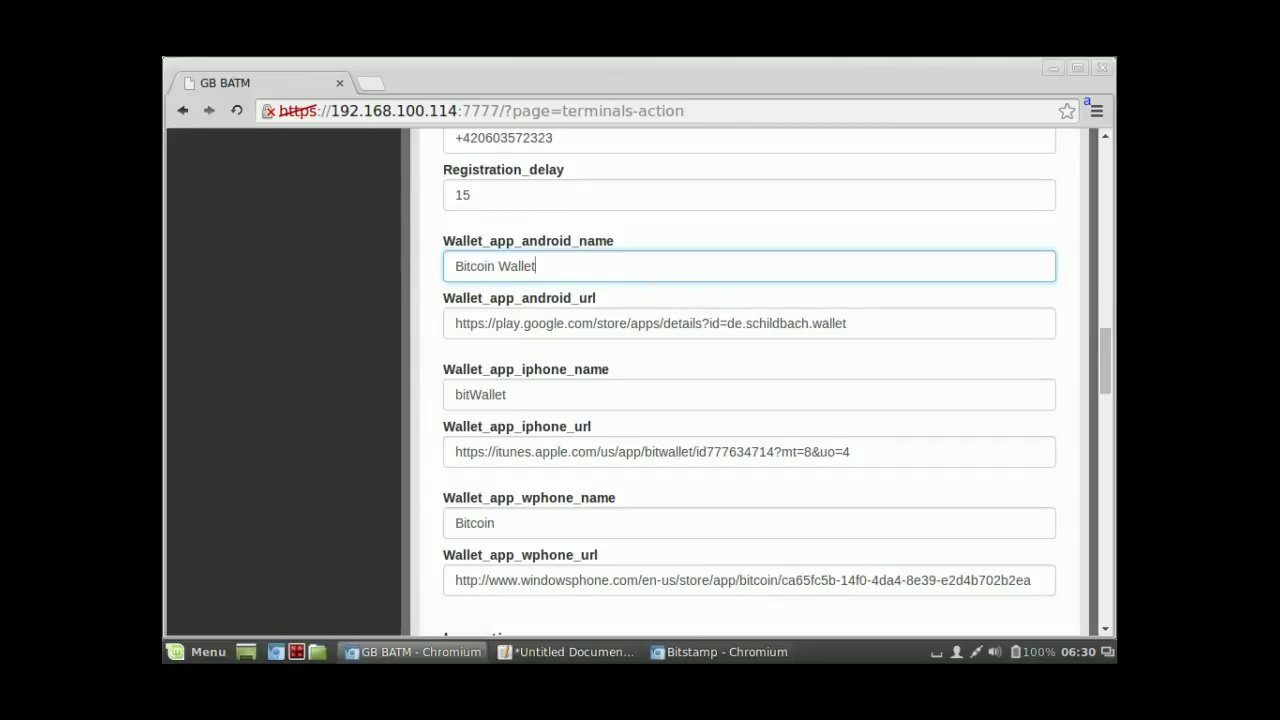
key(Tab)
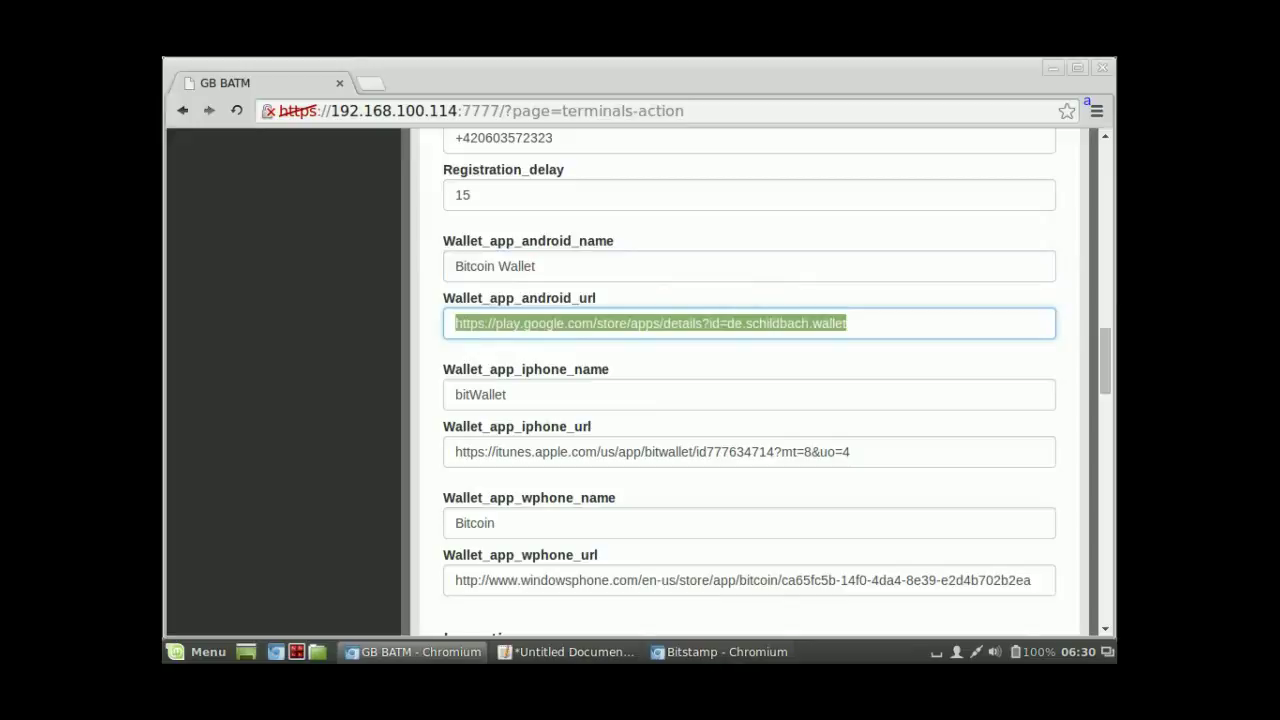
key(Tab)
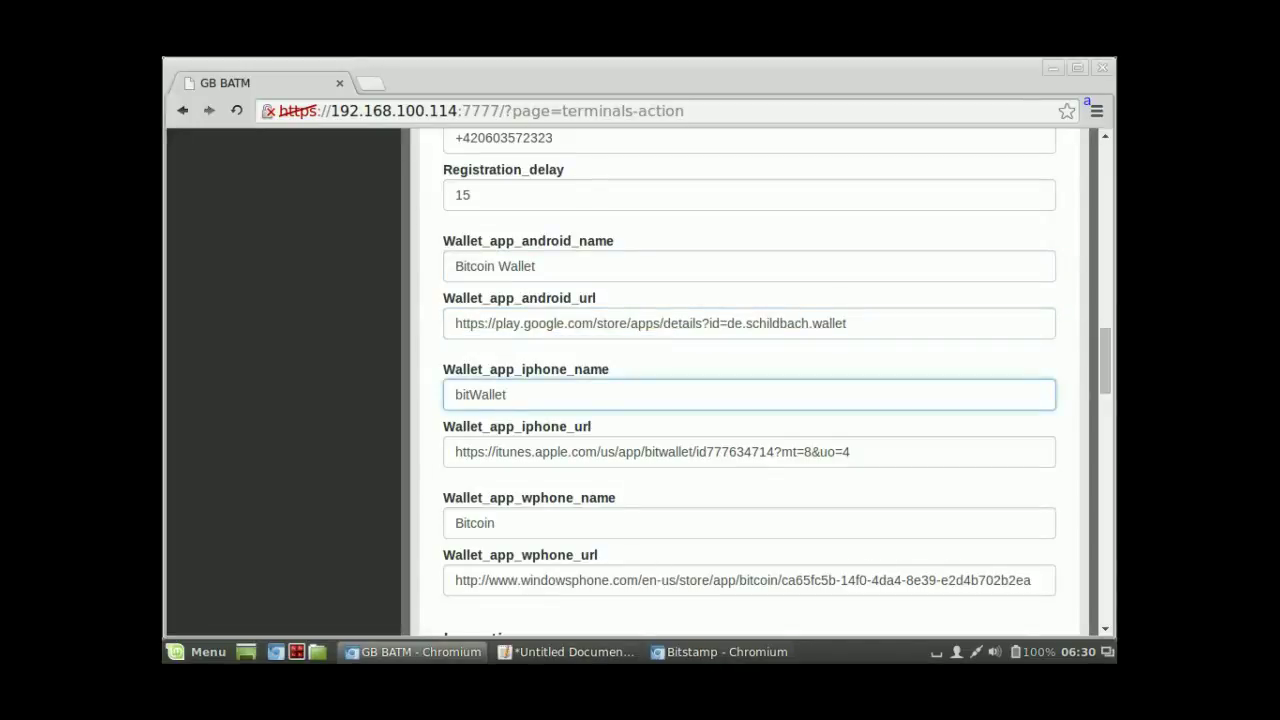
scroll(760, 380, down, 2)
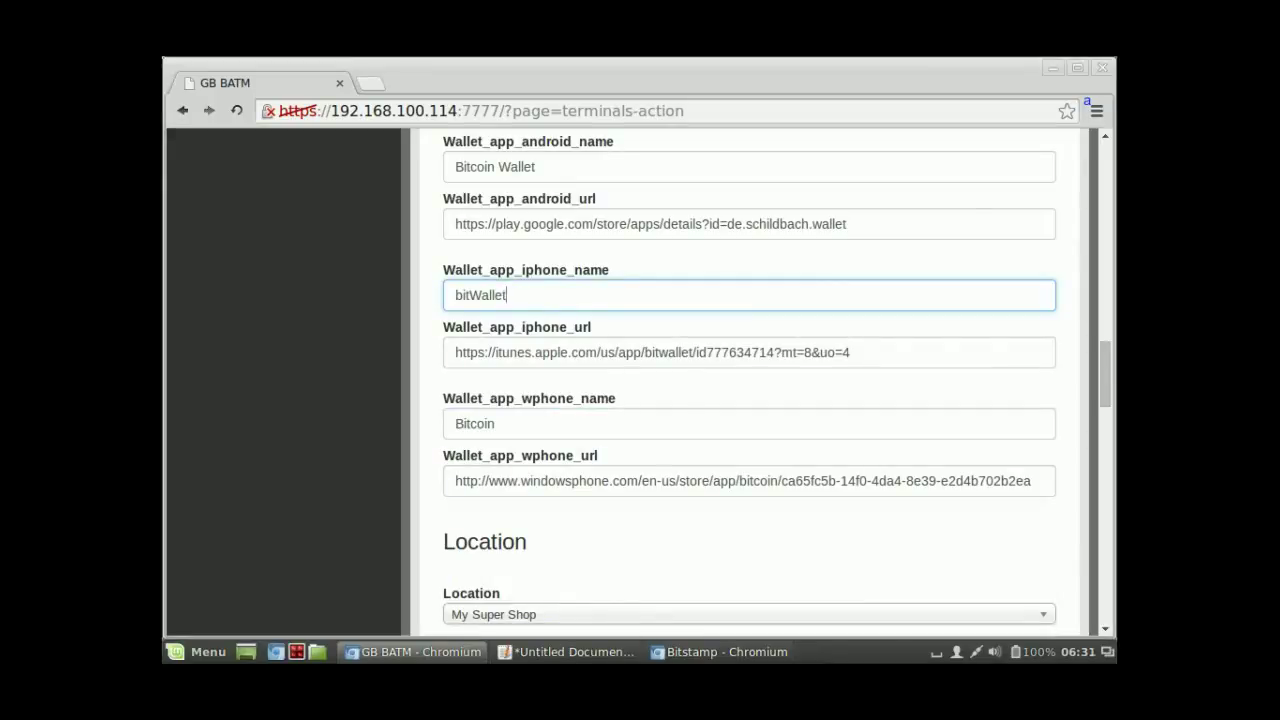
click(645, 352)
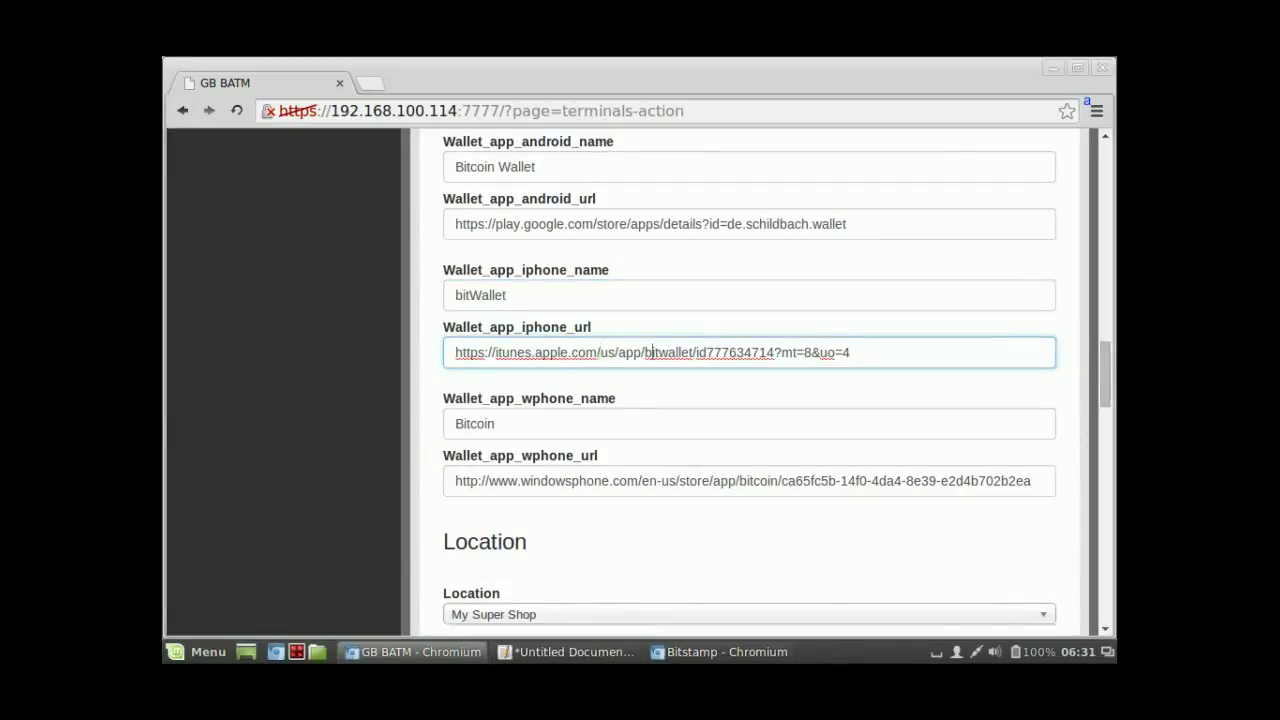
double_click(646, 352)
key(ctrl+a)
click(625, 352)
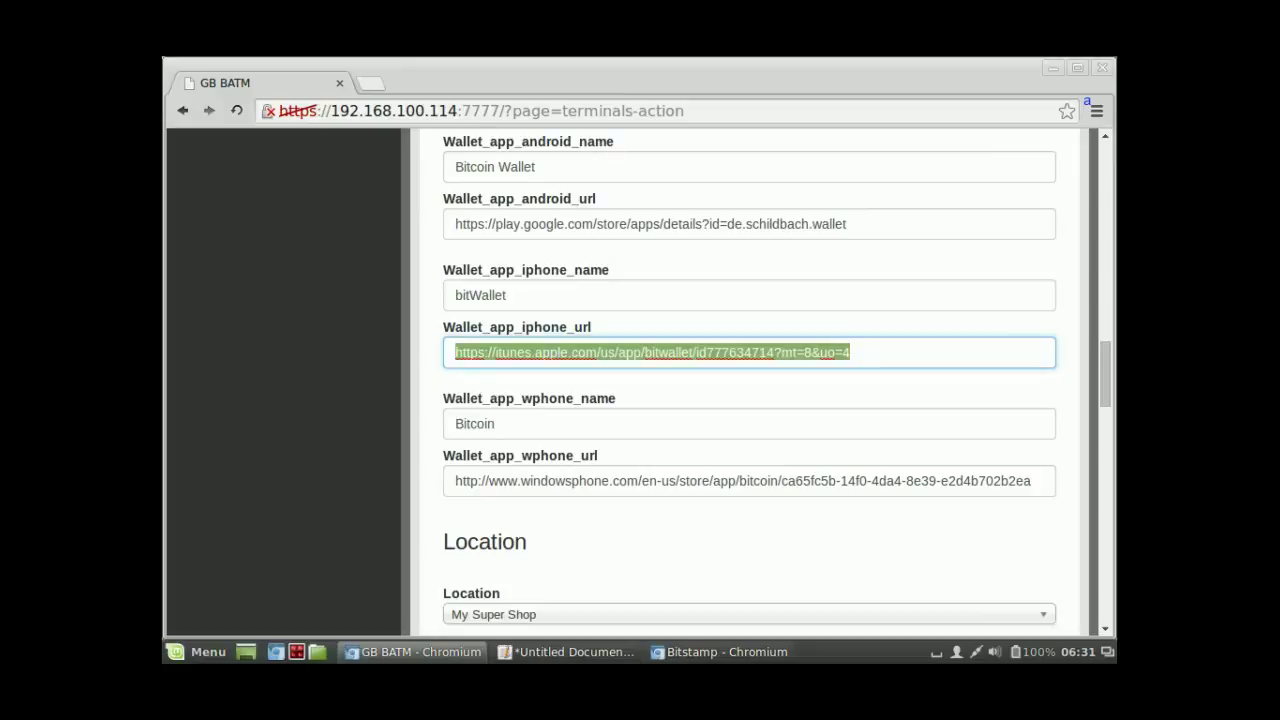
double_click(629, 352)
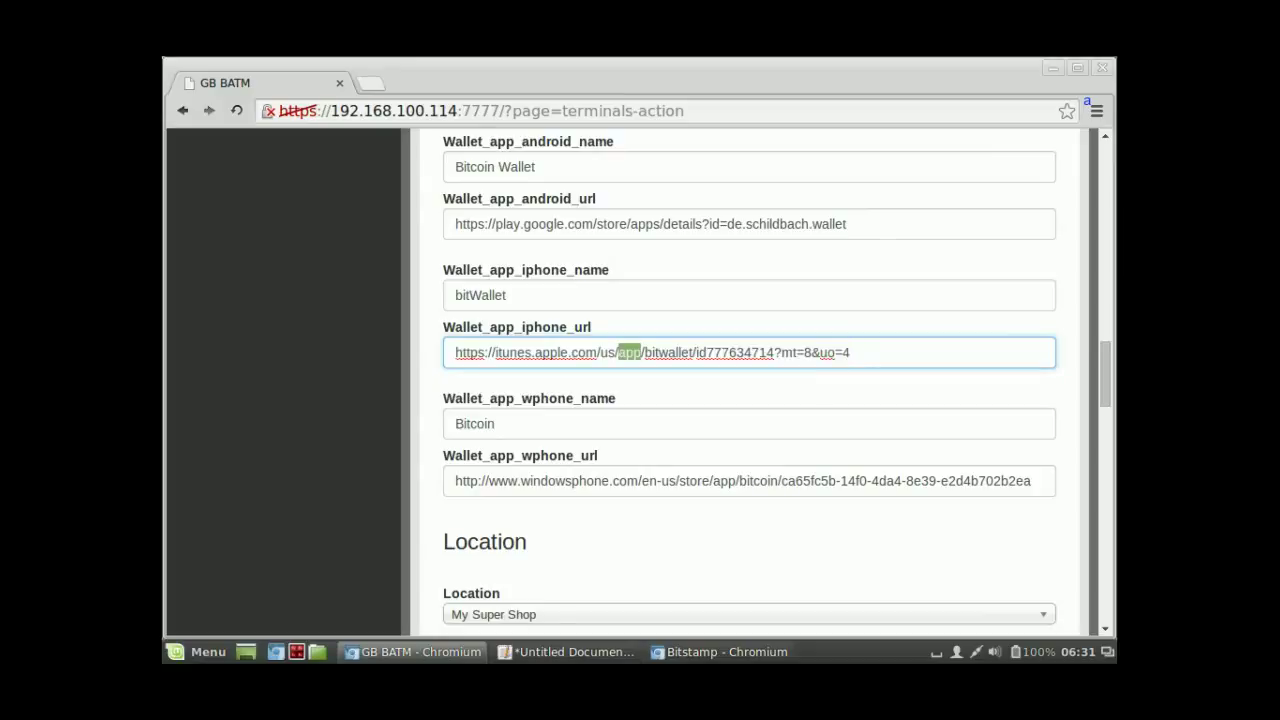
double_click(668, 352)
double_click(735, 352)
scroll(750, 380, down, 2)
scroll(750, 380, down, 1)
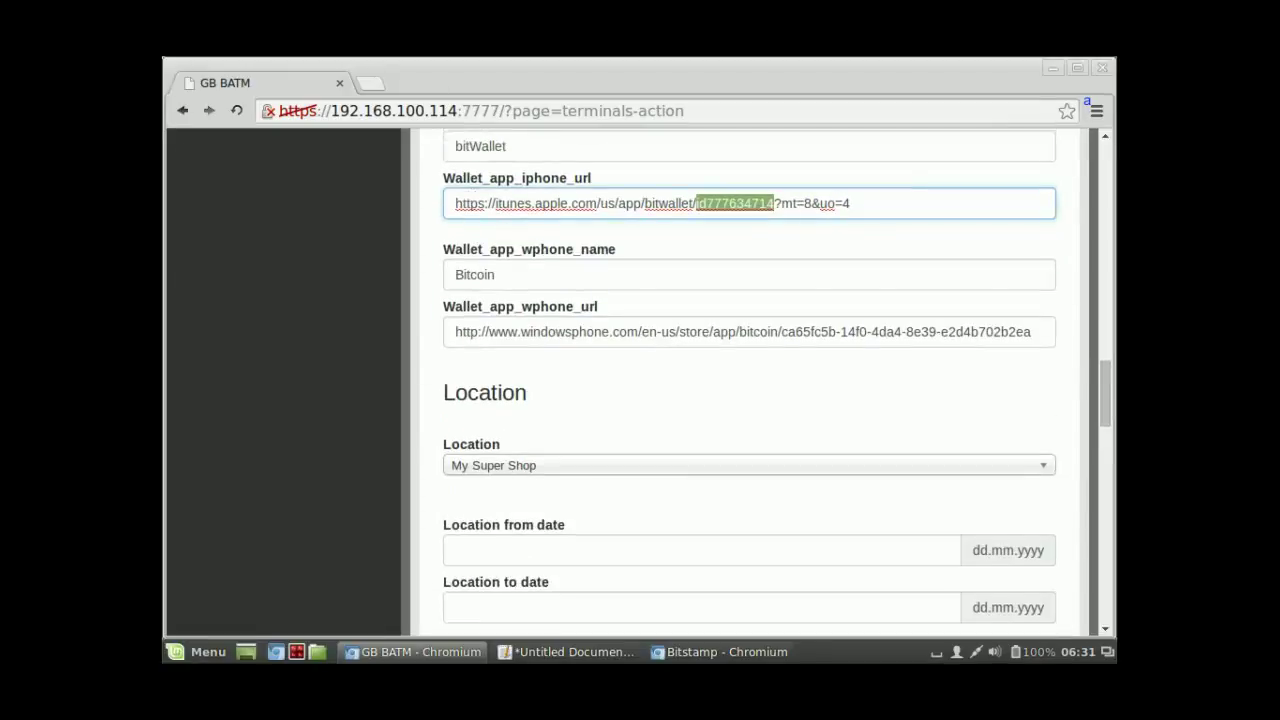
scroll(750, 380, down, 1)
scroll(750, 380, up, 3)
scroll(750, 380, down, 2)
scroll(750, 380, down, 2)
scroll(750, 380, down, 1)
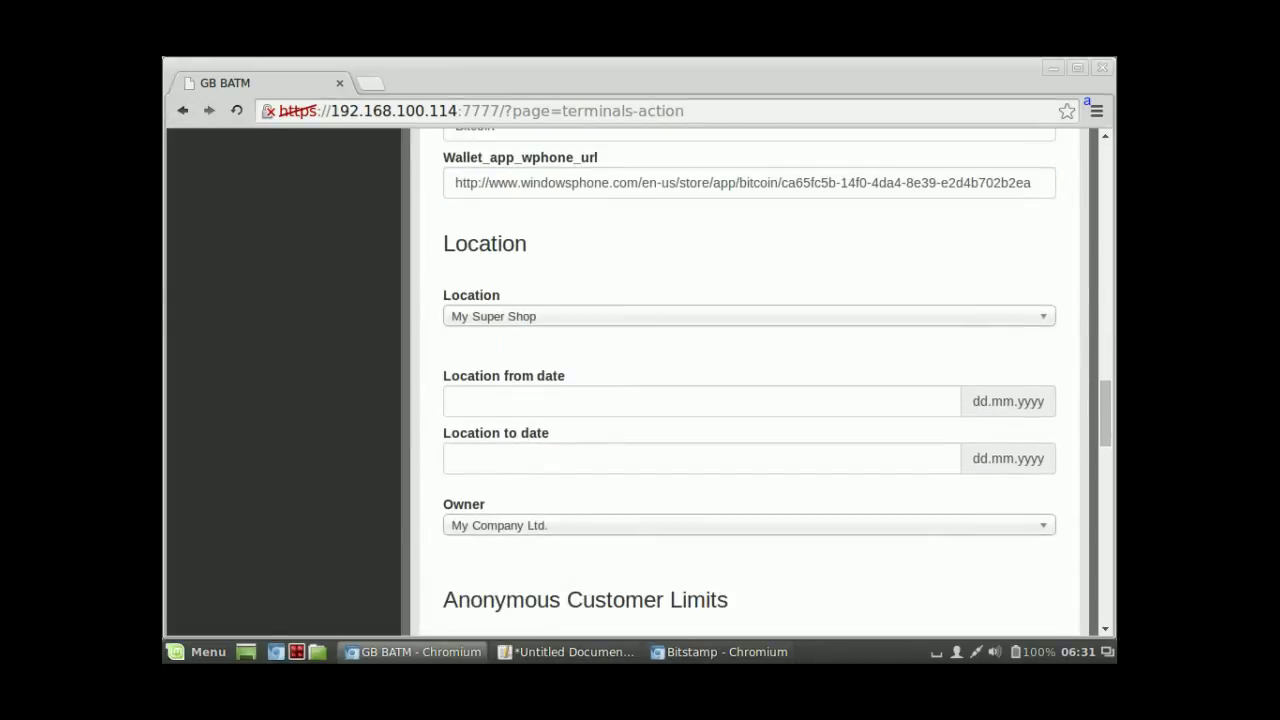
scroll(750, 380, down, 1)
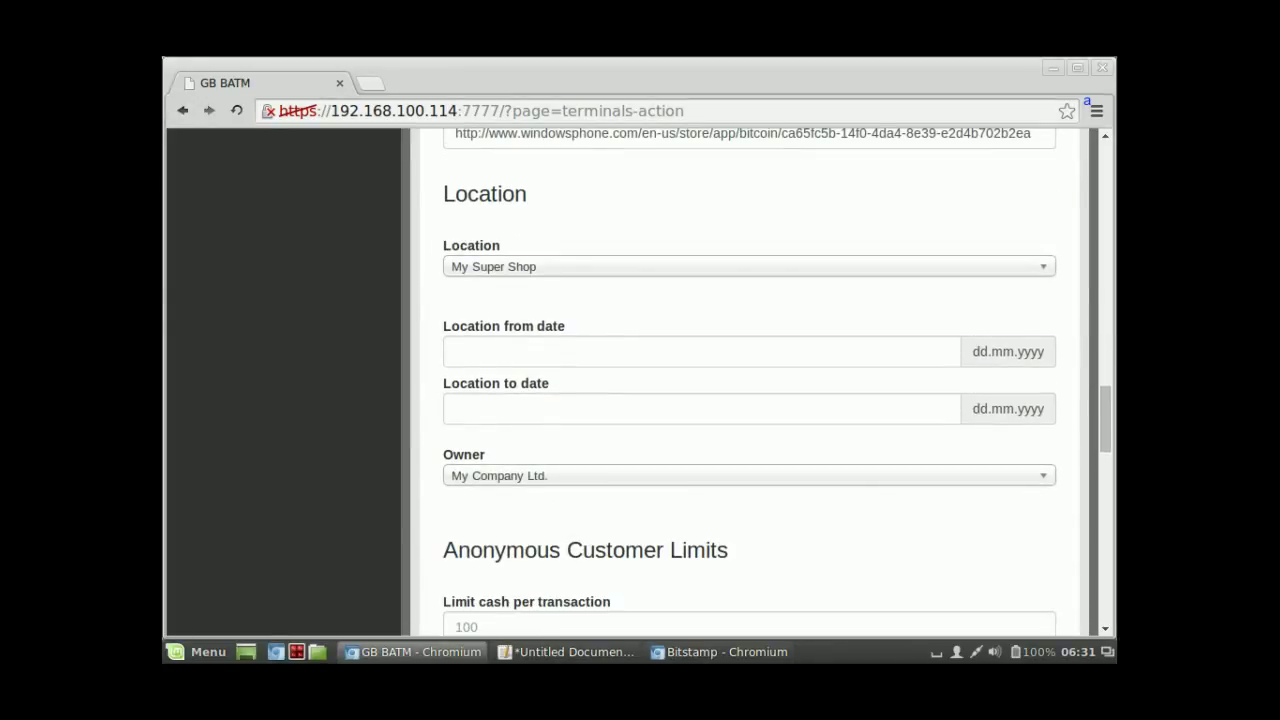
Set My Super Shop's Location from date to 05.06.2014, leaving Location to date empty
click(750, 266)
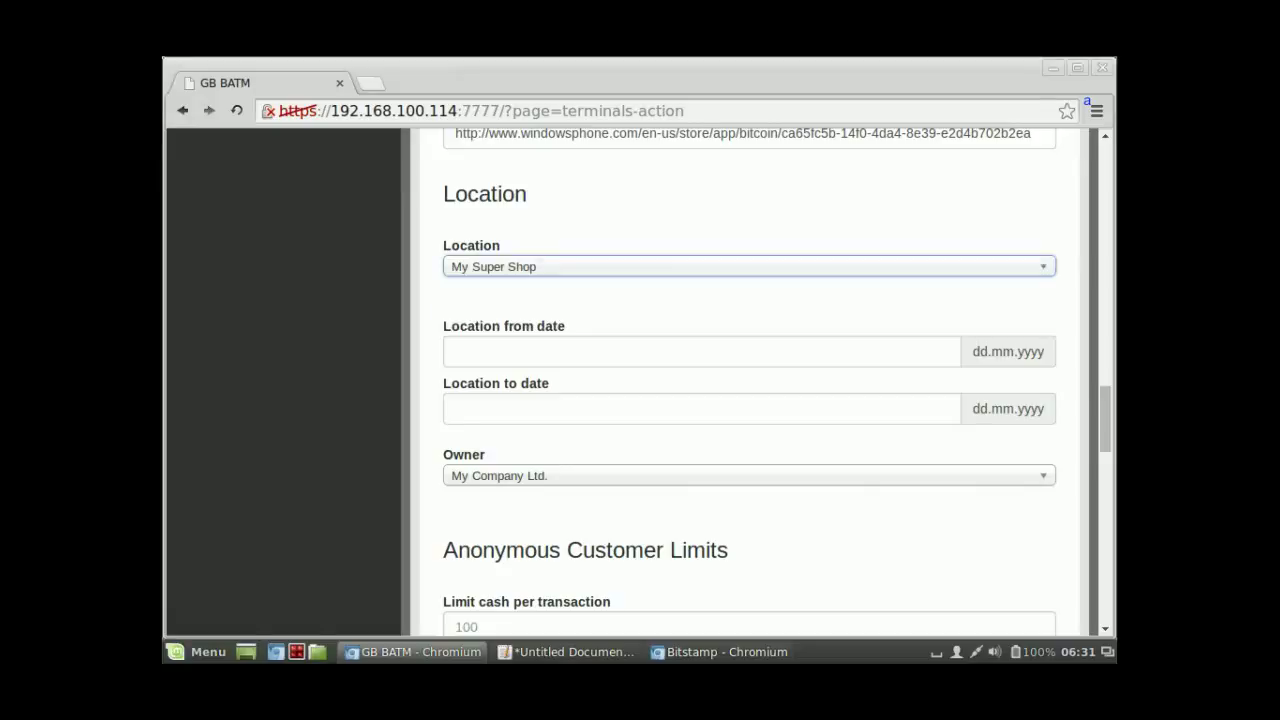
key(Tab)
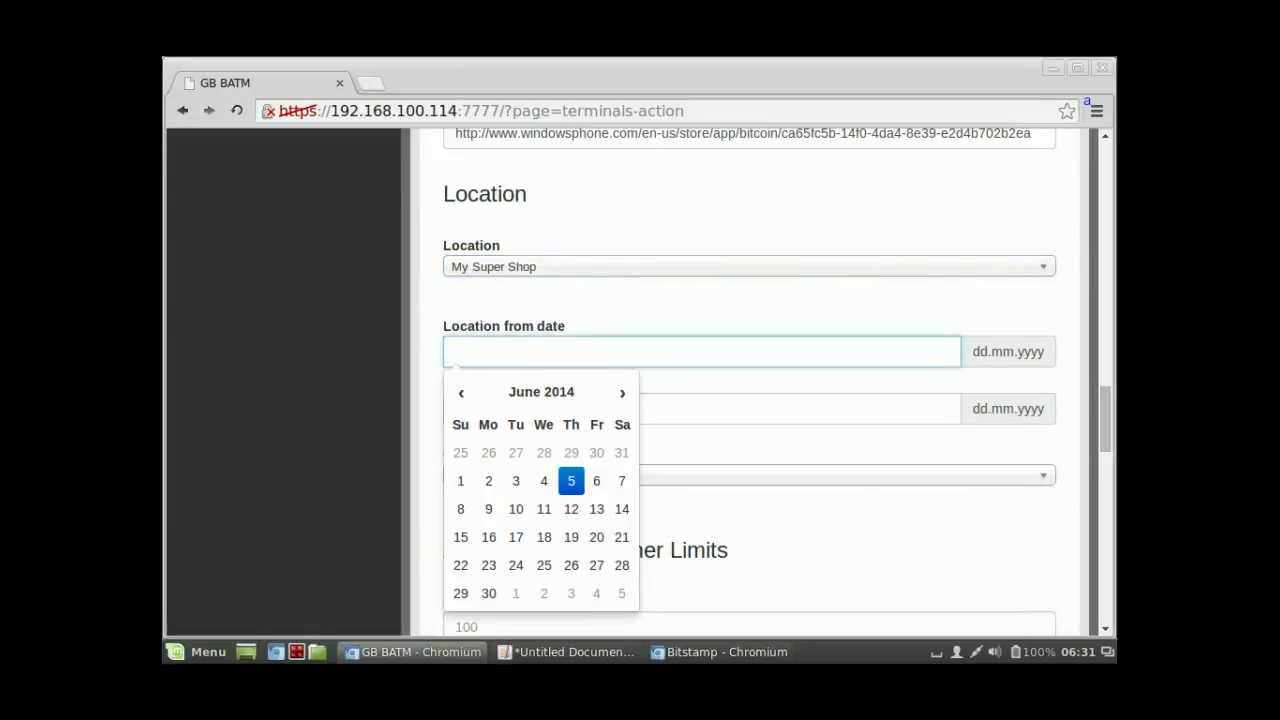
key(Return)
key(Tab)
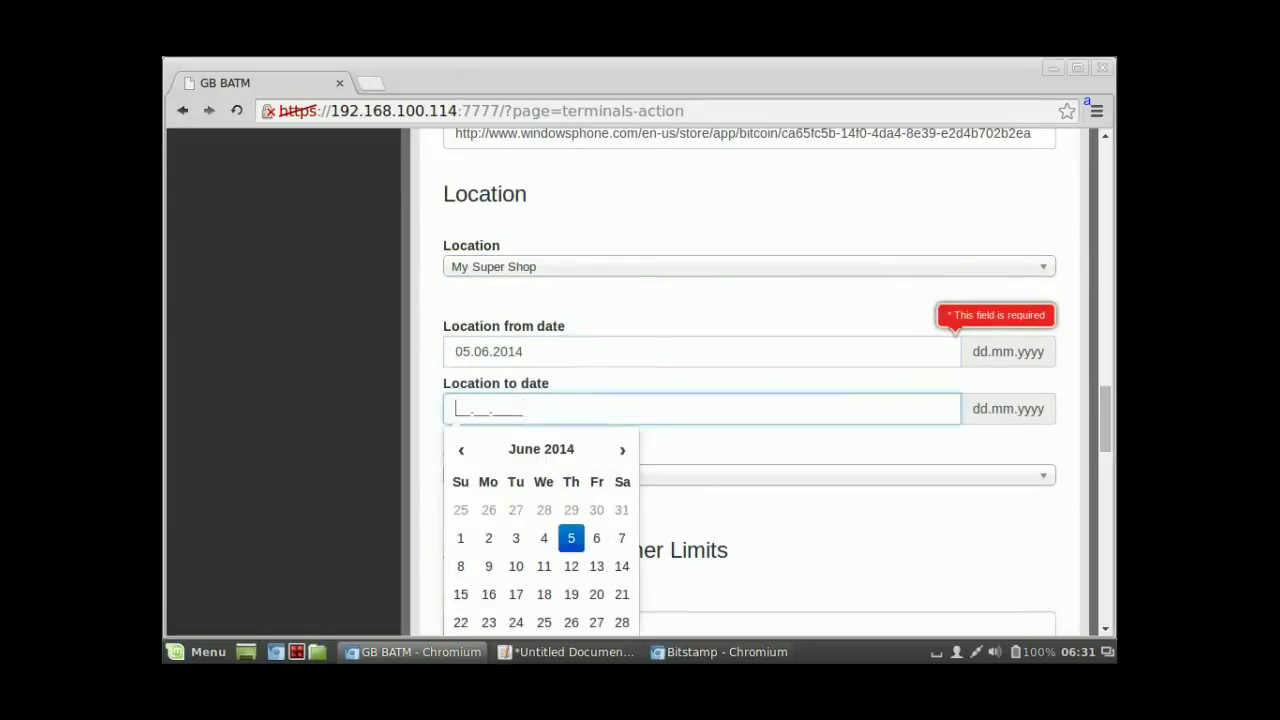
key(Tab)
scroll(750, 400, down, 2)
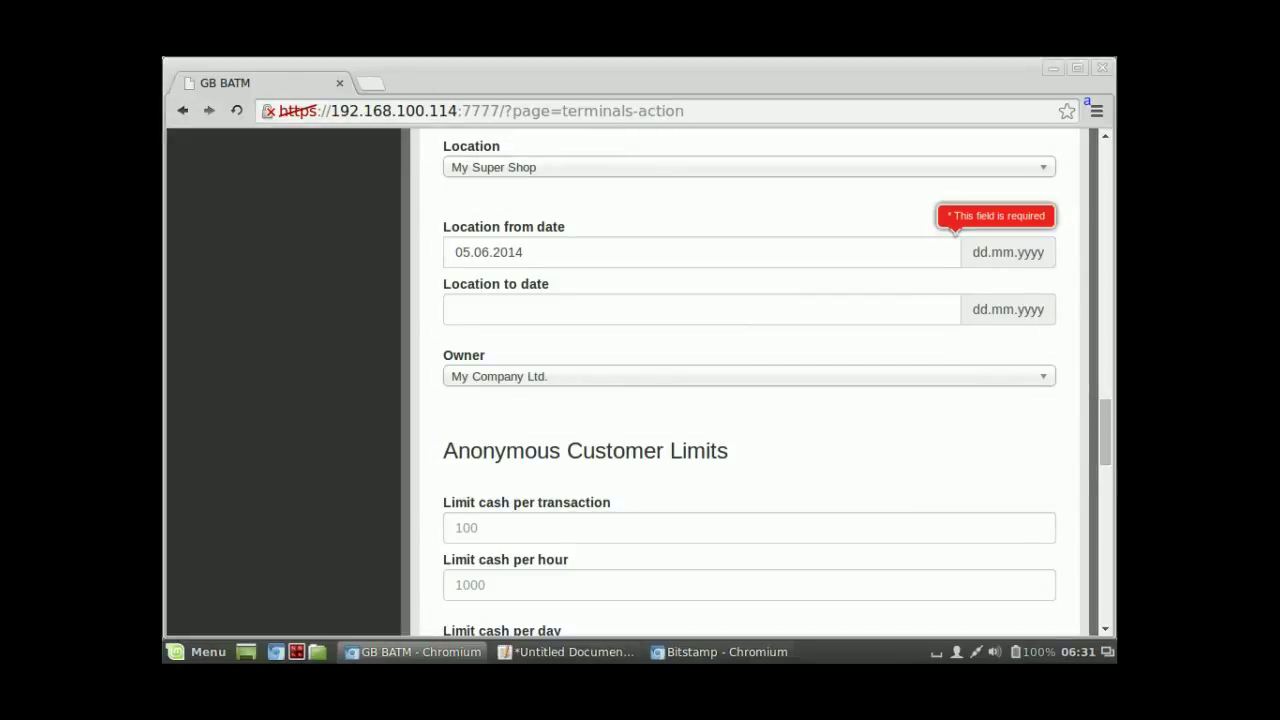
double_click(463, 355)
scroll(749, 385, down, 2)
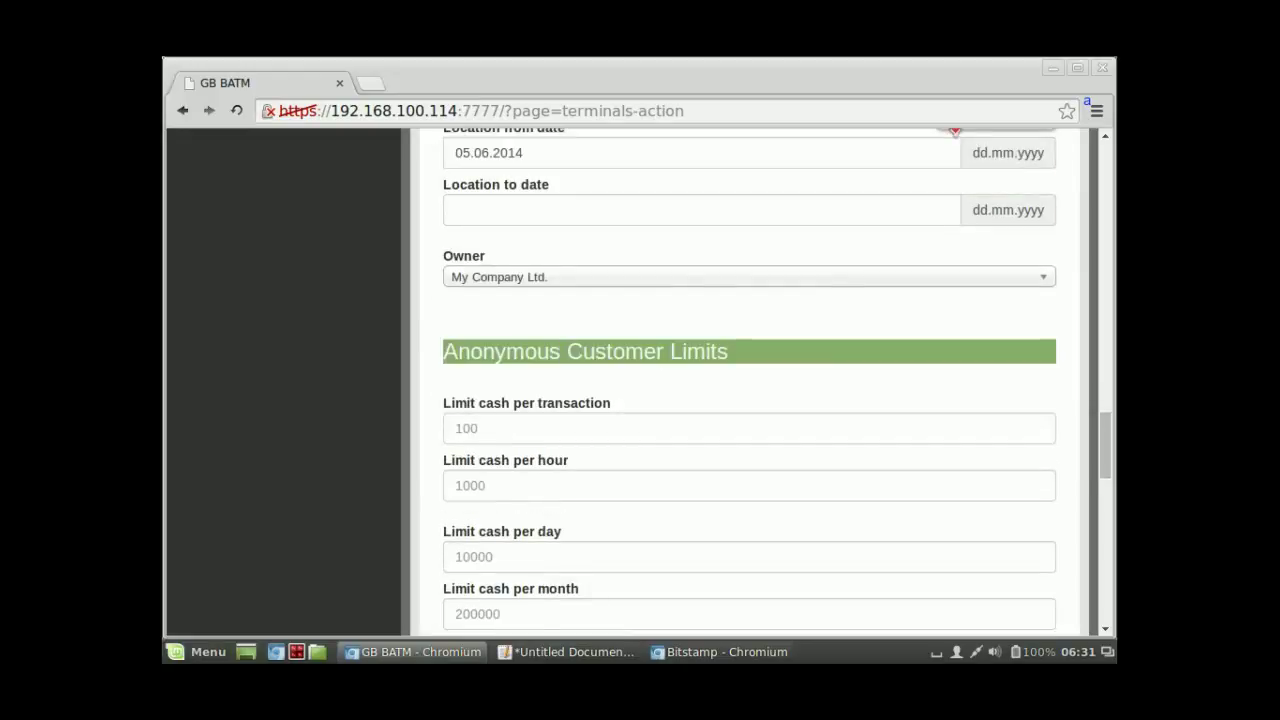
scroll(749, 385, down, 2)
scroll(749, 385, down, 2)
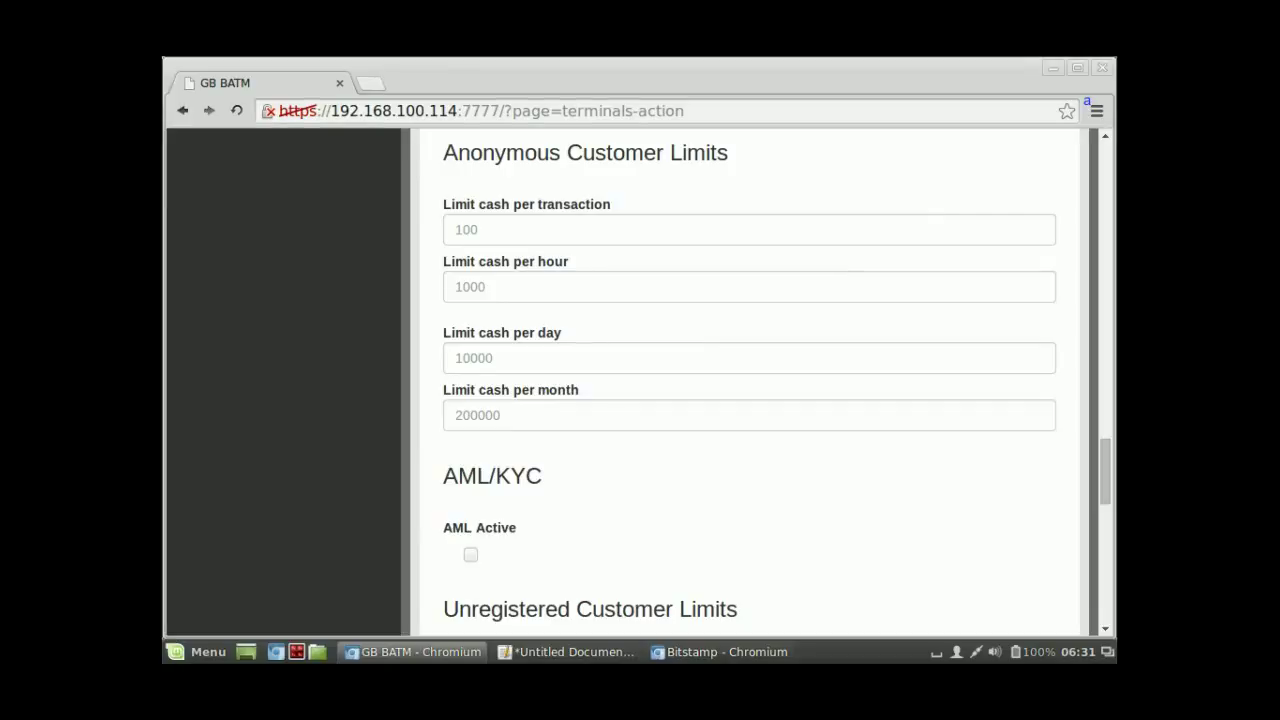
scroll(749, 385, down, 2)
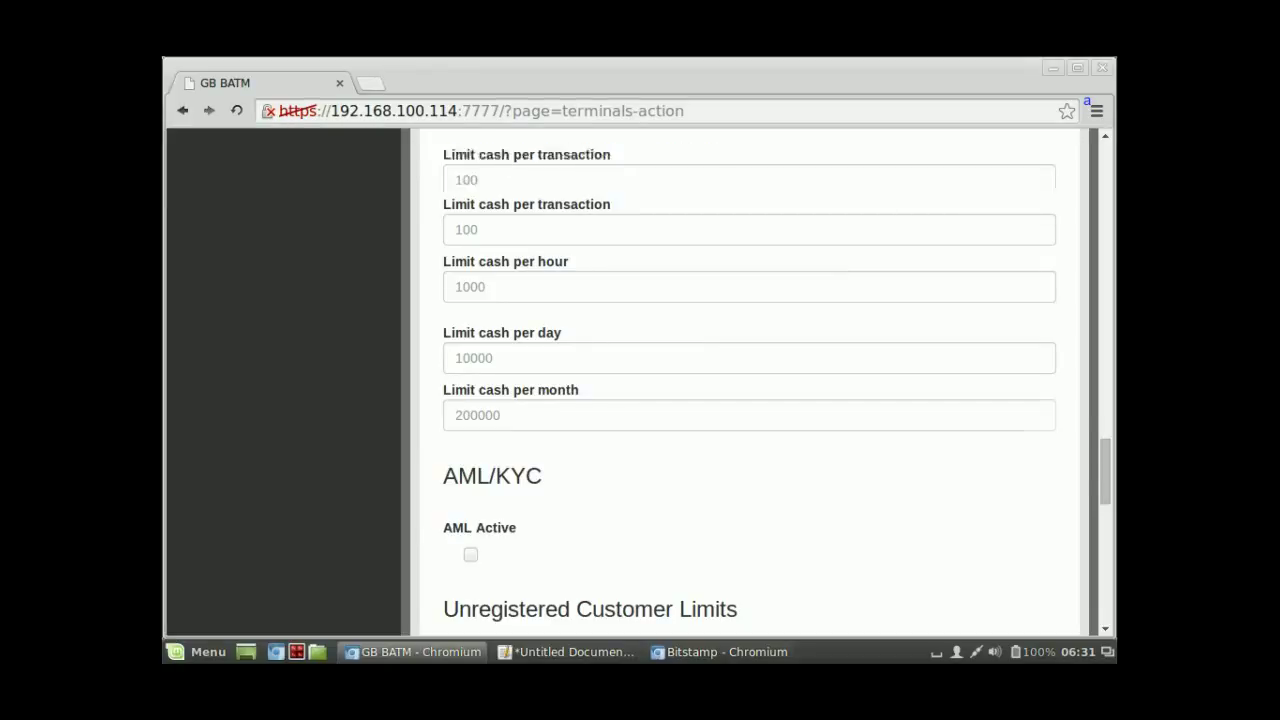
scroll(749, 385, down, 1)
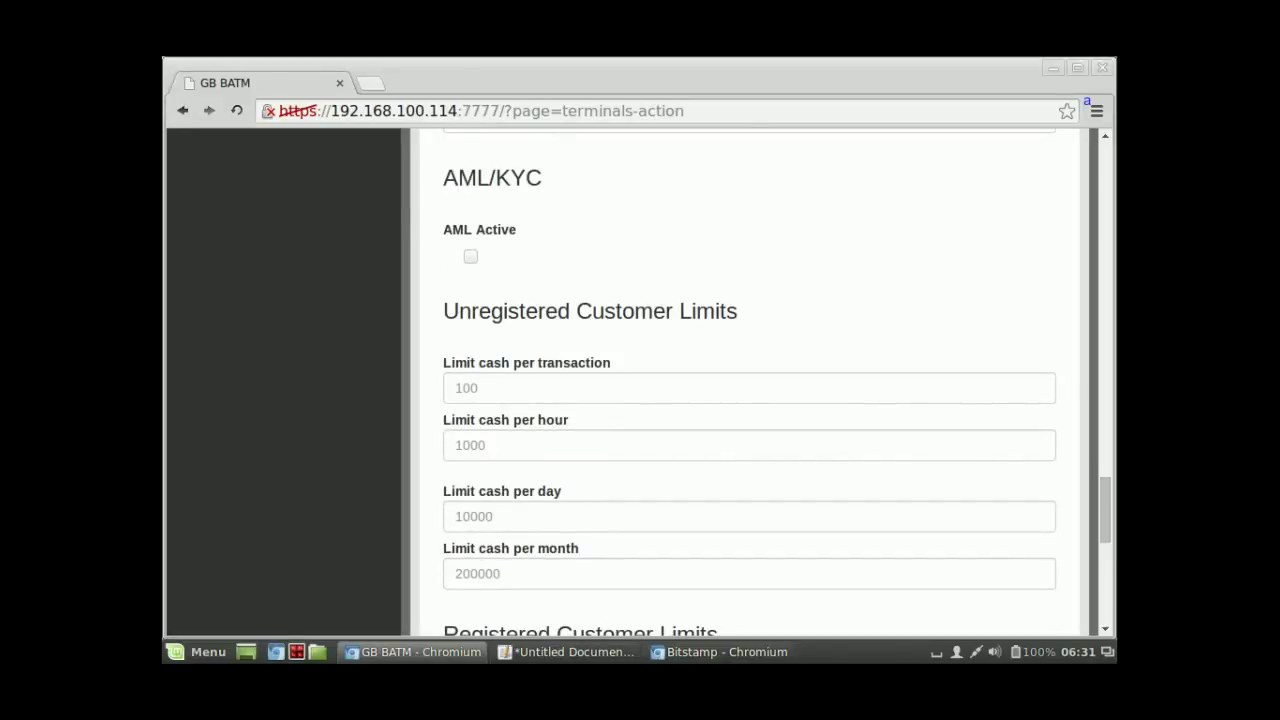
scroll(749, 385, down, 1)
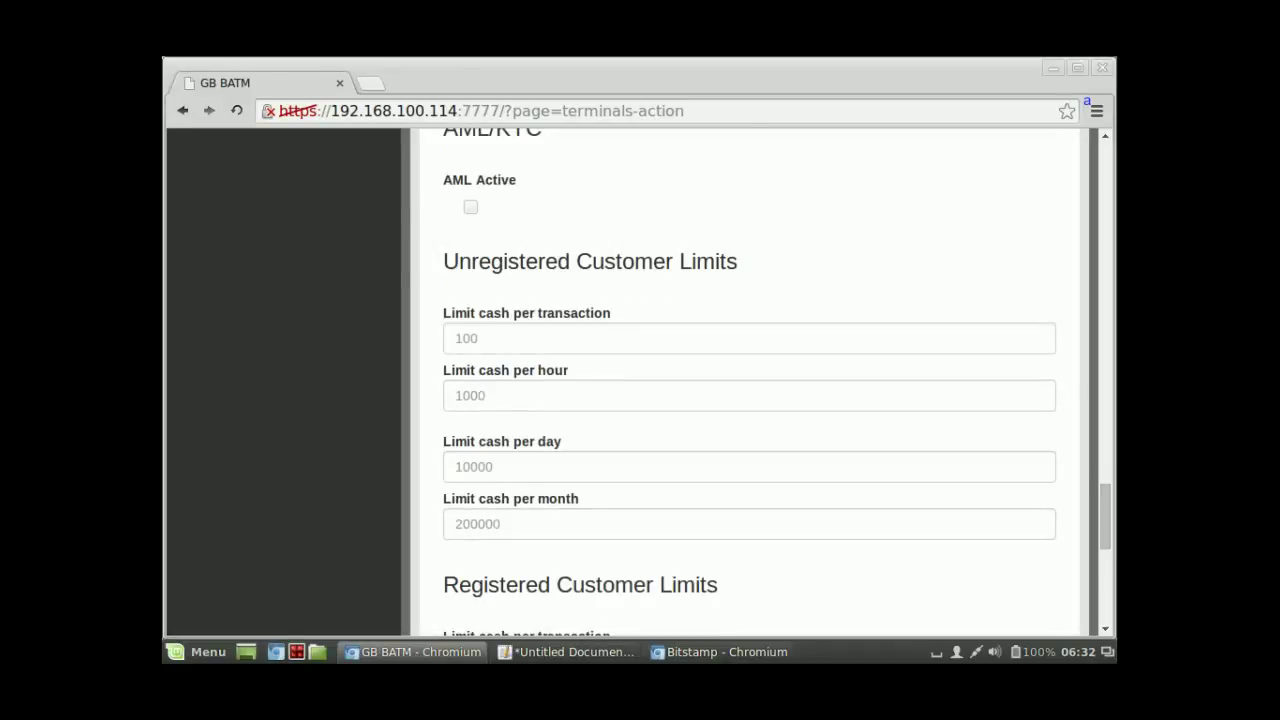
scroll(749, 385, down, 3)
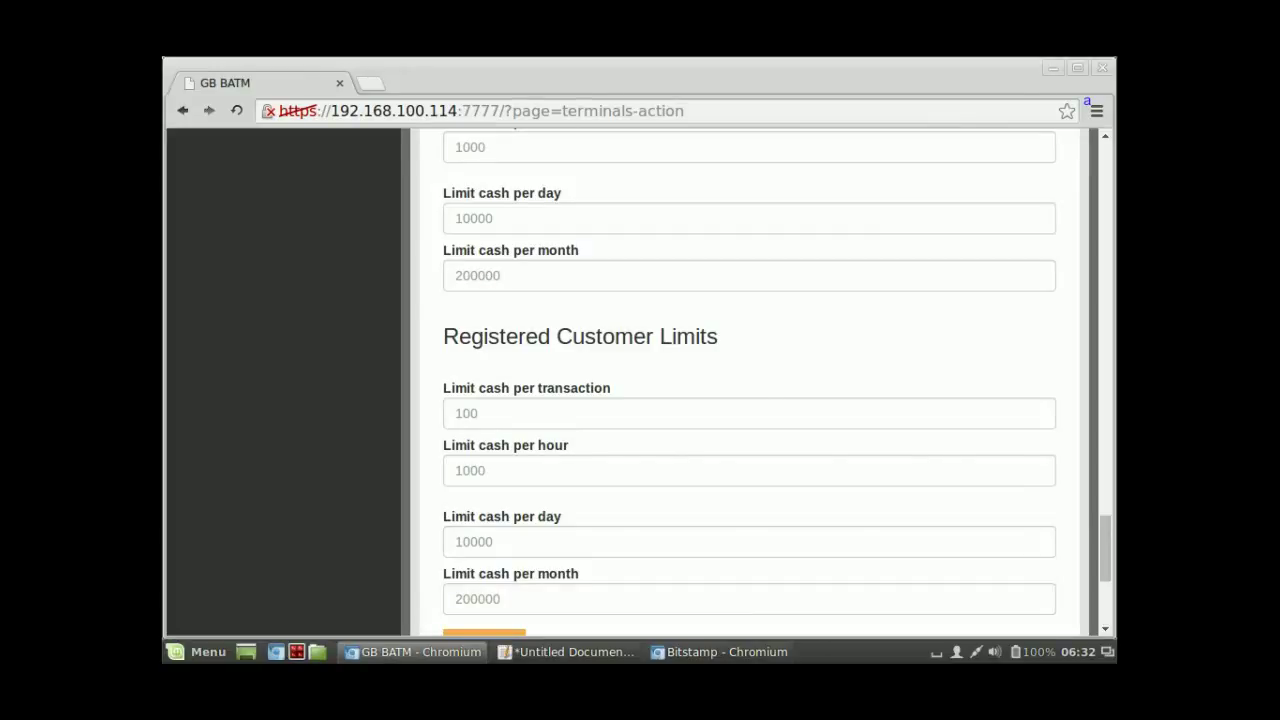
scroll(749, 385, up, 3)
scroll(749, 385, up, 2)
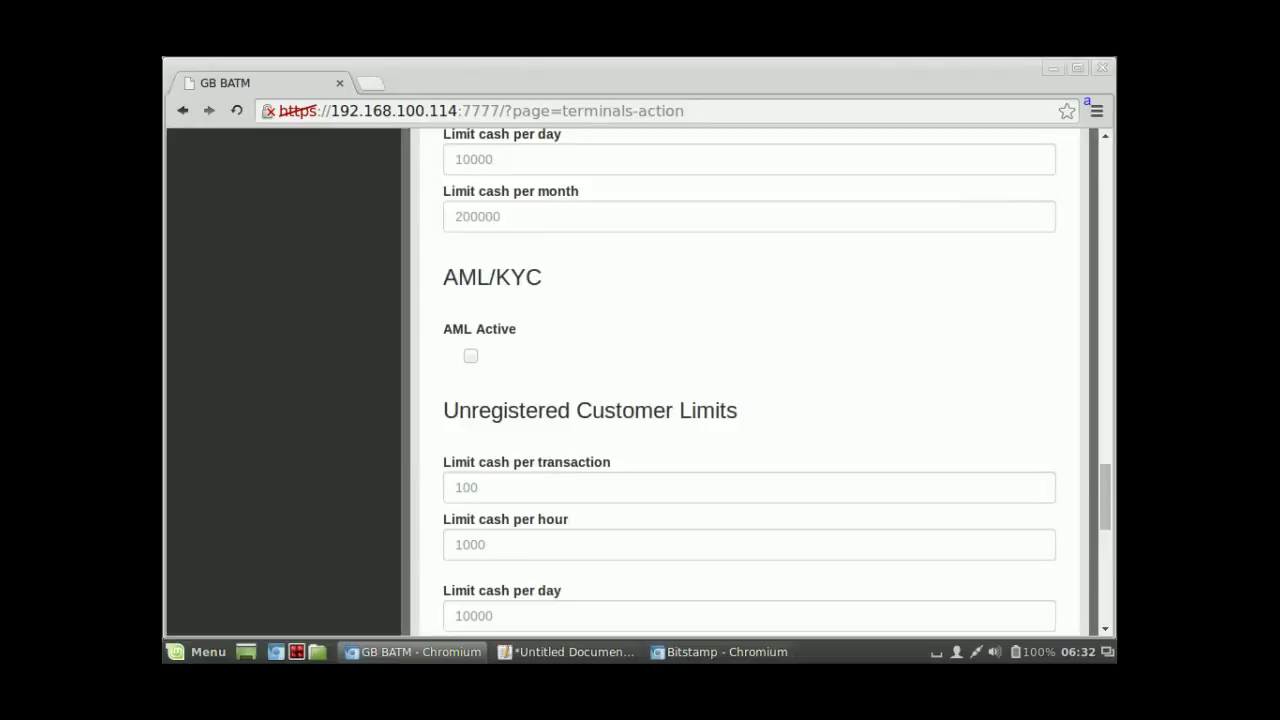
scroll(749, 385, up, 2)
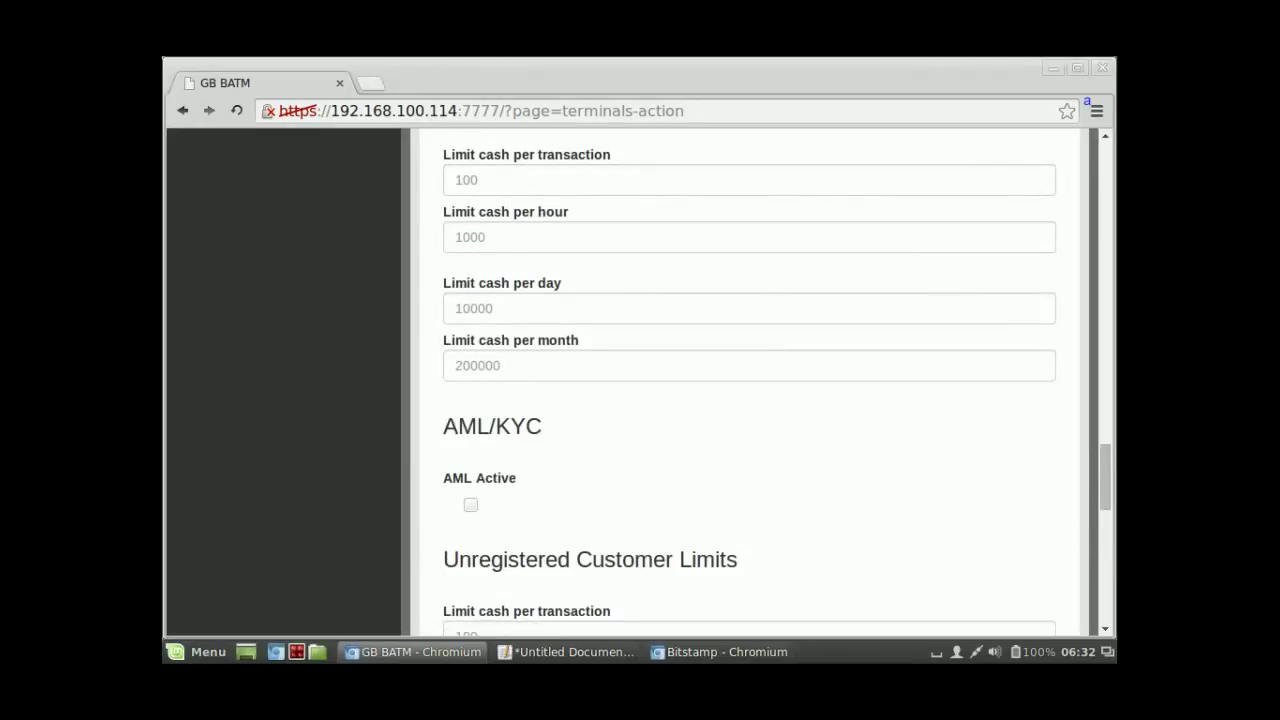
scroll(749, 385, up, 2)
scroll(749, 385, up, 3)
scroll(749, 385, down, 2)
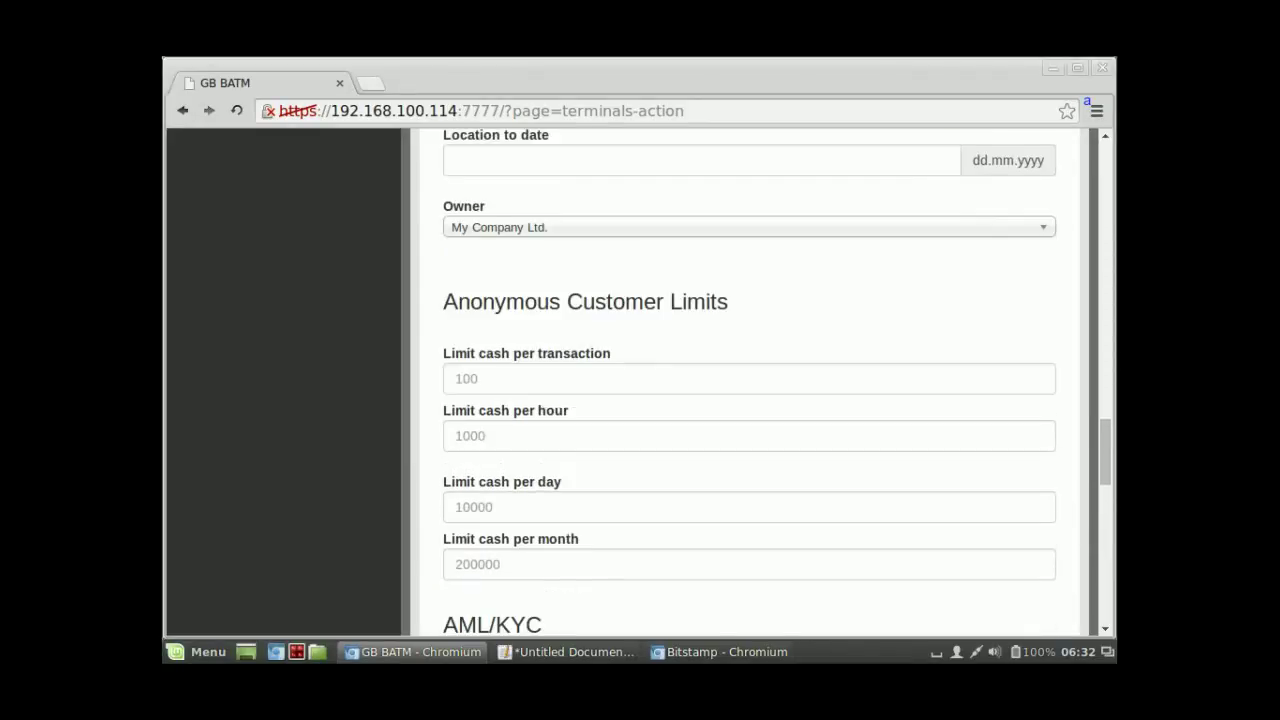
click(749, 379)
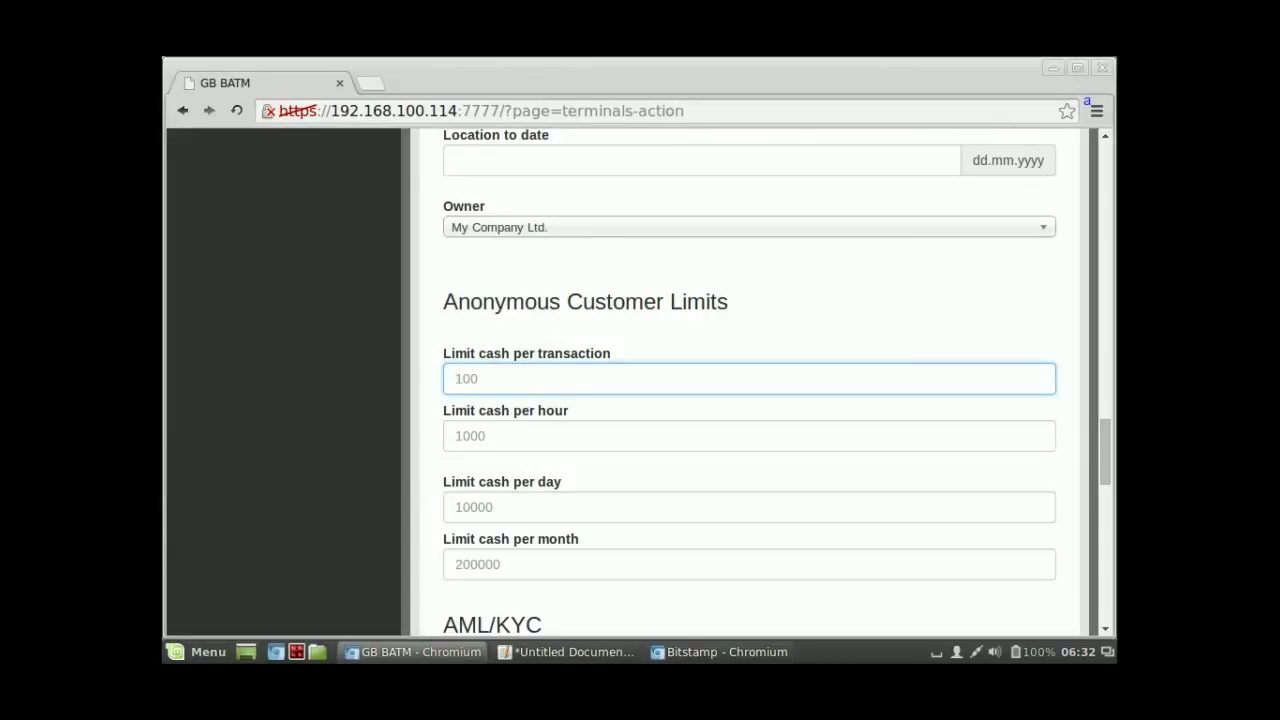
Set the anonymous per-transaction cash limit to 100
key(Tab)
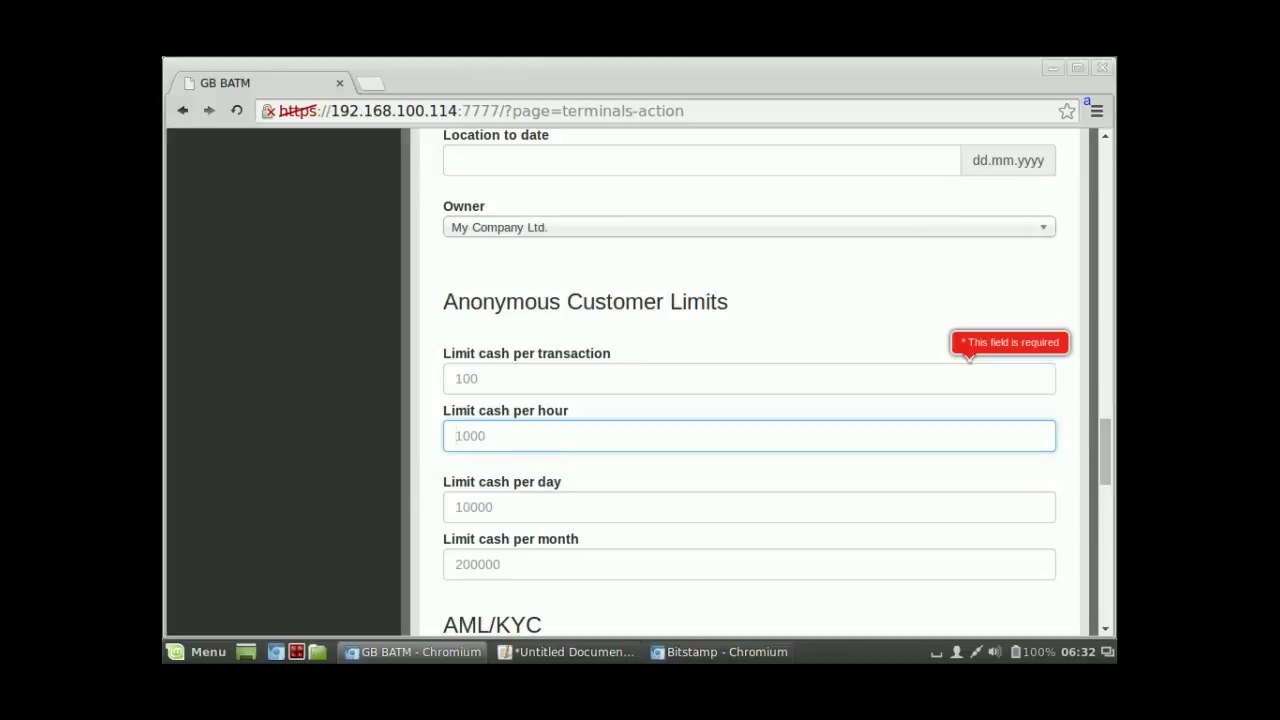
scroll(750, 380, down, 2)
key(Tab)
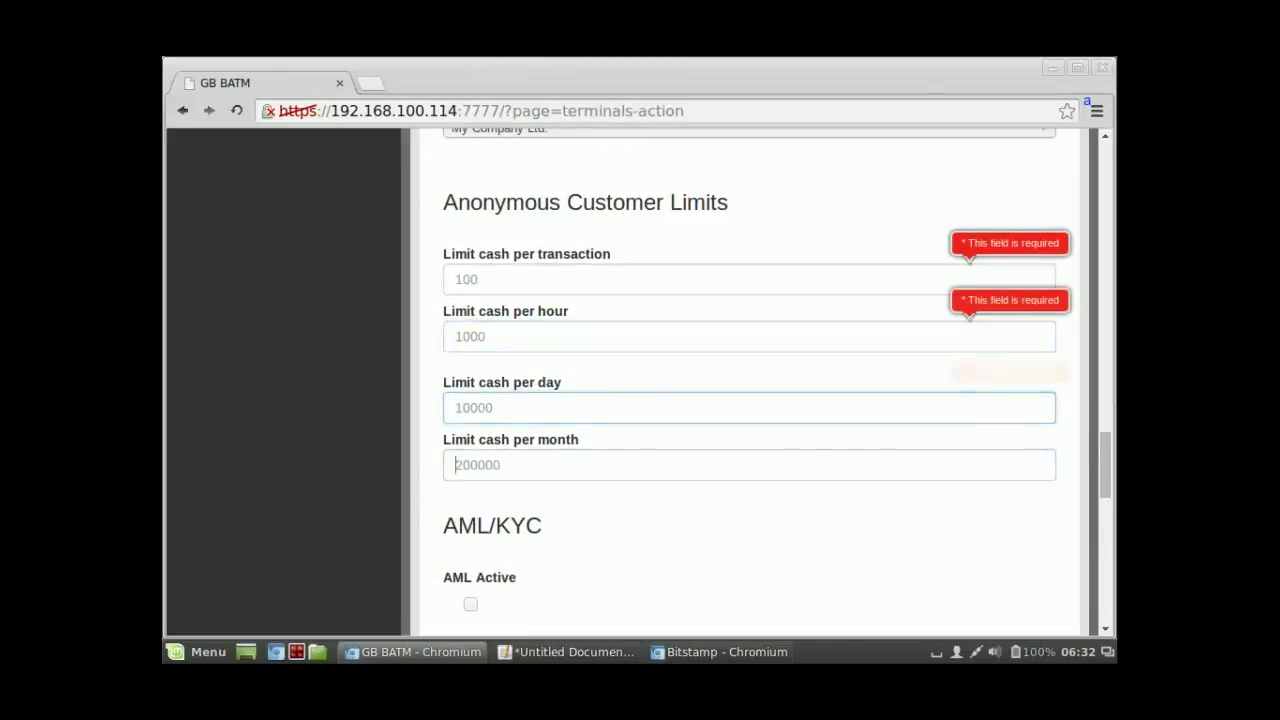
key(Tab)
key(shift+Tab)
key(shift+Tab)
key(shift+Tab)
text(1)
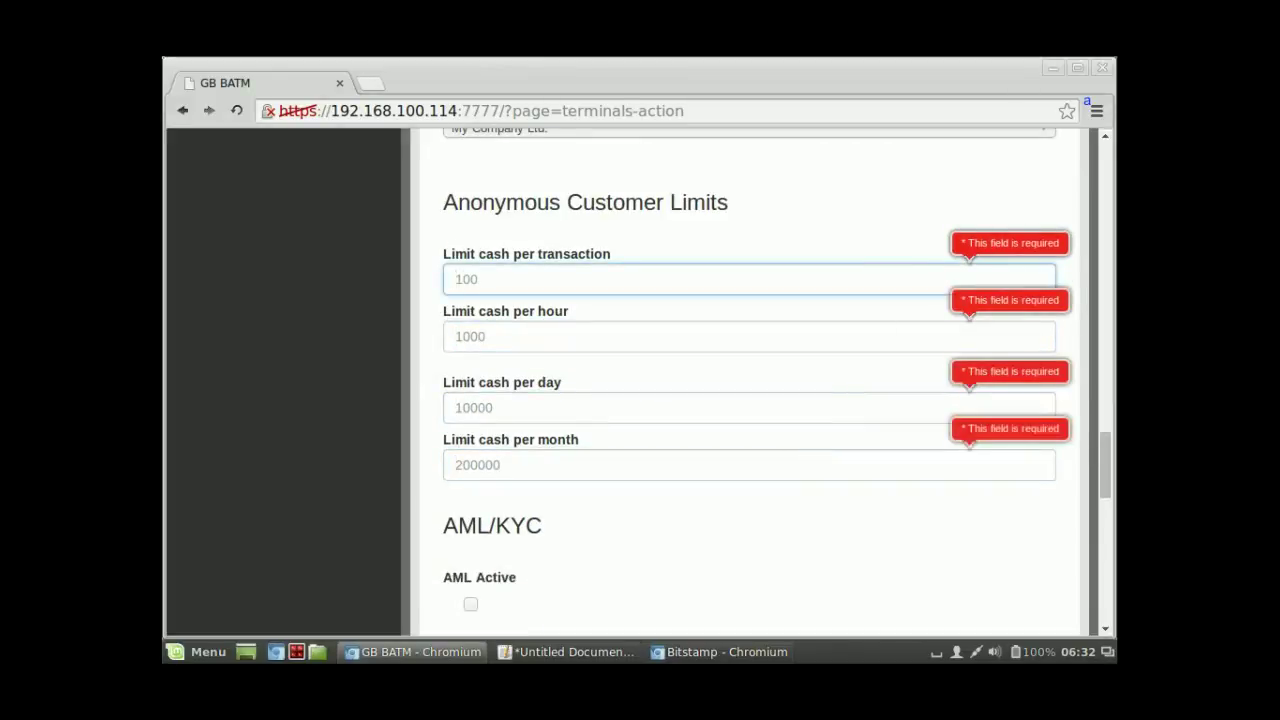
text(000)
key(BackSpace)
Enter anonymous limits of 1000 hourly, 10000 daily and 20000 monthly
key(Tab)
text(10)
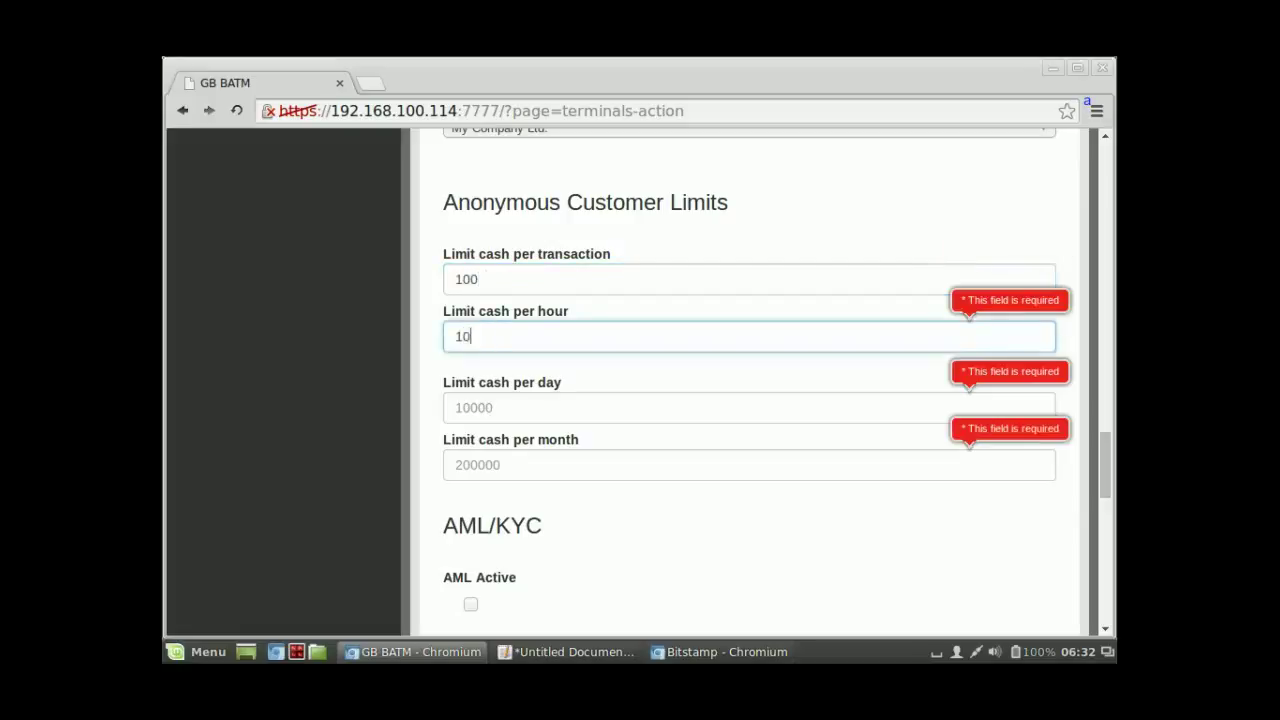
text(00)
key(Tab)
text(100)
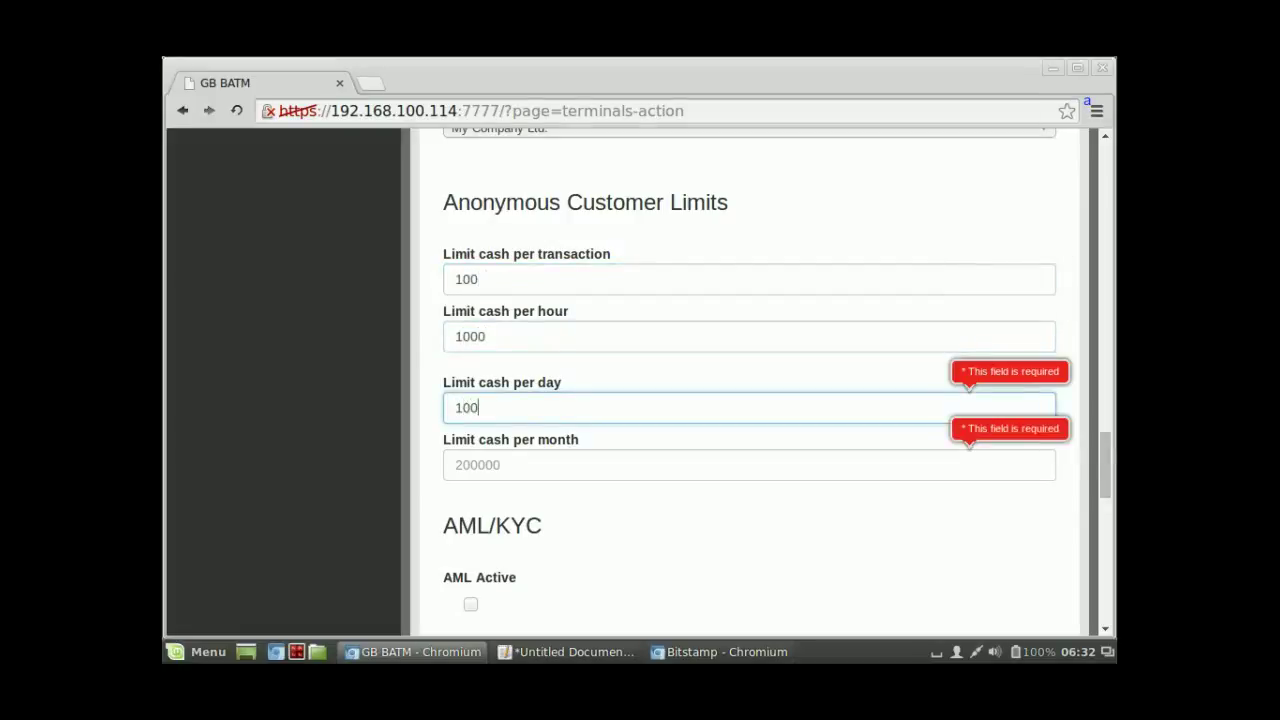
text(00)
key(Tab)
text(200000)
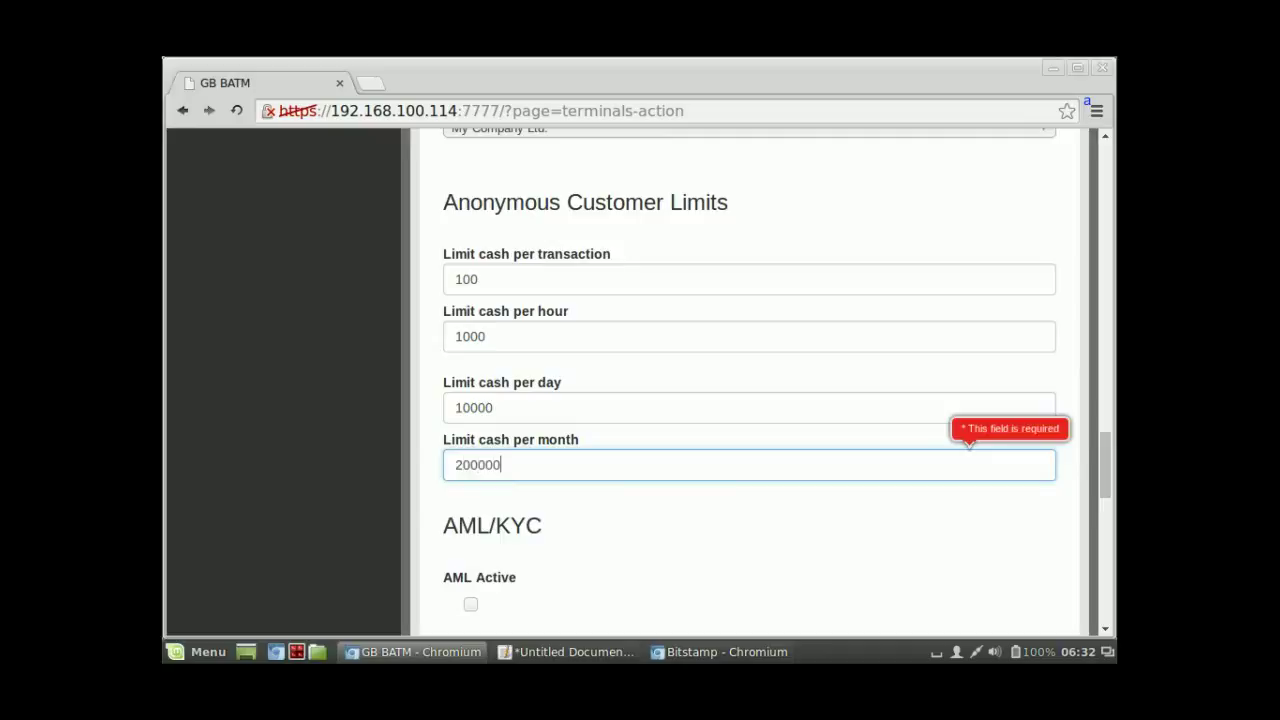
key(BackSpace)
key(Return)
Set the unregistered and registered per-transaction limits to 100
scroll(750, 400, down, 4)
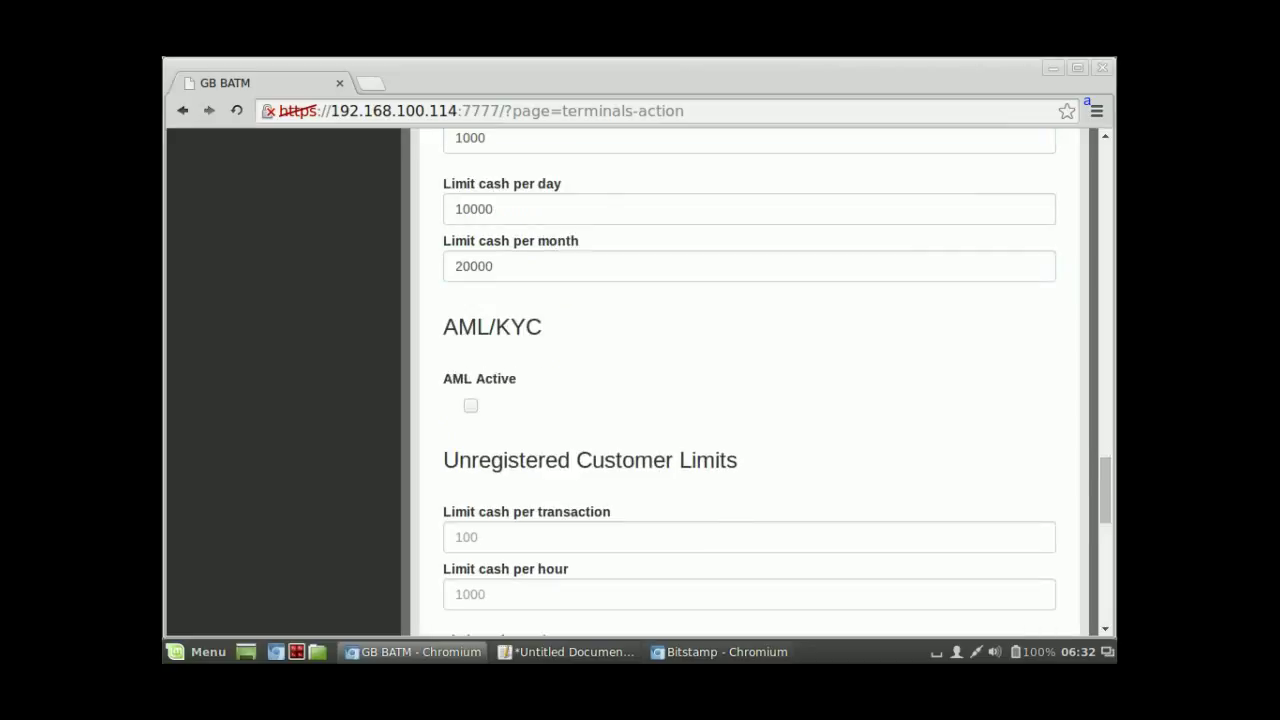
scroll(750, 400, down, 2)
text(100)
scroll(750, 400, down, 4)
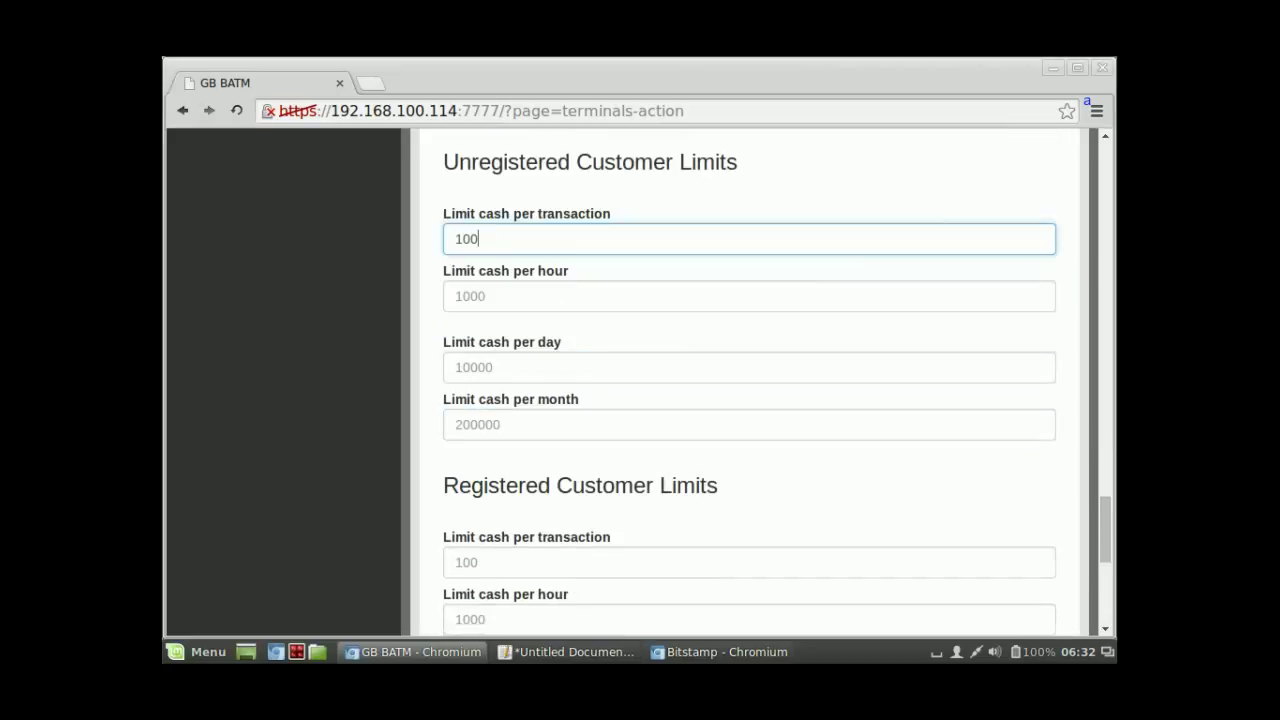
scroll(750, 400, down, 2)
click(749, 462)
text(100)
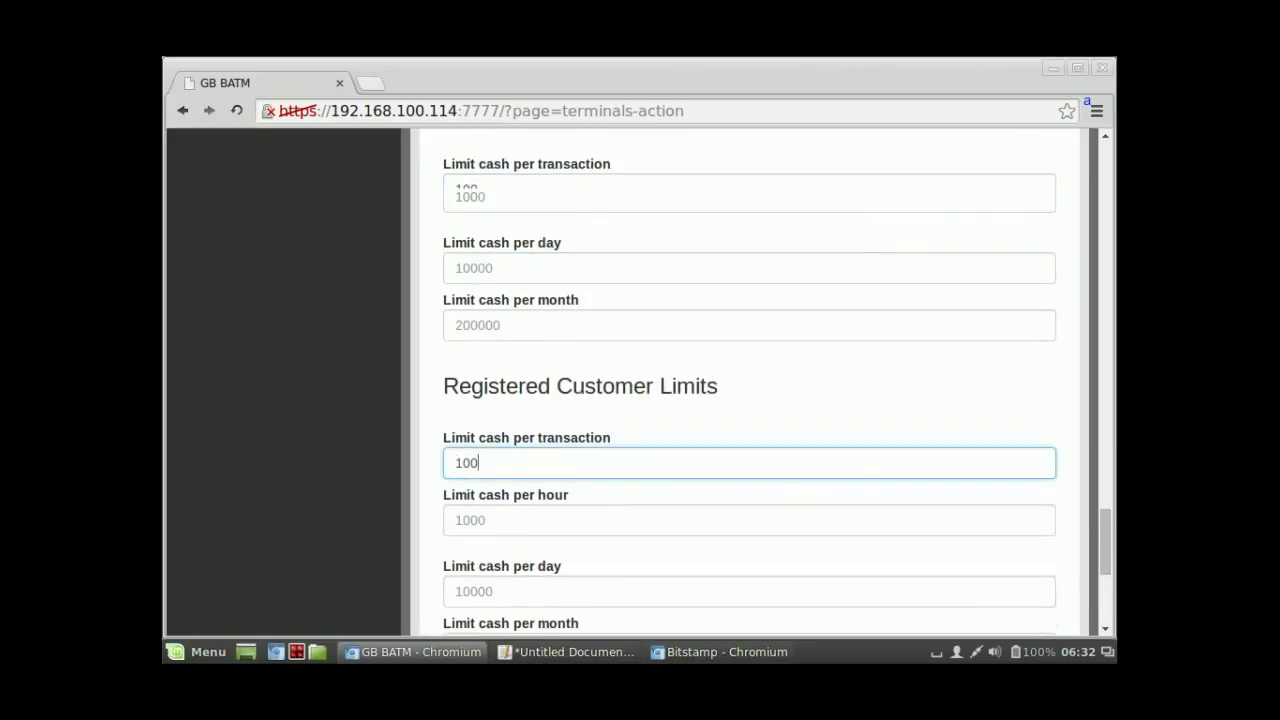
scroll(750, 400, up, 9)
scroll(750, 400, up, 6)
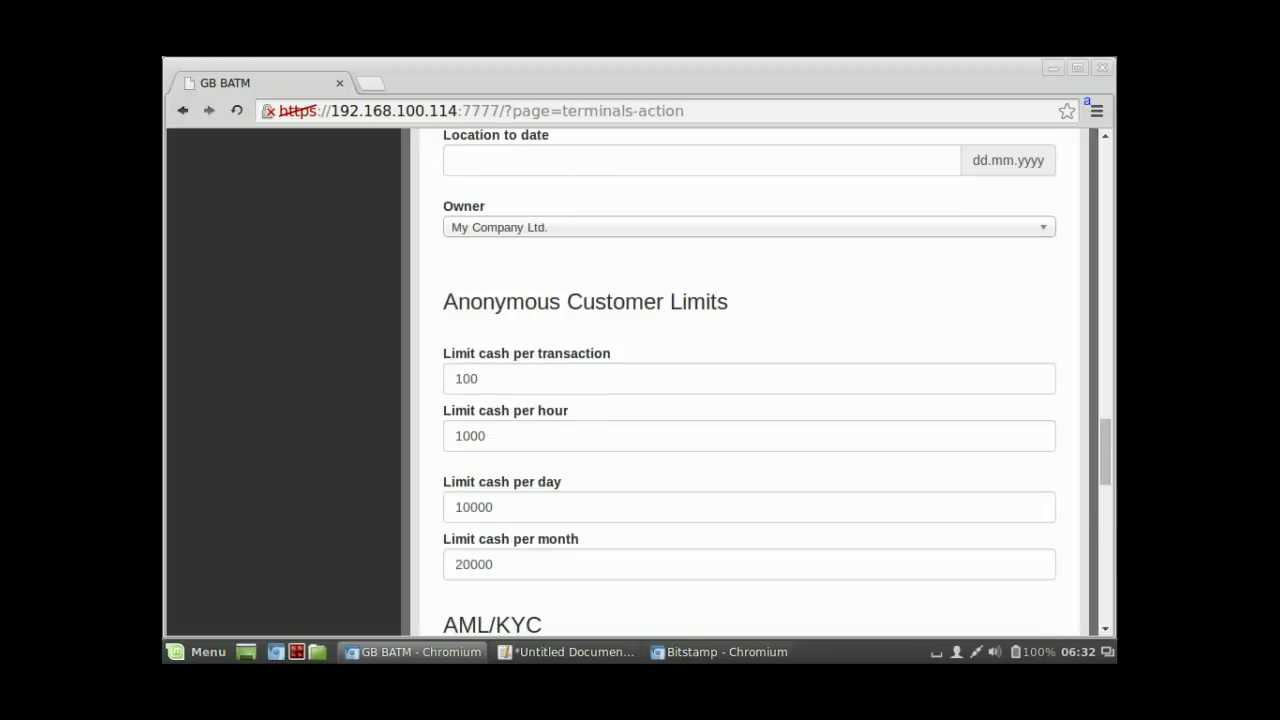
Set the unregistered and registered hourly limits to 1000
key(Tab)
scroll(750, 400, down, 4)
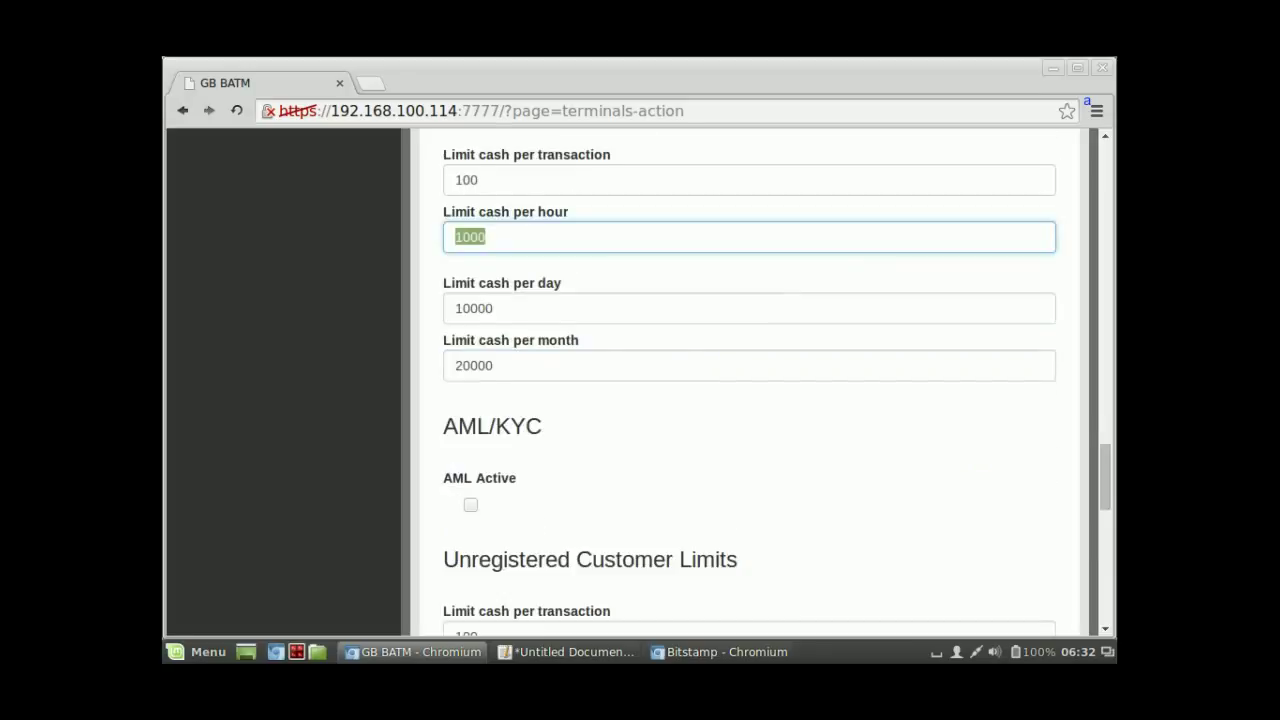
scroll(750, 400, down, 3)
scroll(750, 400, up, 4)
scroll(750, 400, up, 1)
scroll(750, 400, down, 1)
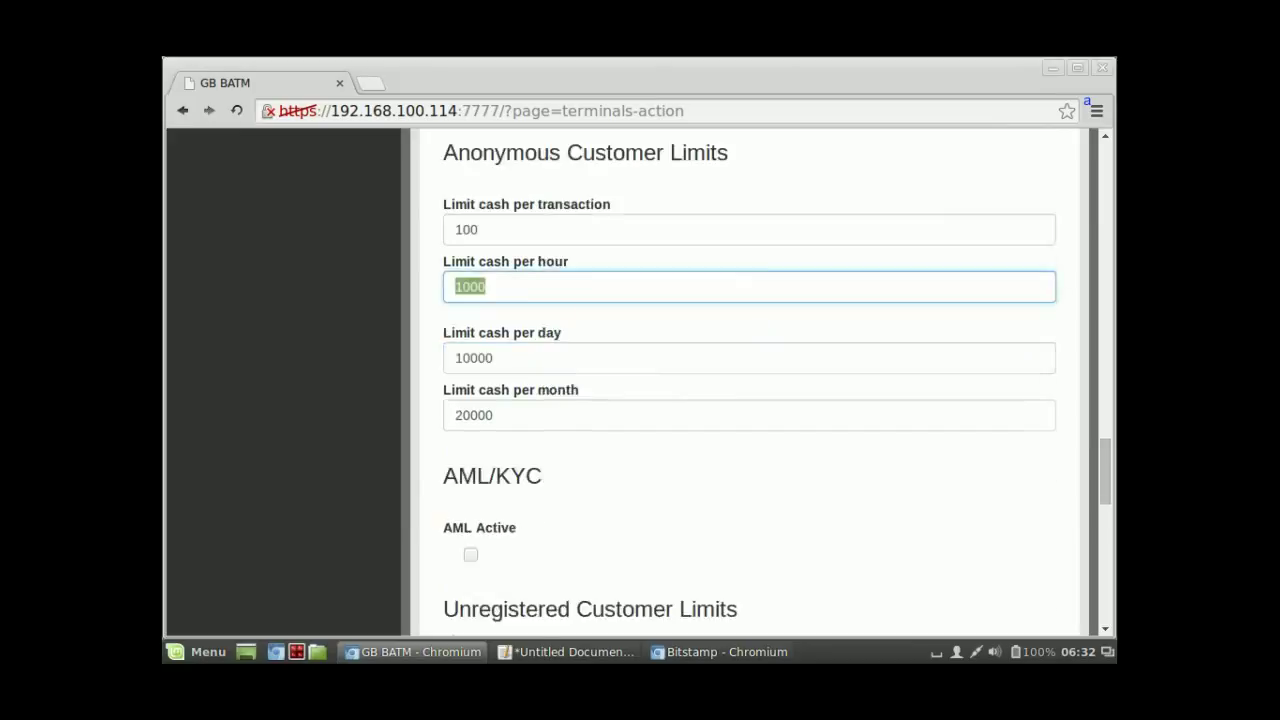
scroll(750, 400, down, 7)
key(Tab)
key(Tab)
key(Tab)
text(1000)
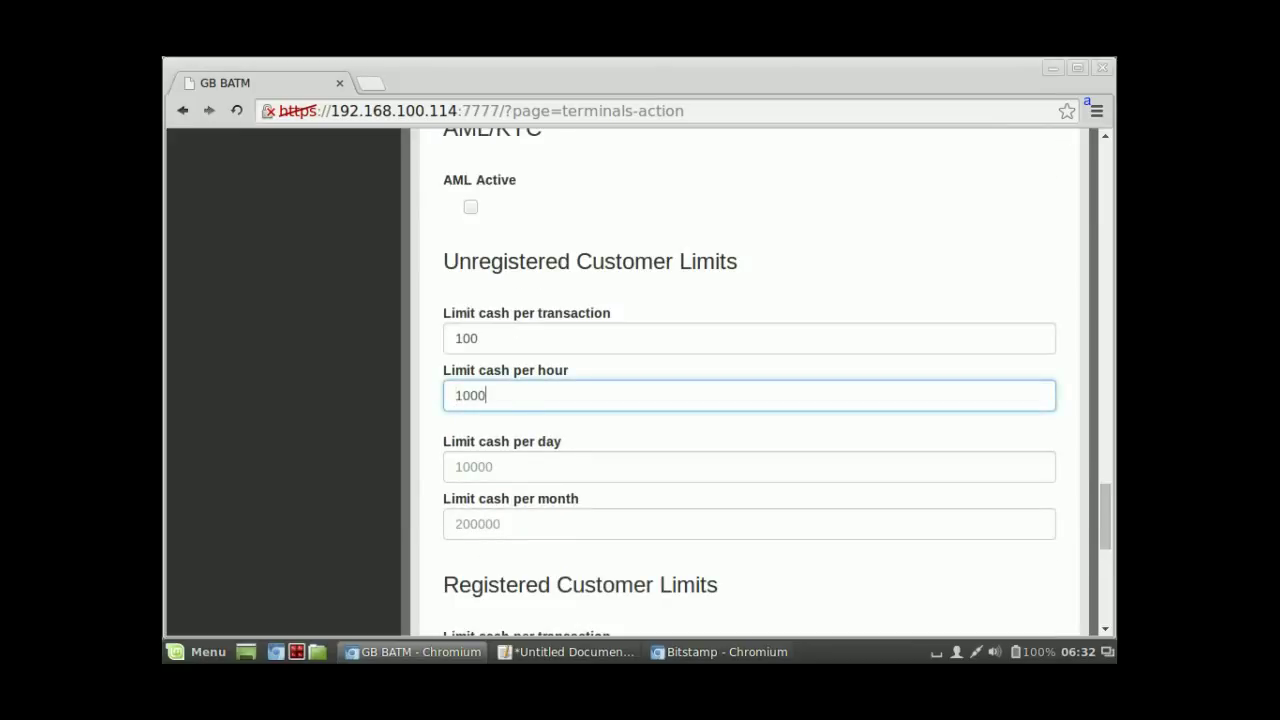
scroll(750, 400, down, 4)
key(Tab)
text(1000)
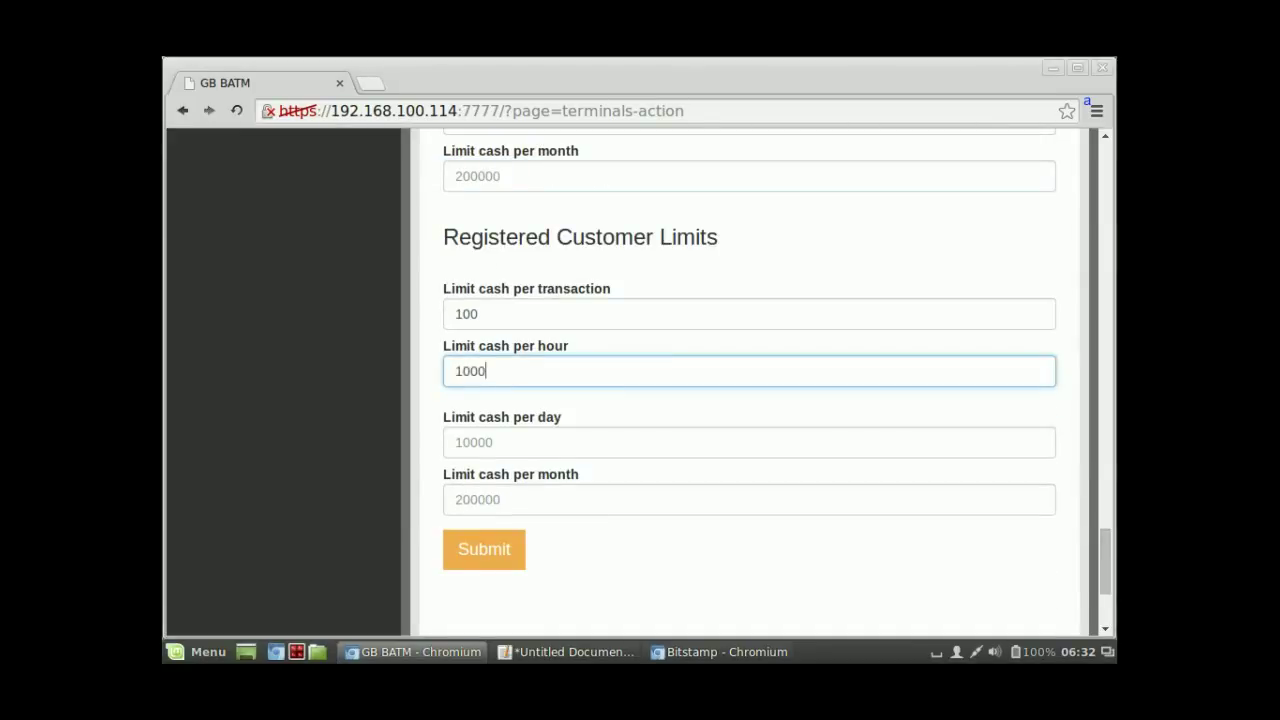
Set the unregistered and registered daily limits to 10000
scroll(750, 400, up, 2)
scroll(750, 400, up, 8)
scroll(750, 400, up, 2)
scroll(750, 400, up, 2)
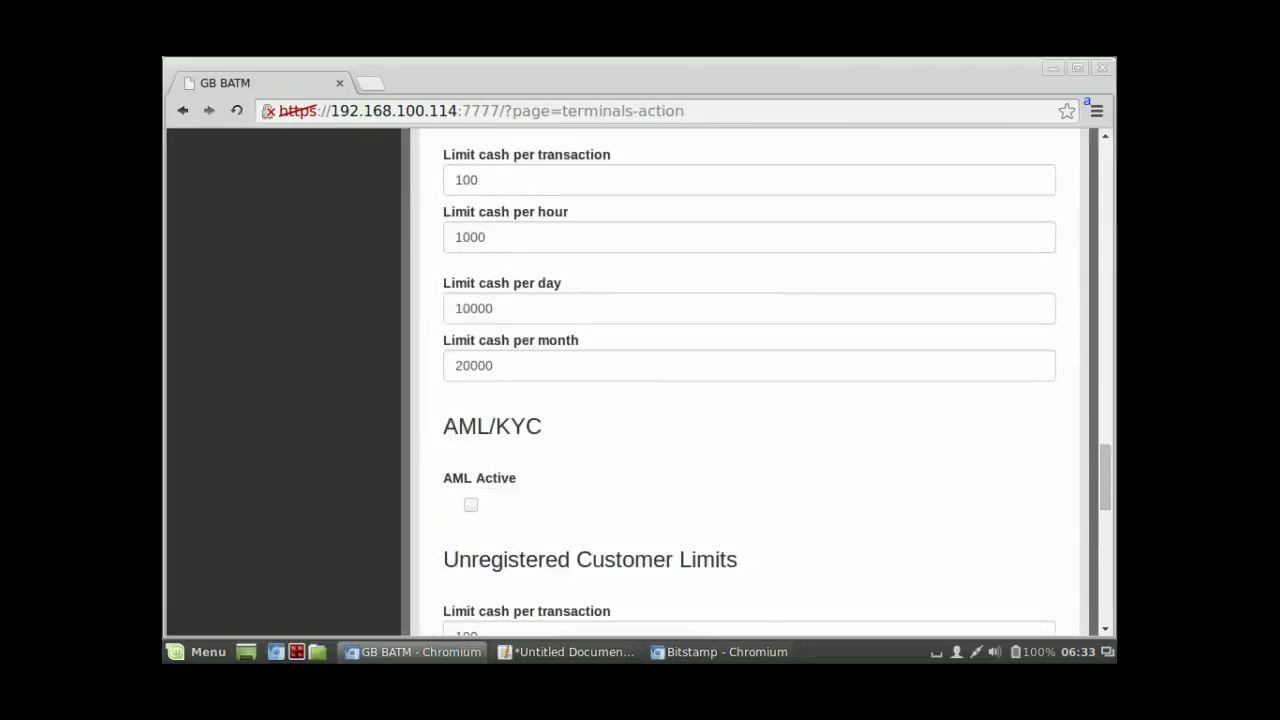
scroll(750, 400, up, 1)
click(600, 358)
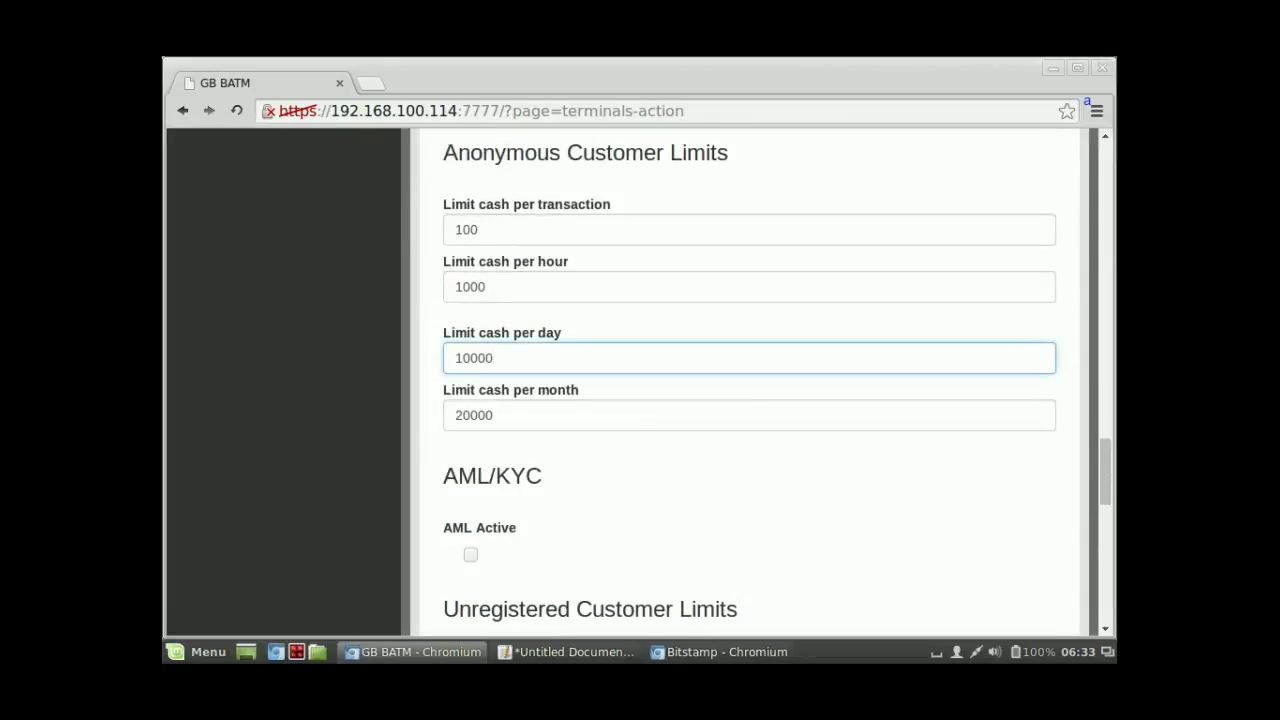
key(ctrl+a)
scroll(750, 400, down, 2)
scroll(750, 400, down, 2)
click(600, 417)
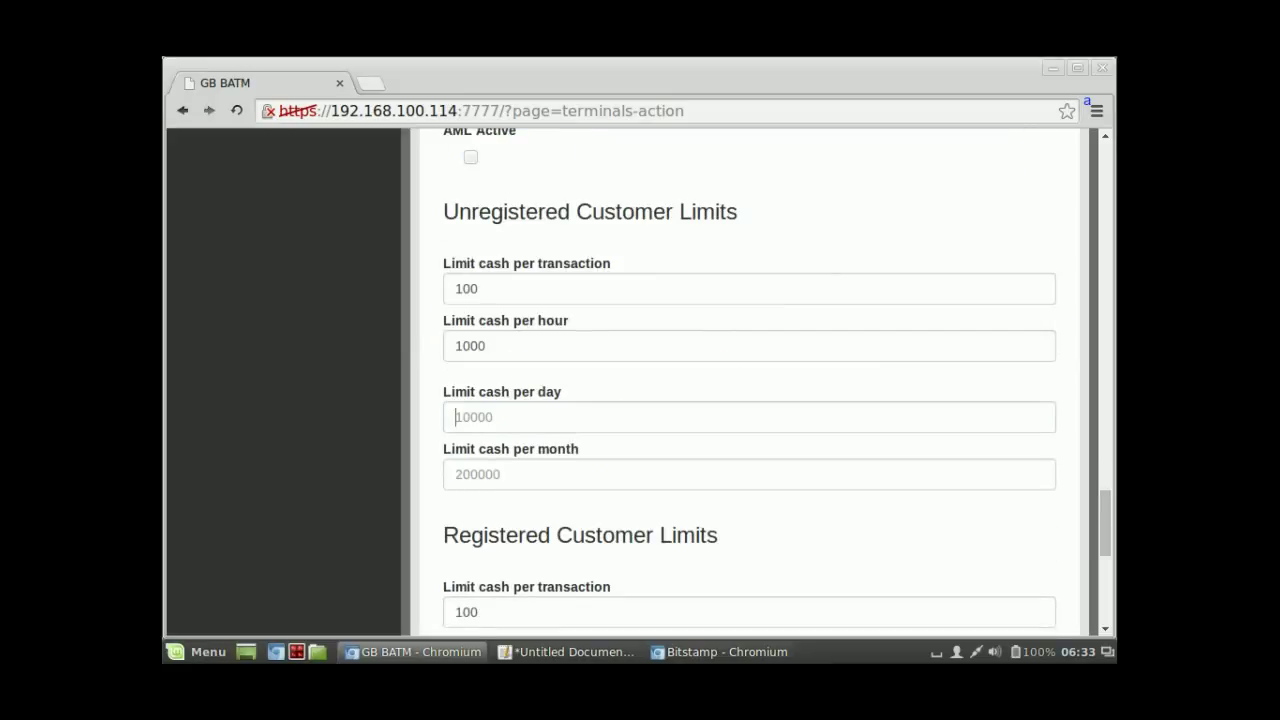
text(10000)
scroll(750, 400, down, 3)
click(600, 442)
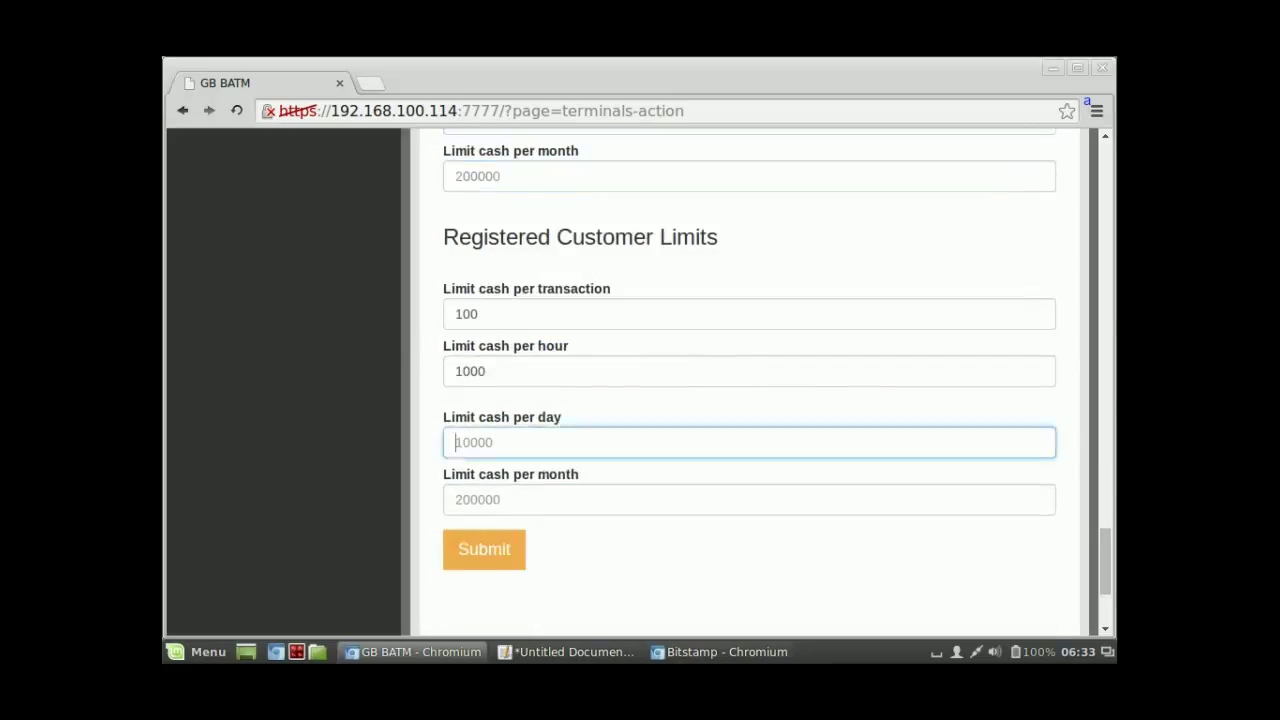
text(10000)
Copy the anonymous monthly limit of 20000 into the unregistered and registered monthly limits
scroll(750, 400, up, 2)
scroll(750, 400, up, 2)
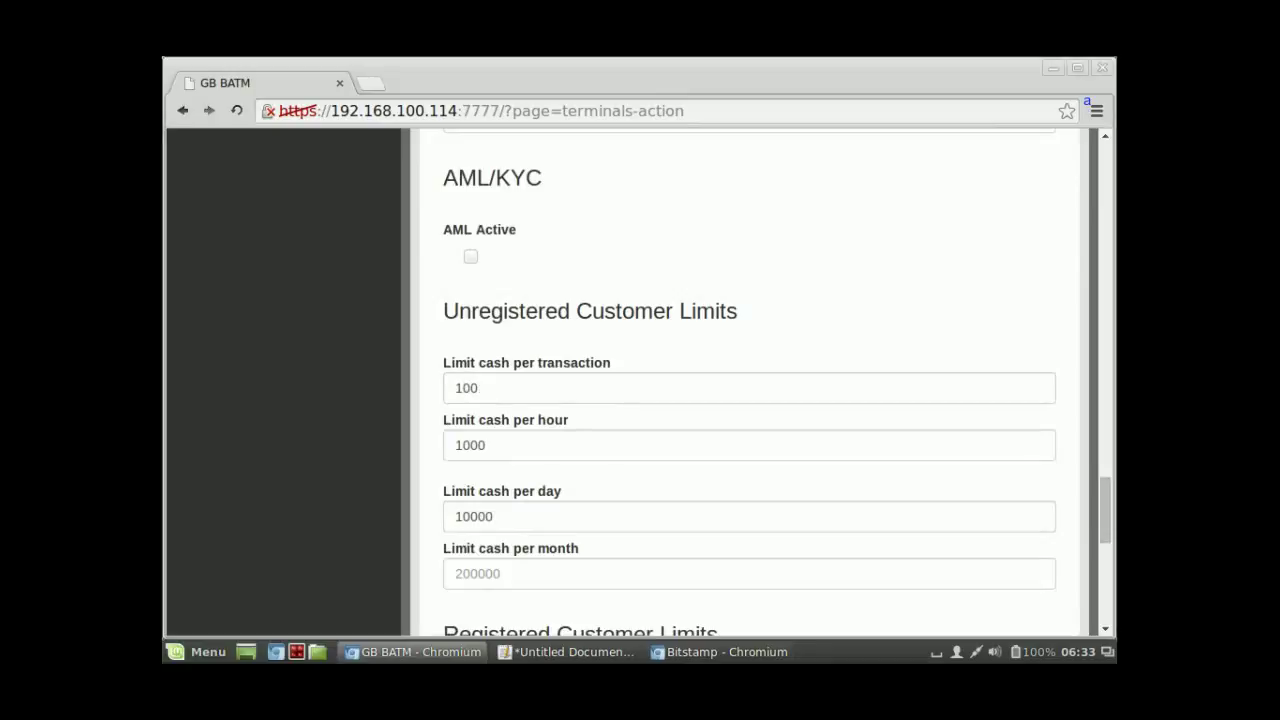
scroll(750, 400, down, 1)
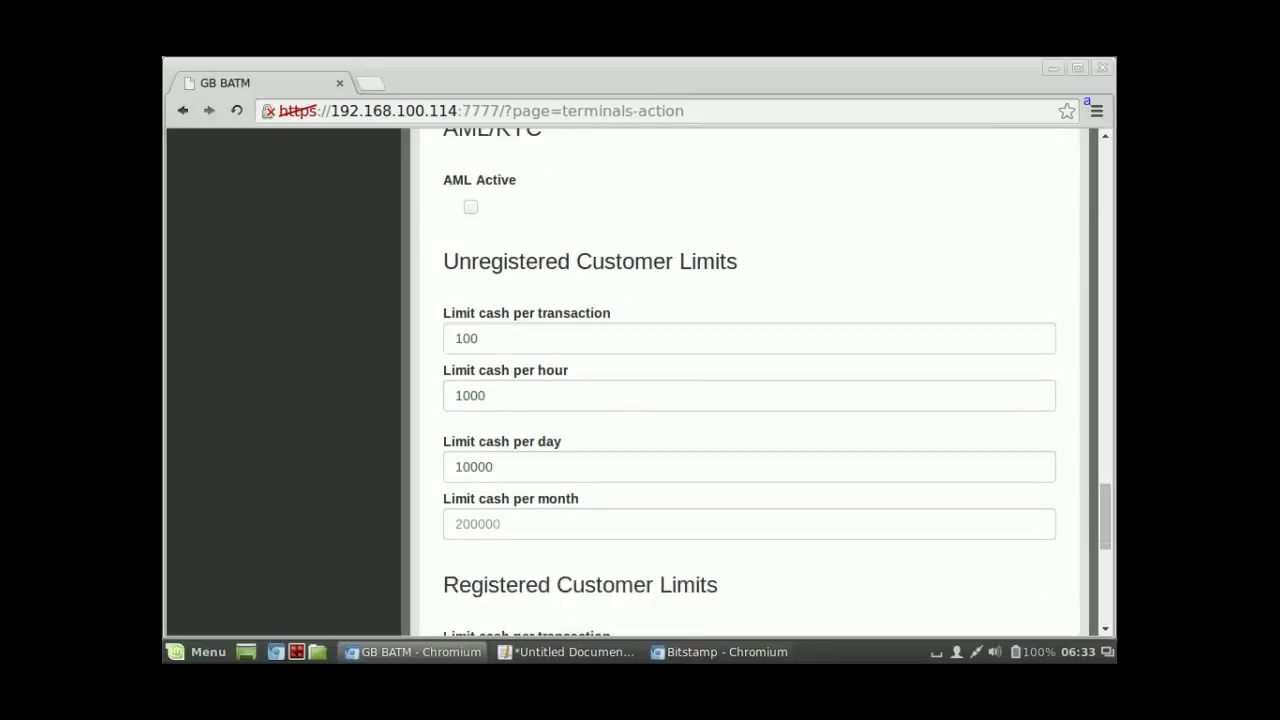
double_click(474, 466)
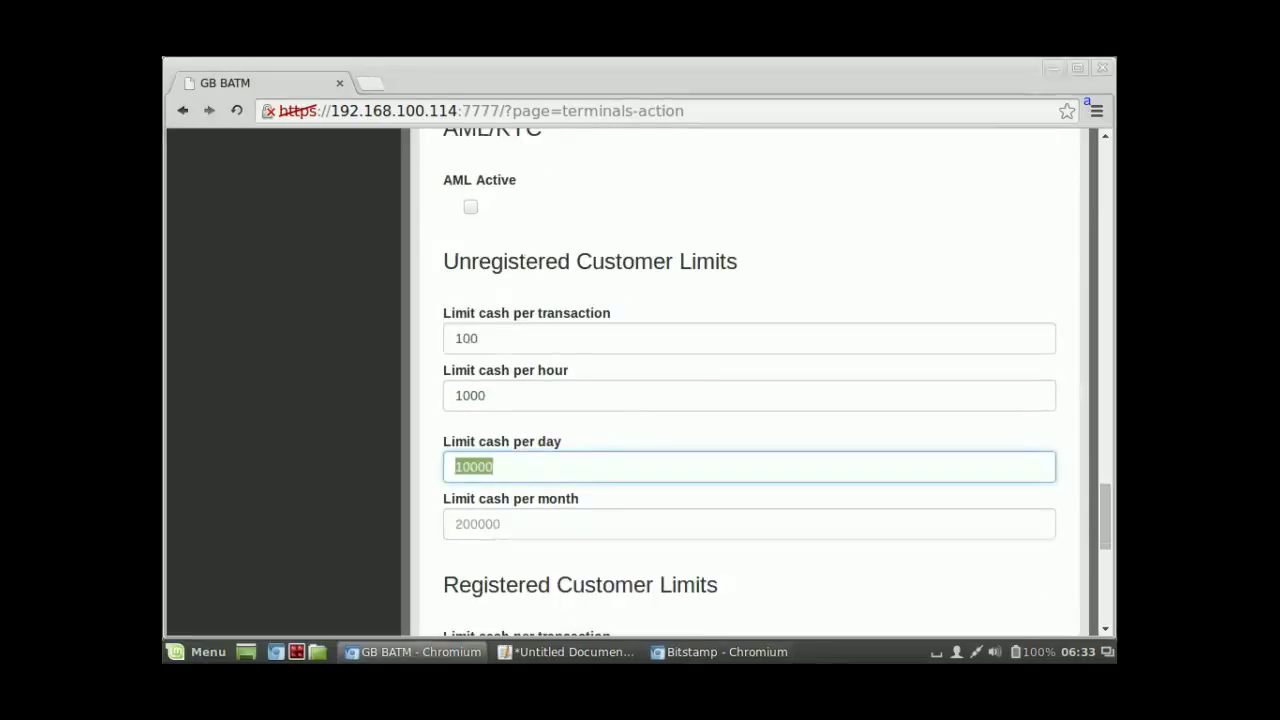
scroll(750, 400, up, 2)
scroll(750, 400, up, 1)
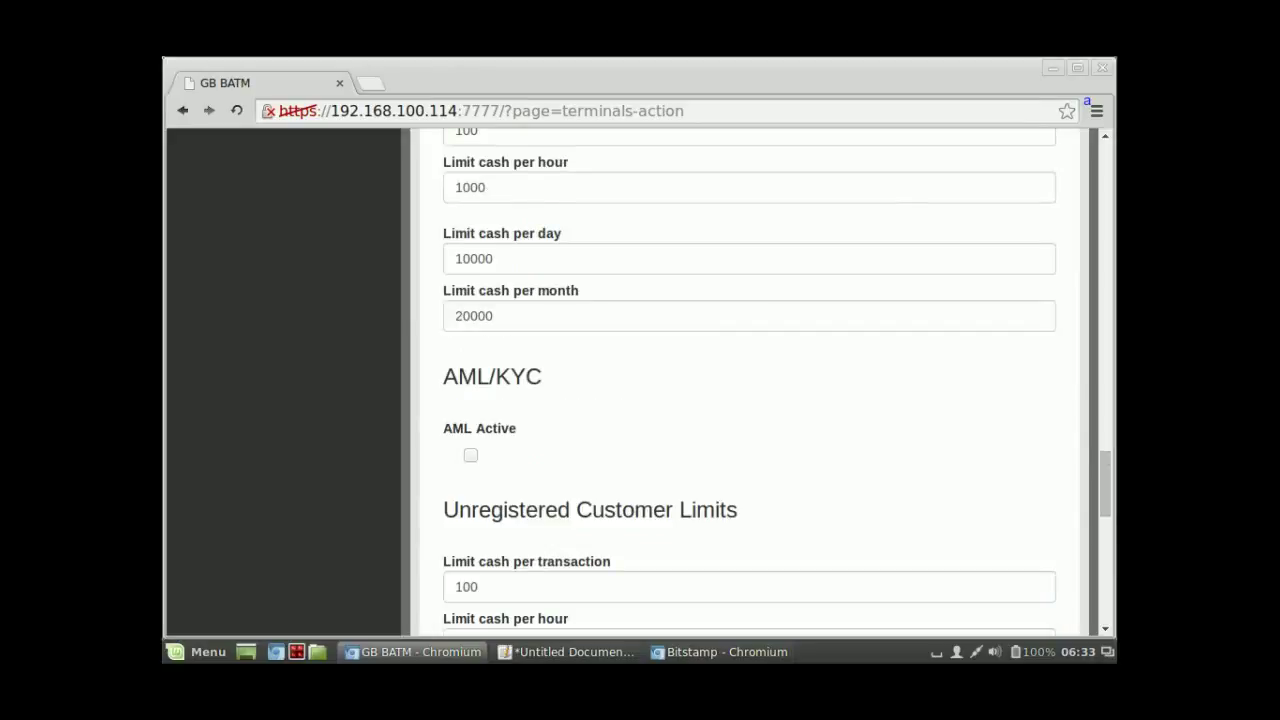
click(500, 316)
key(ctrl+a)
key(ctrl+c)
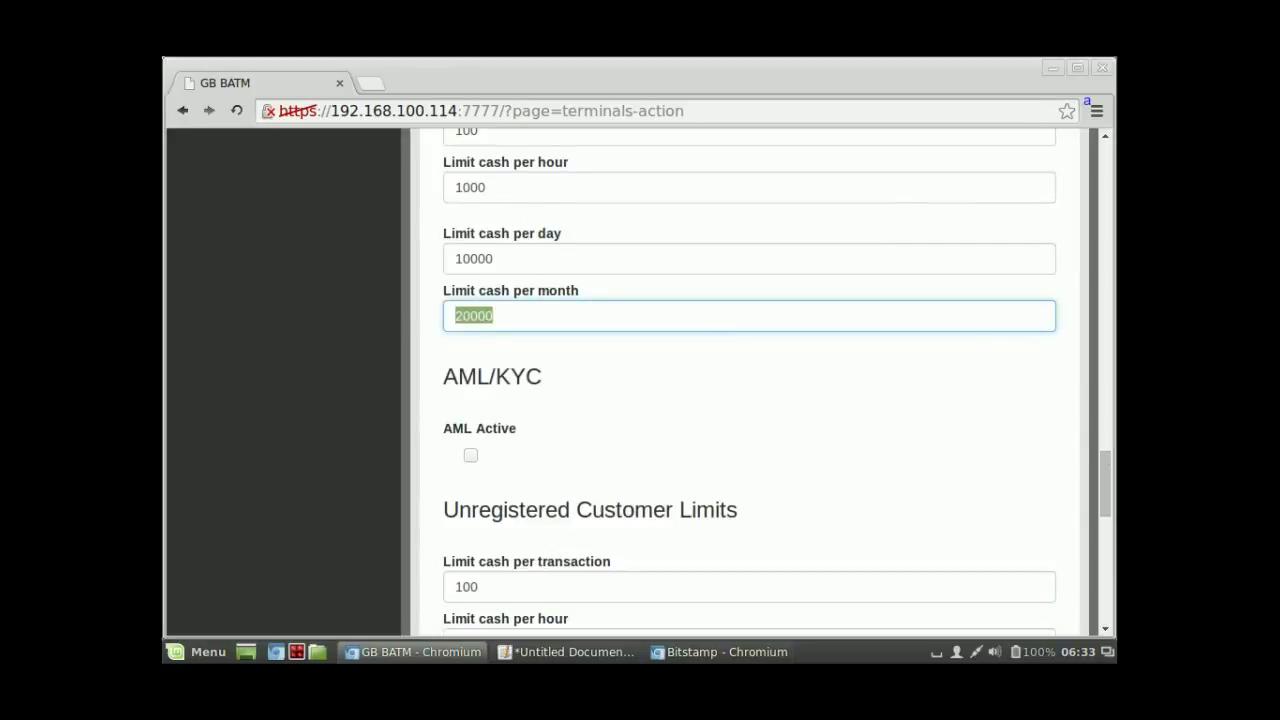
scroll(750, 400, down, 3)
scroll(750, 400, down, 1)
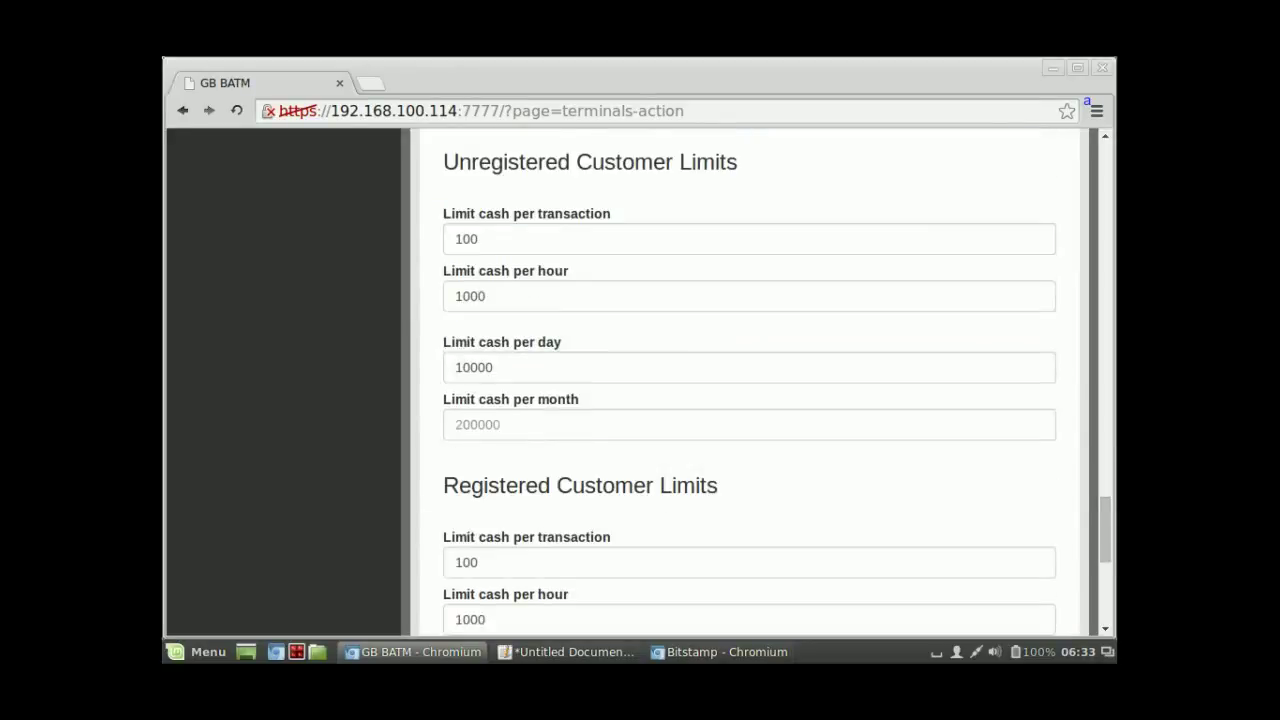
click(600, 424)
key(ctrl+v)
scroll(750, 400, down, 3)
scroll(750, 400, down, 2)
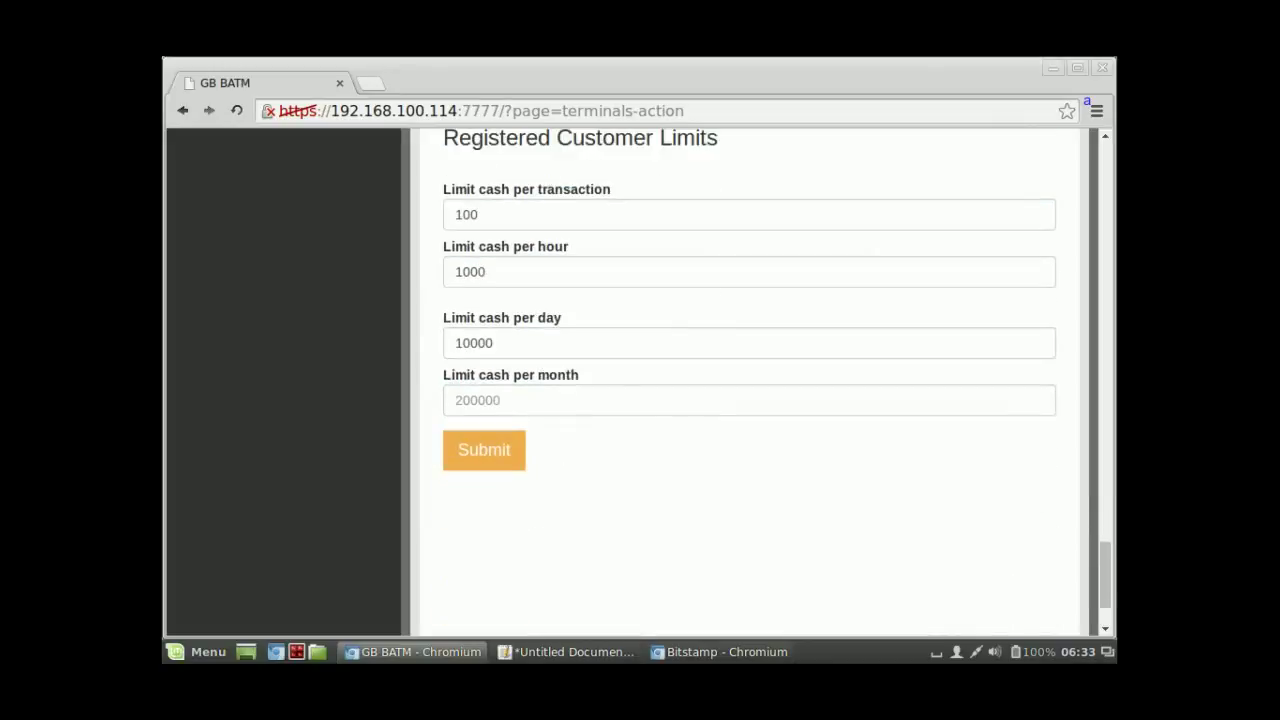
click(600, 400)
key(ctrl+v)
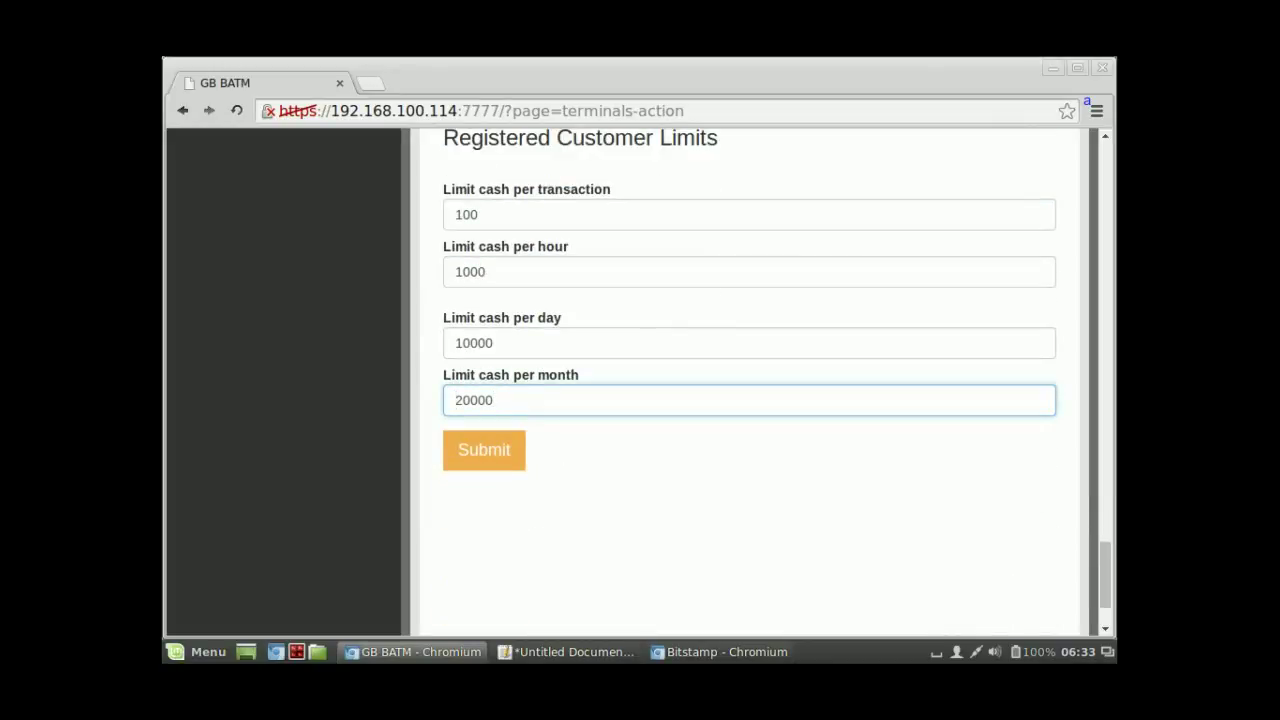
Review the limits, then change the unregistered per-transaction limit to 0 and undo it back to 100
scroll(750, 400, up, 1)
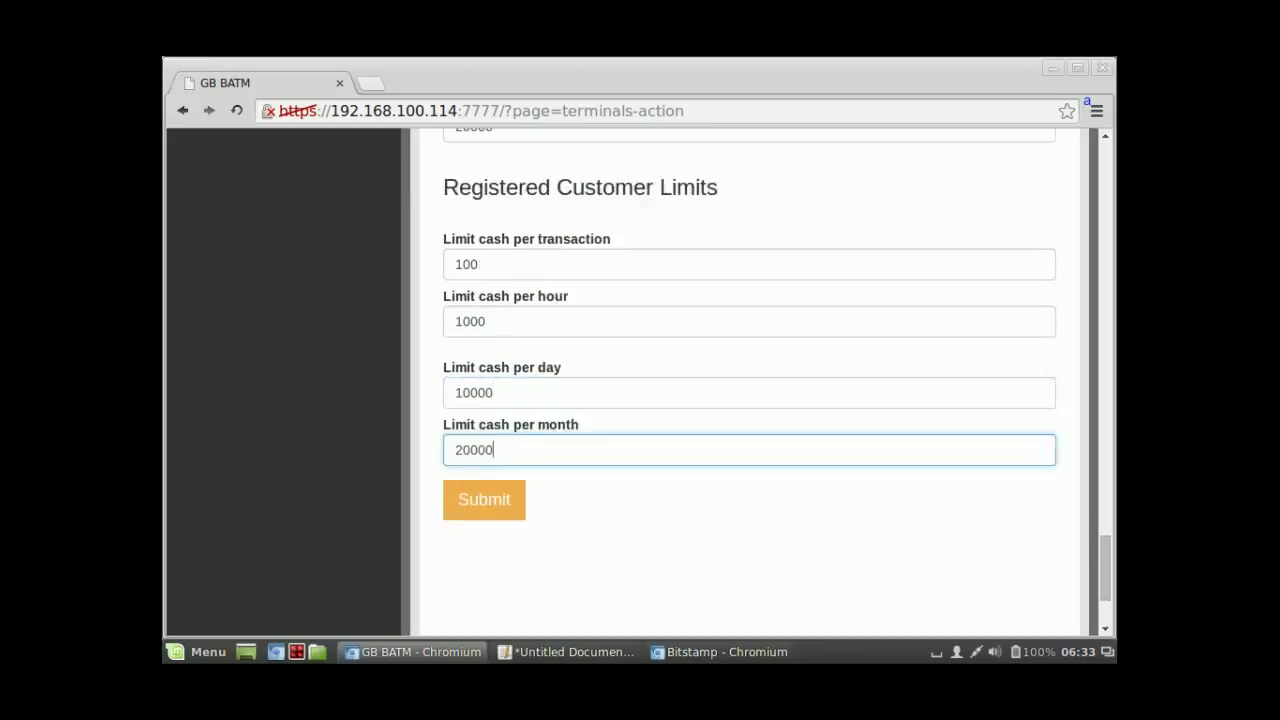
scroll(750, 400, up, 3)
scroll(750, 400, up, 4)
scroll(750, 400, up, 1)
scroll(750, 400, up, 2)
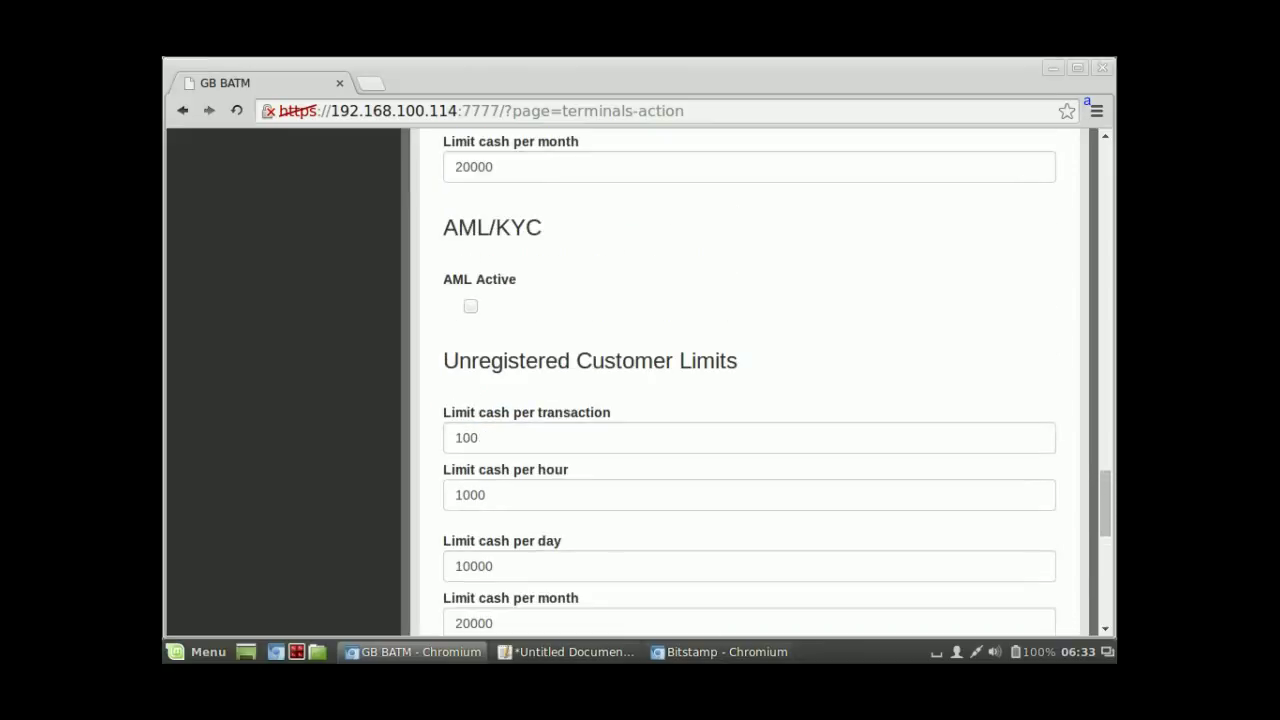
scroll(750, 400, up, 1)
scroll(750, 400, up, 2)
scroll(750, 400, down, 4)
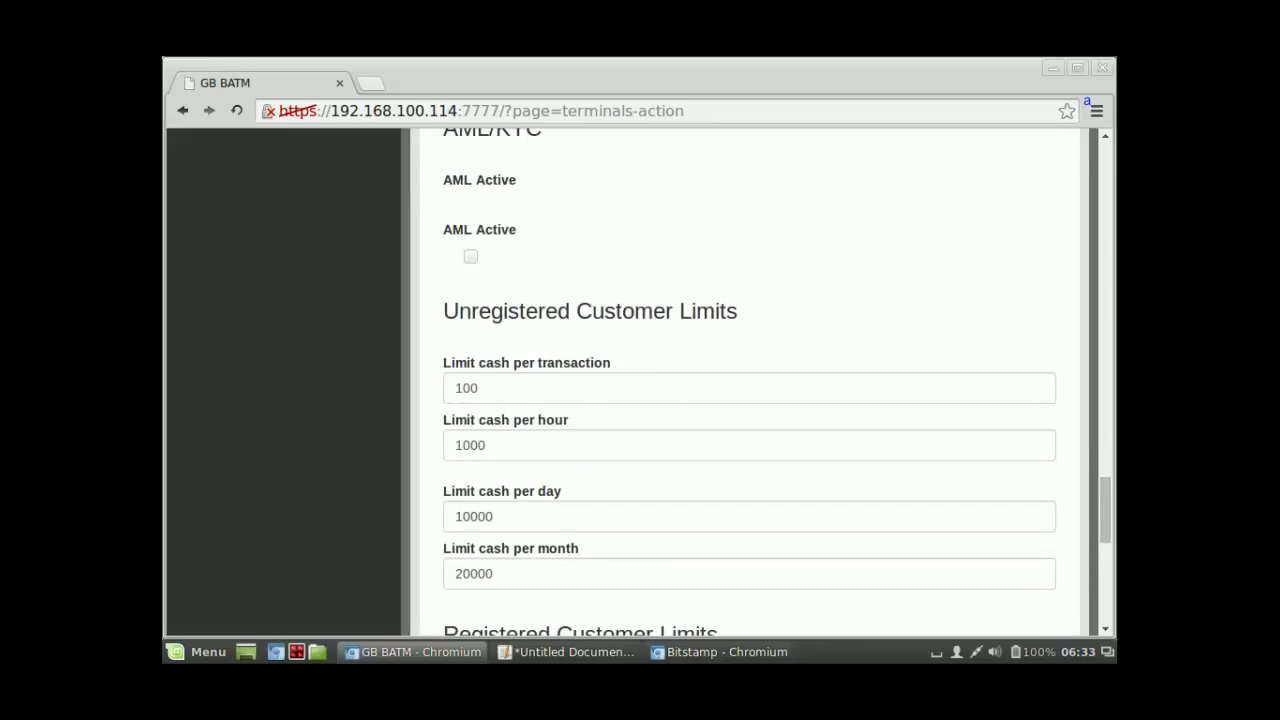
scroll(750, 400, down, 3)
scroll(750, 400, down, 2)
scroll(750, 400, down, 1)
scroll(750, 400, up, 3)
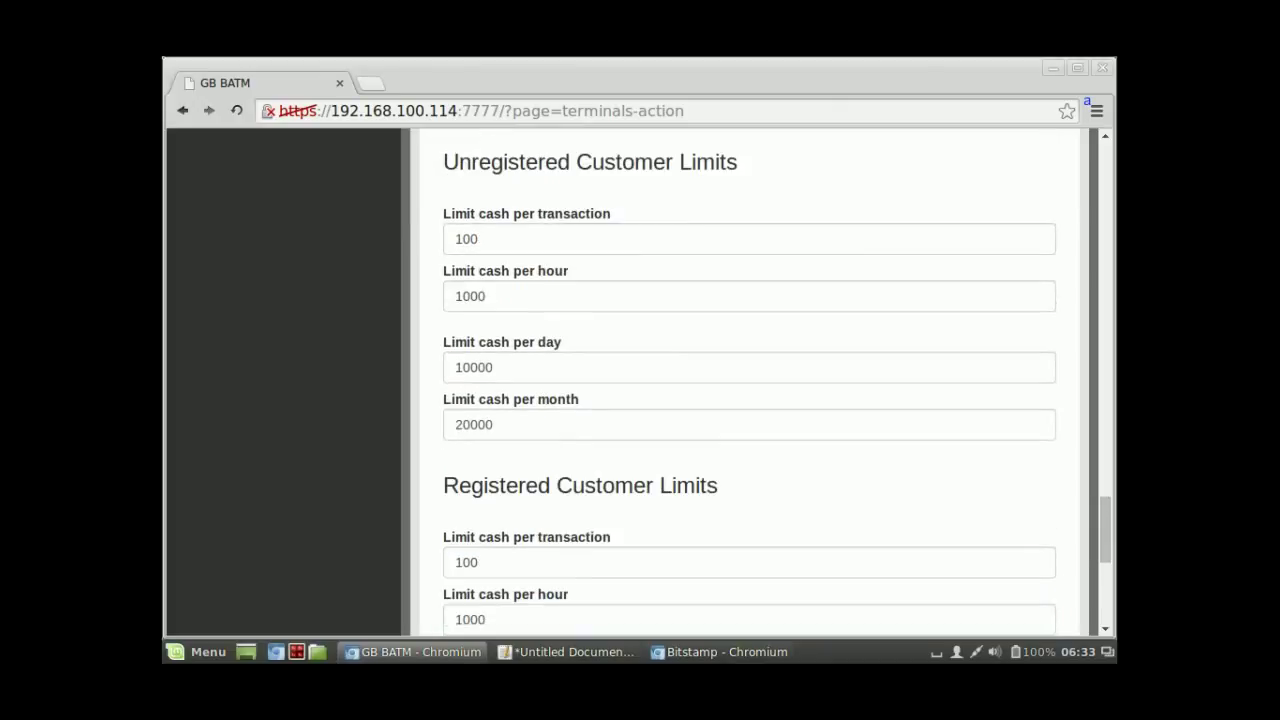
scroll(750, 400, down, 1)
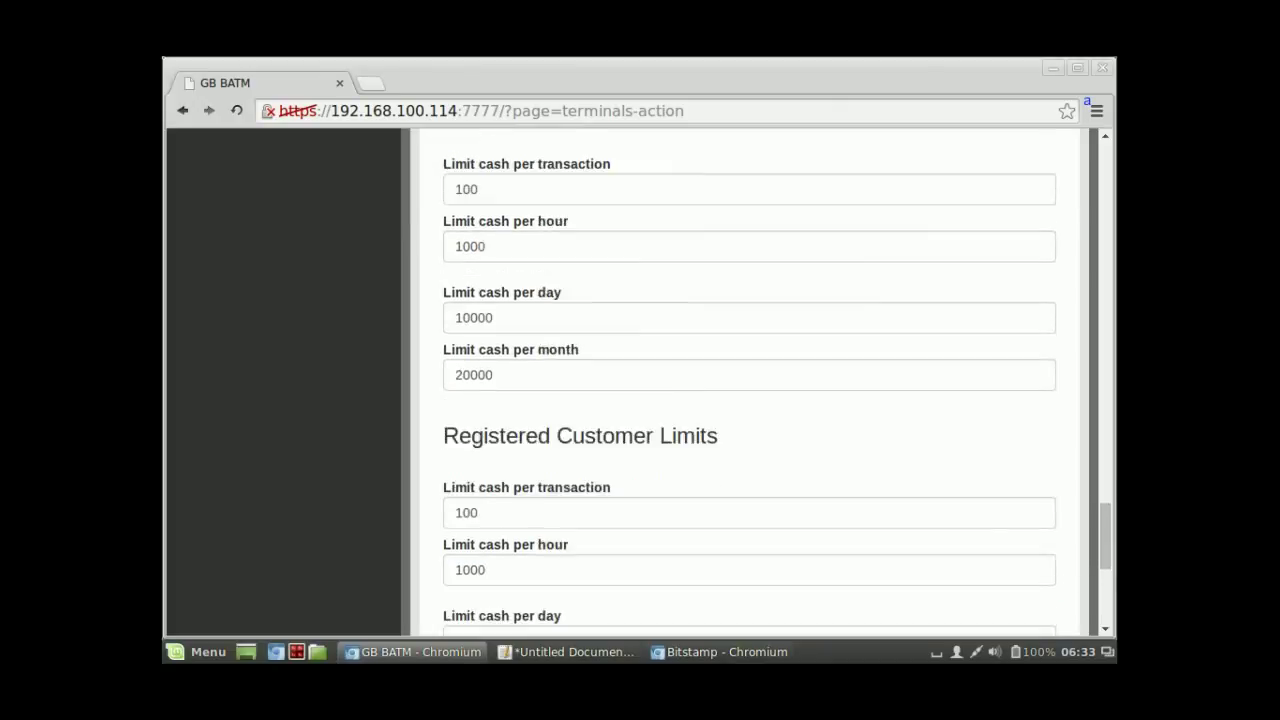
scroll(750, 400, down, 4)
scroll(750, 400, down, 2)
scroll(750, 400, up, 5)
scroll(750, 400, up, 4)
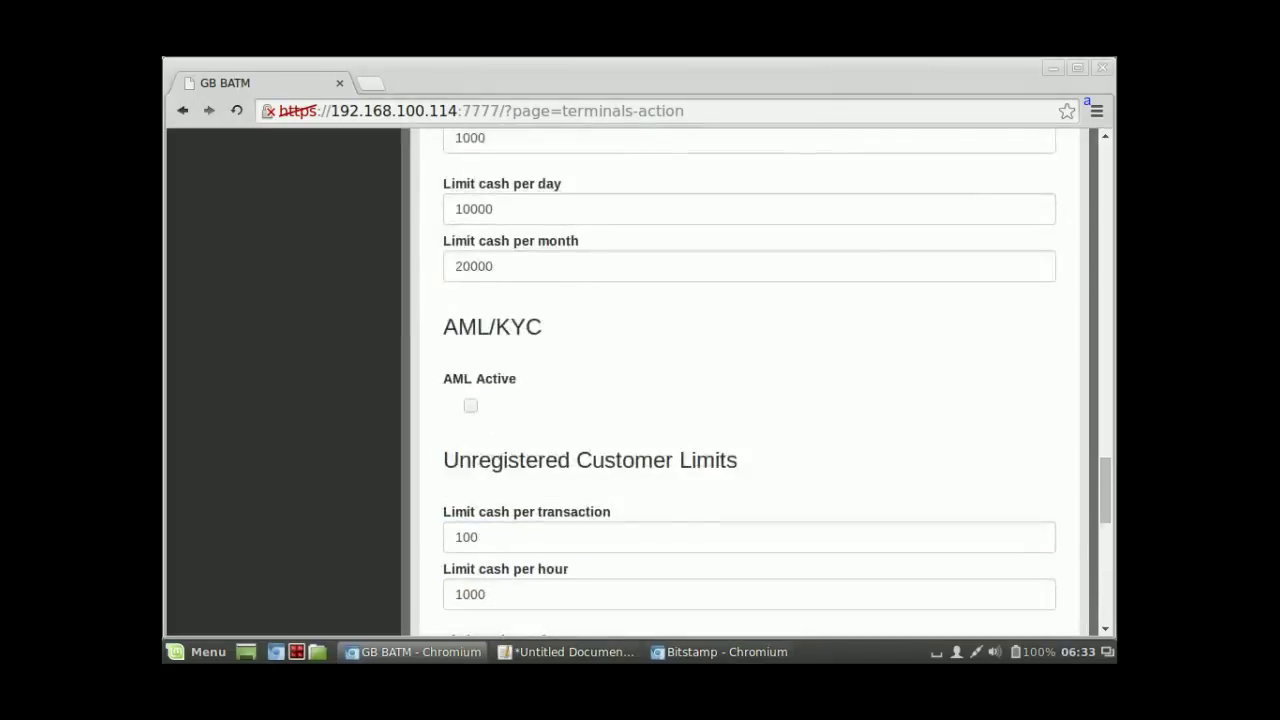
scroll(750, 400, up, 1)
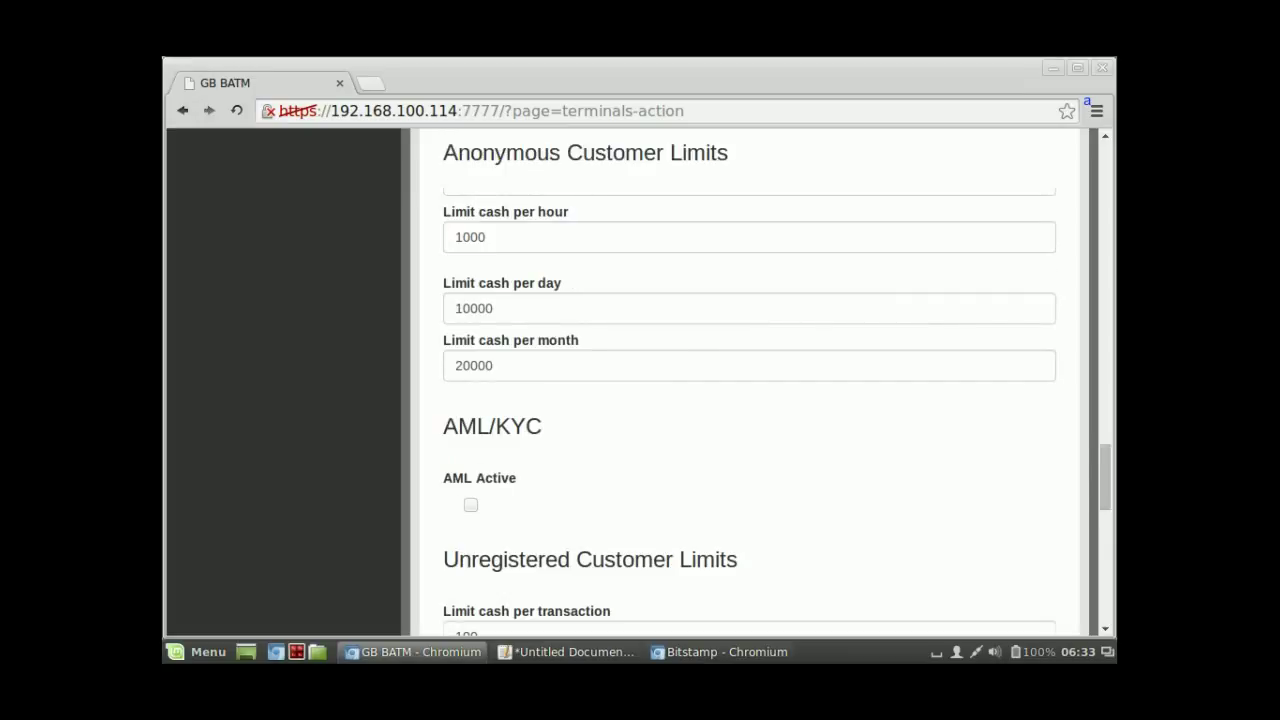
scroll(750, 400, up, 2)
scroll(750, 400, down, 6)
scroll(750, 400, down, 6)
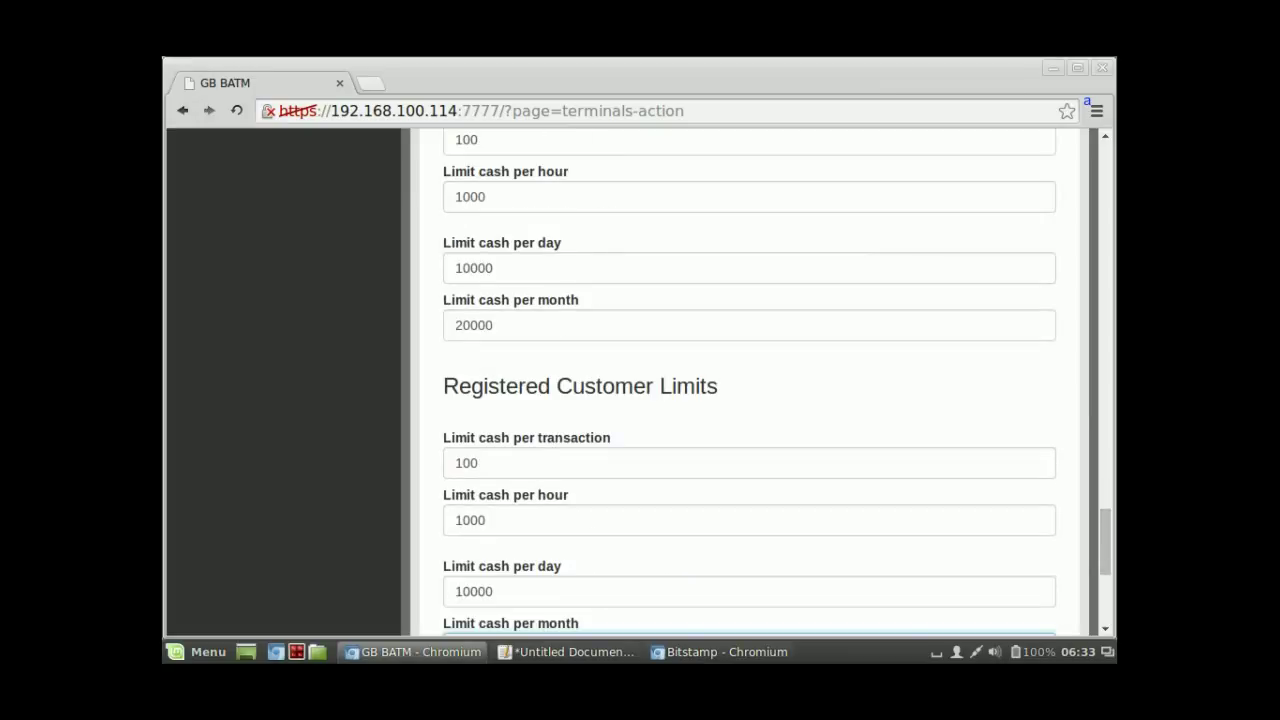
scroll(750, 400, down, 1)
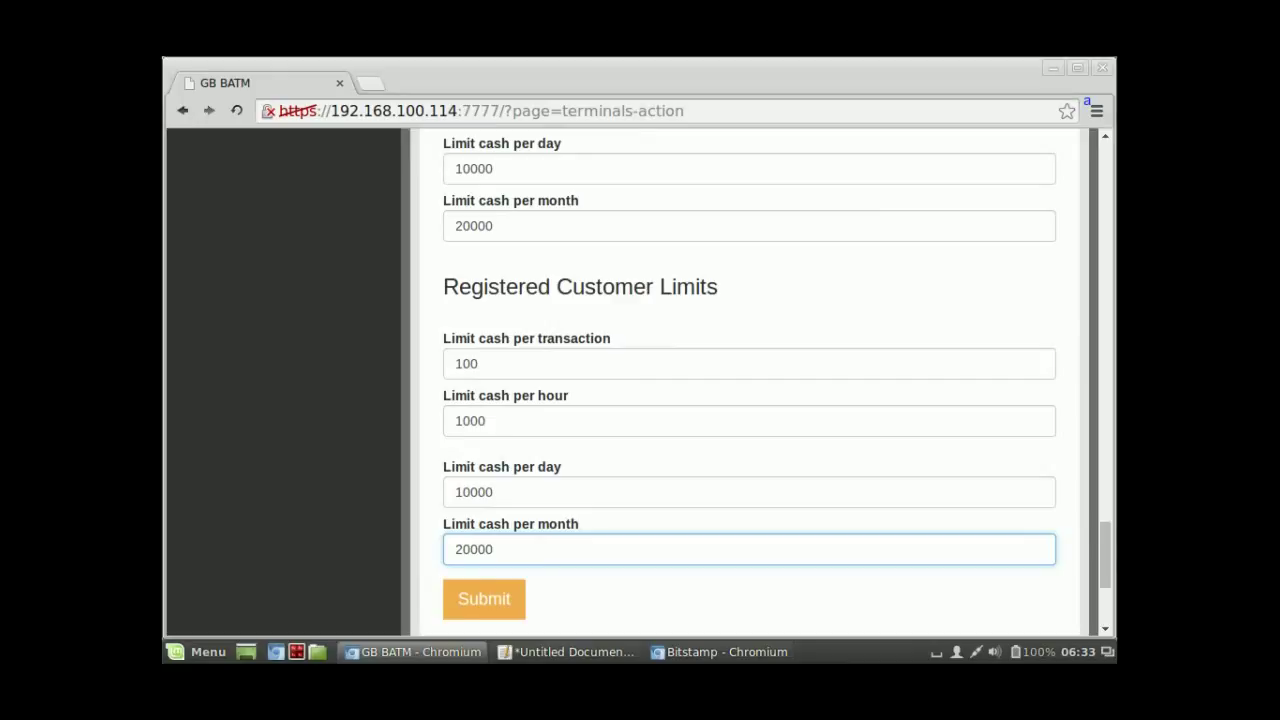
scroll(750, 400, up, 1)
scroll(750, 400, up, 2)
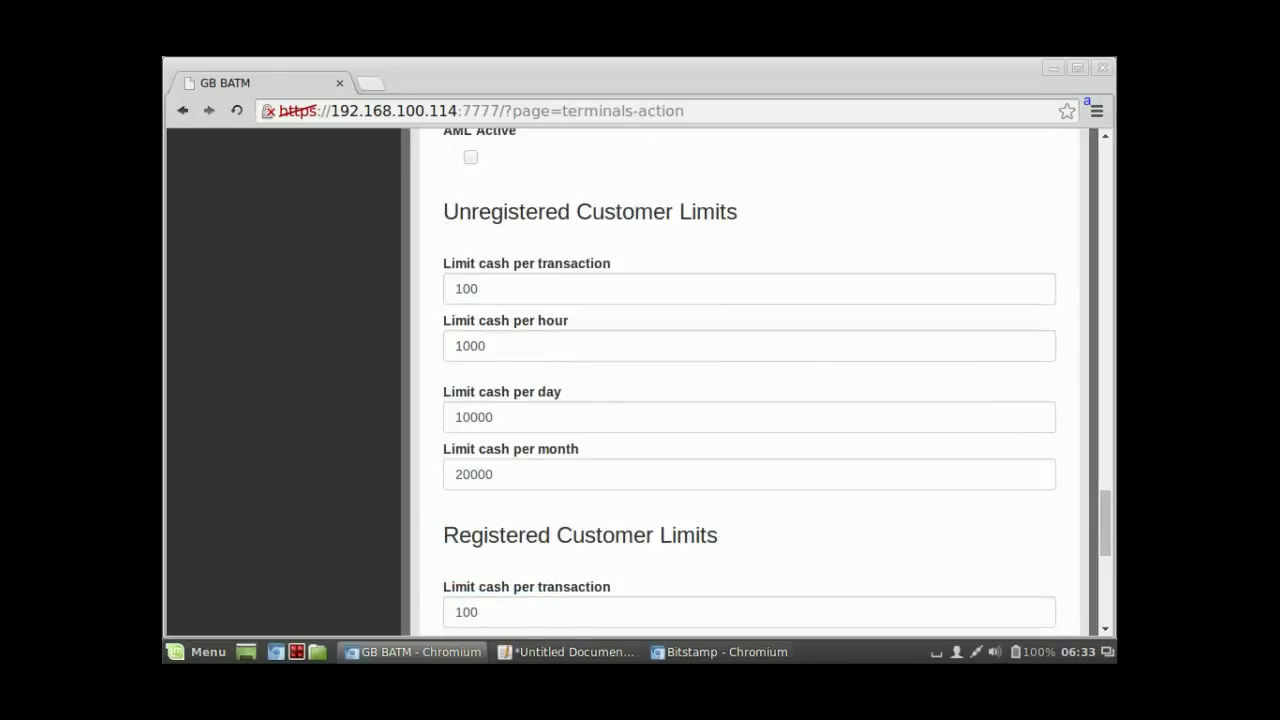
double_click(478, 288)
text(0)
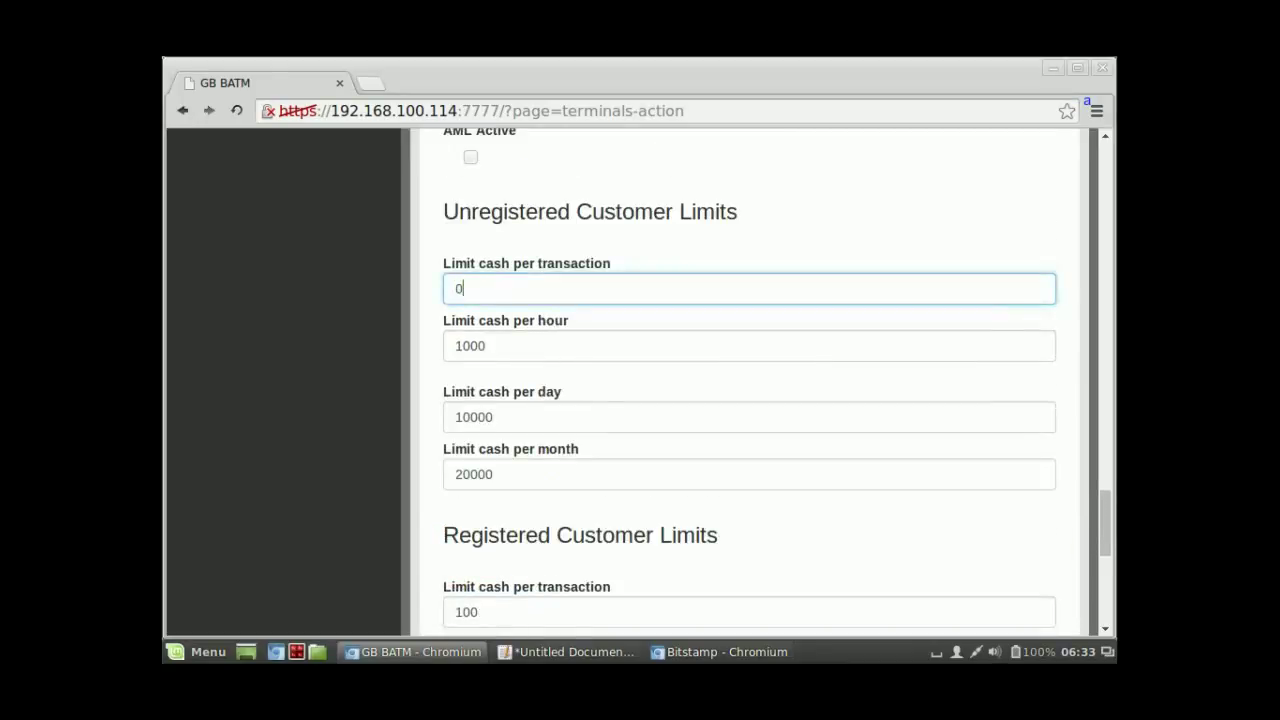
key(ctrl+a)
key(ctrl+z)
Submit the terminal's settings
scroll(750, 380, up, 3)
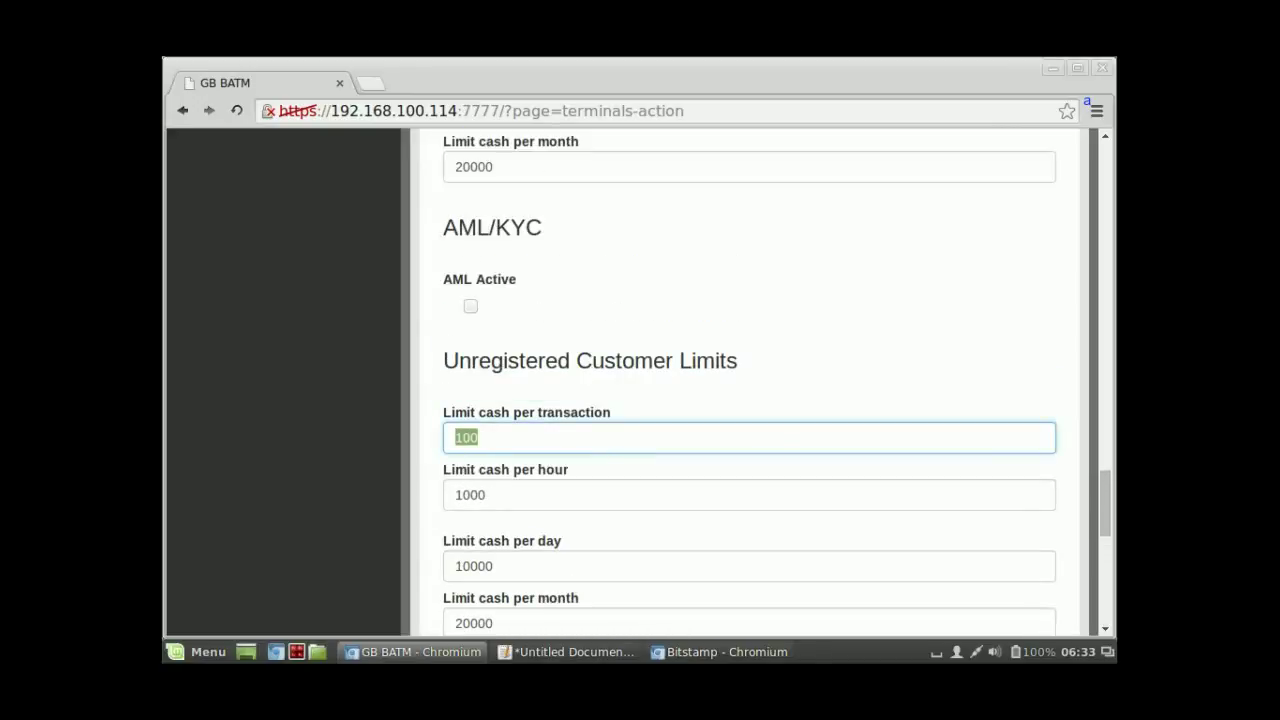
scroll(750, 380, up, 5)
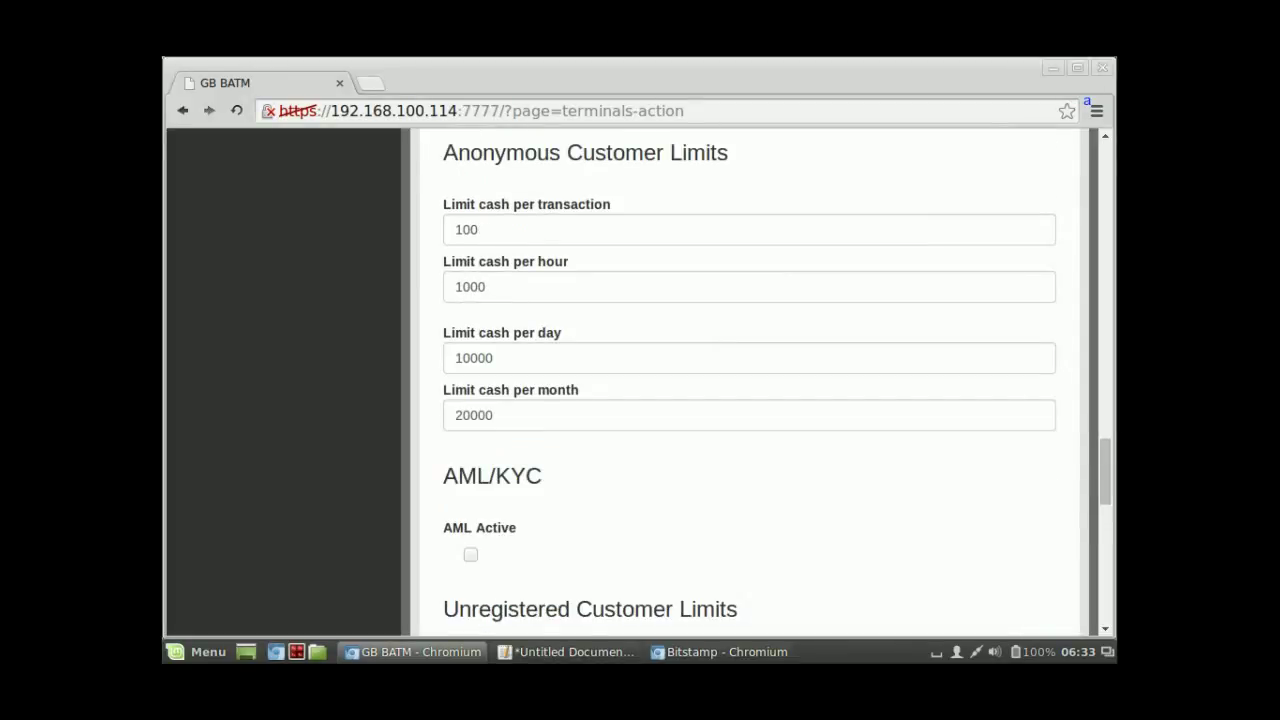
scroll(750, 380, down, 2)
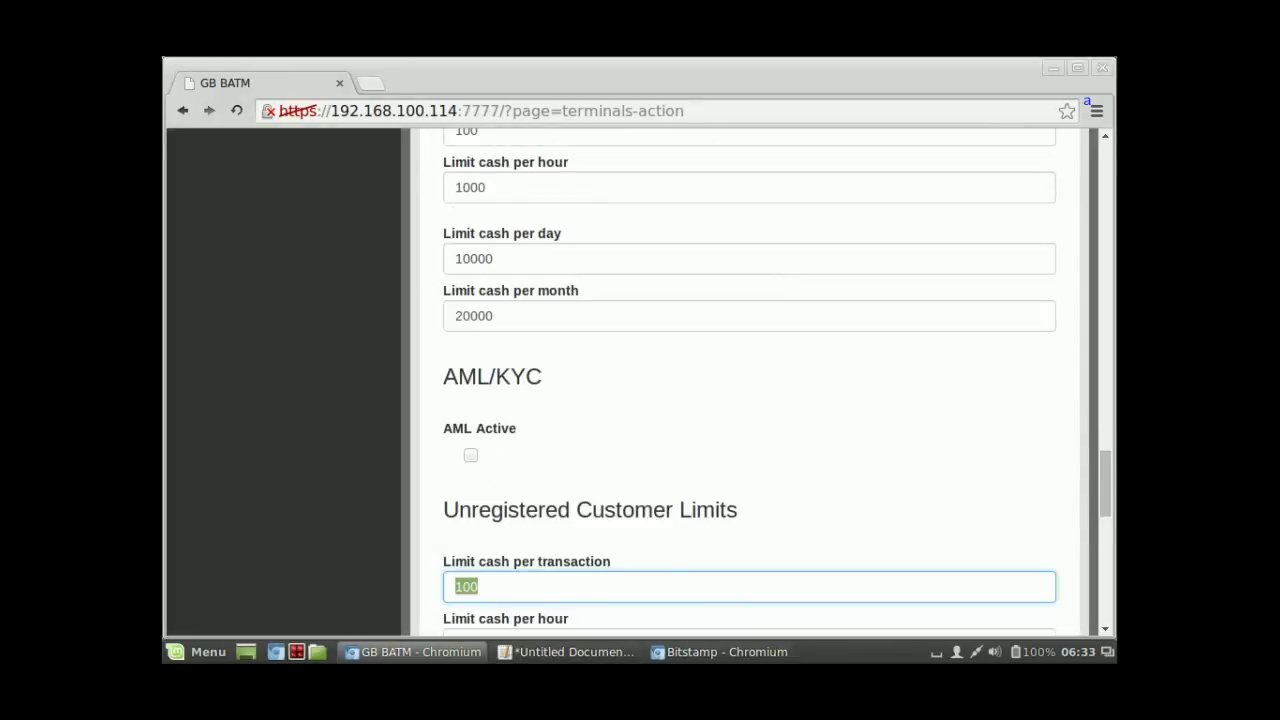
scroll(750, 380, down, 2)
scroll(750, 380, down, 6)
scroll(750, 380, down, 4)
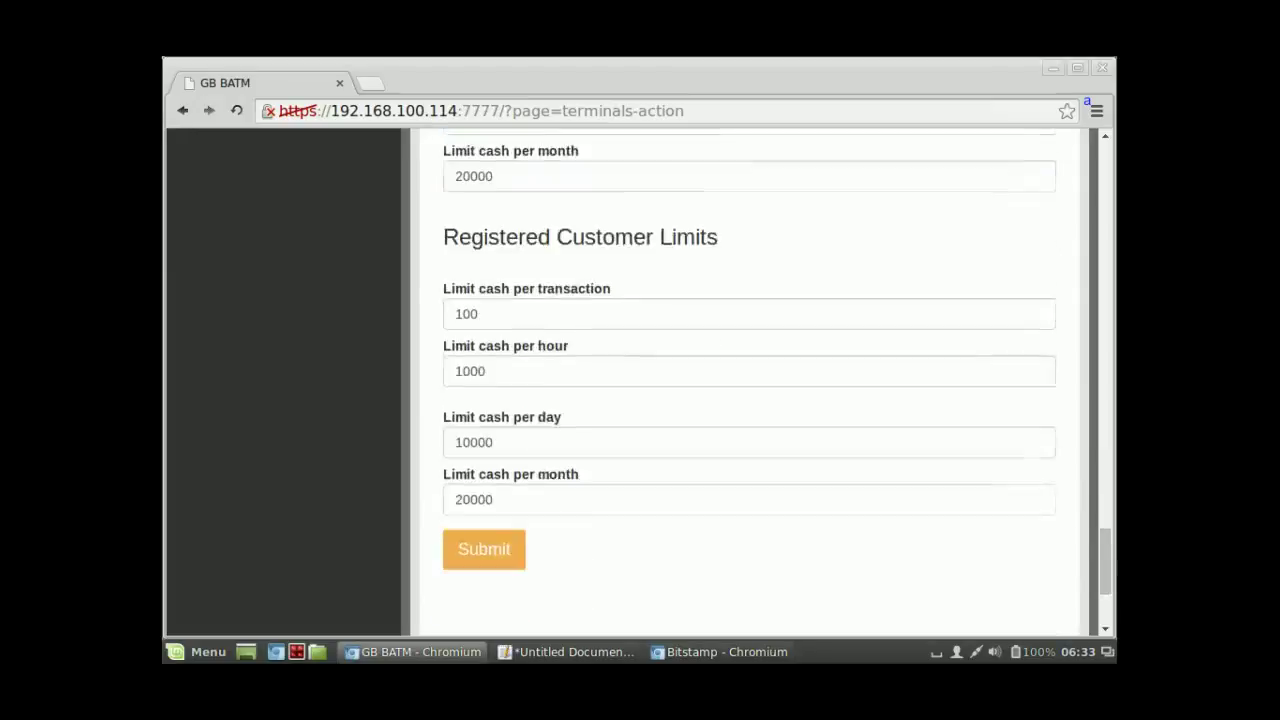
scroll(750, 380, down, 3)
click(484, 400)
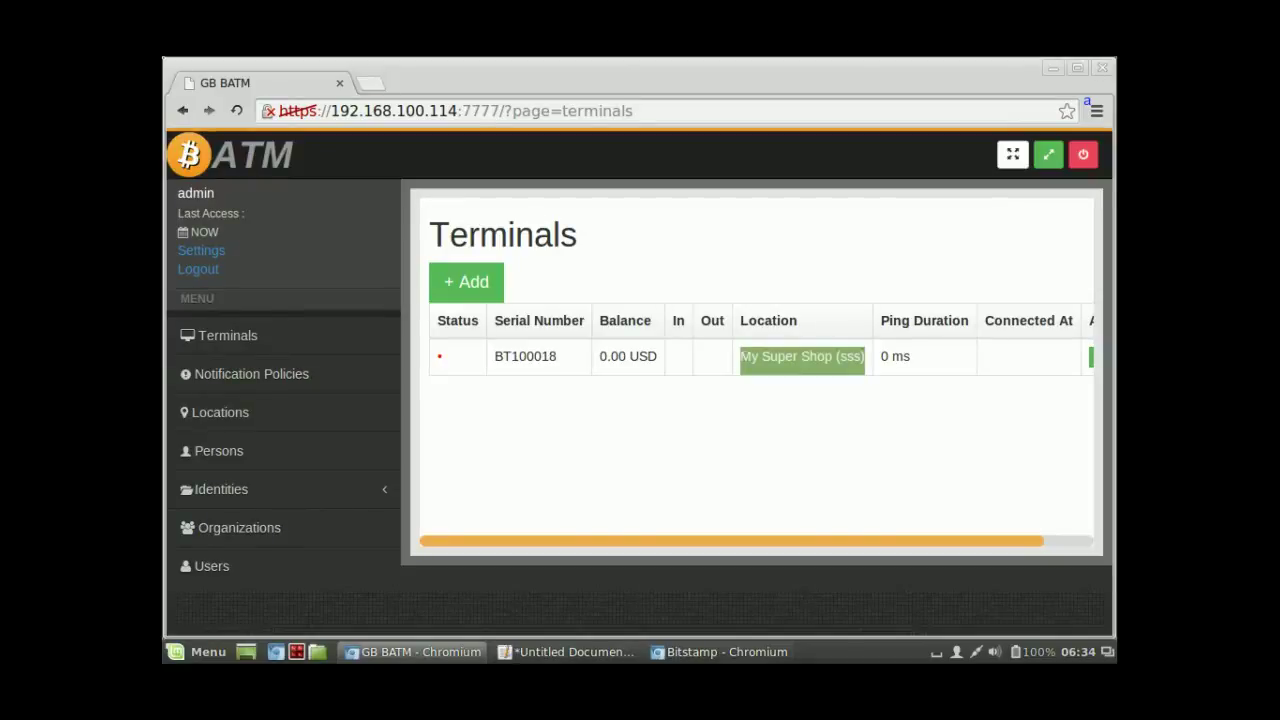
Open terminal BT100018's detail page from the Terminals list
scroll(760, 420, right, 2)
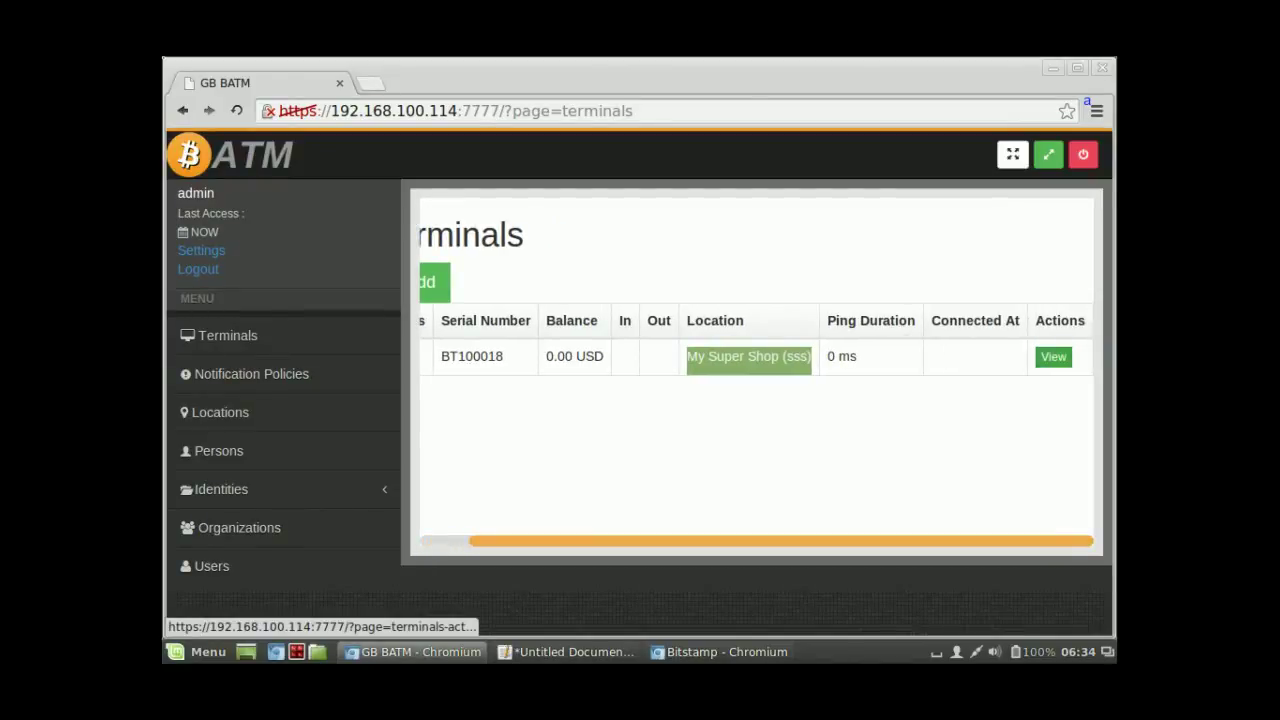
click(1053, 356)
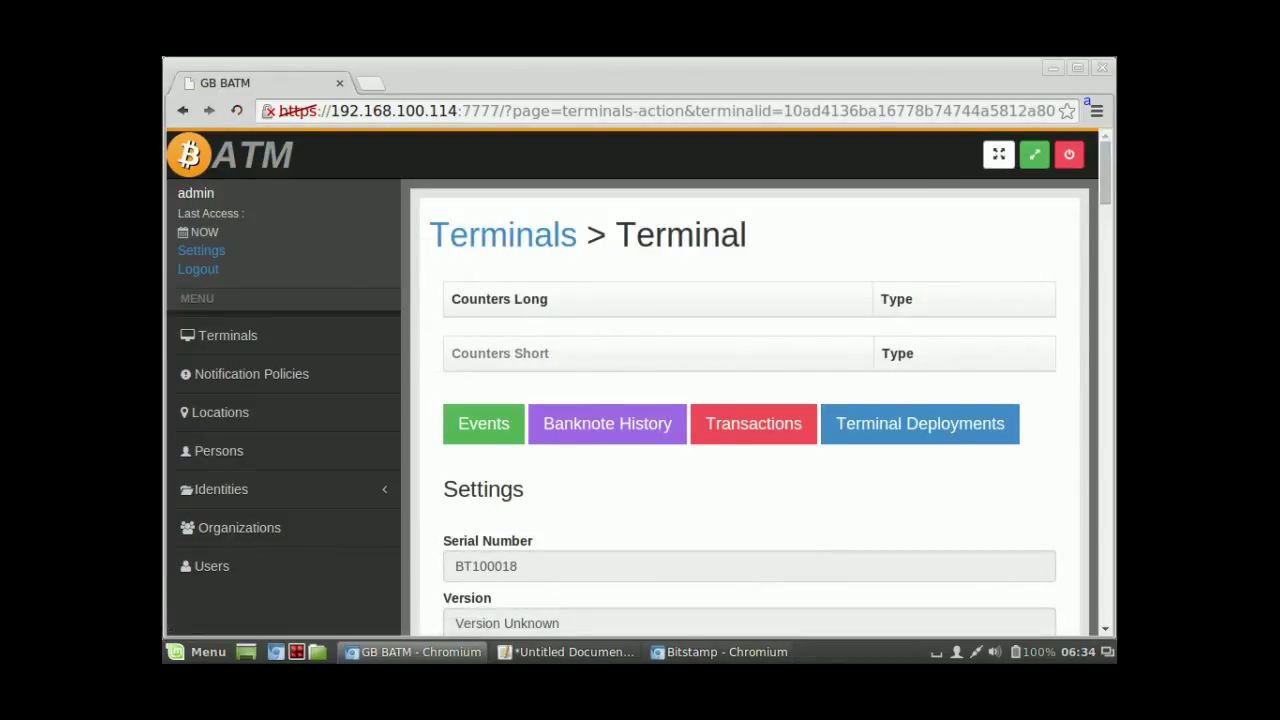
scroll(760, 400, down, 2)
scroll(760, 400, down, 2)
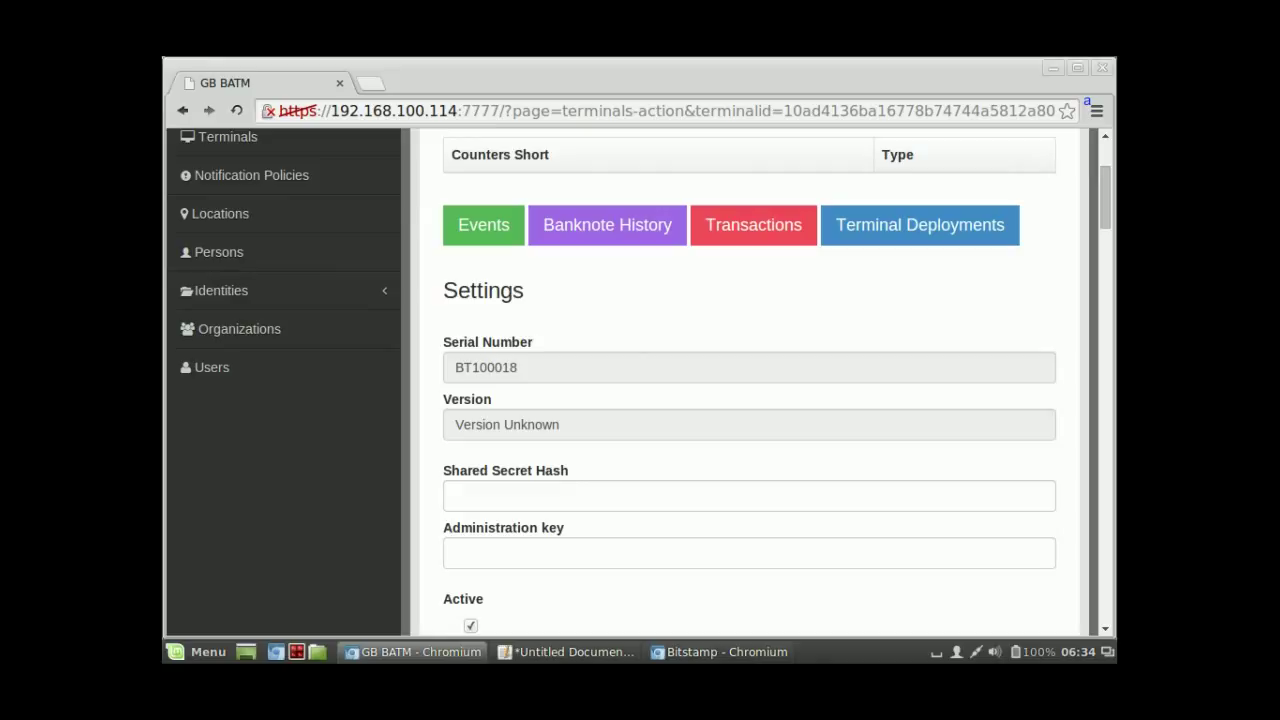
scroll(760, 400, up, 2)
scroll(760, 400, up, 1)
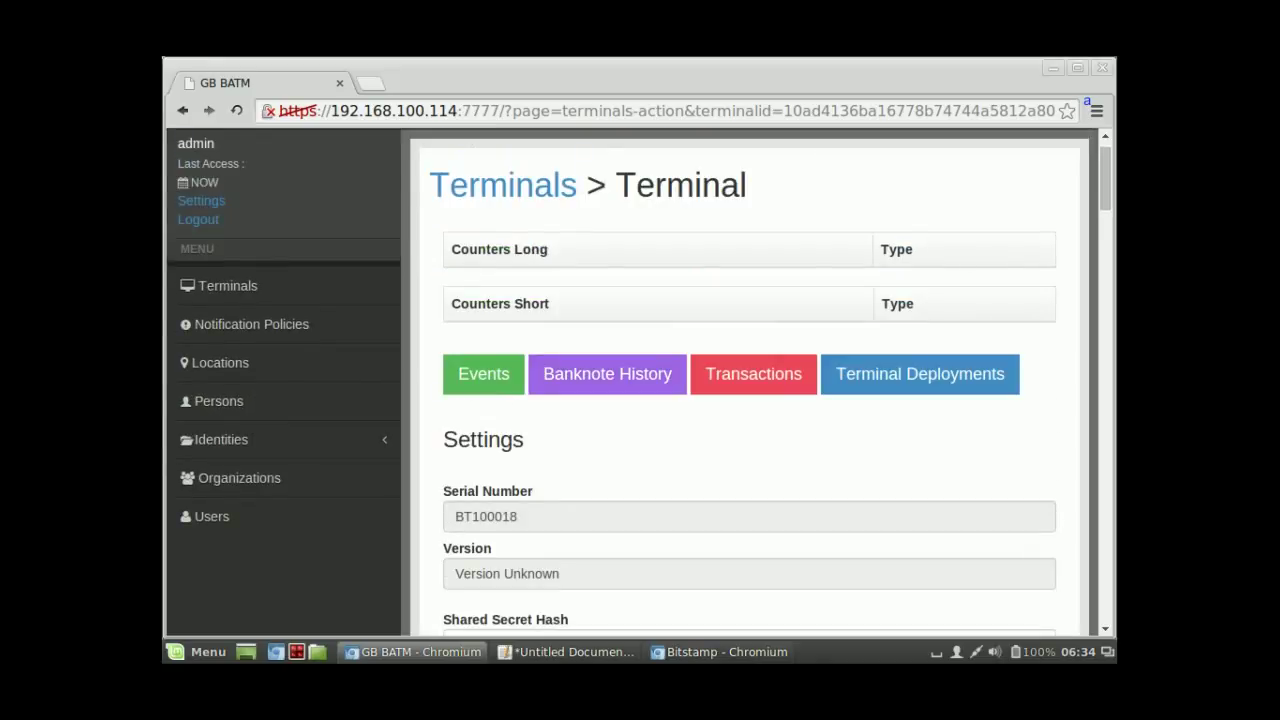
Review BT100018's Events, Banknote History and Transactions pages, returning to the terminal each time
click(484, 374)
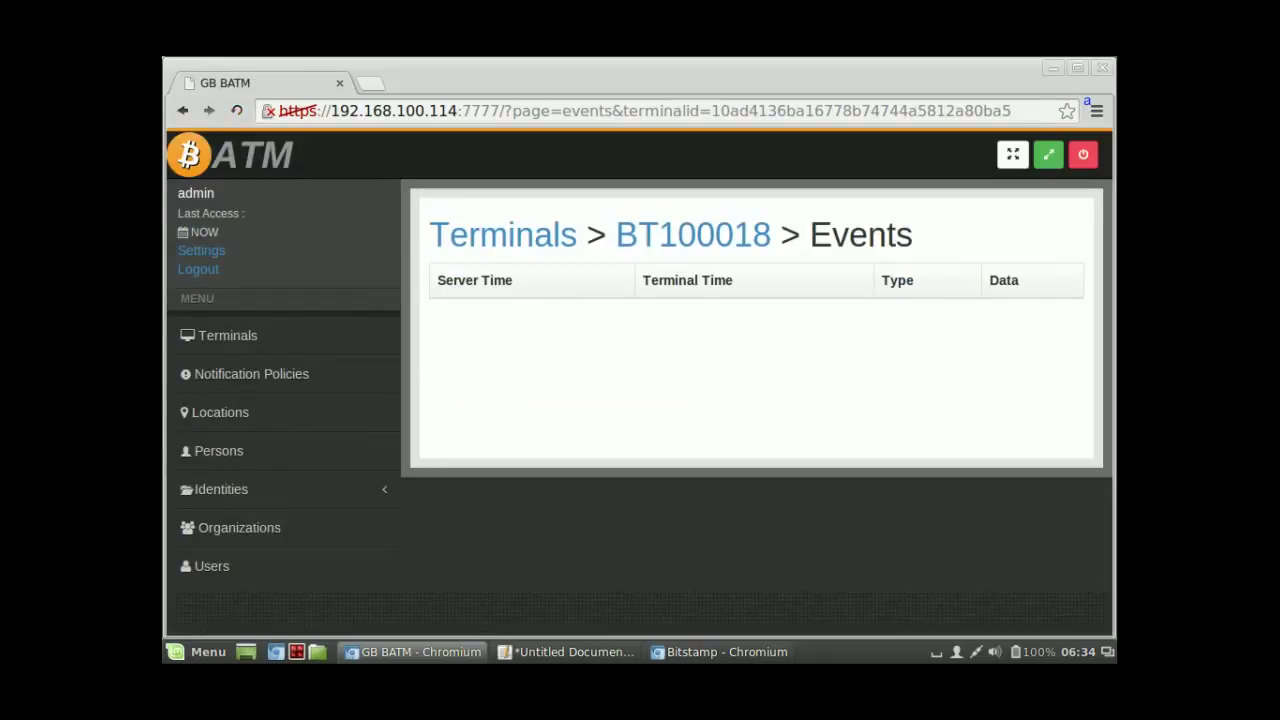
click(693, 234)
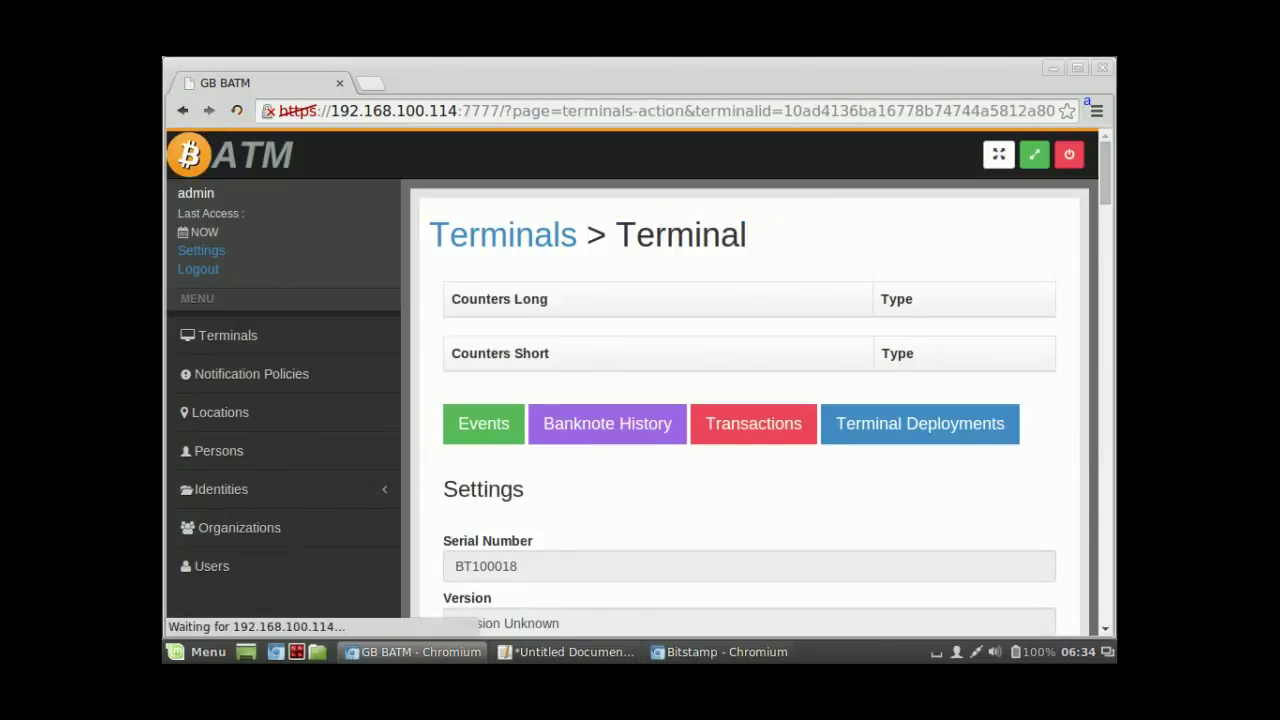
click(607, 423)
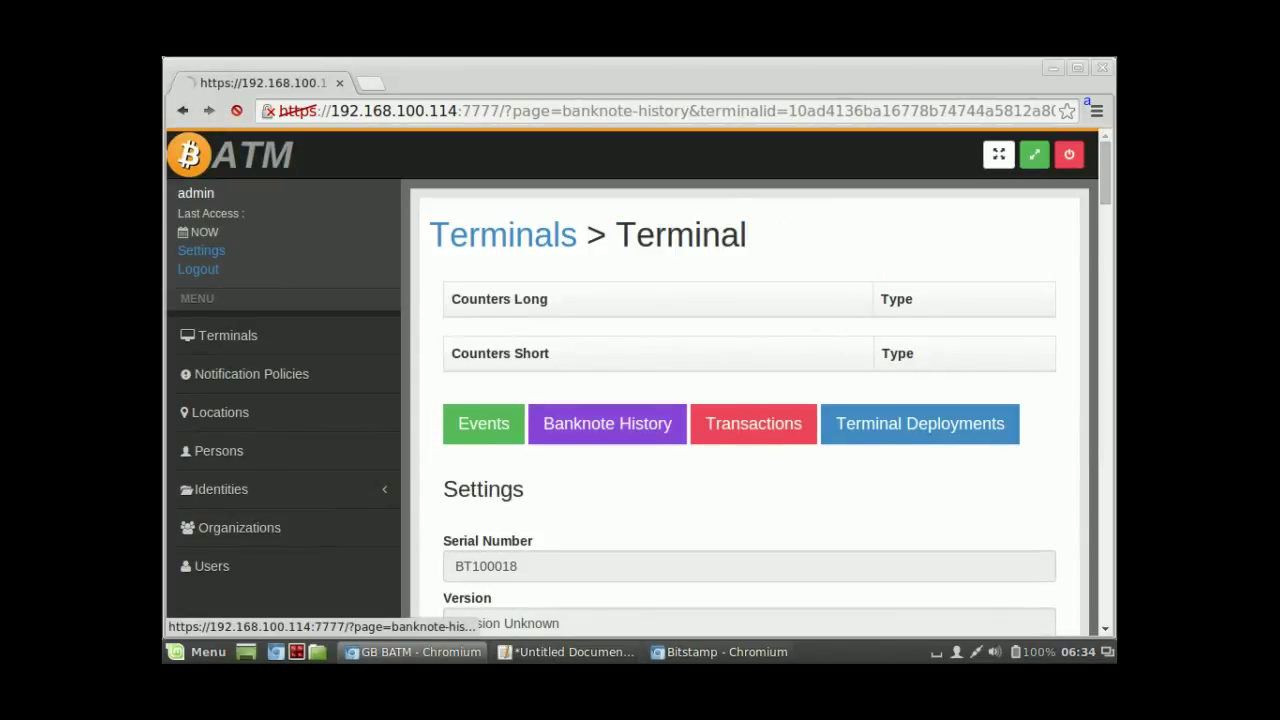
key(alt+Left)
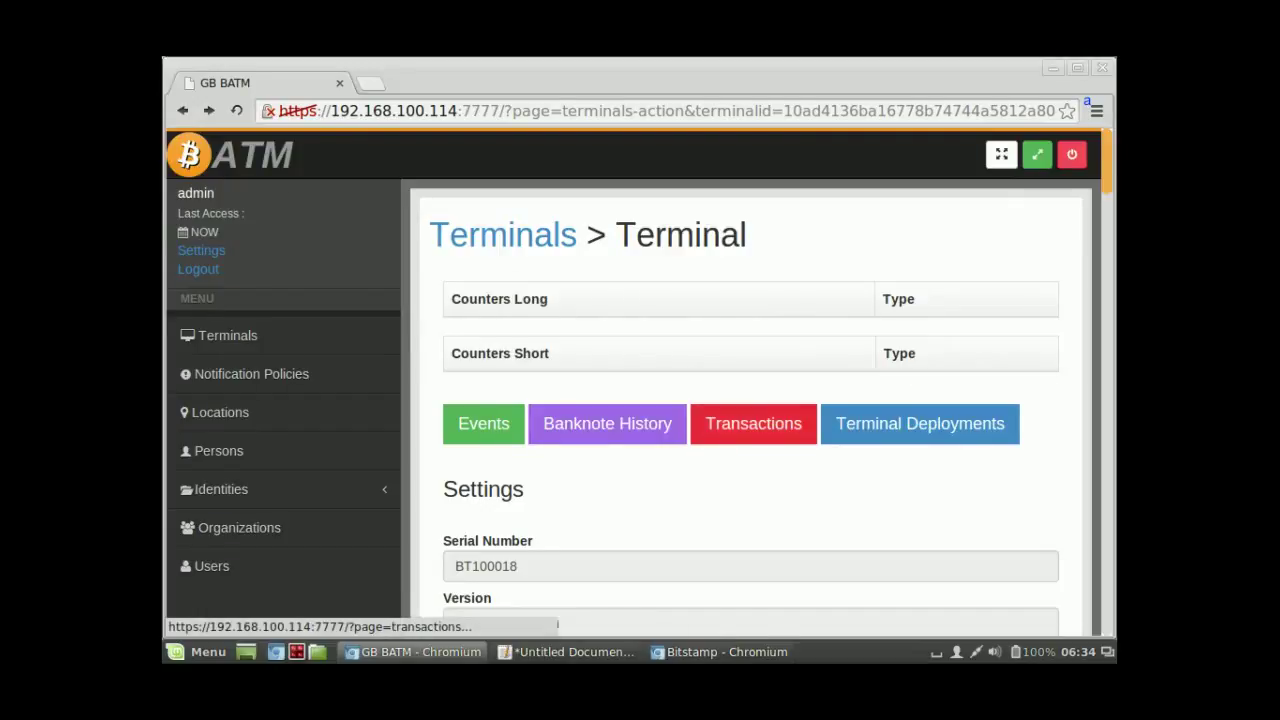
click(753, 423)
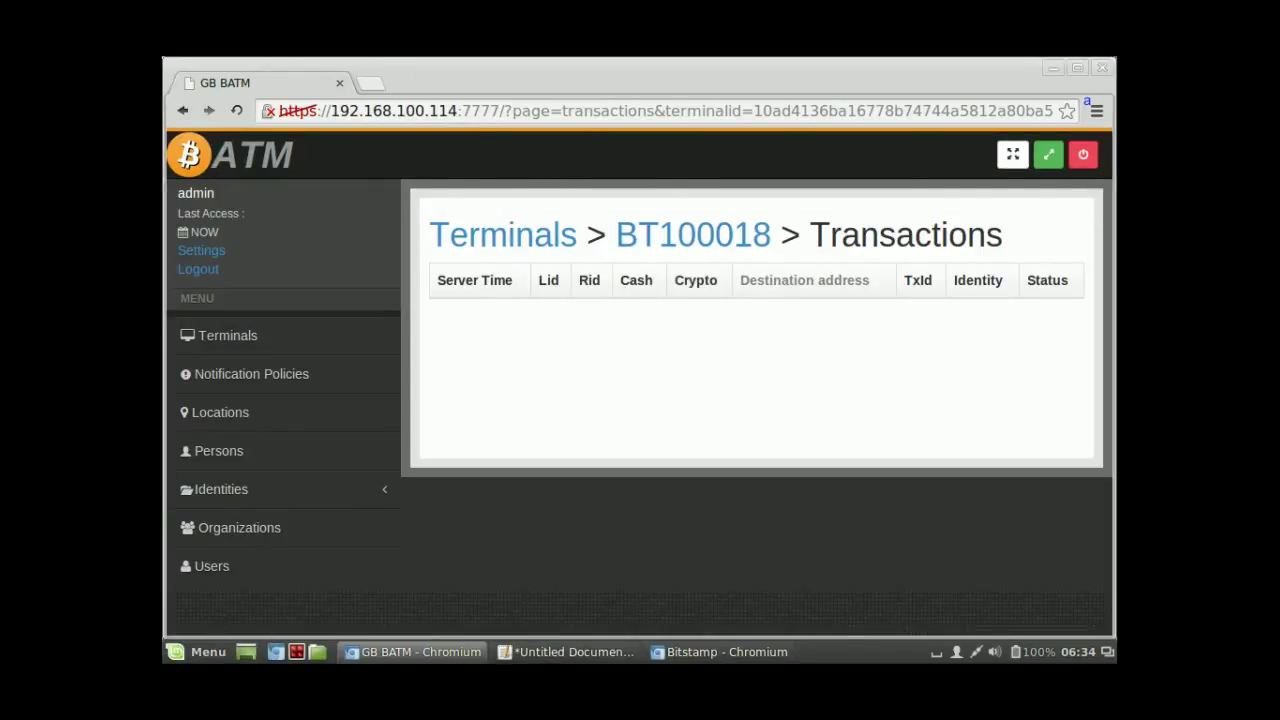
click(693, 235)
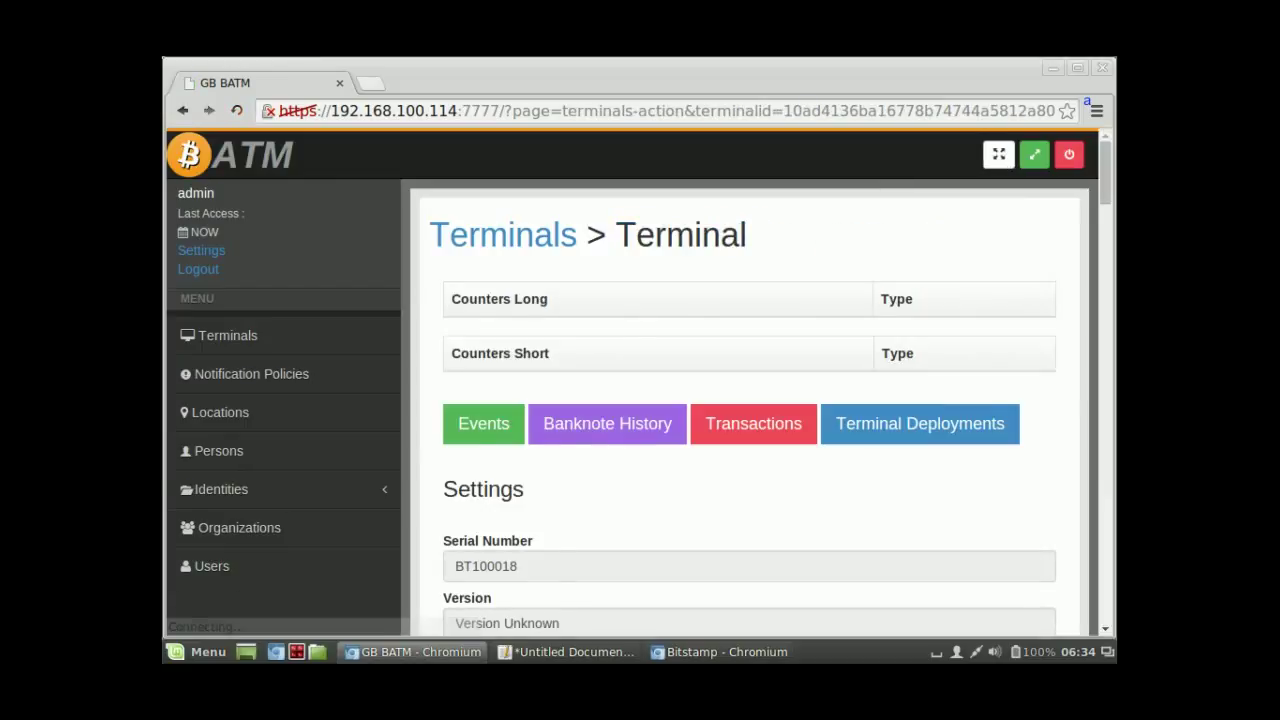
scroll(693, 235, down, 4)
scroll(693, 235, down, 3)
scroll(749, 380, down, 3)
scroll(749, 380, down, 3)
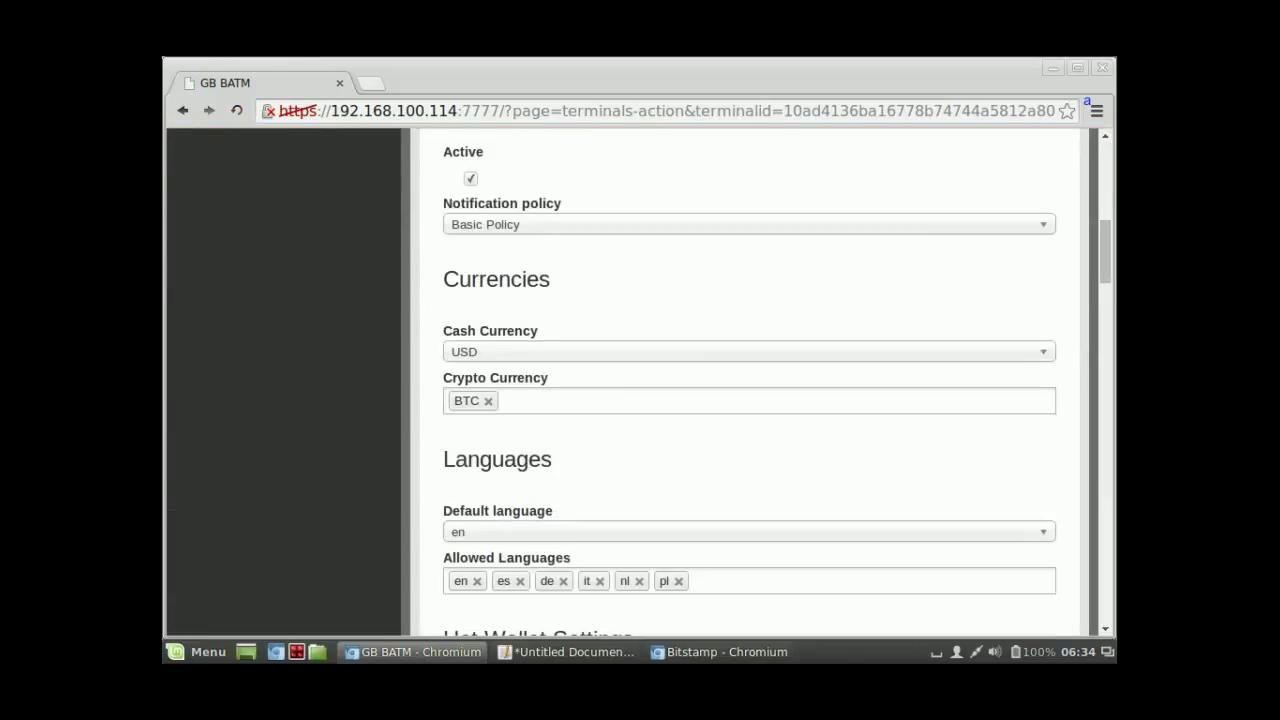
scroll(749, 380, down, 4)
scroll(749, 380, down, 4)
scroll(749, 380, down, 5)
scroll(749, 380, down, 7)
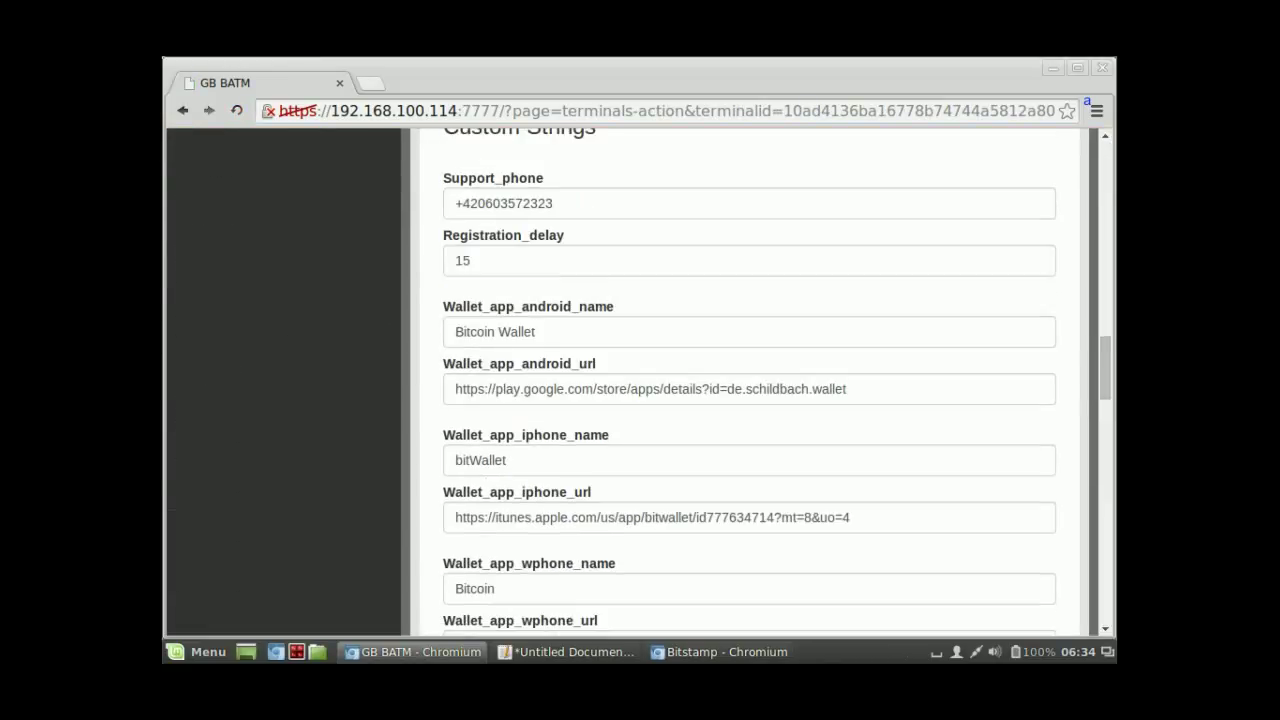
scroll(749, 380, up, 8)
scroll(749, 380, up, 6)
scroll(749, 380, up, 6)
scroll(749, 380, up, 3)
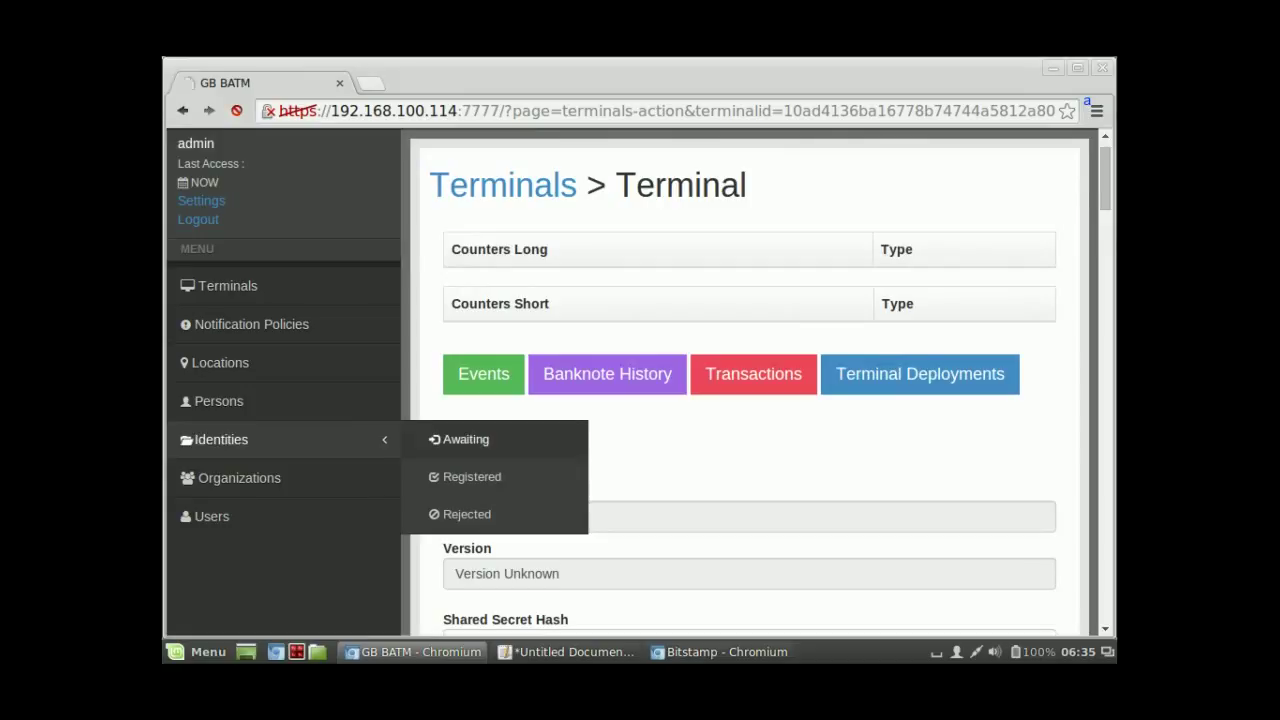
Review the empty Awaiting identities and Users pages, then start adding a new user
click(460, 441)
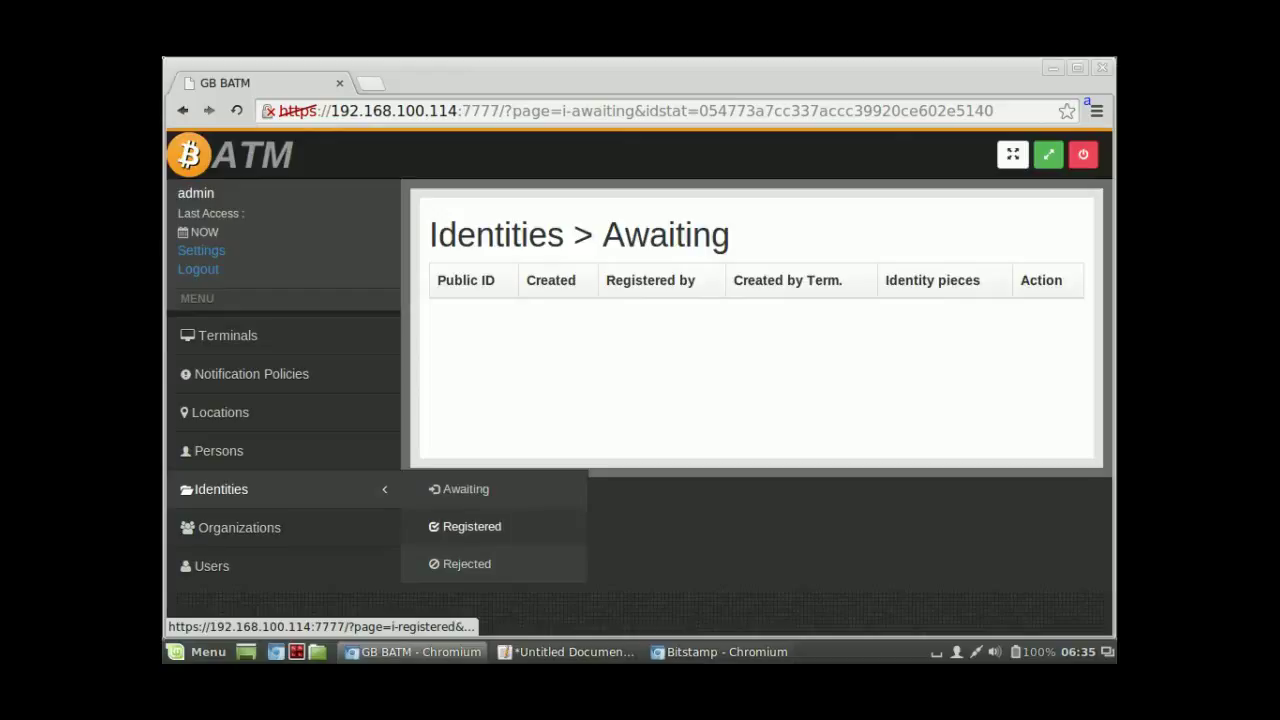
click(211, 566)
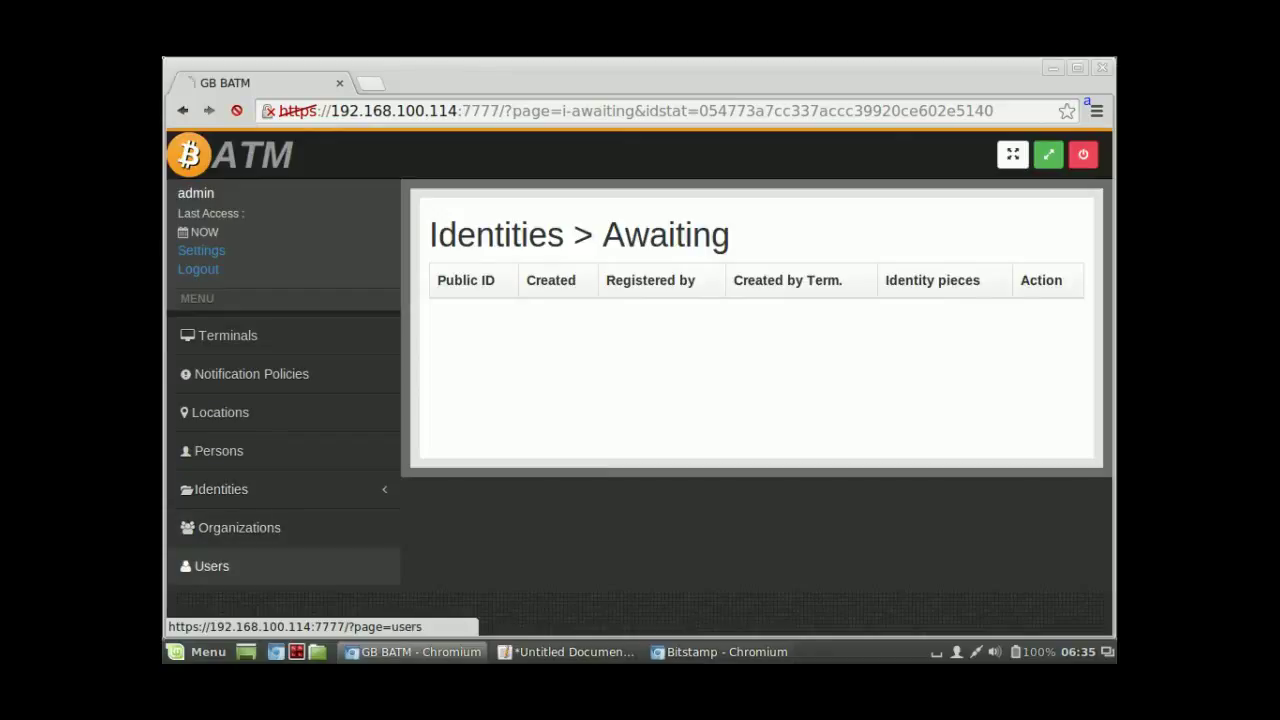
click(466, 282)
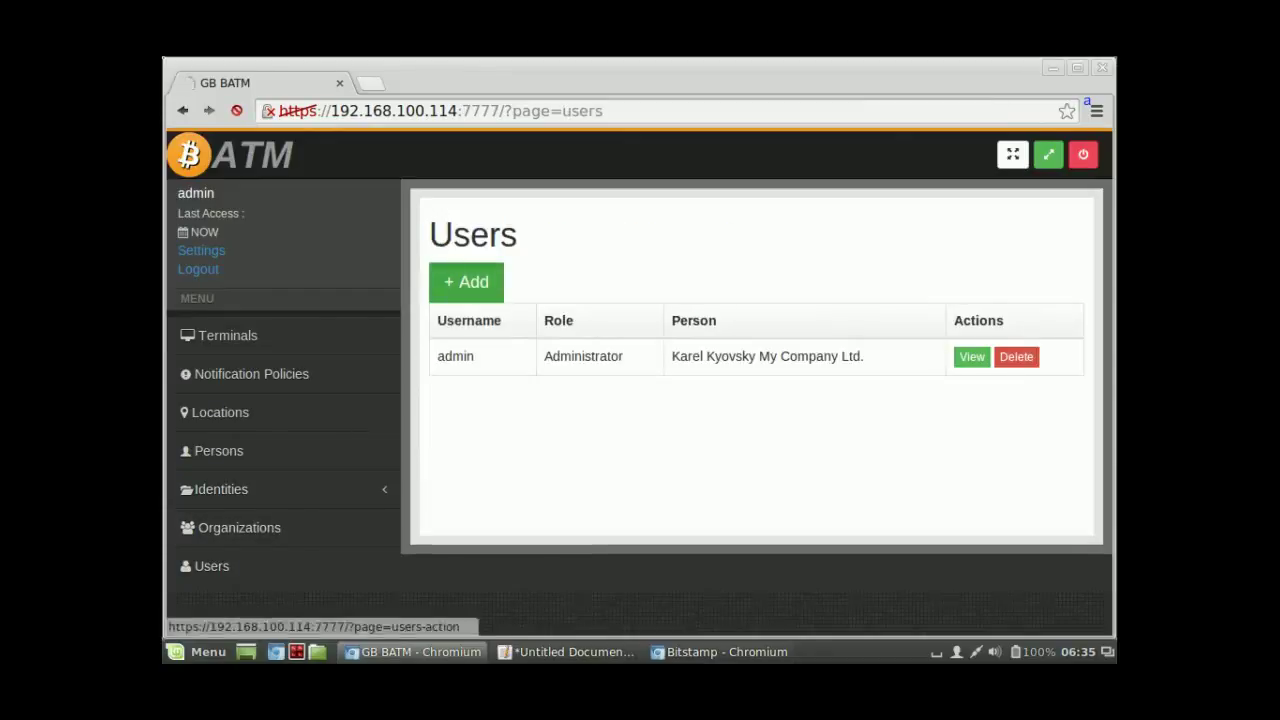
View the Administrator and Customer options in the Role dropdown
click(748, 446)
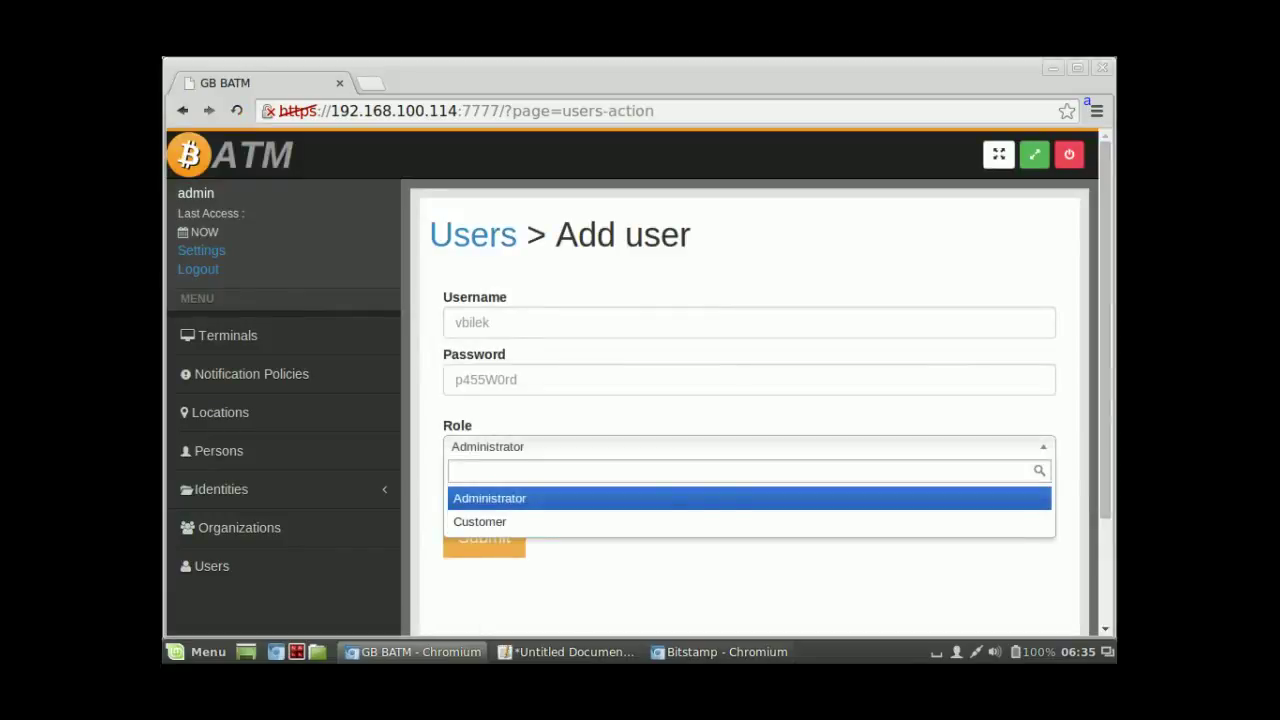
key(Down)
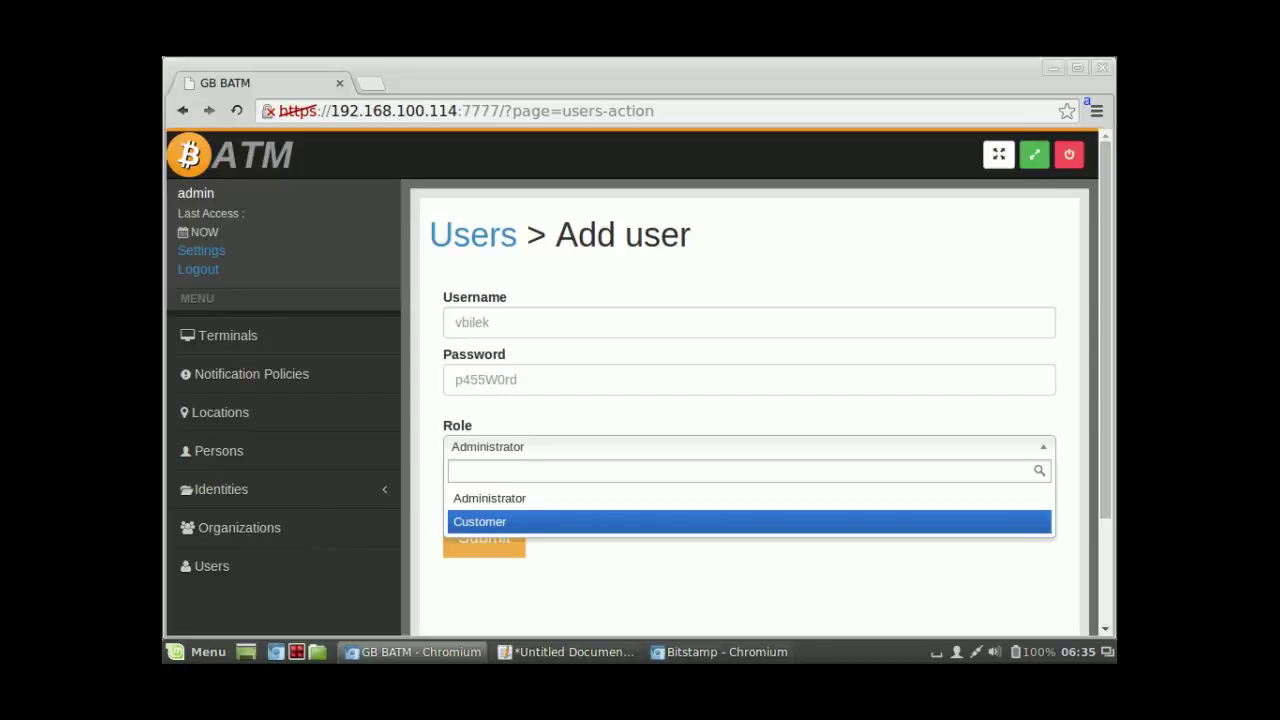
key(Return)
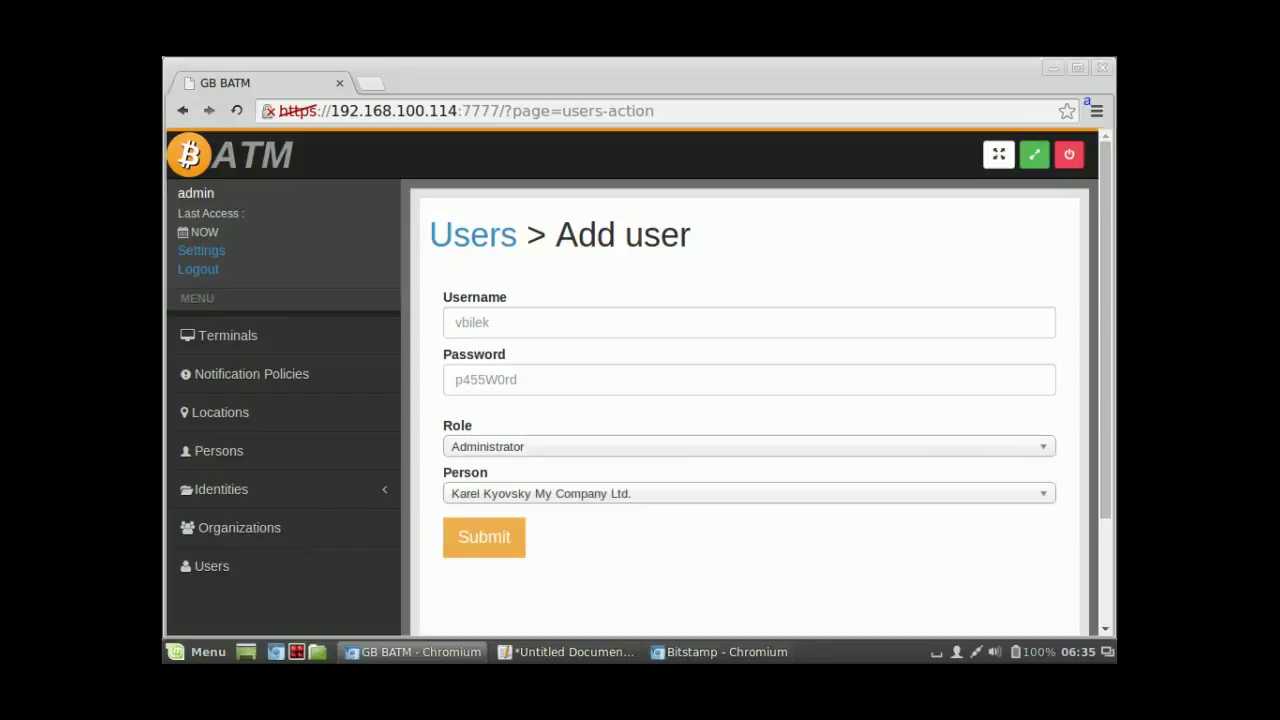
key(Down)
key(Down)
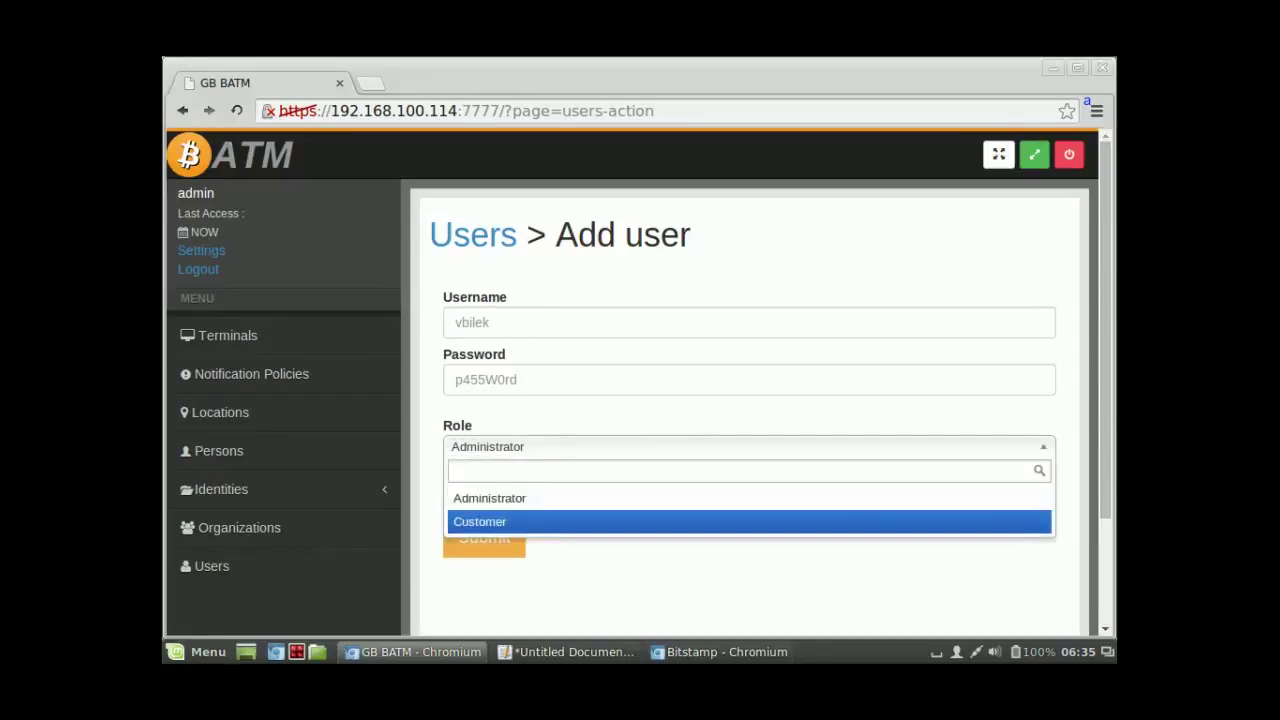